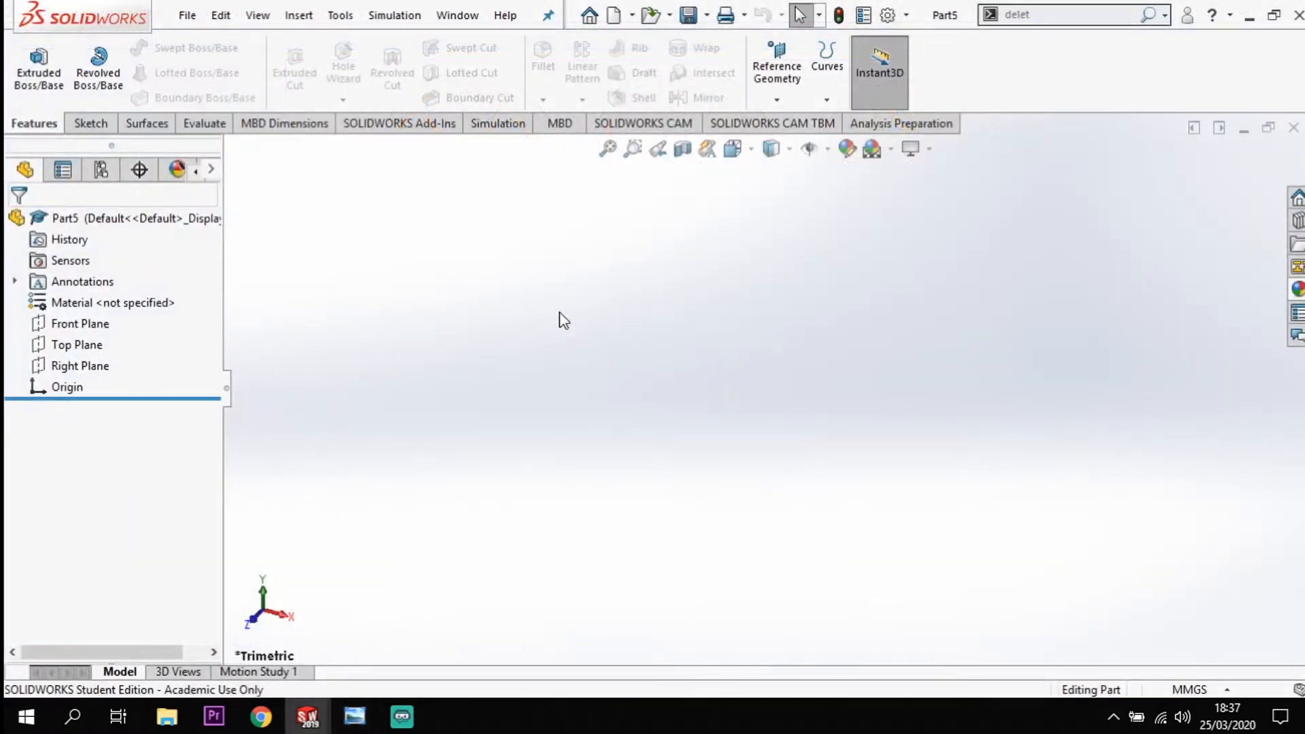
- Sketch a circle about 112 mm in diameter on the Front Plane, centred on the origin
left_click(81, 324)
left_click(91, 123)
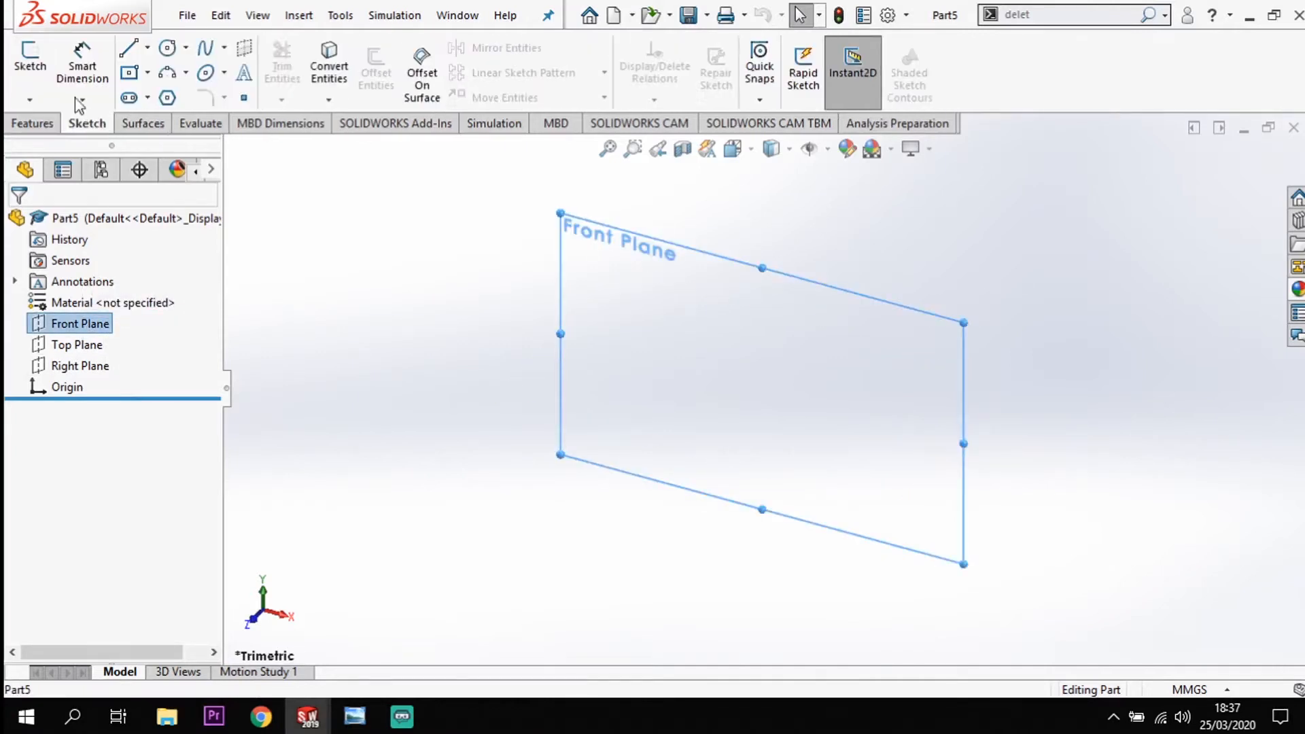
left_click(30, 66)
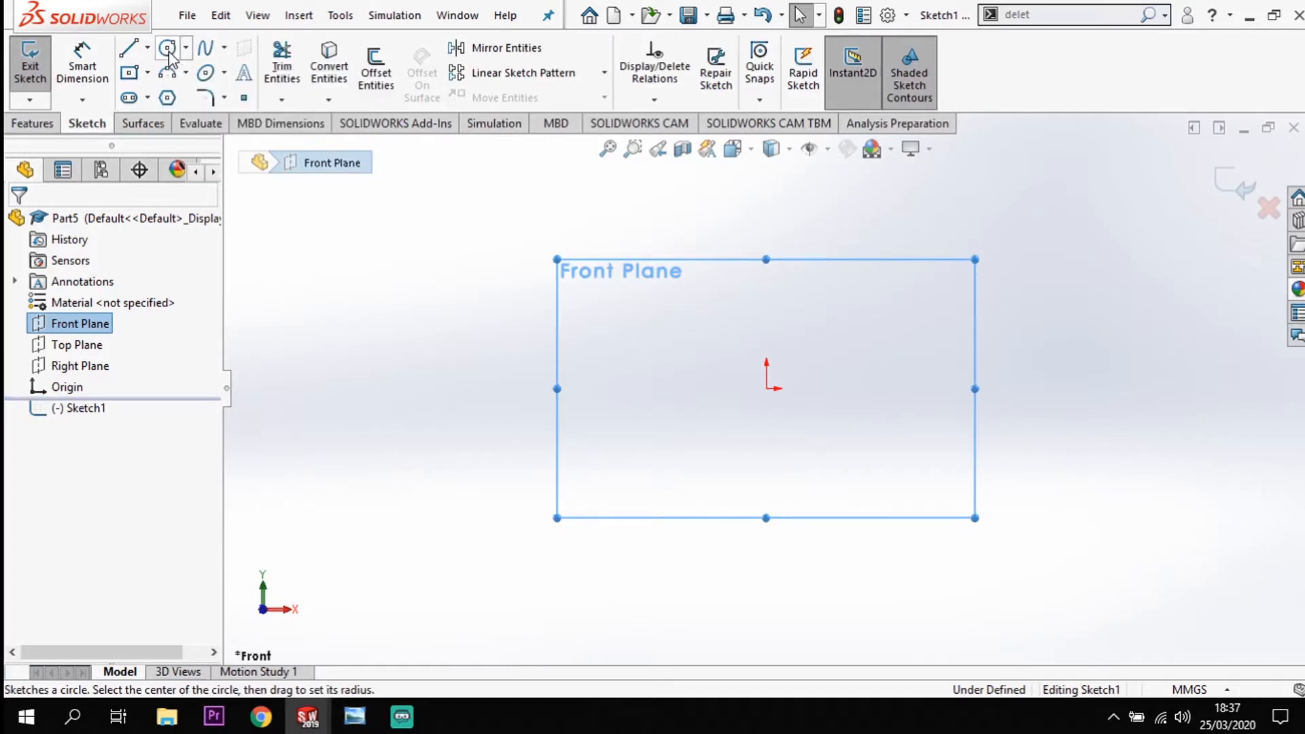
left_click(167, 47)
left_click(766, 388)
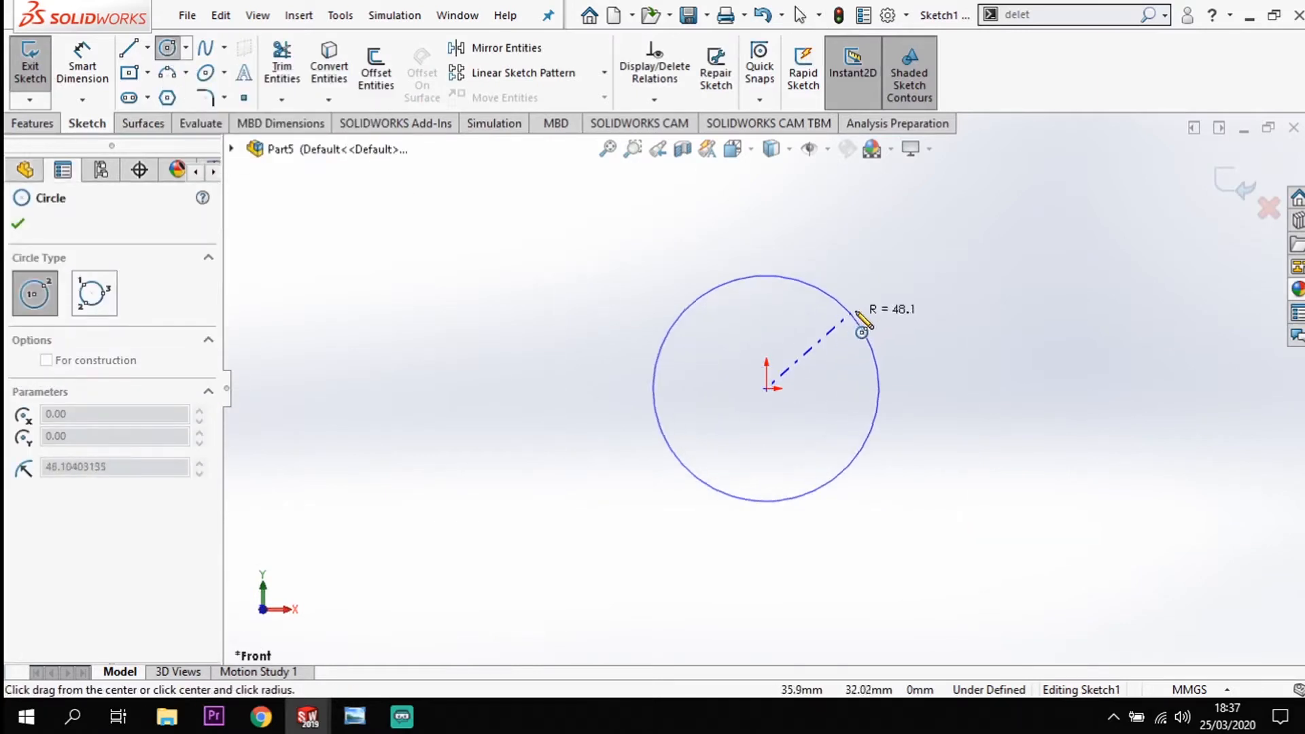
left_click(843, 313)
- Dimension the circle's diameter to 65 mm
left_click(82, 68)
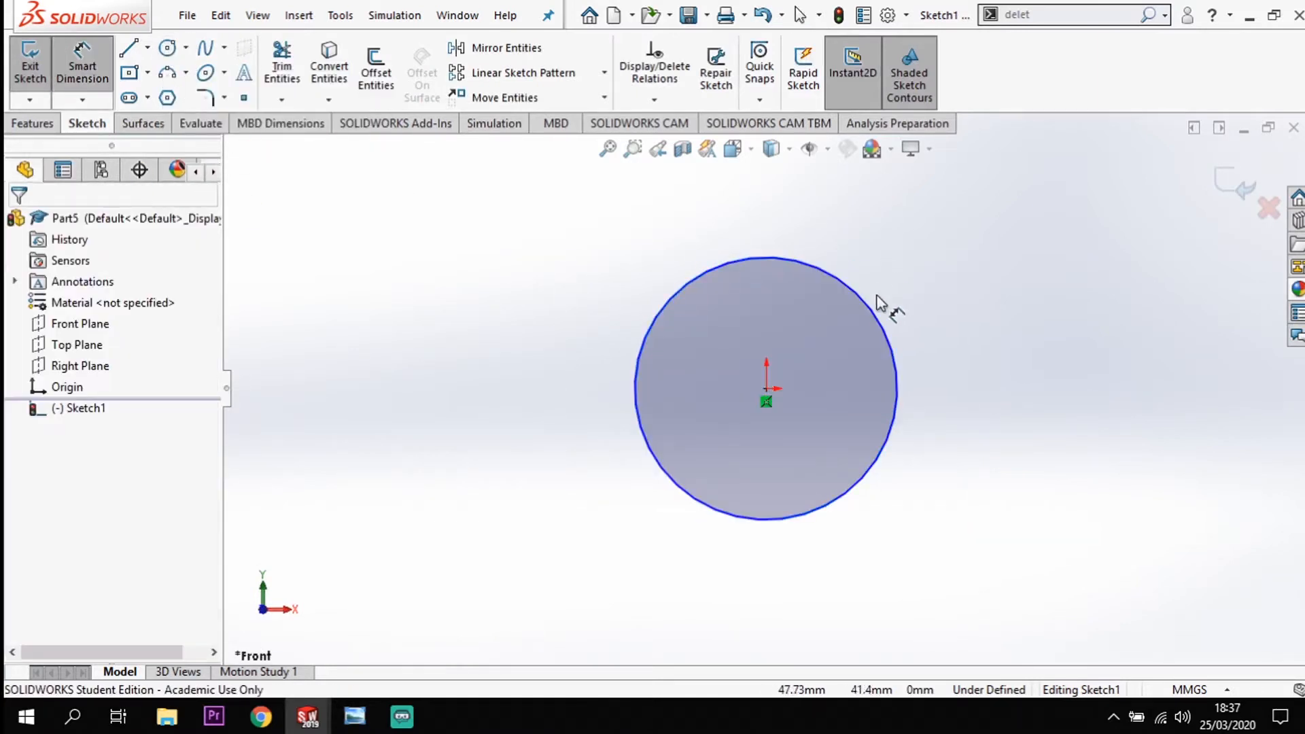
left_click(871, 314)
left_click(942, 281)
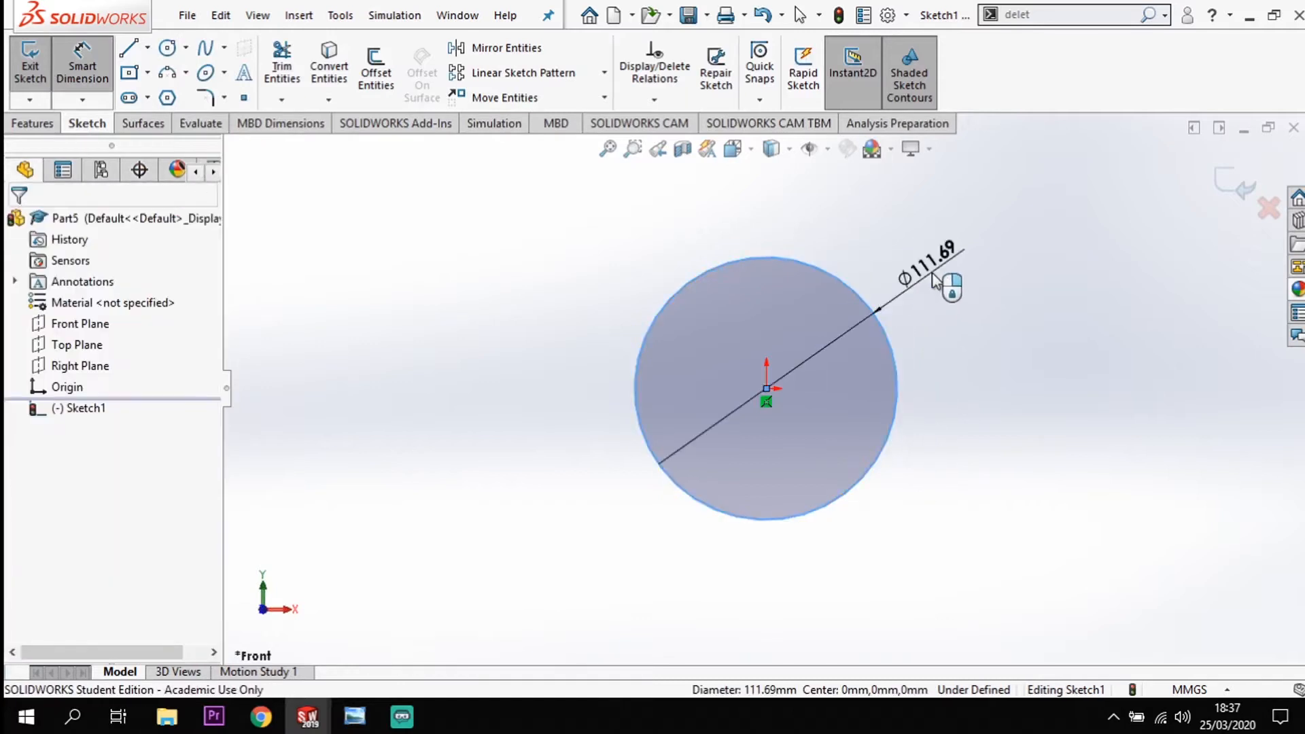
type("65")
key("Return")
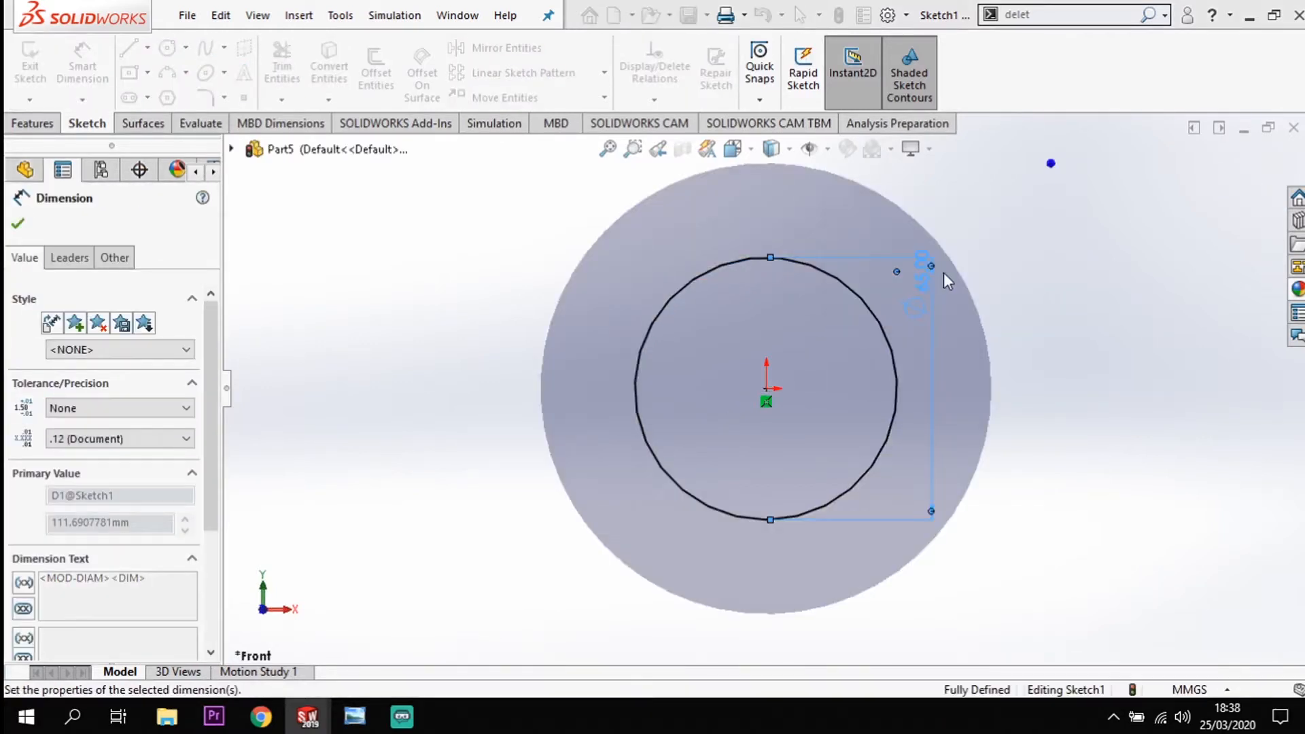
- Sketch a second circle inside the first, centred on the origin, and dimension its diameter to 16 mm
left_click(168, 47)
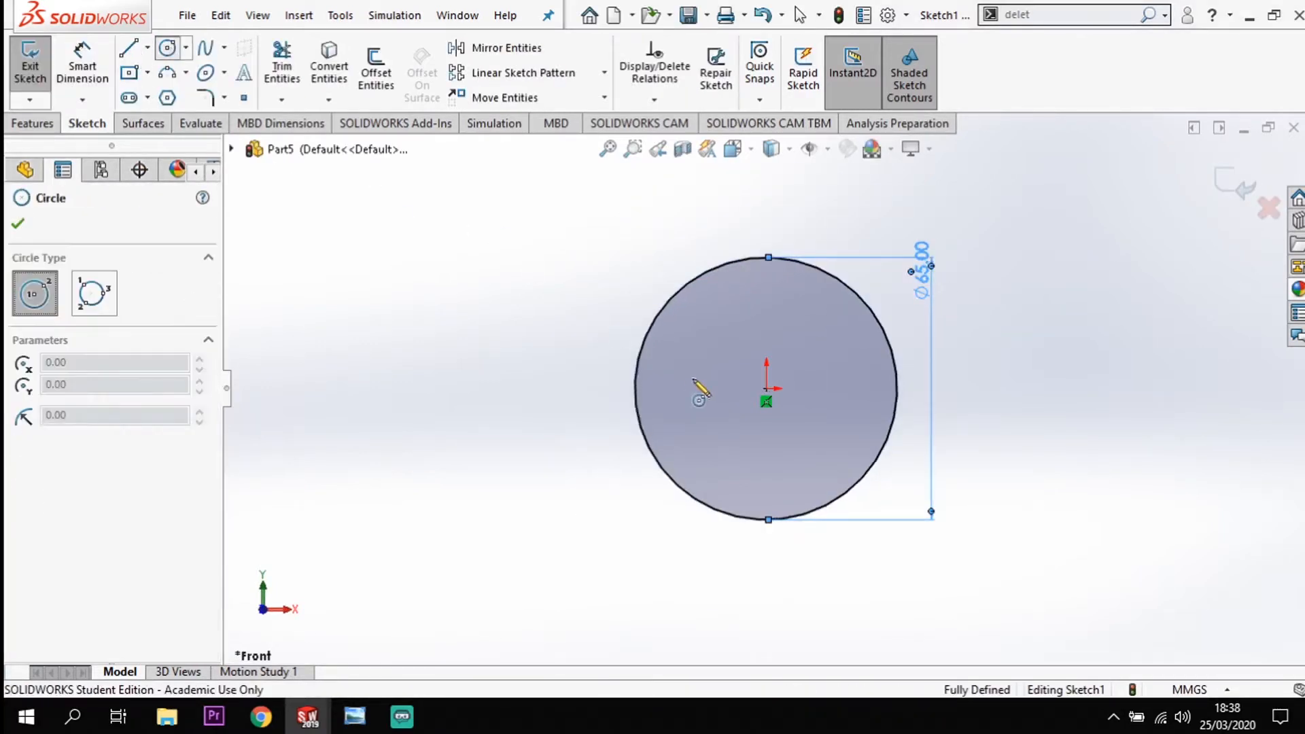
left_click(767, 389)
left_click(816, 340)
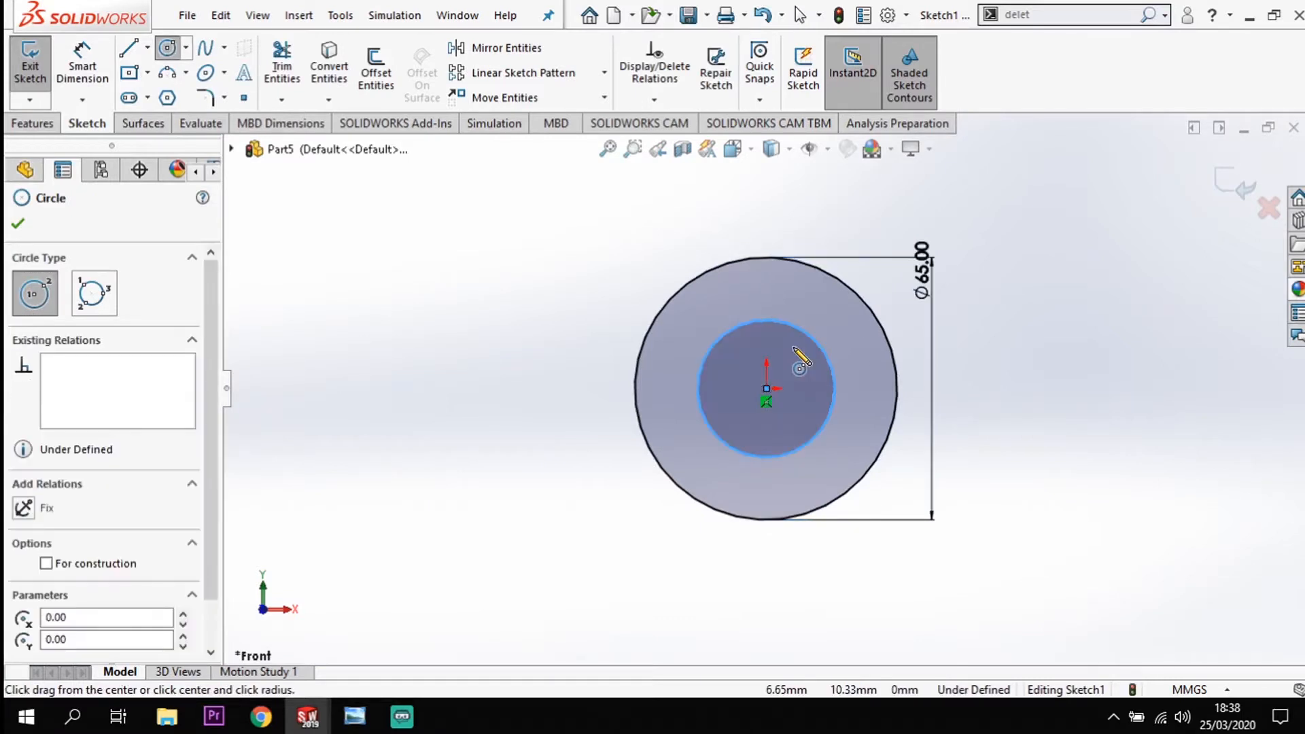
left_click(83, 66)
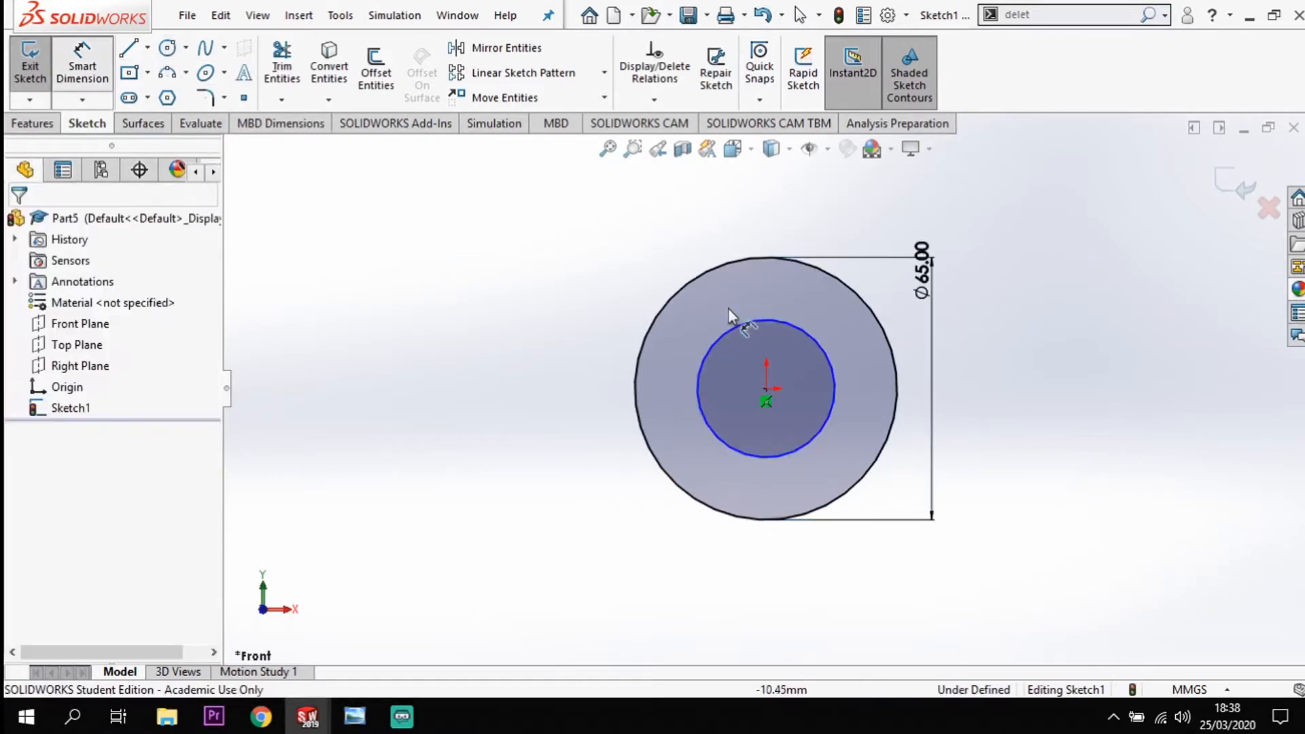
left_click(783, 320)
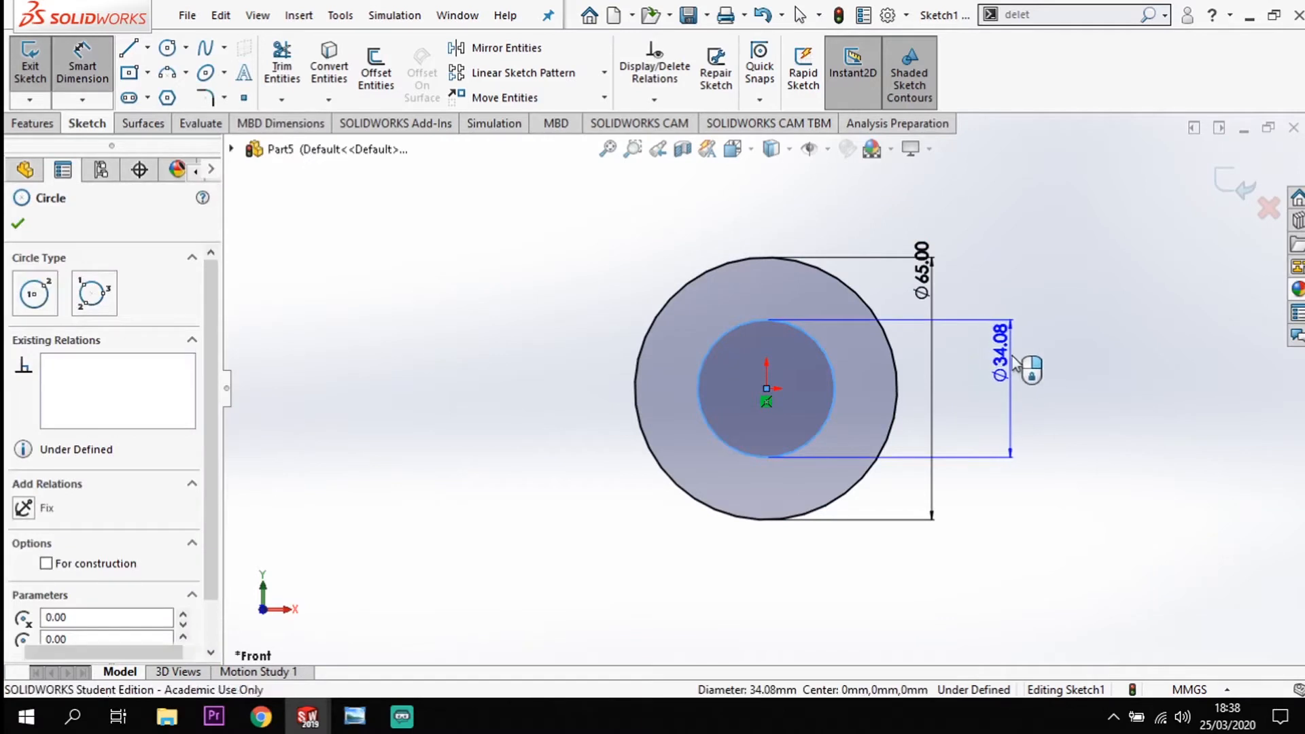
left_click(1012, 361)
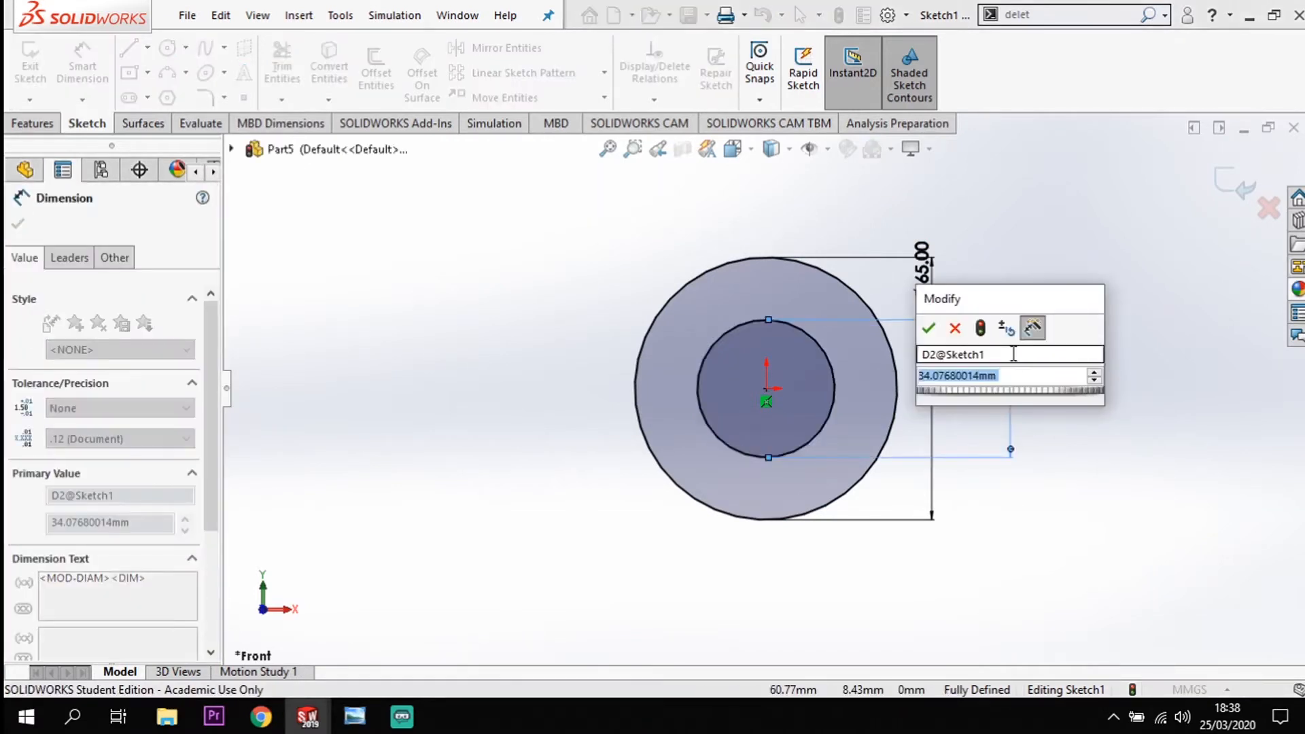
type("16")
key("Return")
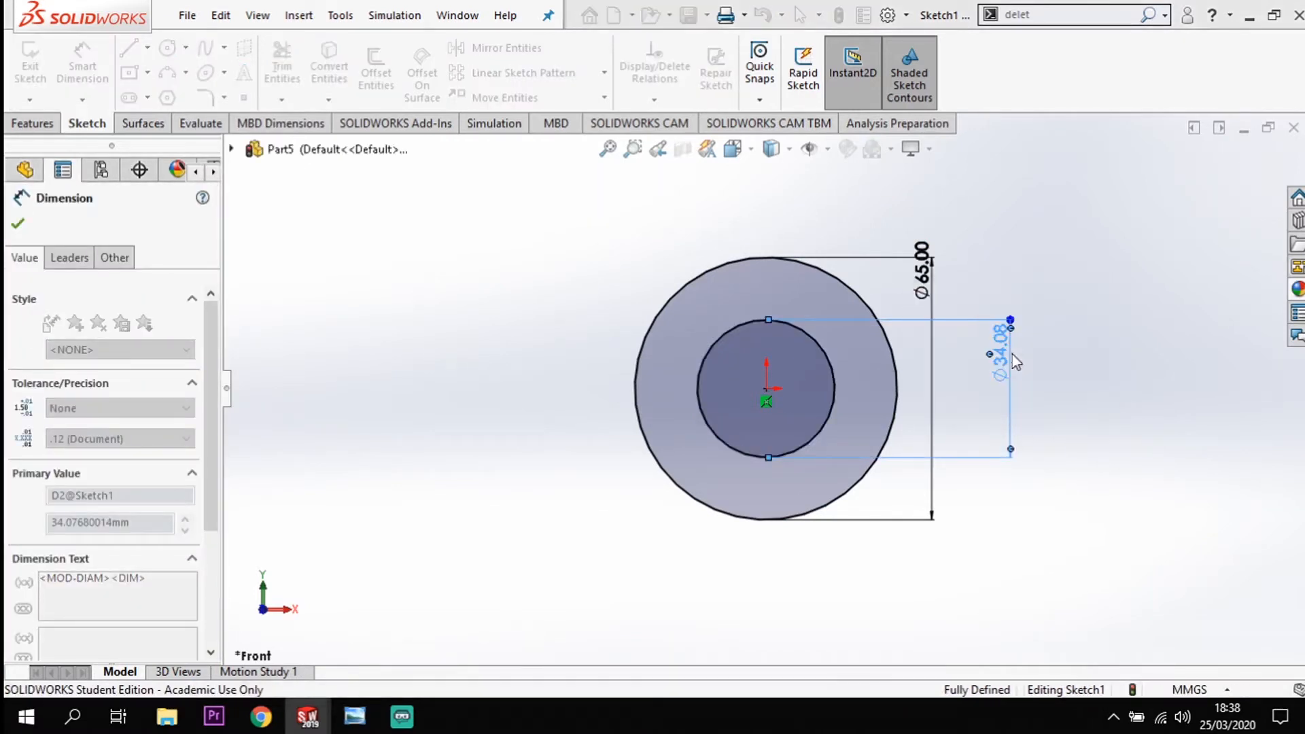
- Extrude the ring profile as a blind boss with a depth of 15 mm
left_click(32, 123)
left_click(40, 74)
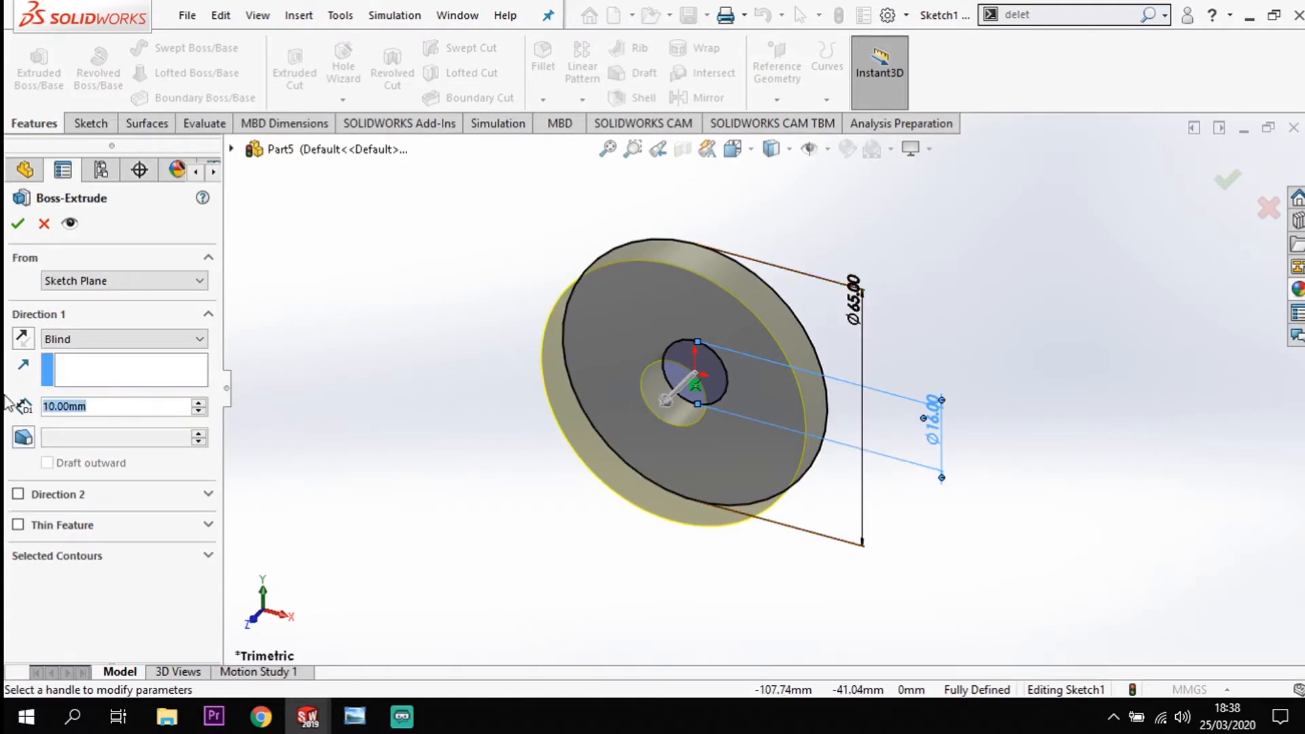
type("15")
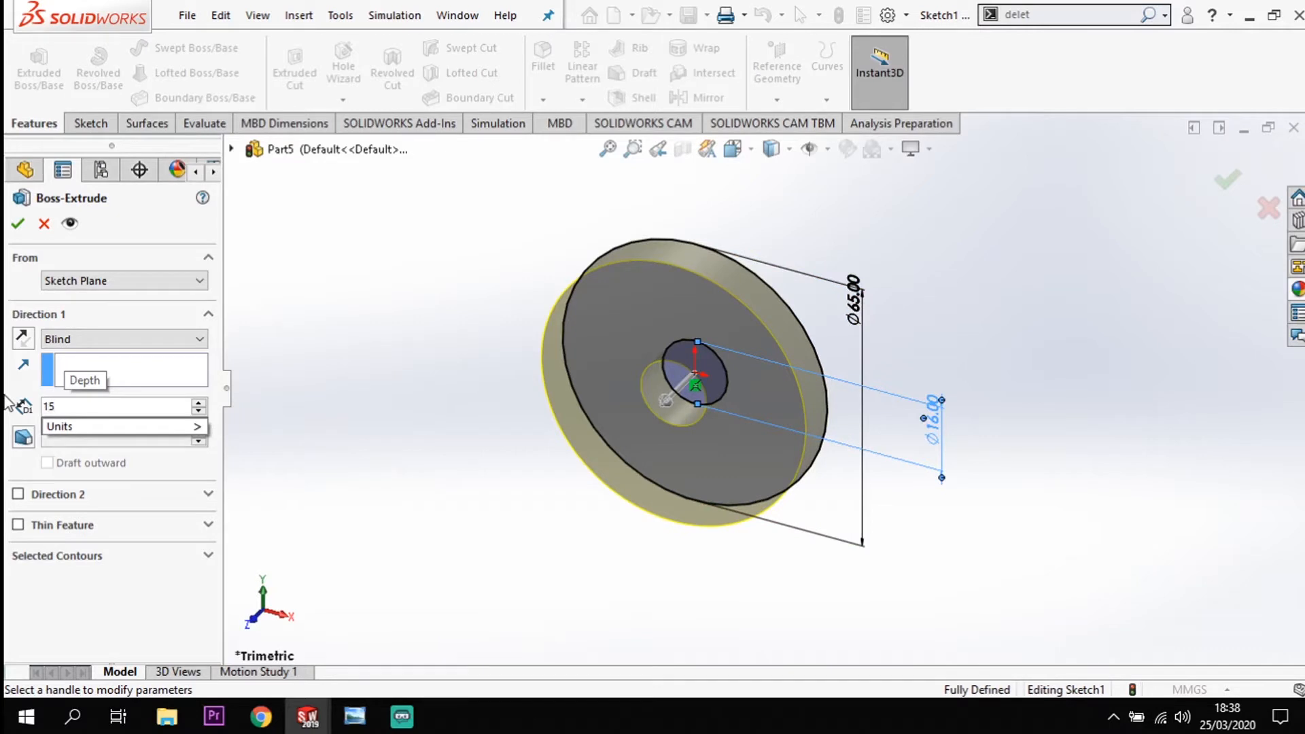
key("Return")
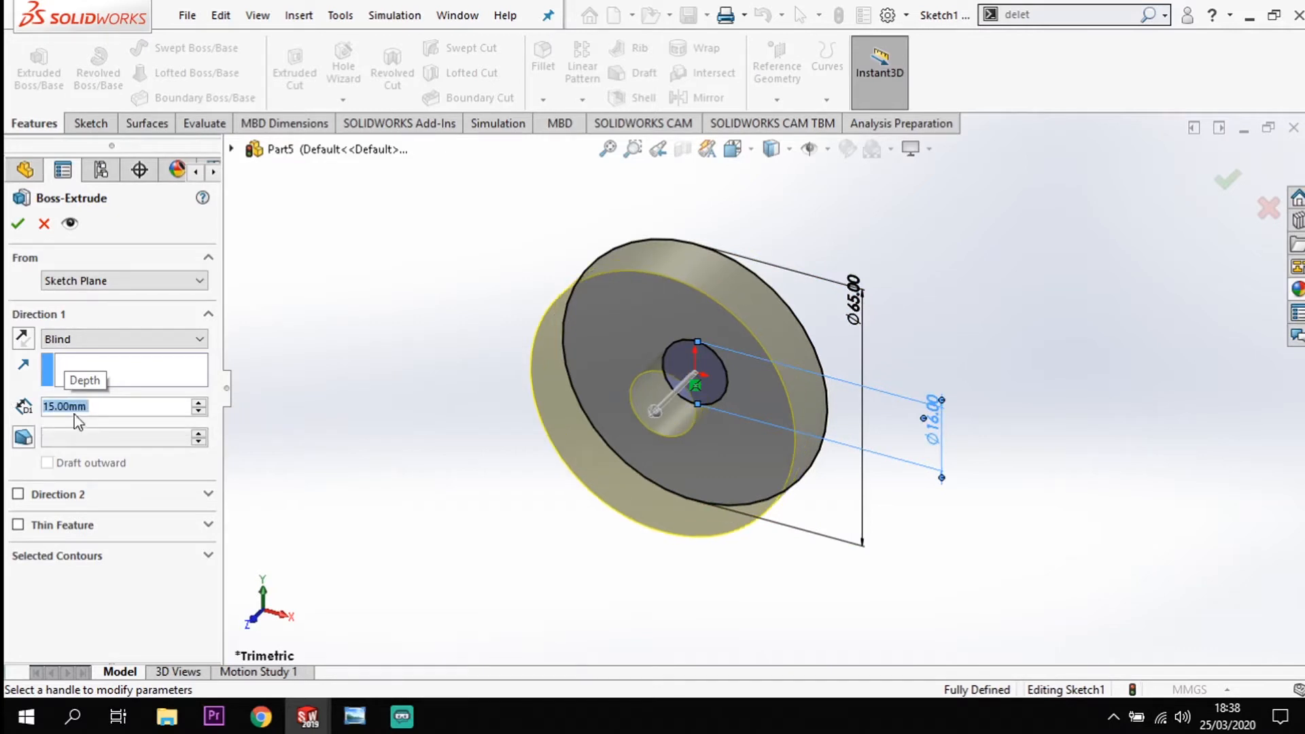
left_click(17, 223)
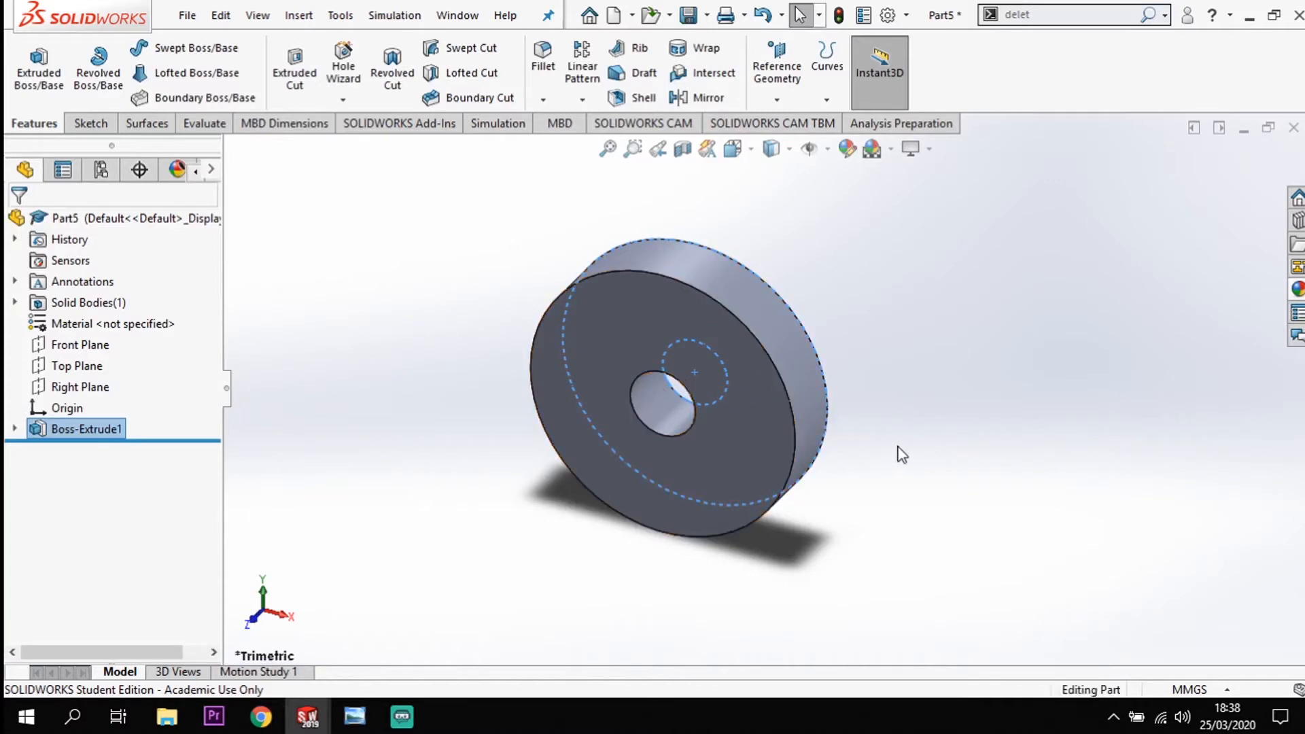
left_click(950, 450)
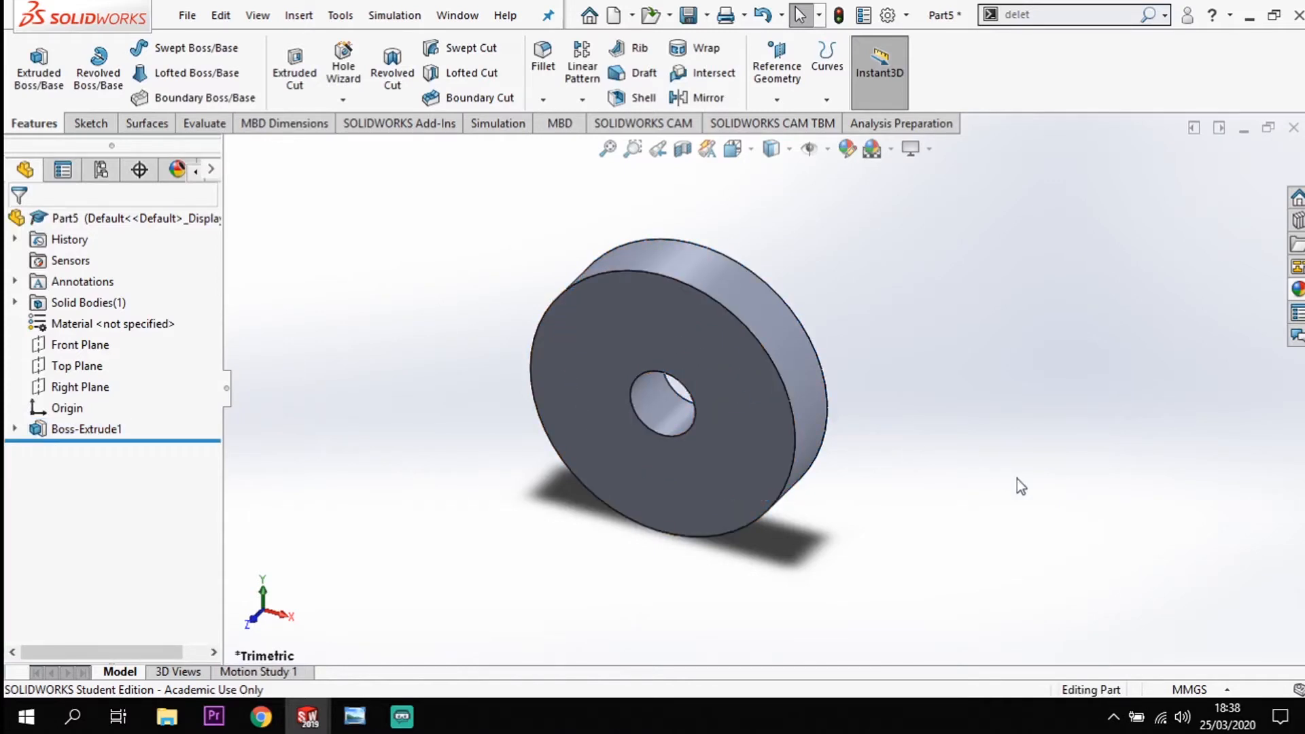
- Start a sketch on the back flat face of the disc and view that face straight on
mouse_move(1017, 479)
middle_mouse_down()
mouse_move(959, 472)
mouse_move(862, 519)
mouse_move(775, 493)
middle_mouse_up()
left_click(725, 420)
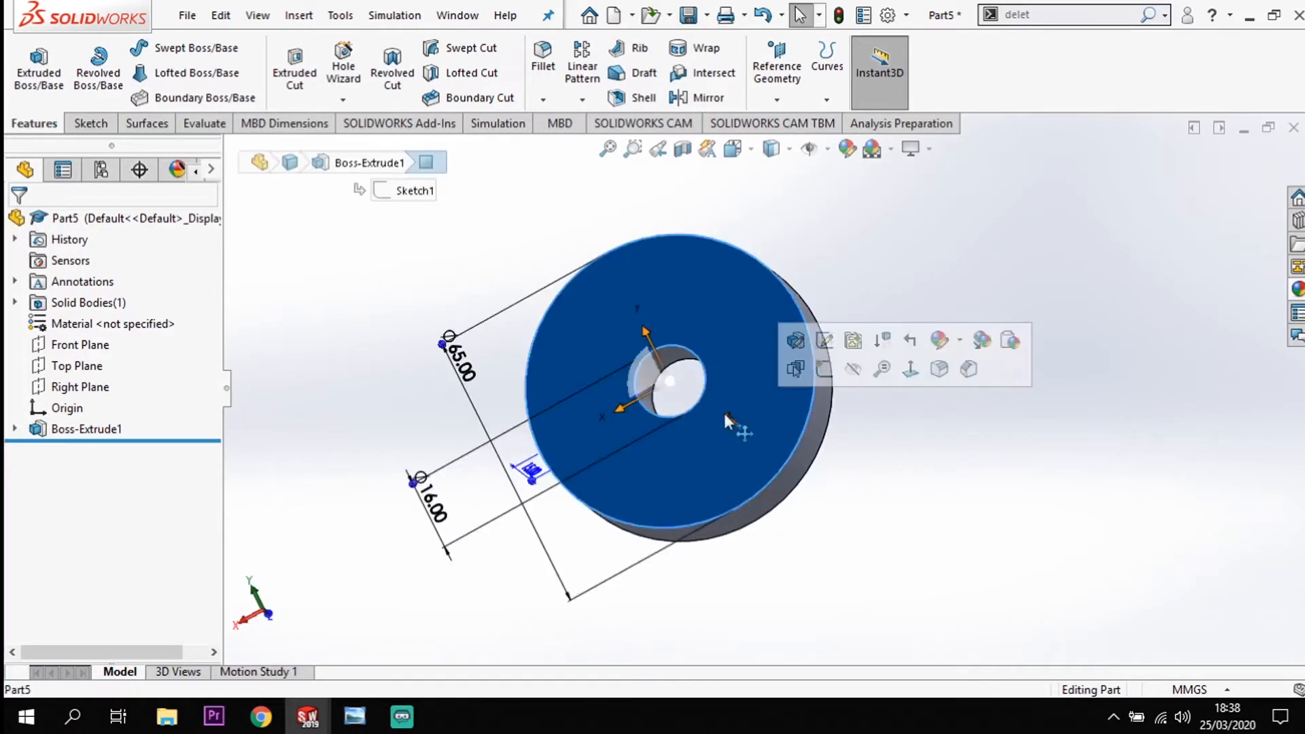
left_click(91, 124)
left_click(32, 60)
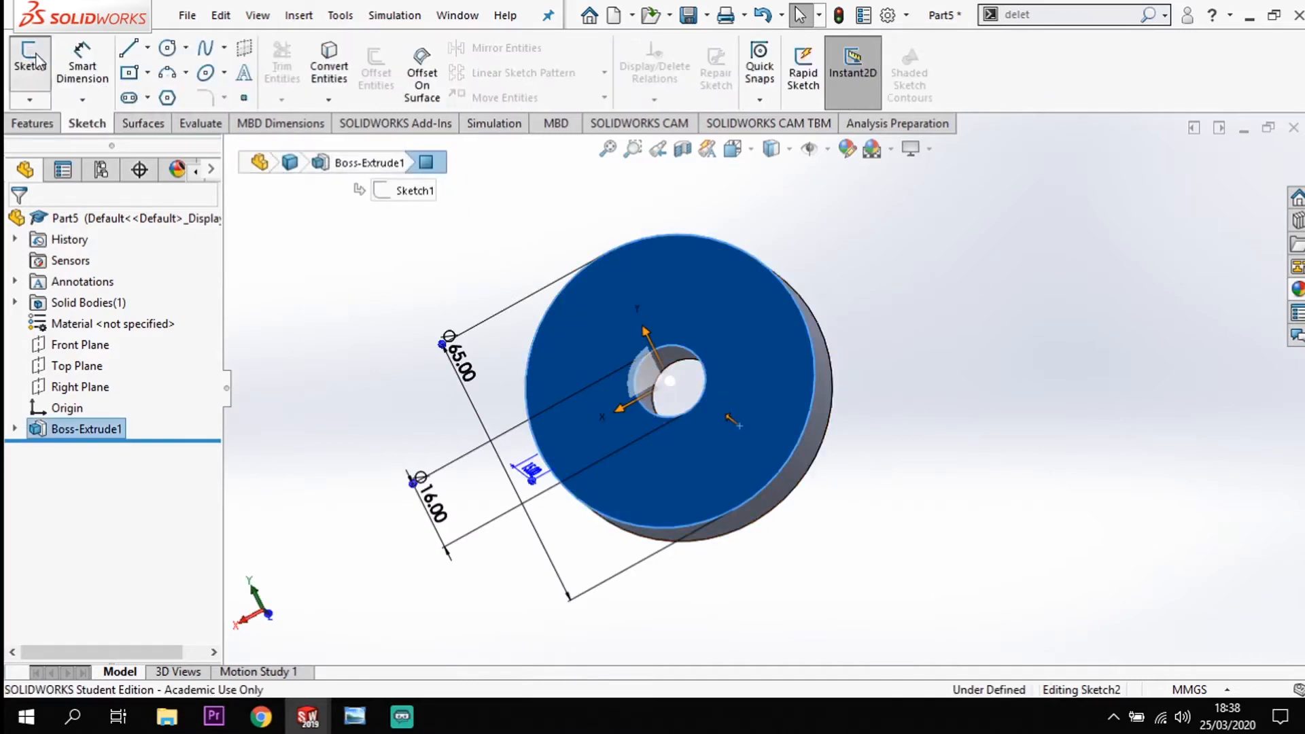
key("space")
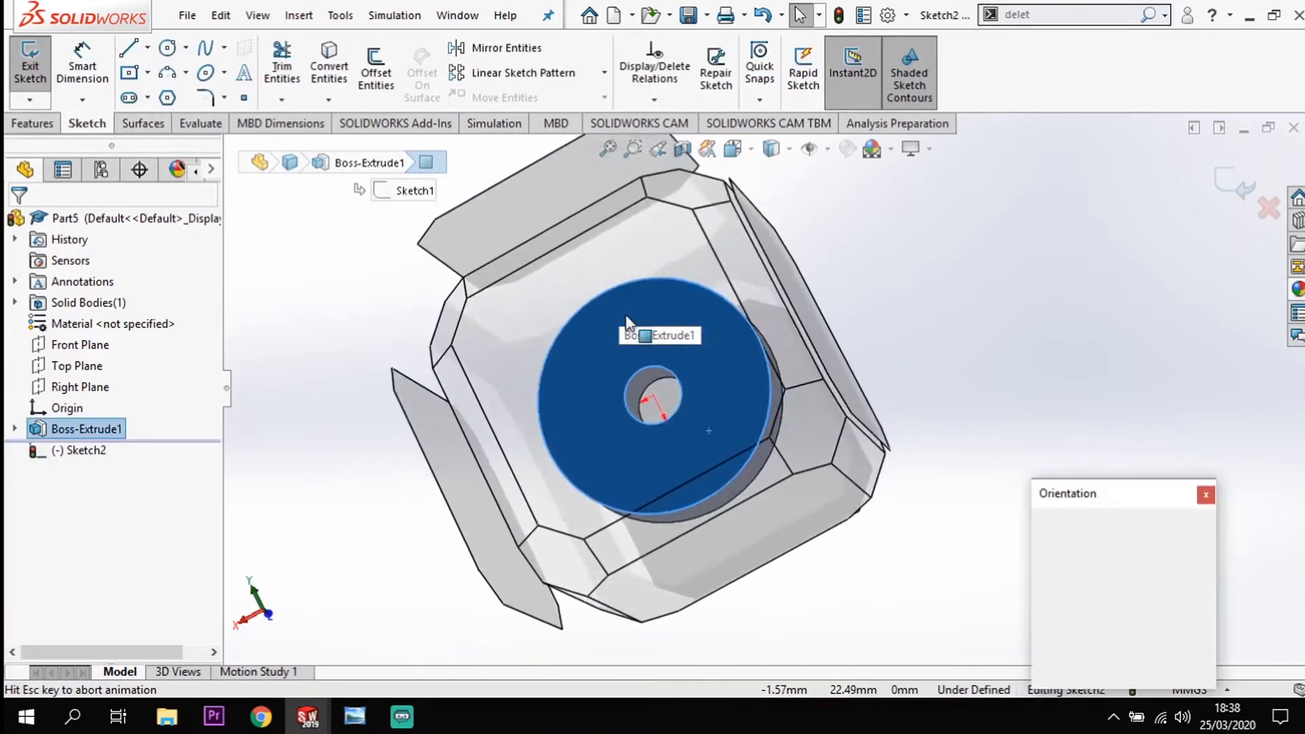
left_click(559, 370)
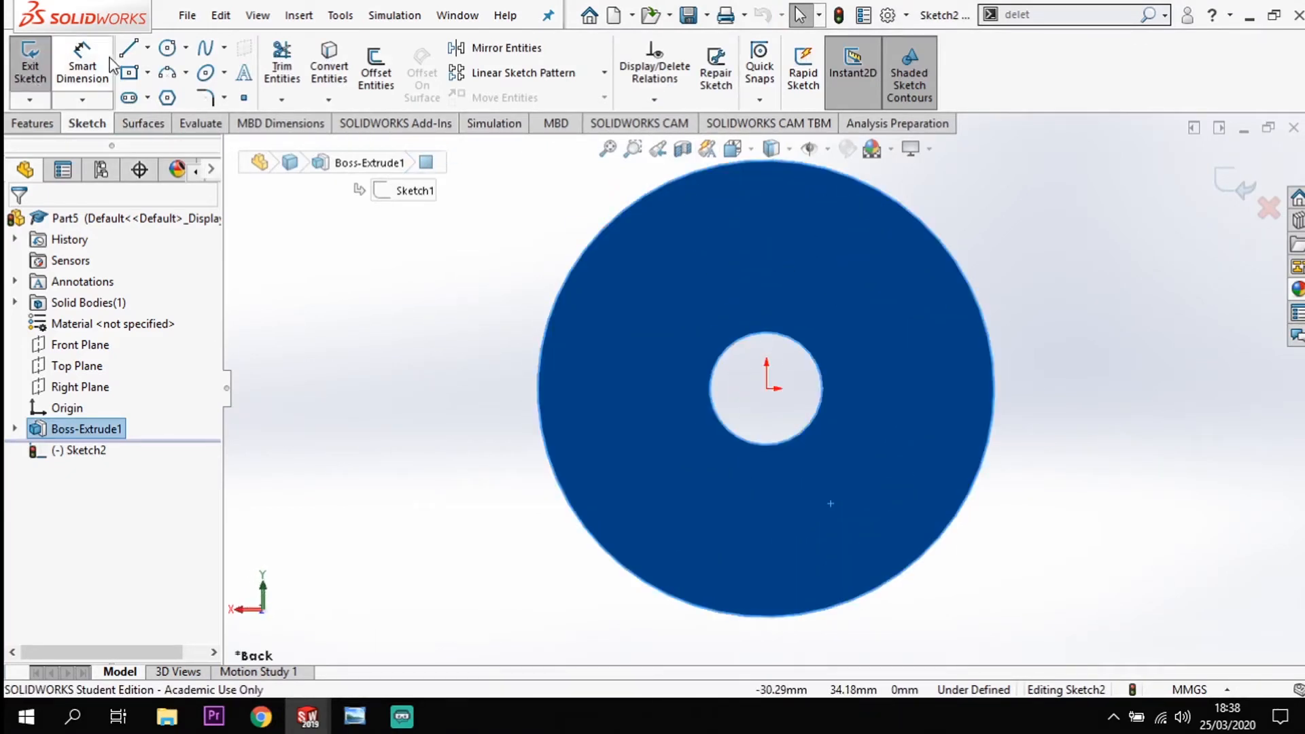
- Sketch two lines from the origin to the disc's upper outer edge, one on each side of vertical, the left one about 16° off
left_click(129, 47)
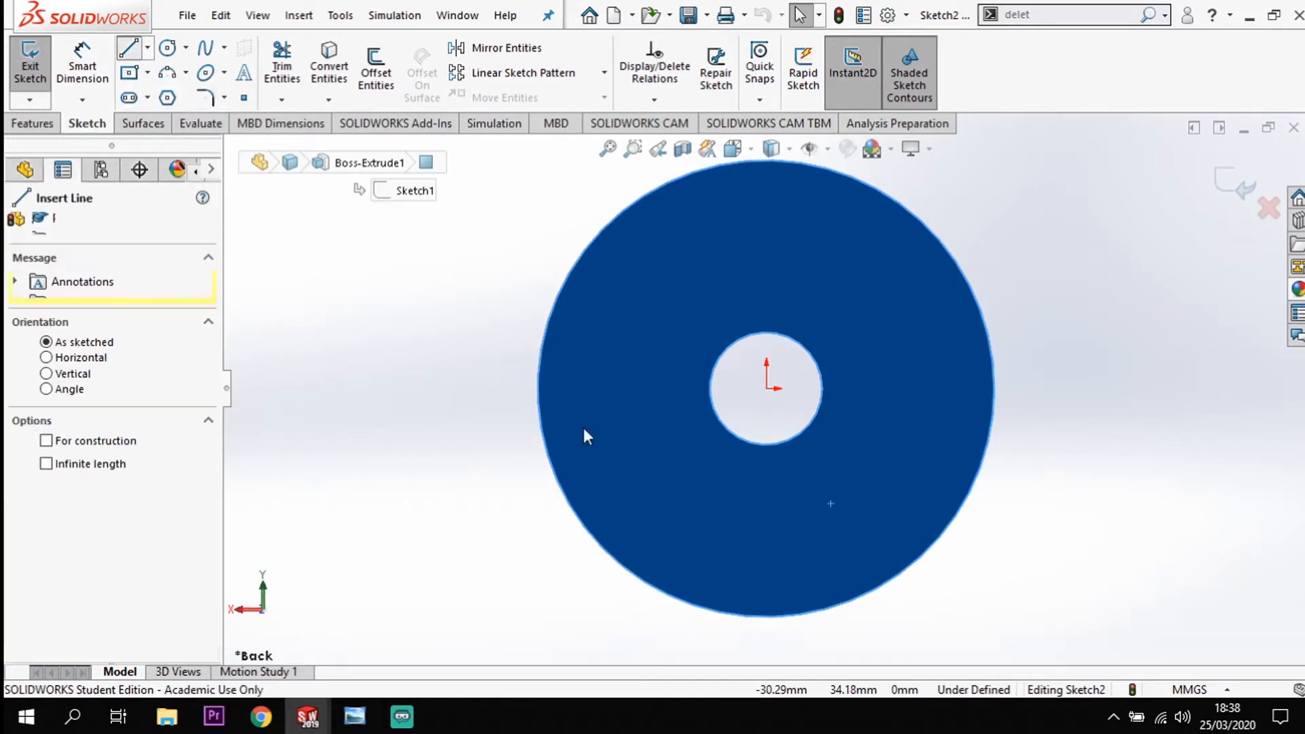
left_click(766, 388)
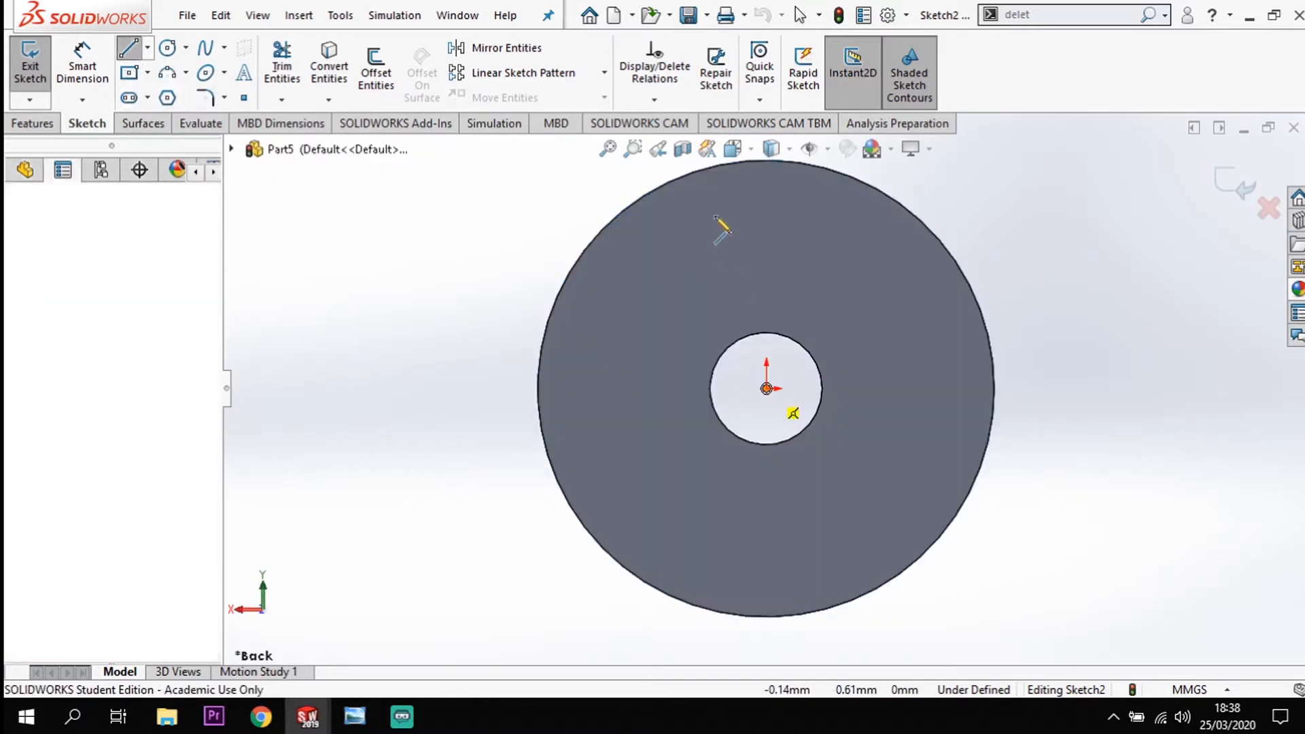
left_click(704, 169)
key("Escape")
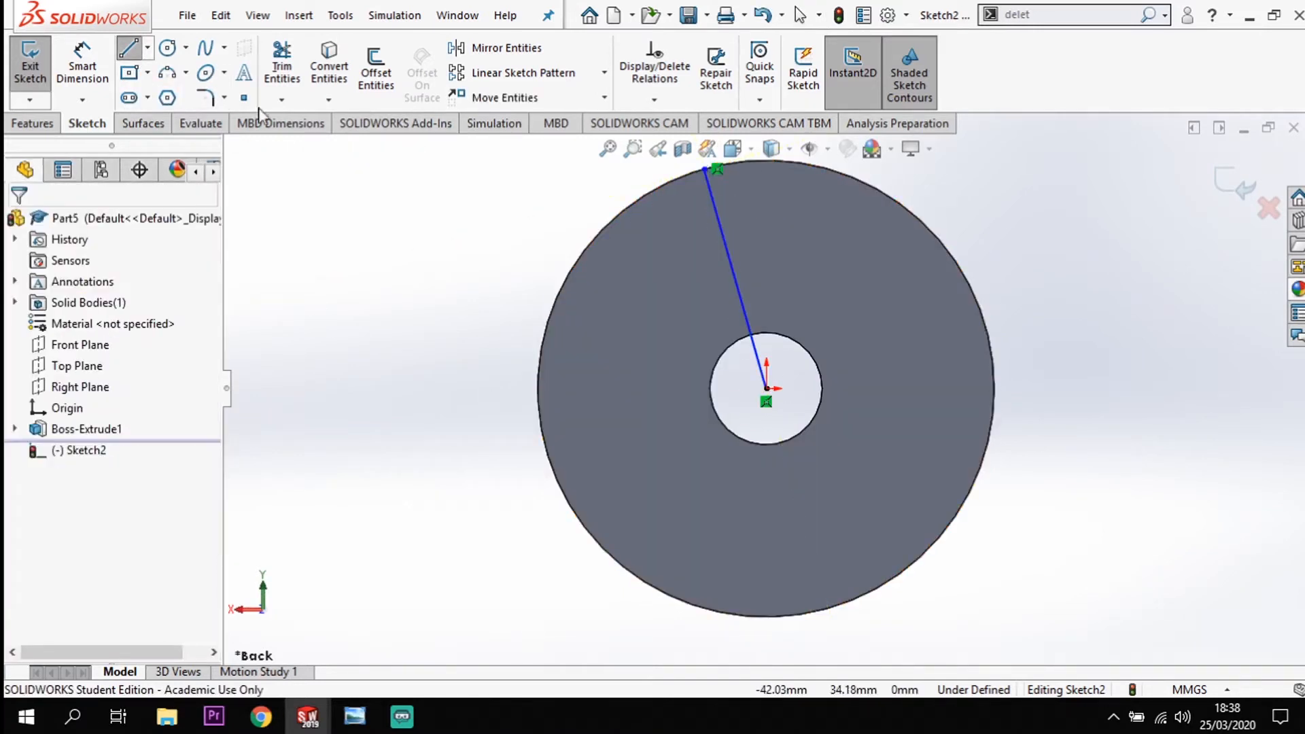
left_click(128, 49)
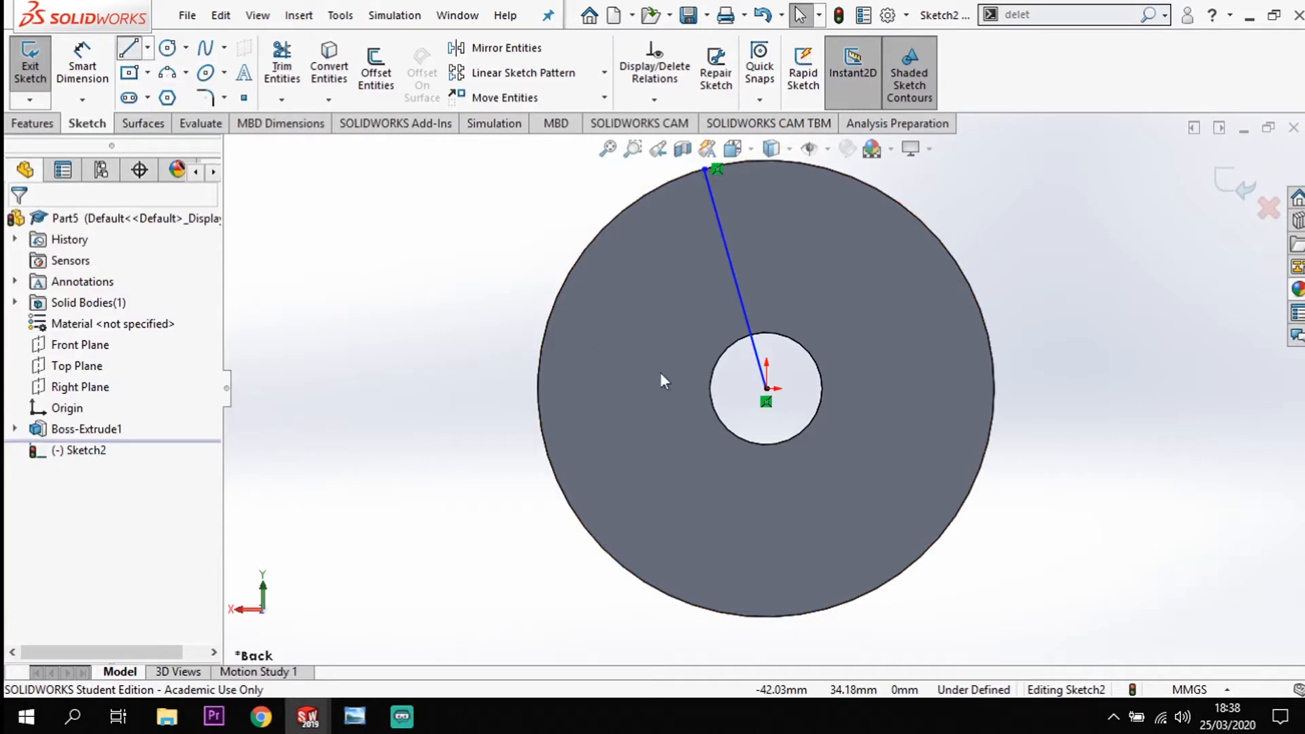
left_click(767, 389)
left_click(864, 183)
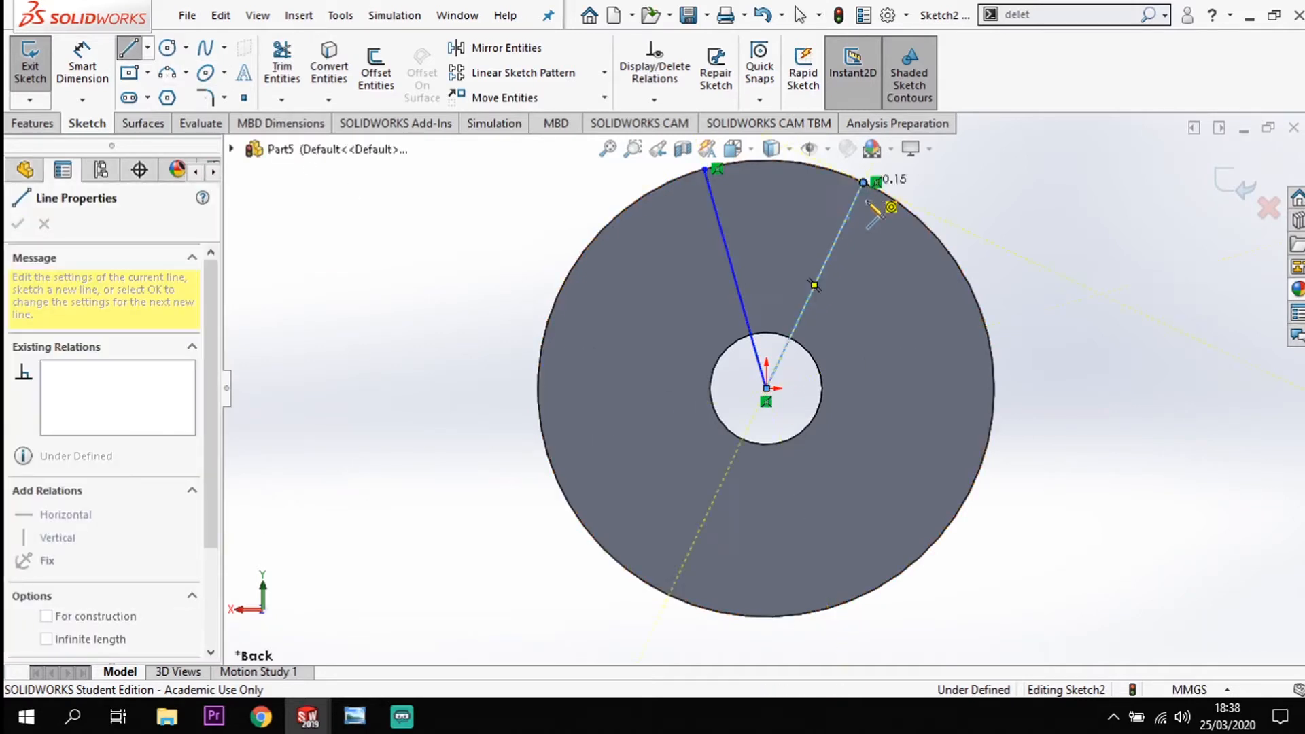
key("Escape")
key("Escape")
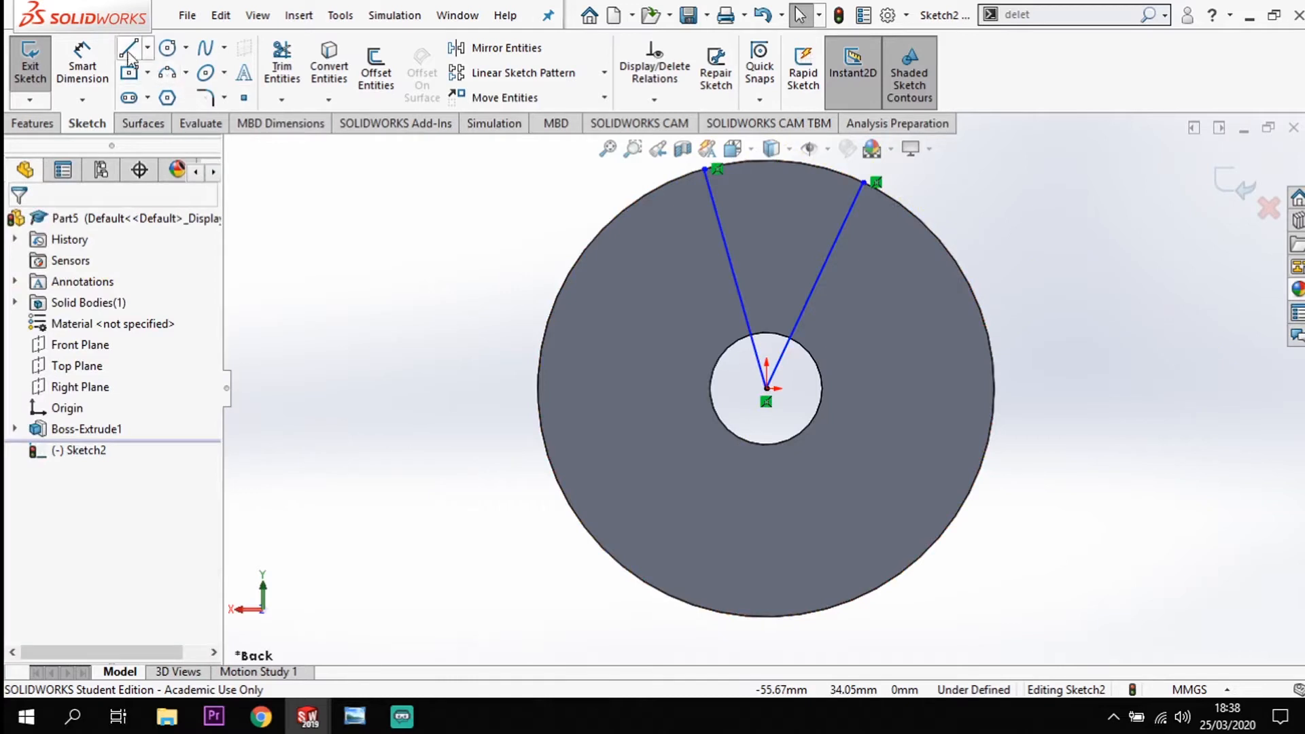
- Draw a vertical centerline from the origin to the uppermost point of the disc's outer edge, between the two slanted lines
left_click(147, 48)
left_click(163, 93)
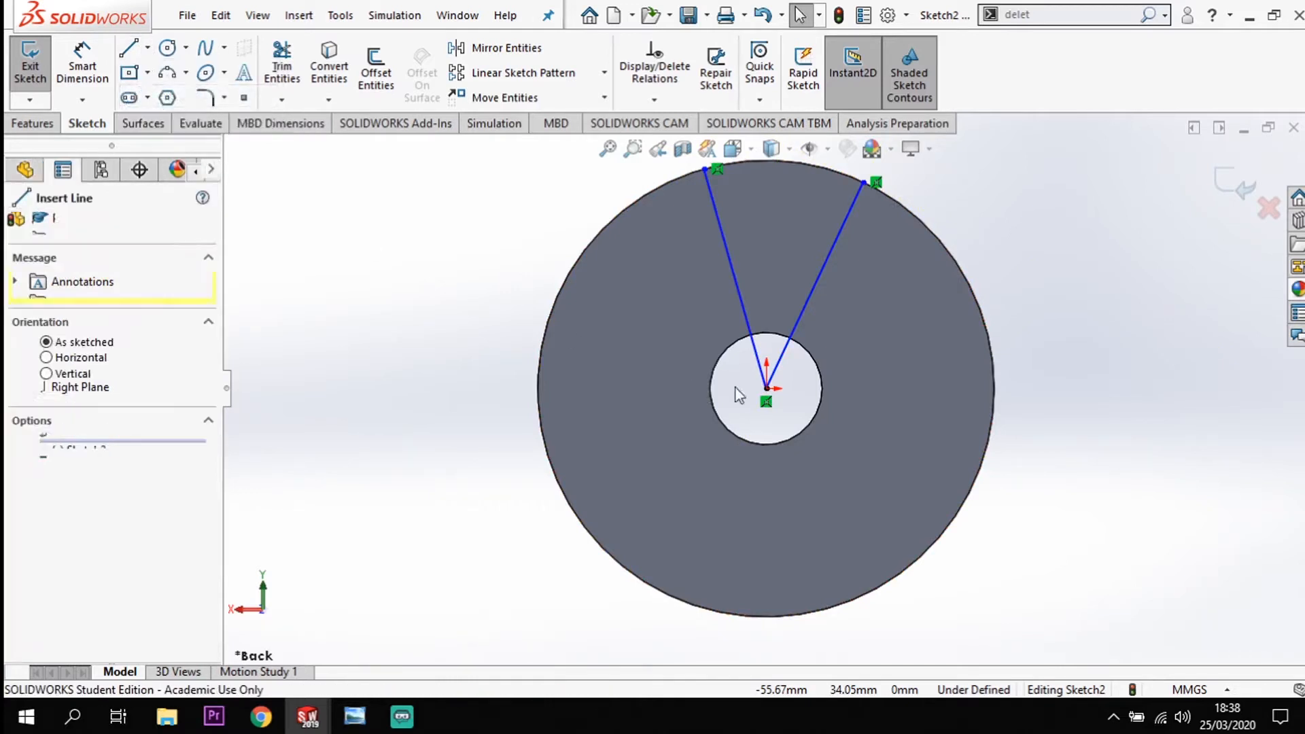
left_click(767, 388)
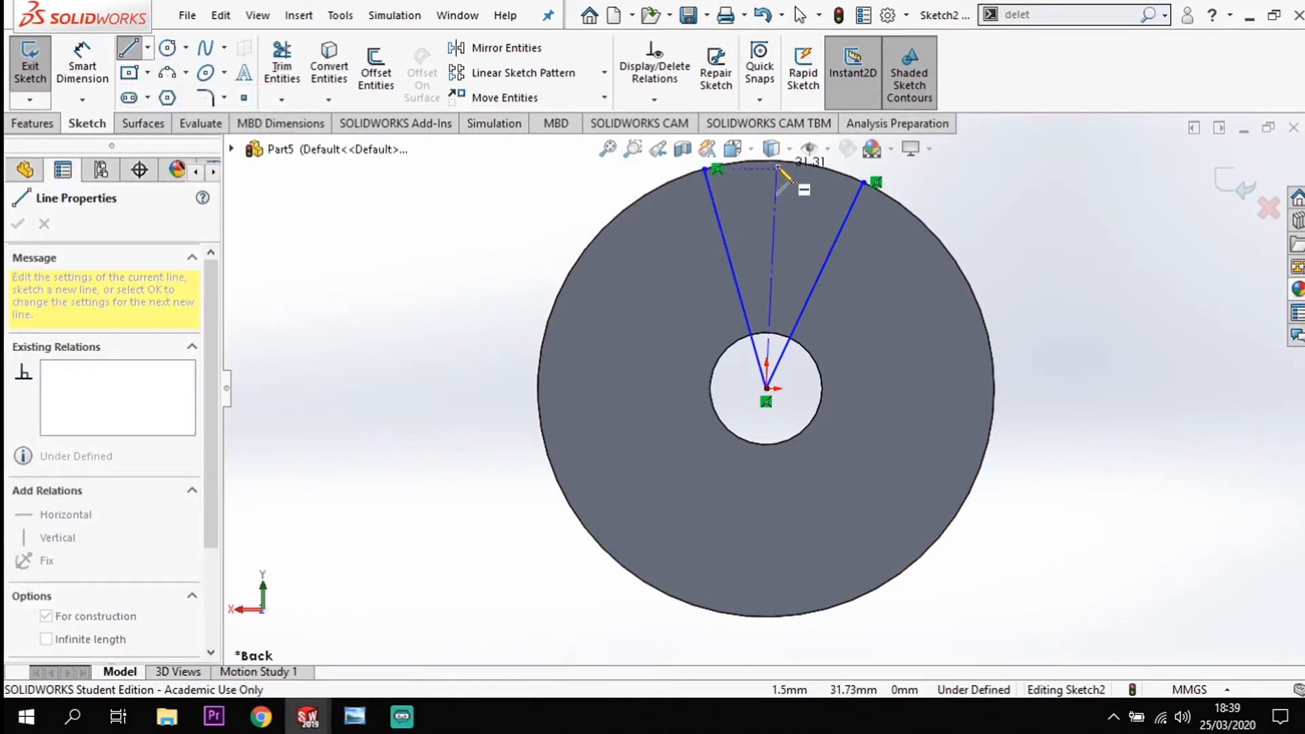
scroll(780, 173, "up", 2)
scroll(776, 216, "down", 2)
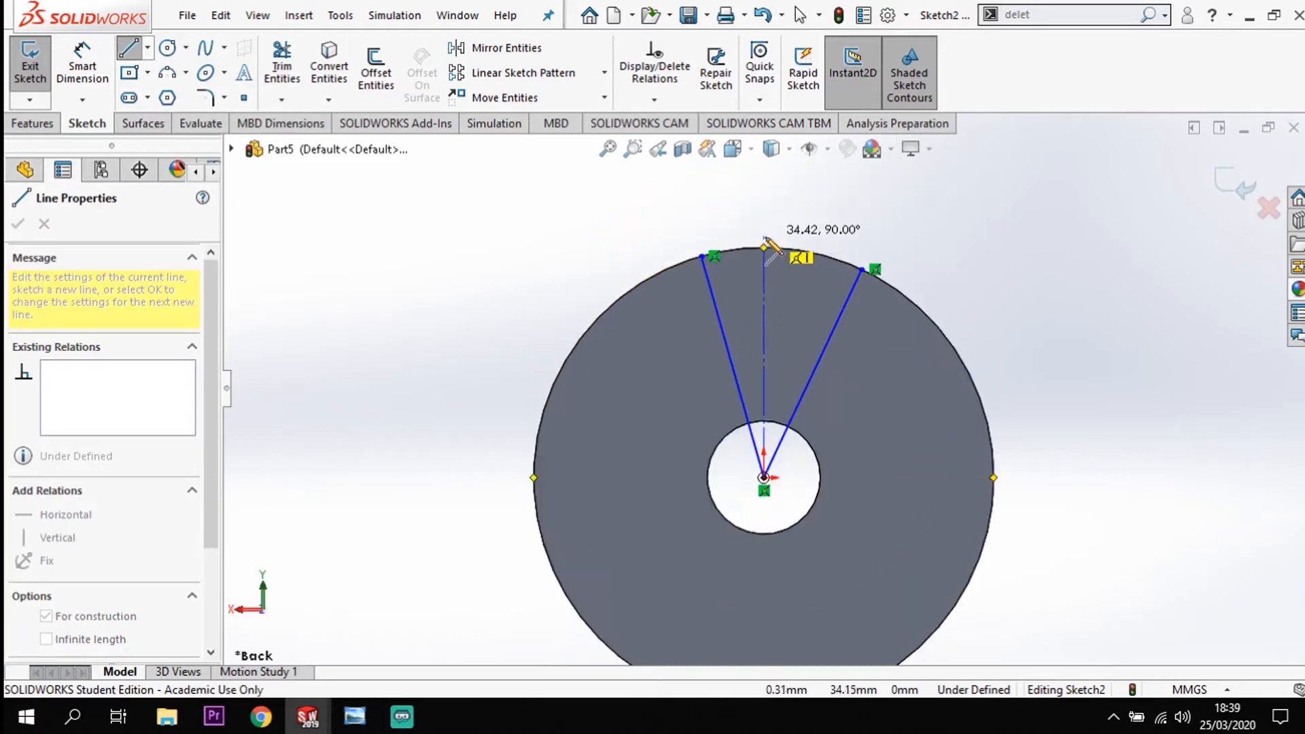
left_click(764, 249)
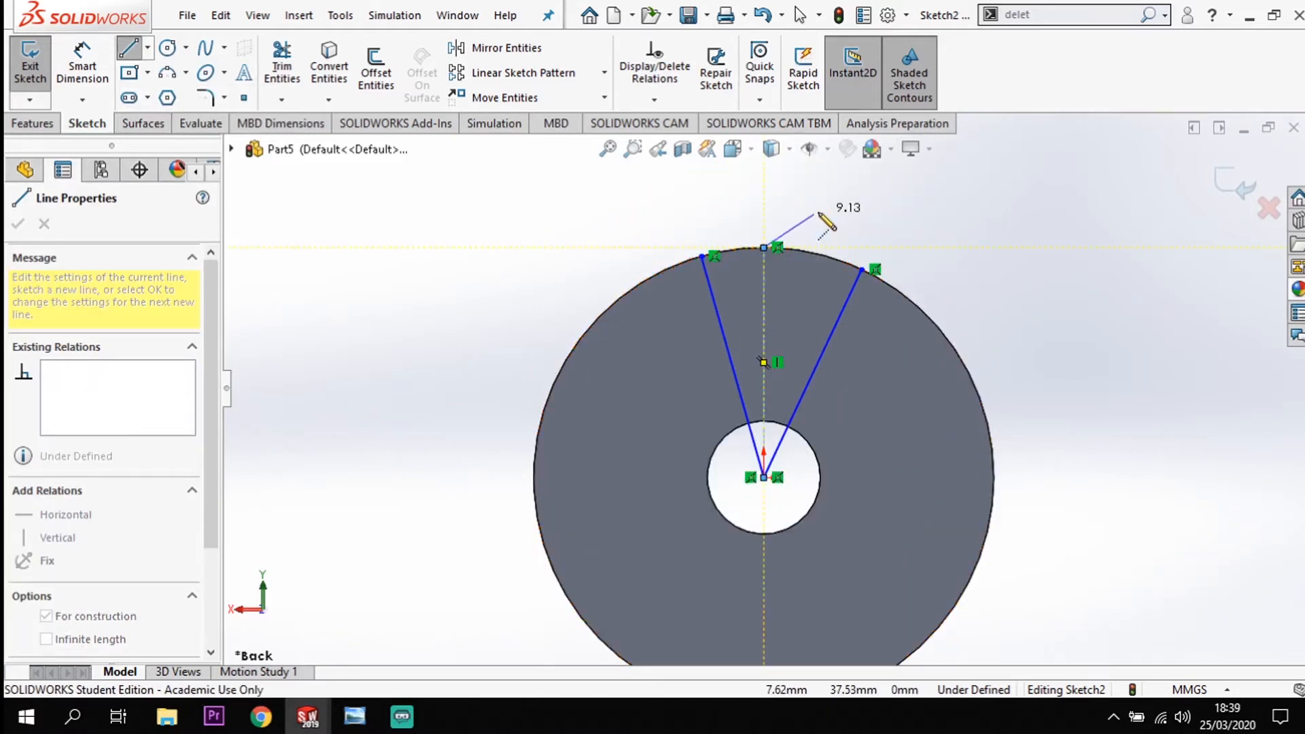
key("Escape")
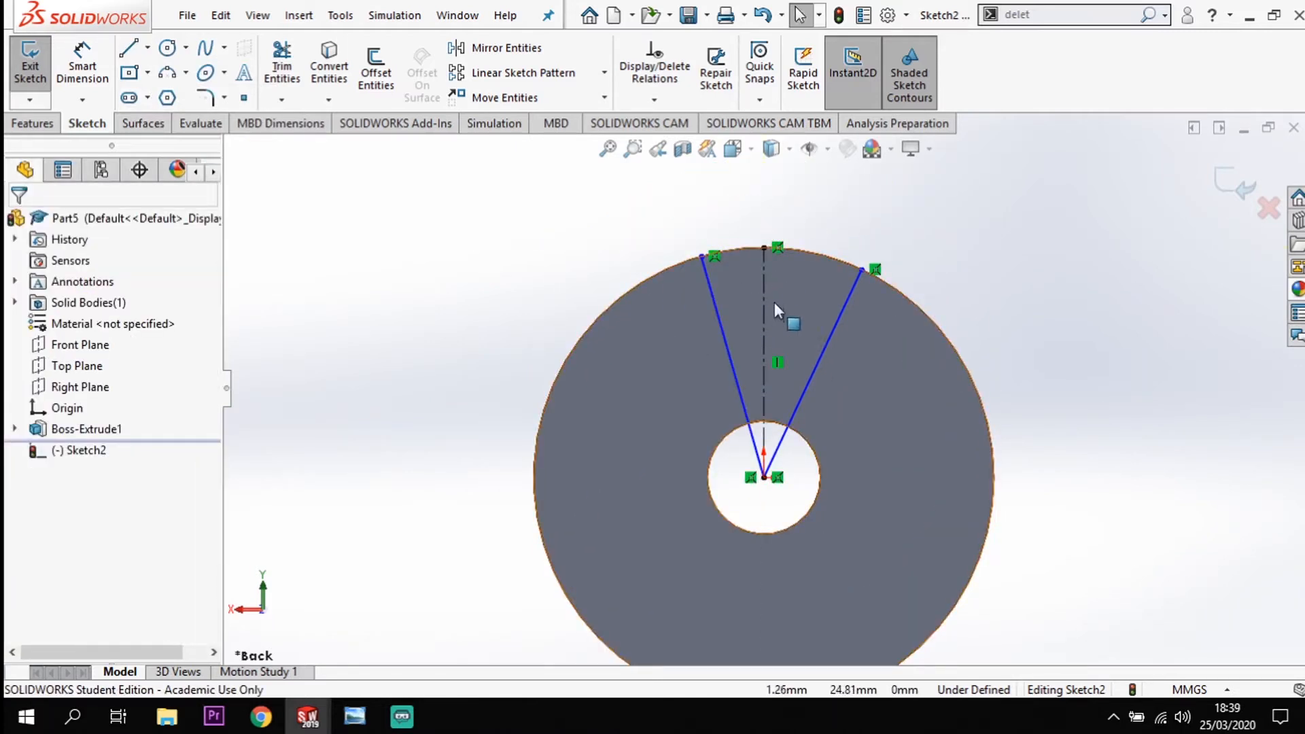
- Dimension the angle between the left slanted line and the vertical centerline as 22.5°
left_click(87, 60)
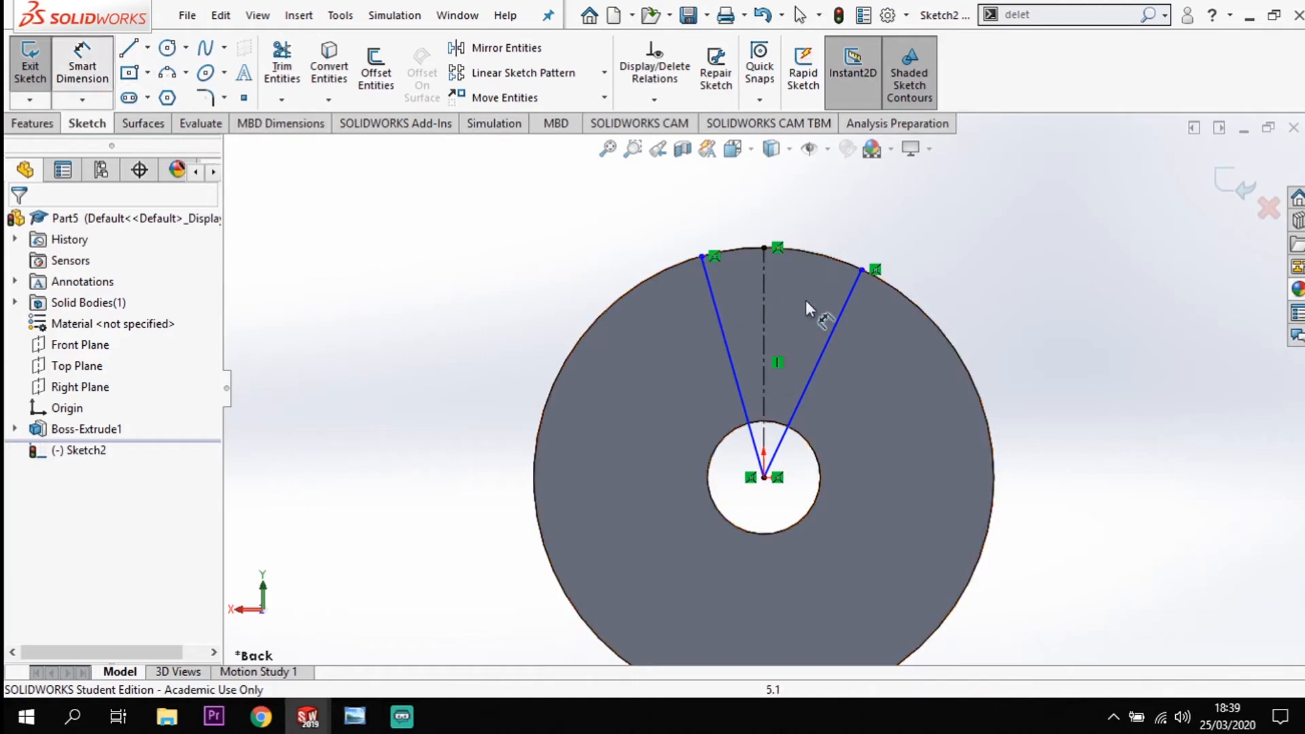
left_click(722, 329)
left_click(763, 316)
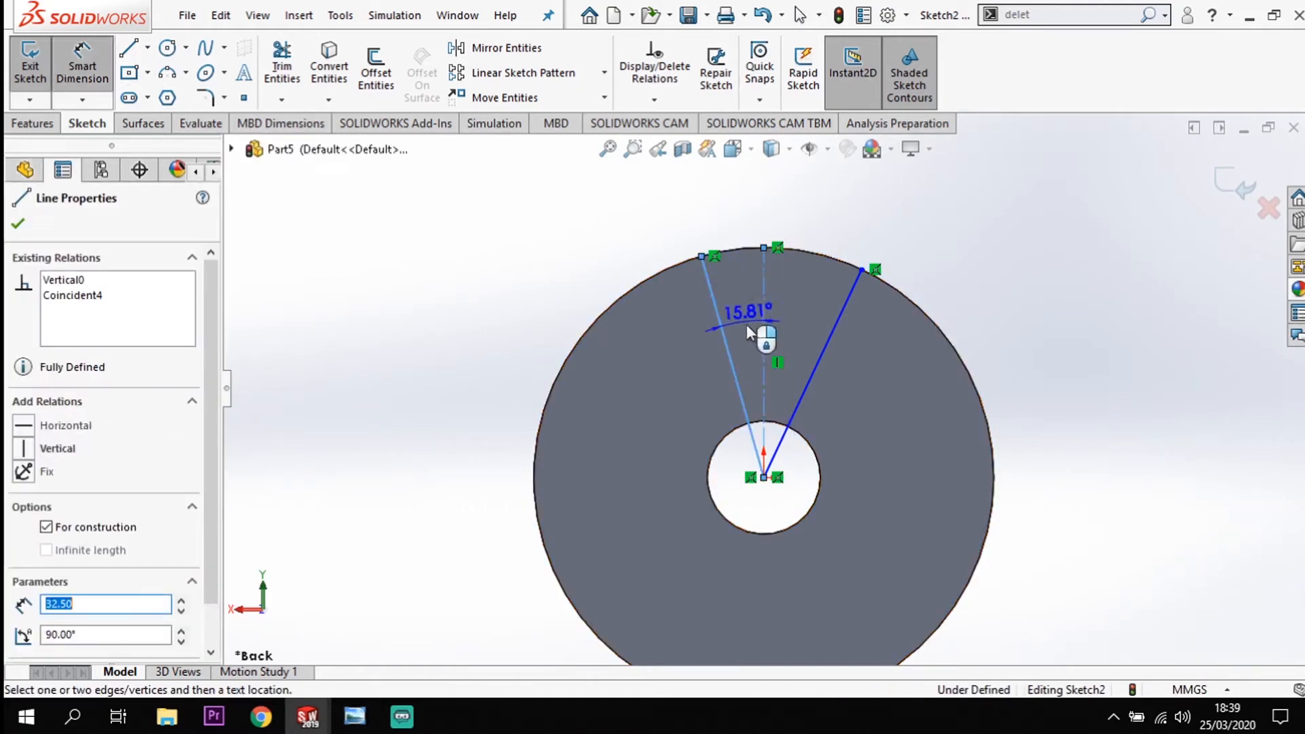
left_click(749, 322)
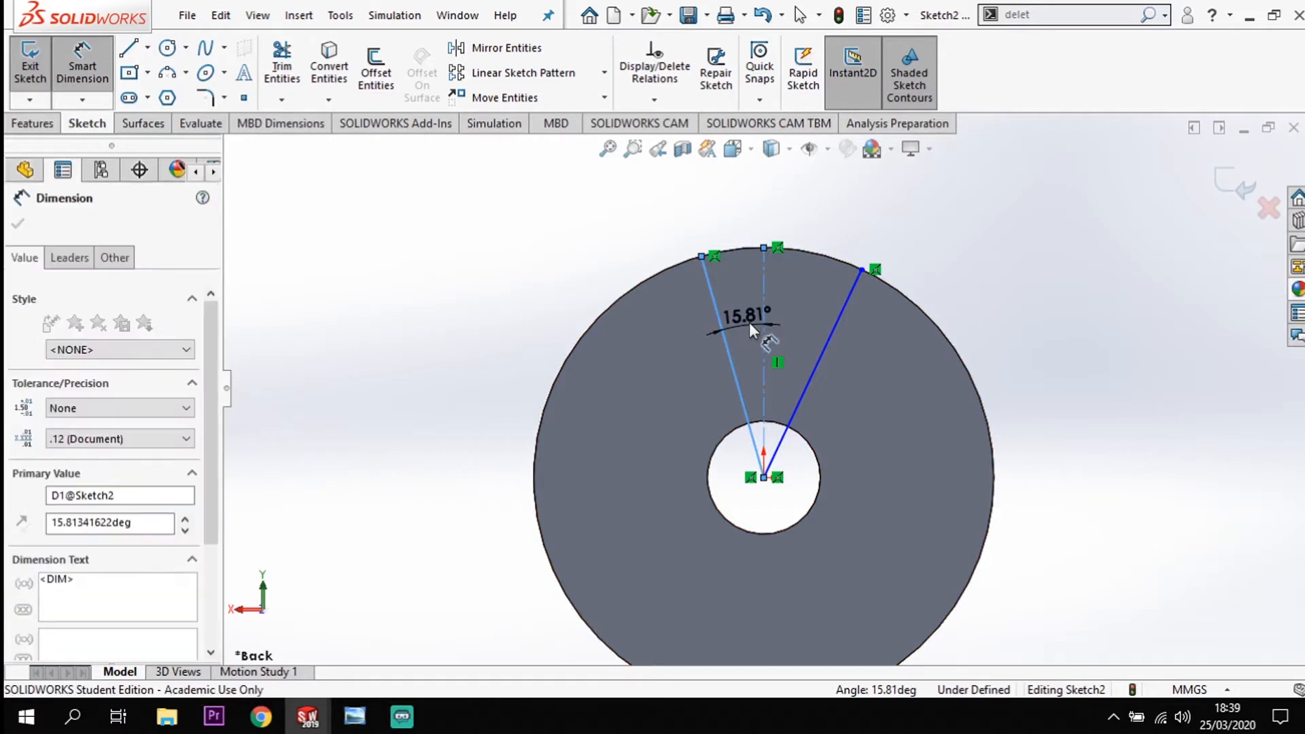
type("22.5")
key("Return")
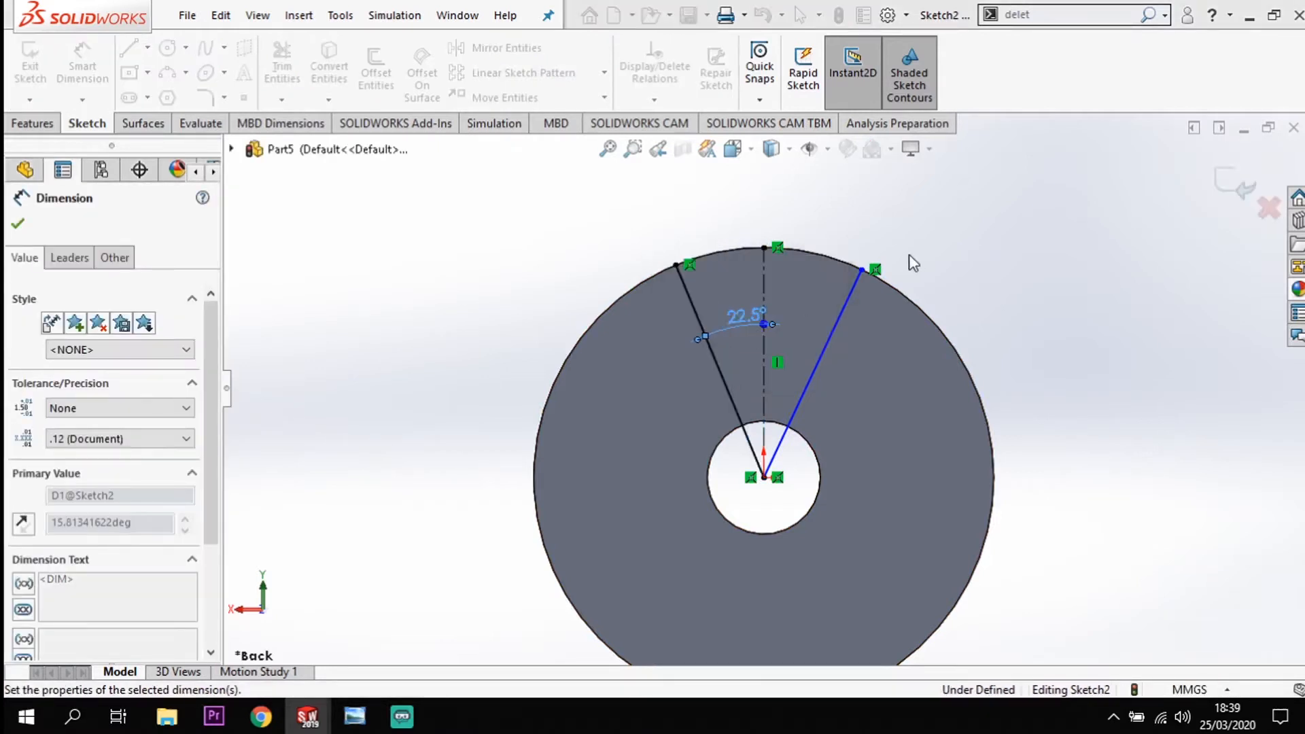
- Dimension the full angle between the two slanted lines as 45°
left_click(691, 300)
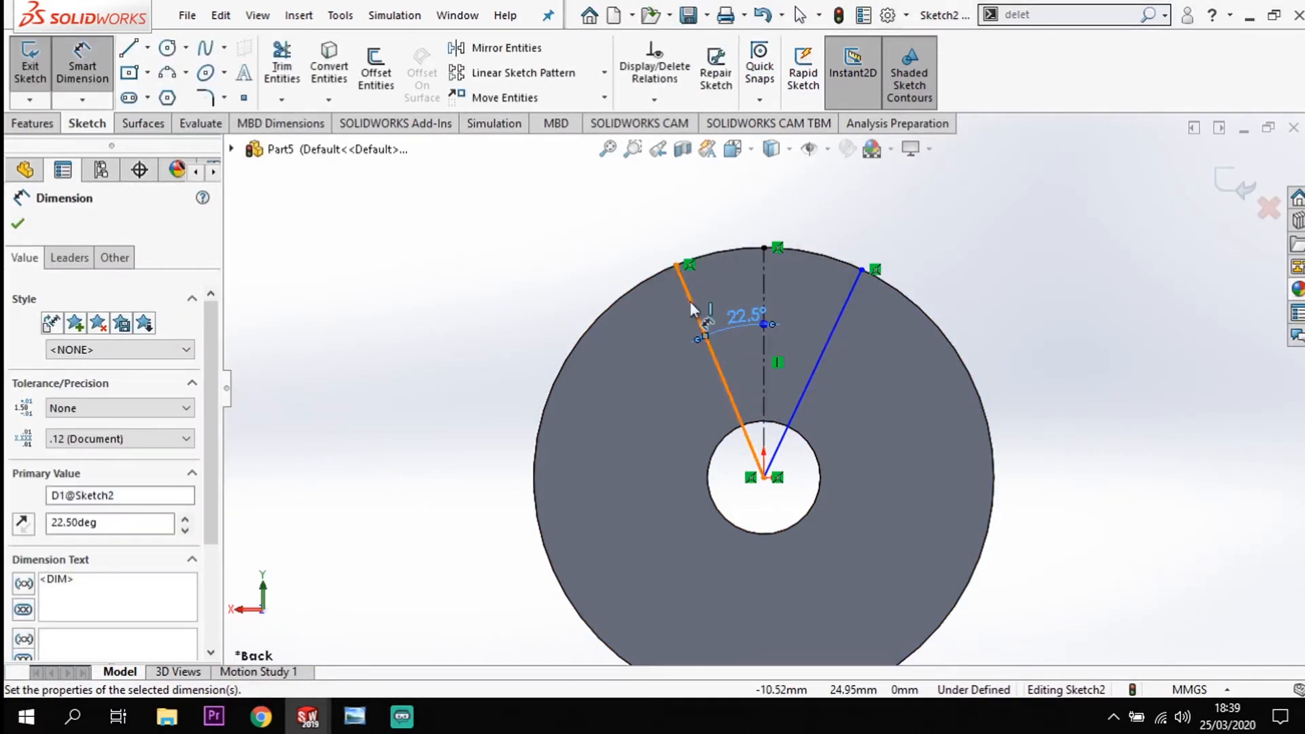
left_click(767, 296)
left_click(835, 327)
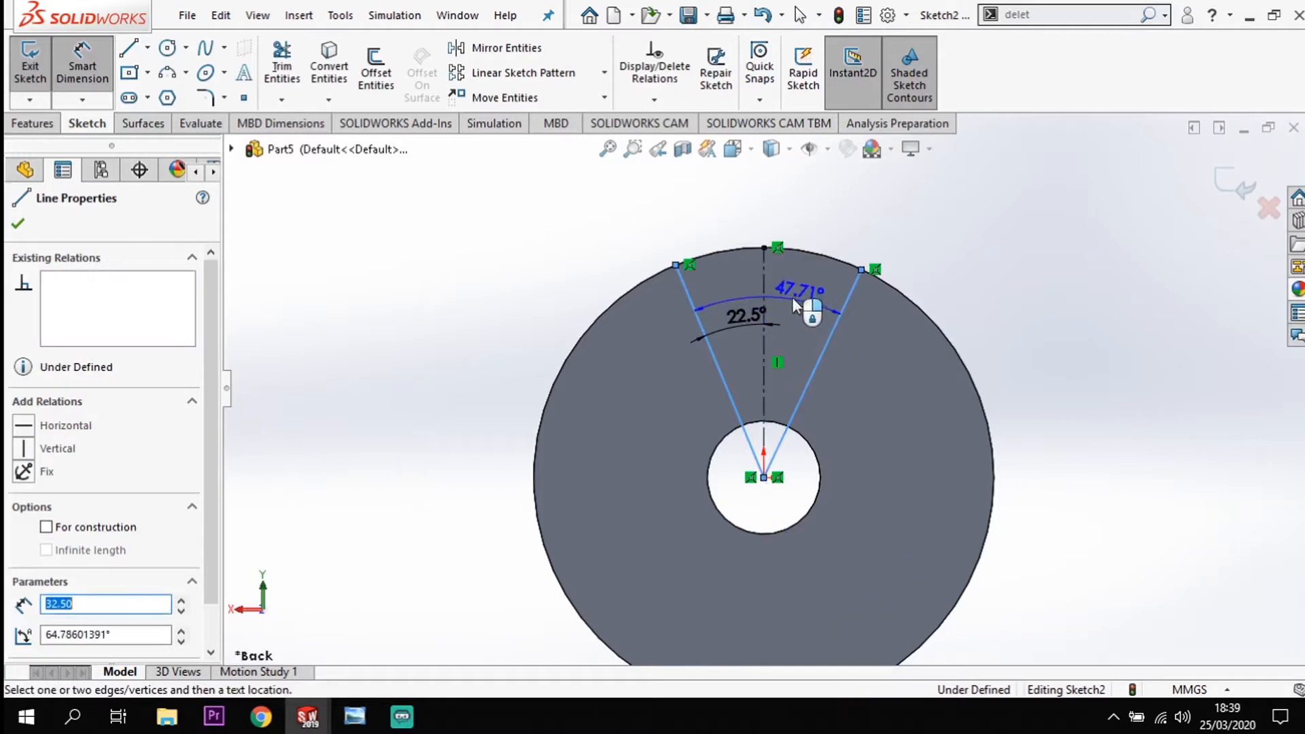
left_click(788, 292)
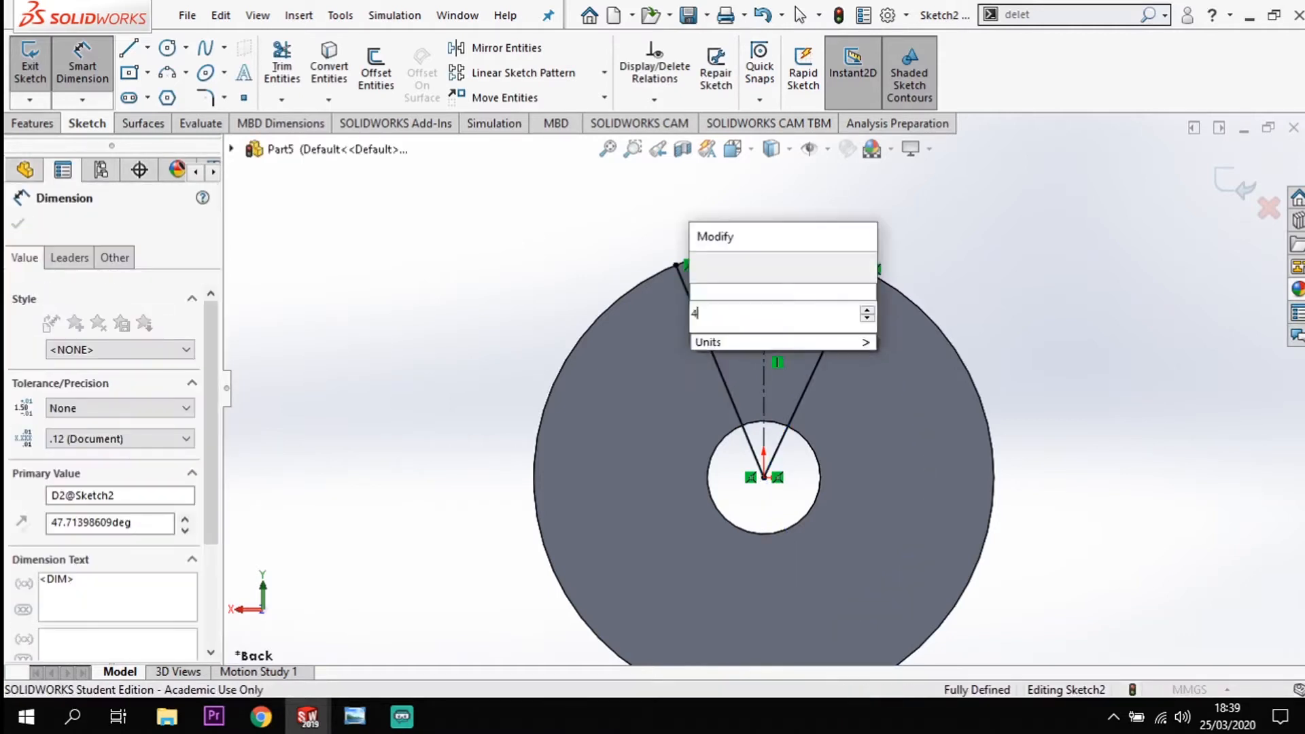
key("Return")
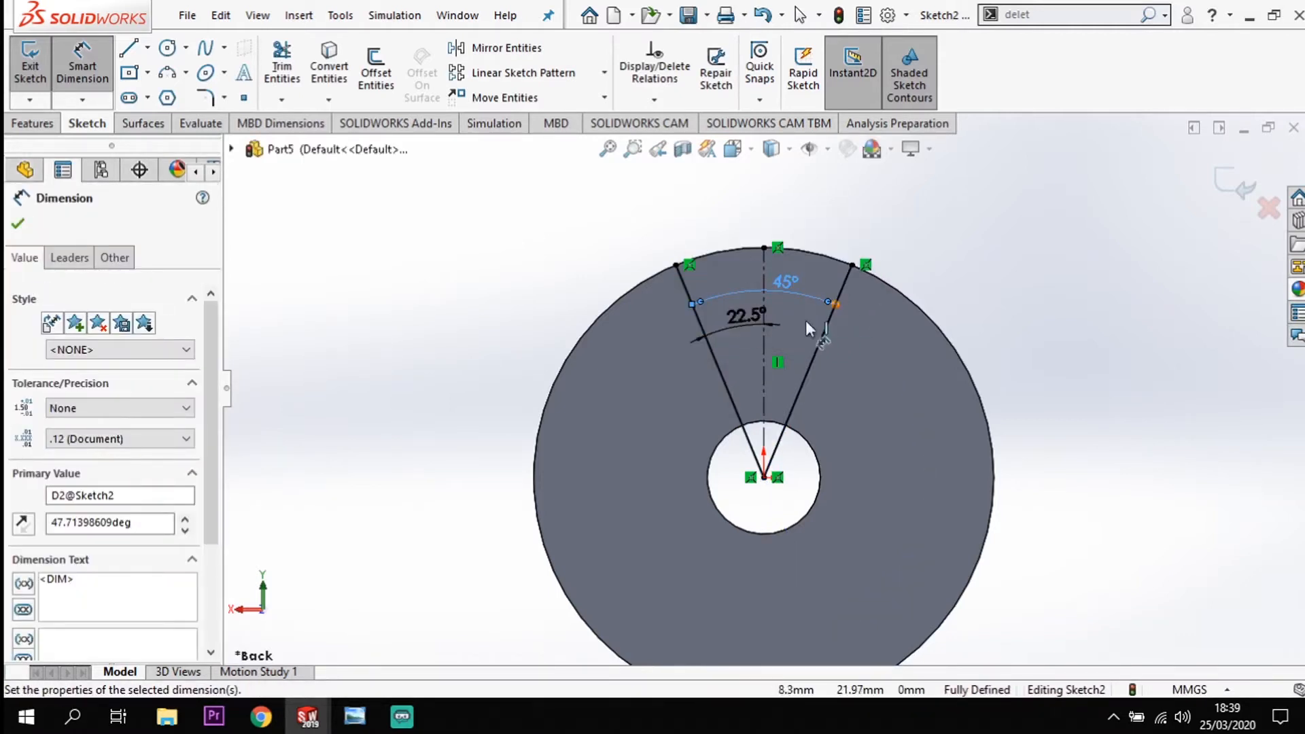
- Sketch a circle of about 7.5 mm radius centred on the centerline, about 19.5 mm above the origin, tangent to the right slanted line
left_click(175, 52)
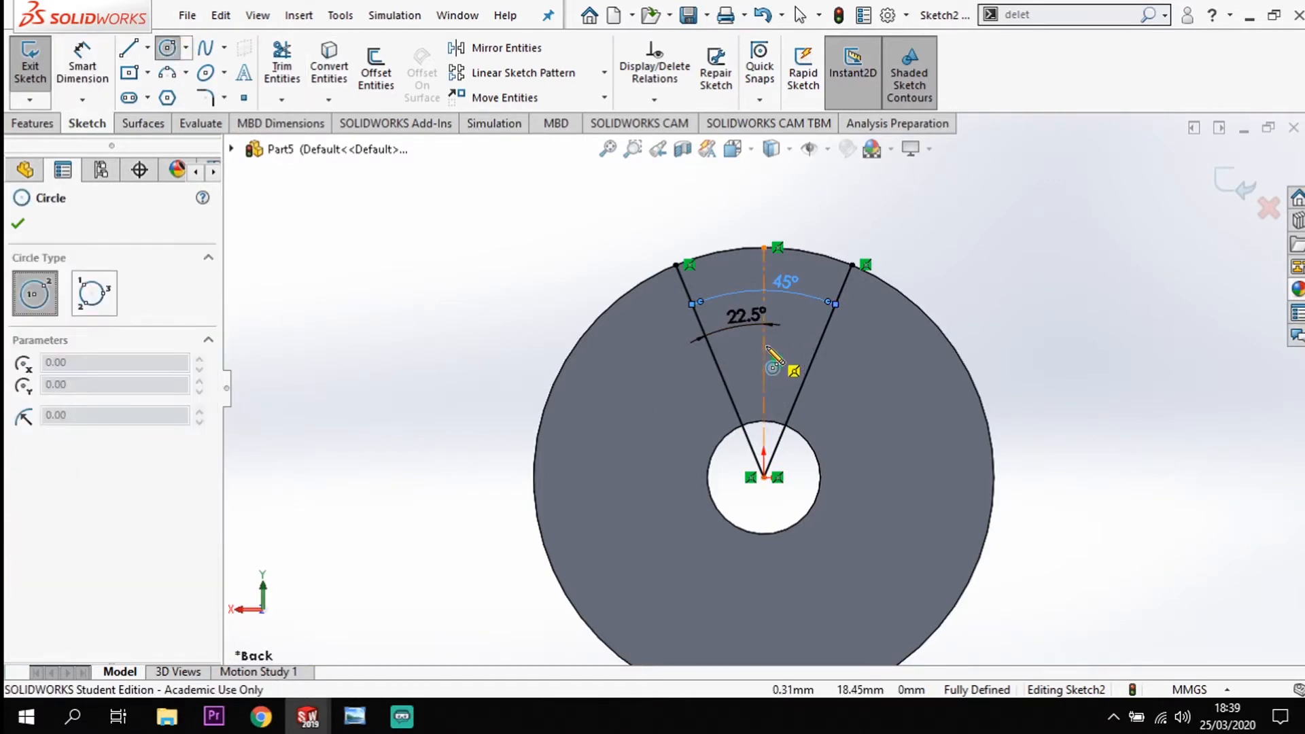
left_click(765, 339)
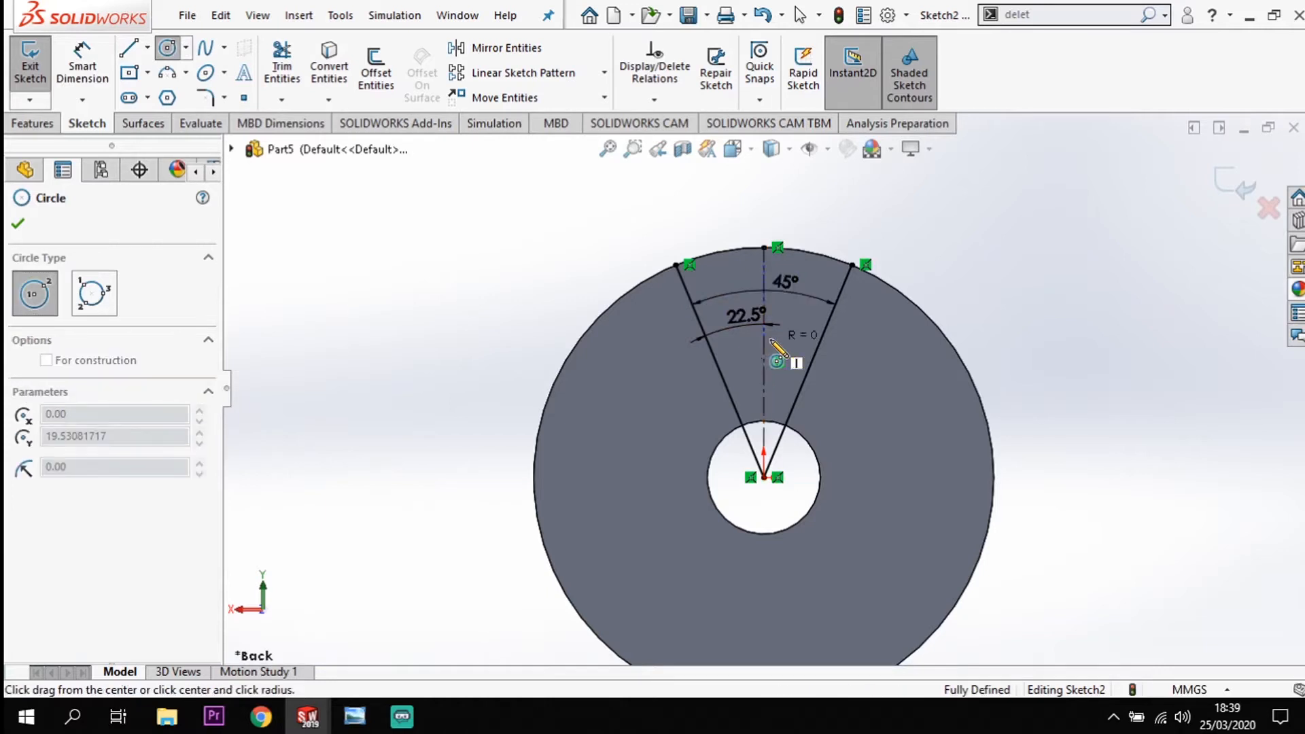
left_click(820, 347)
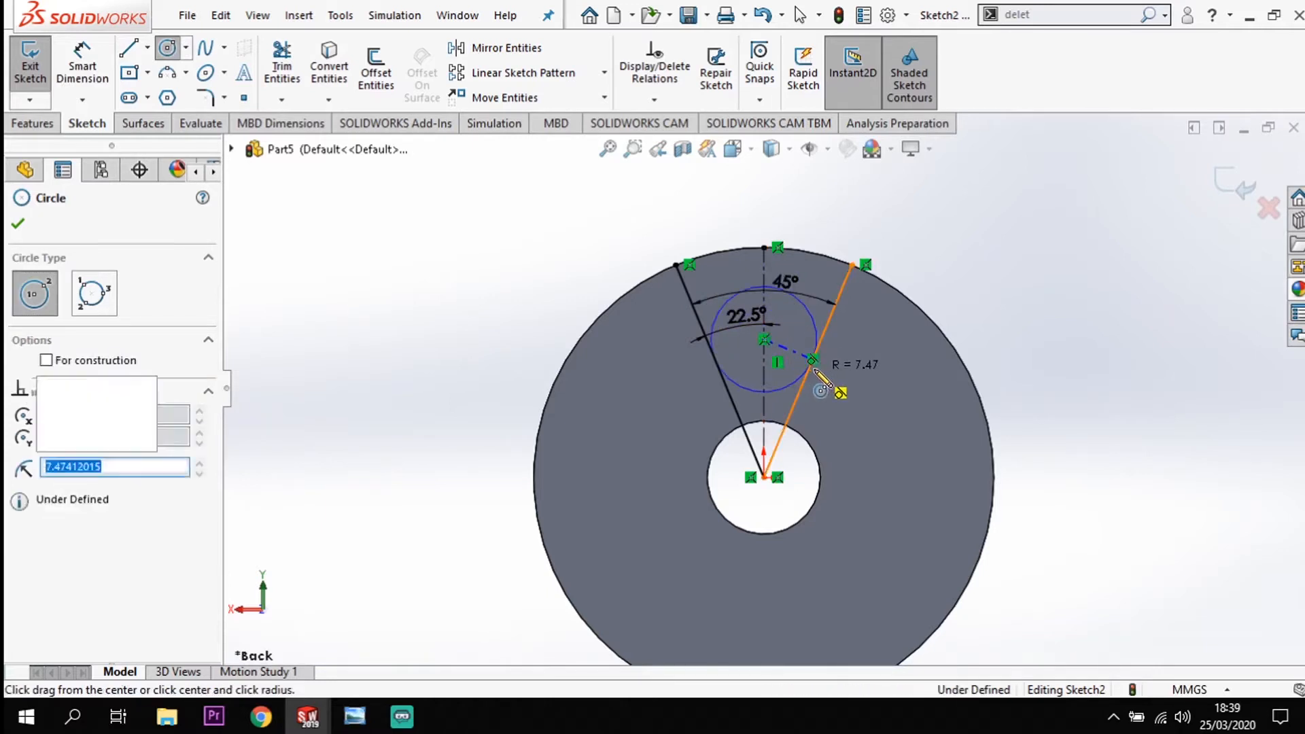
key("Escape")
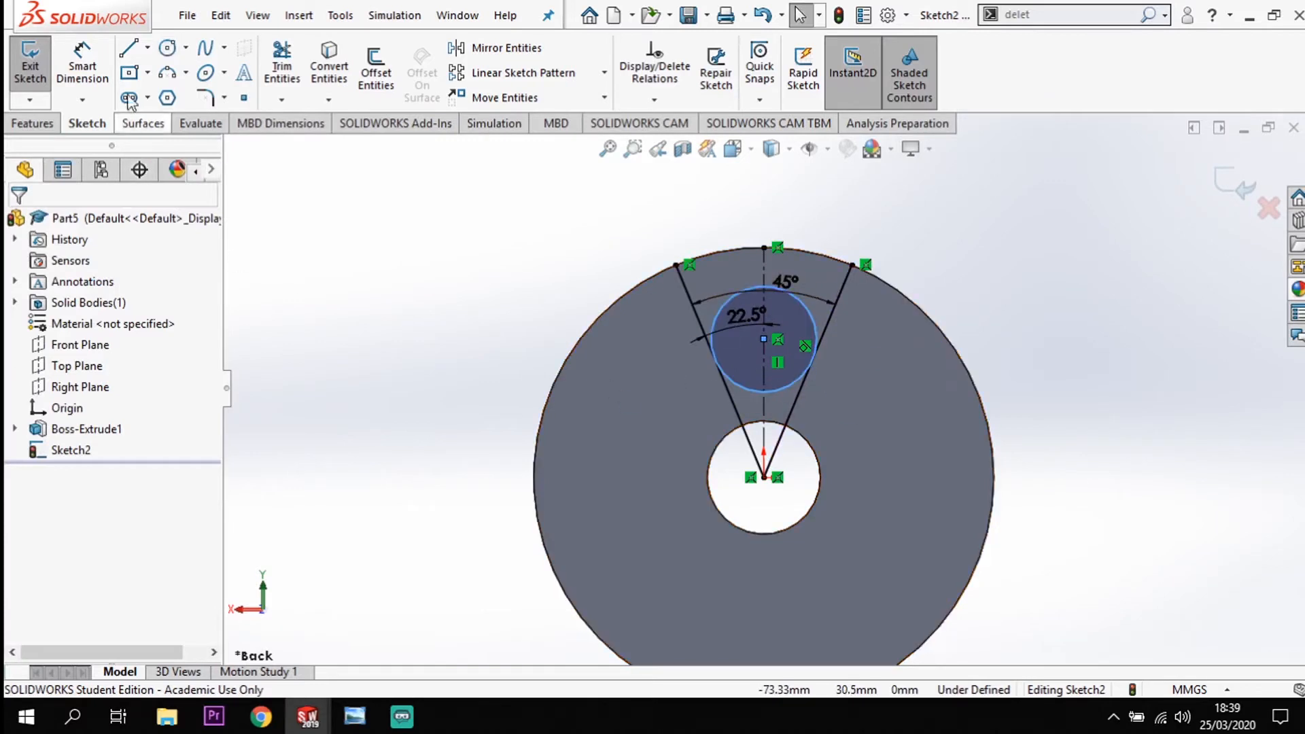
- Dimension the distance from the circle's centre to the origin as 22 mm
left_click(84, 66)
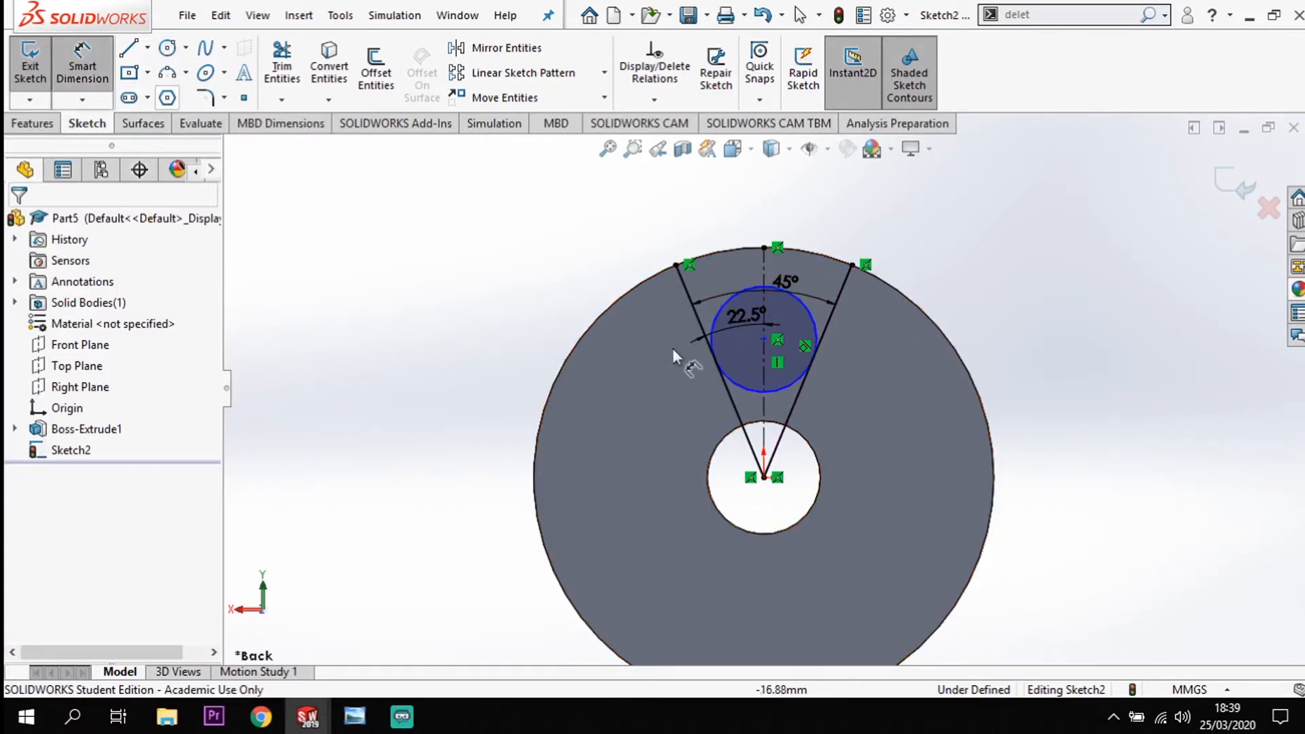
left_click(762, 340)
left_click(764, 478)
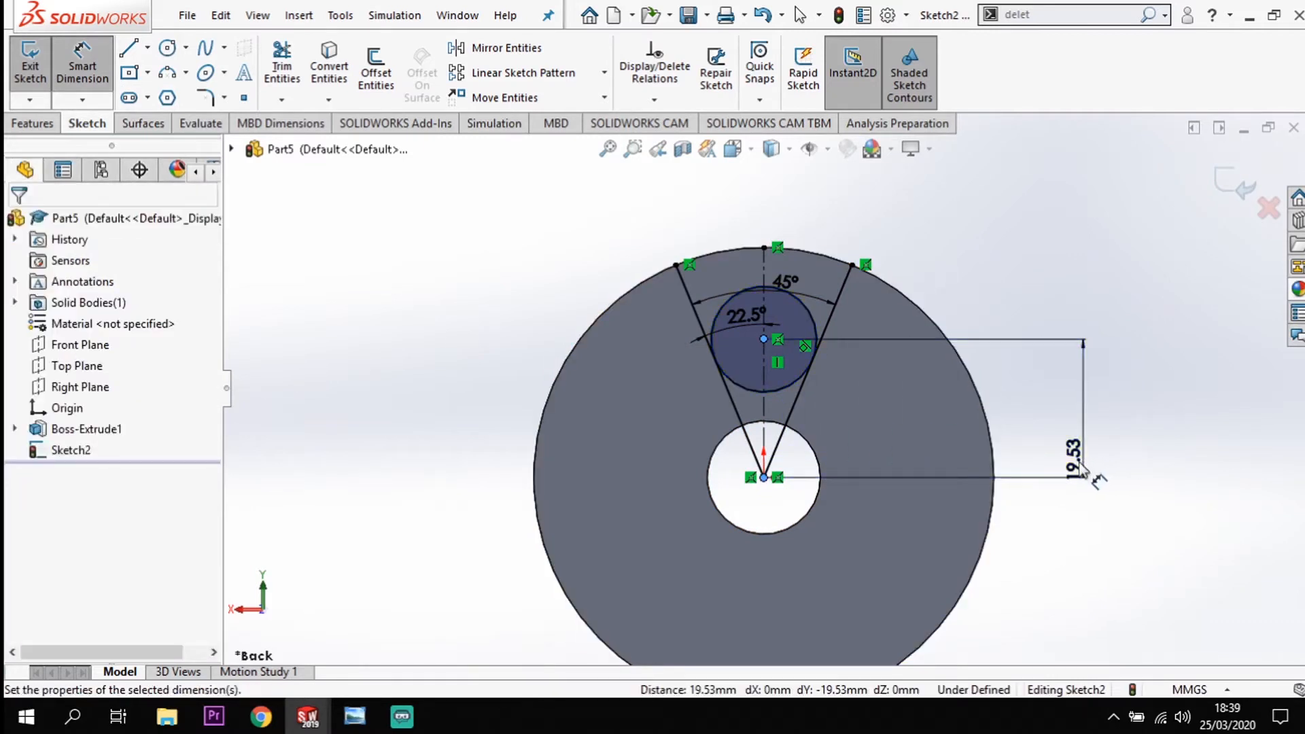
left_click(1087, 475)
type("22")
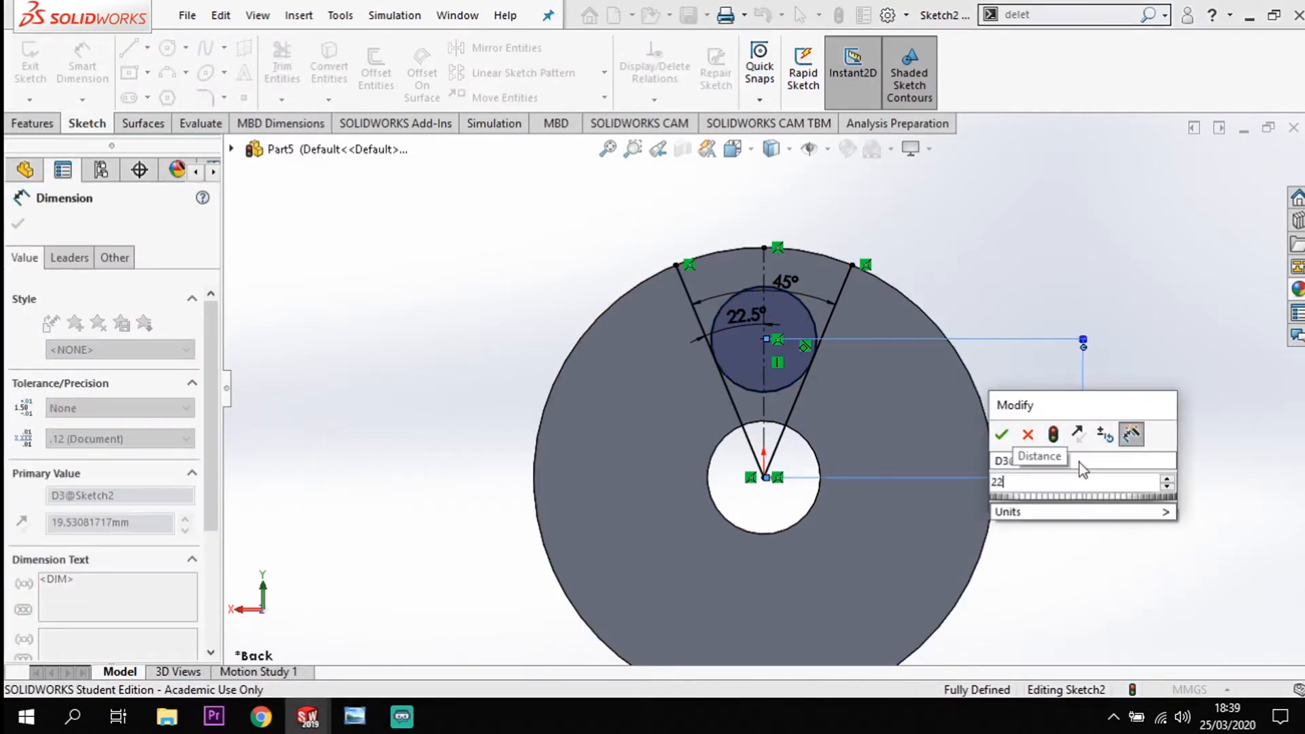
key("Return")
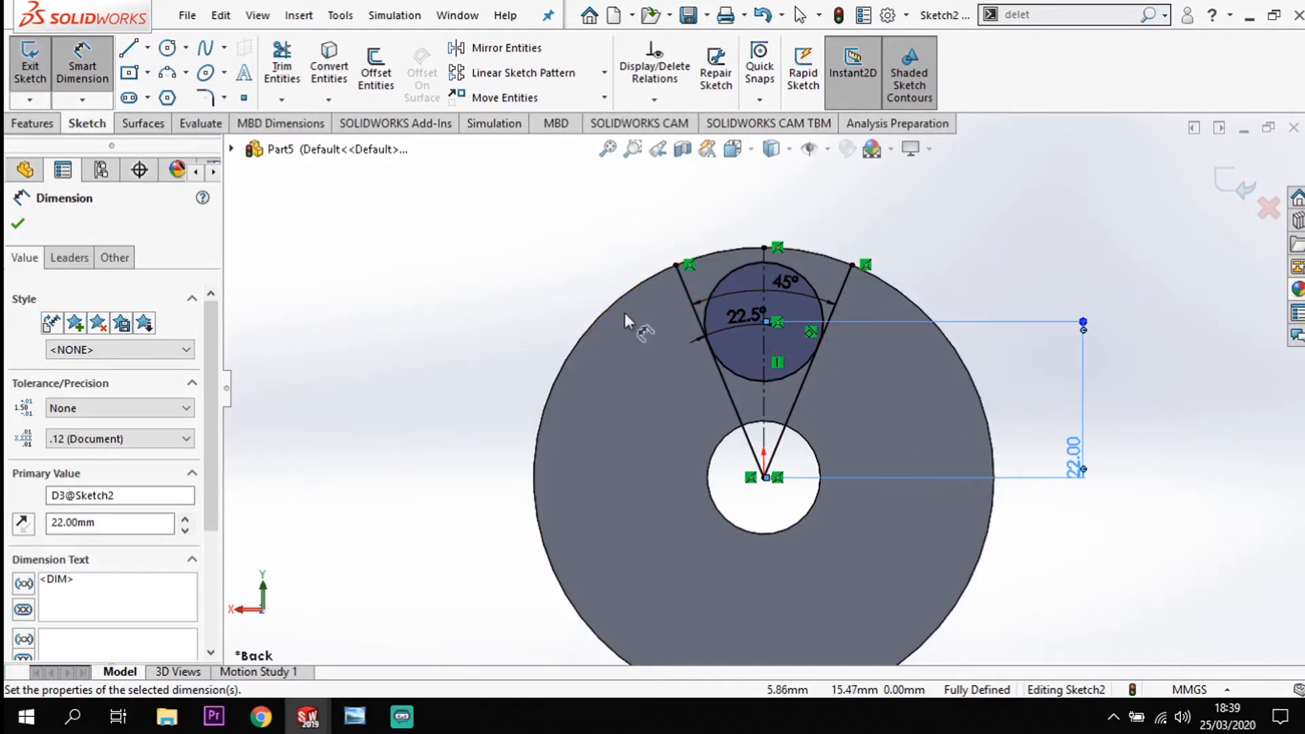
- Start an extruded cut from the wedge sketch with a blind depth of 13 mm
left_click(38, 124)
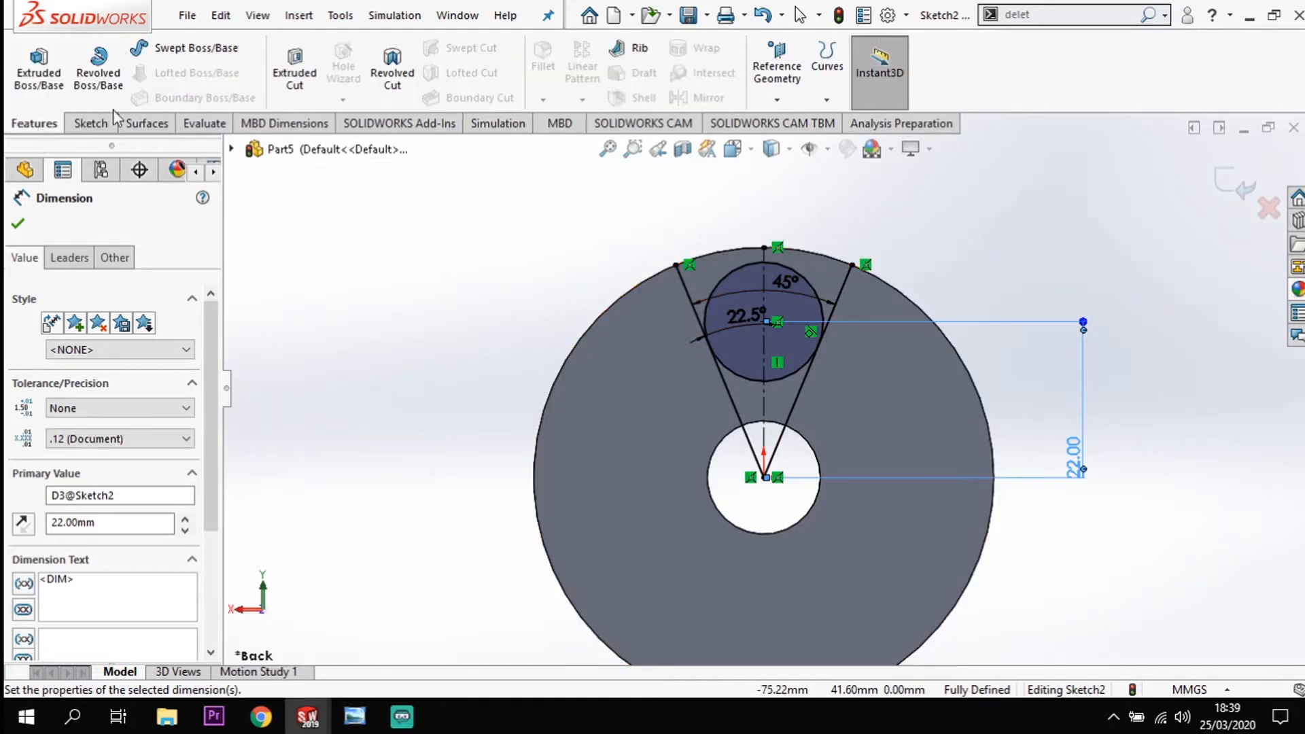
left_click(294, 71)
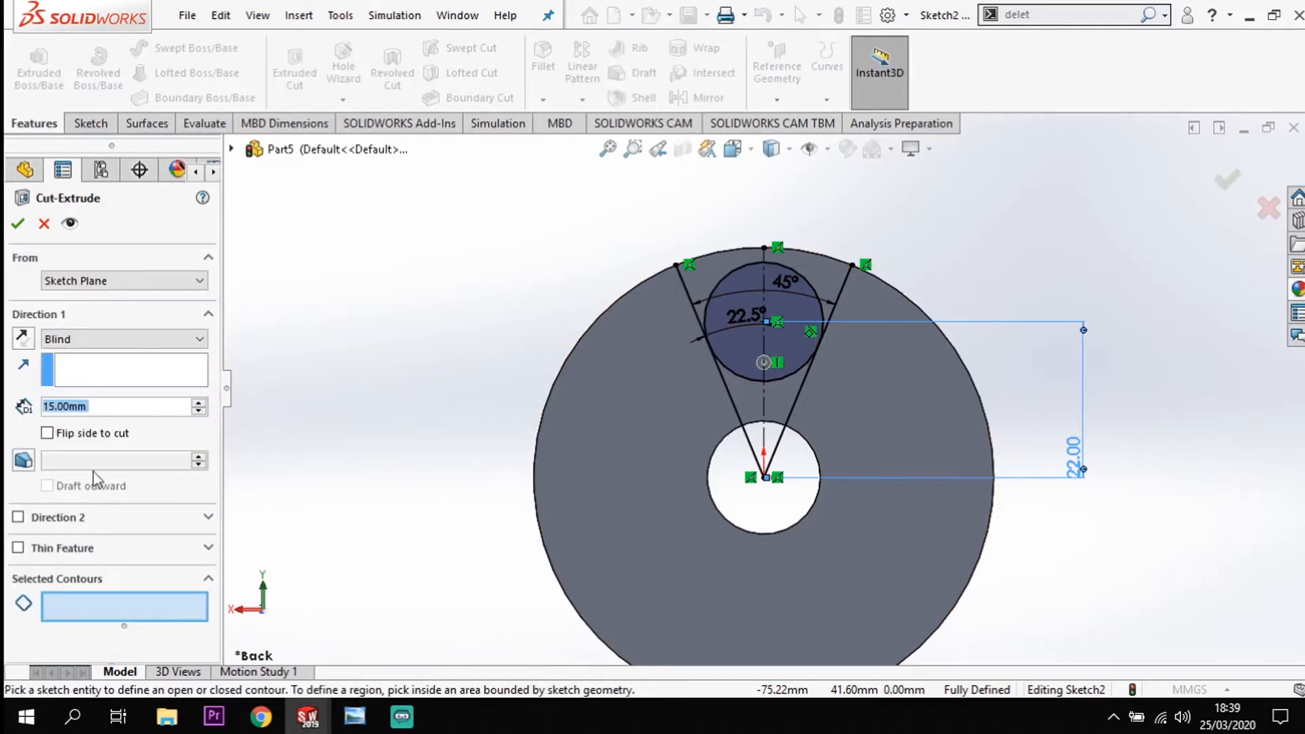
left_click(74, 610)
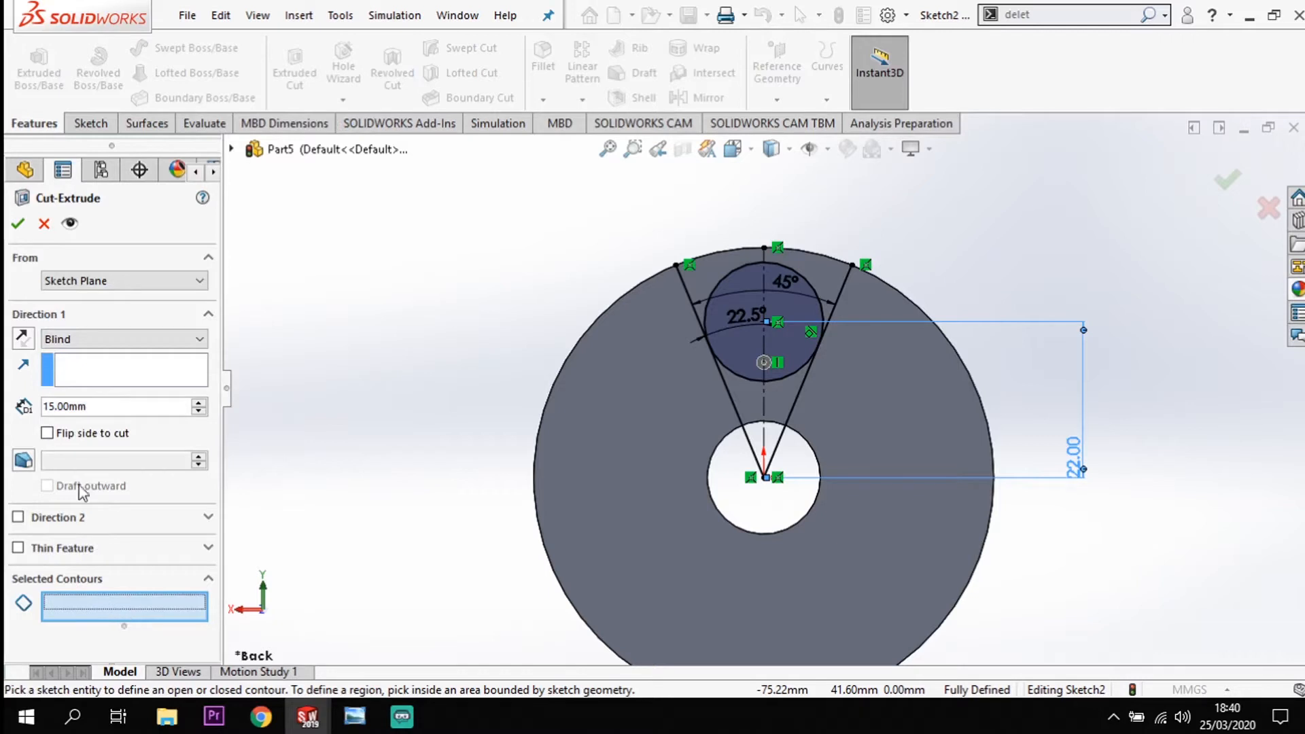
left_click(102, 406)
double_click(103, 406)
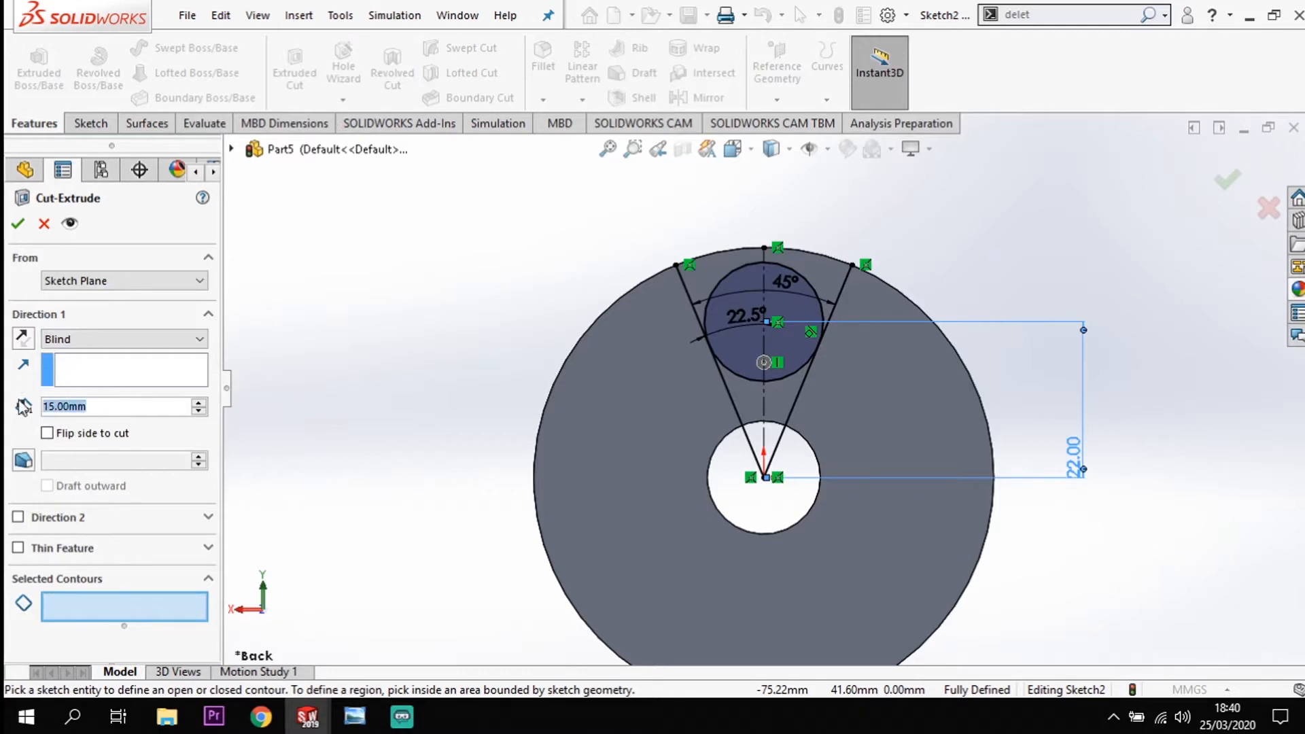
type("13")
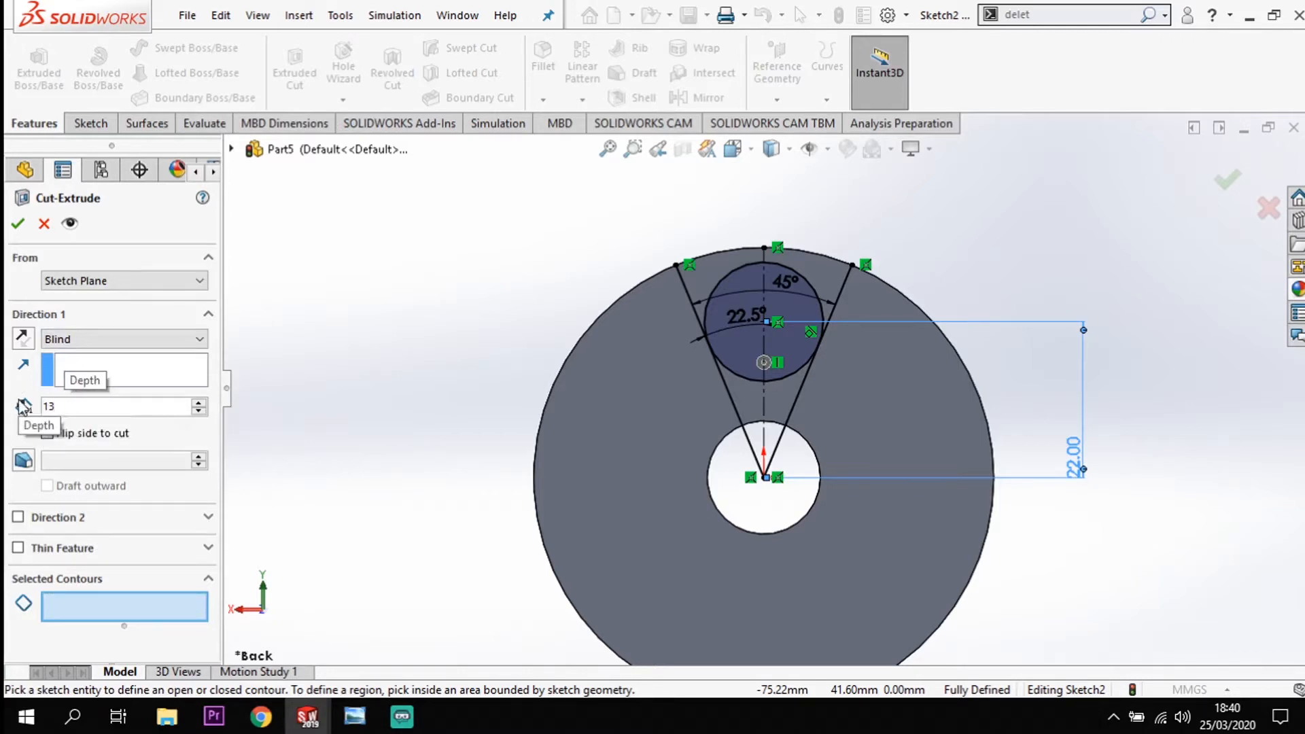
key("Return")
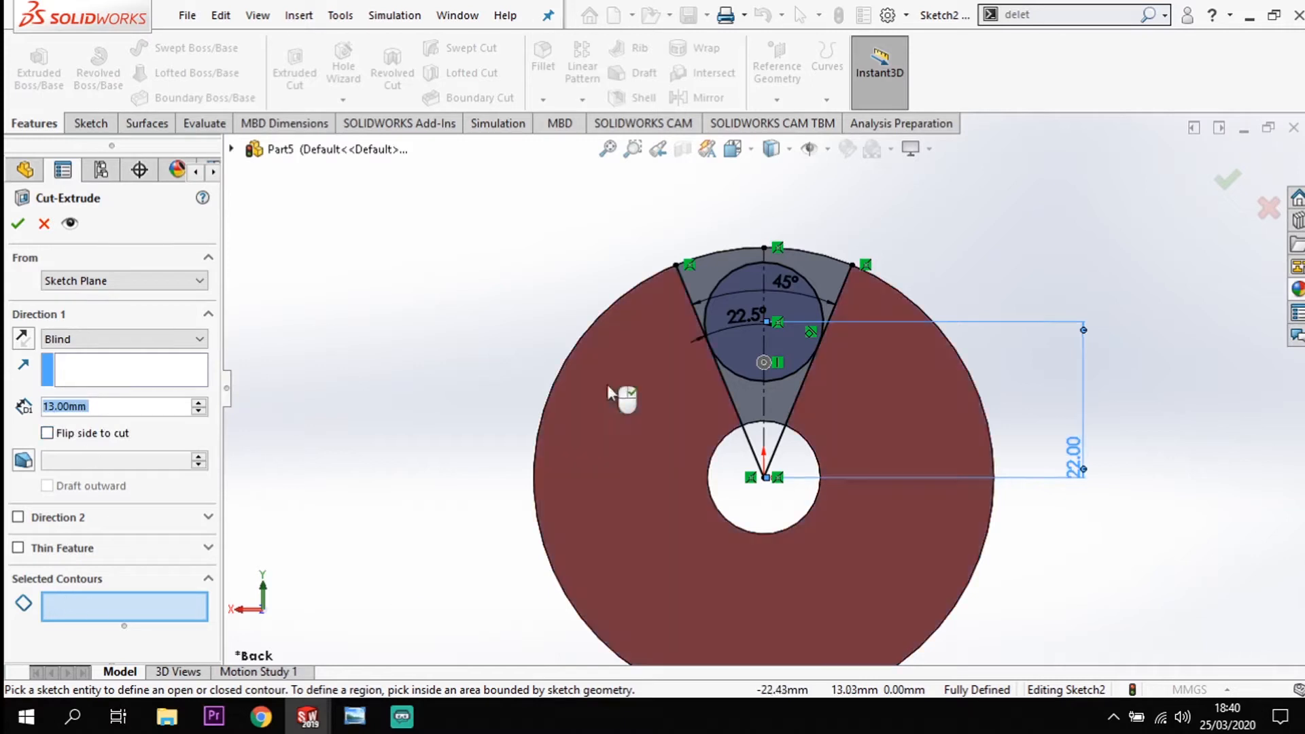
- Choose the circle and the wedge regions between it and the disc's outer edge as cut contours, and complete the cut
left_click(703, 273)
left_click(813, 274)
left_click(814, 272)
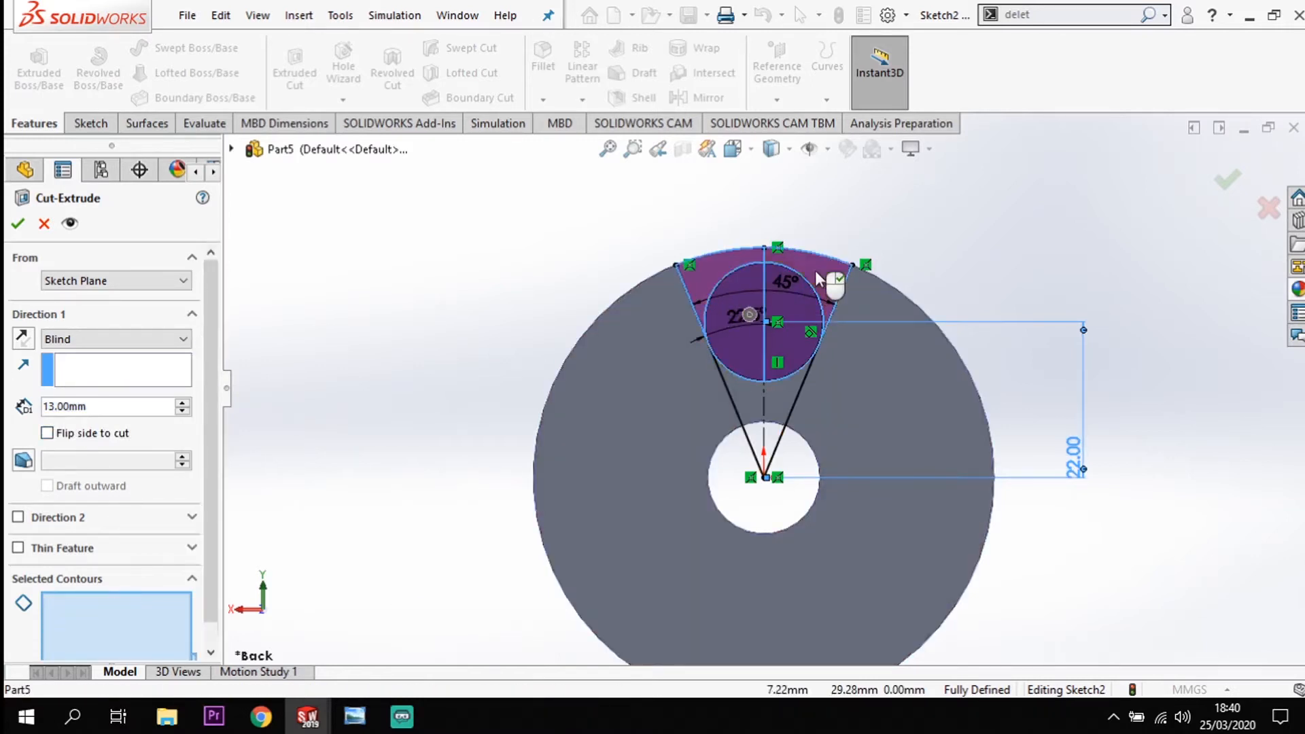
middle_click_drag(1092, 258, 965, 353)
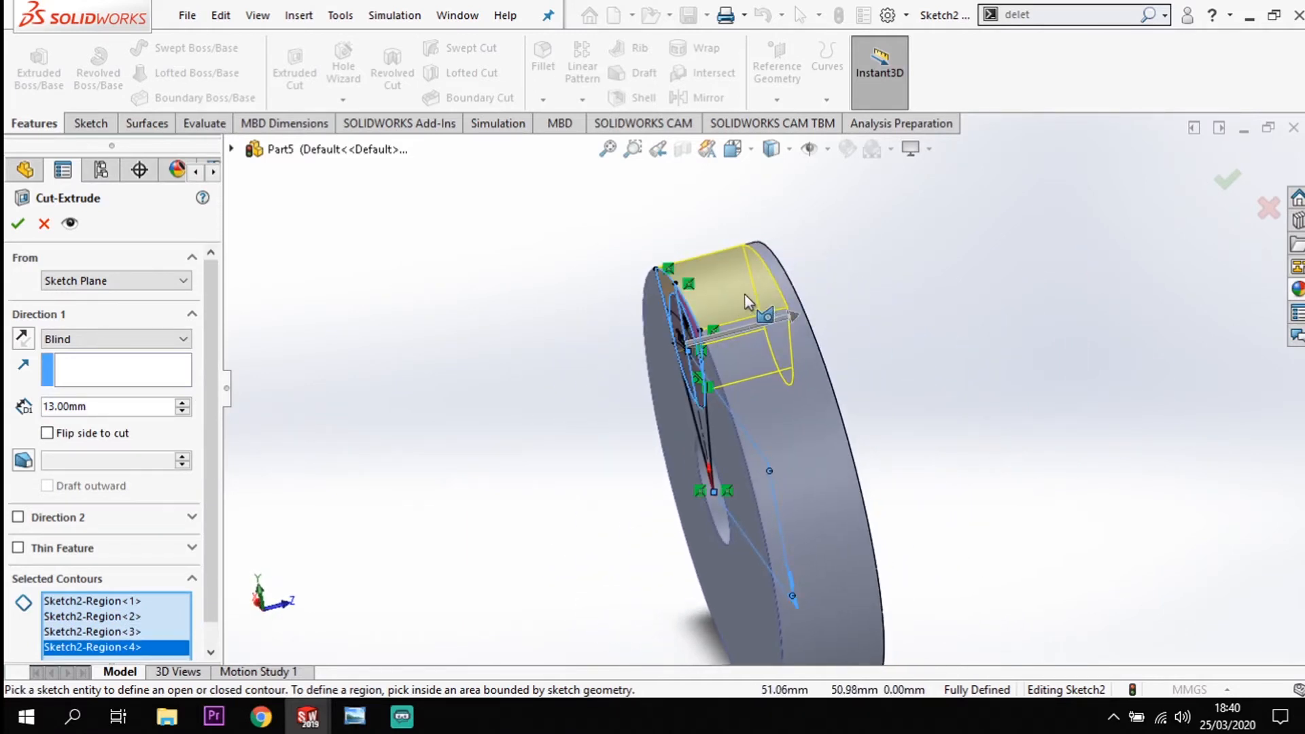
left_click(1228, 180)
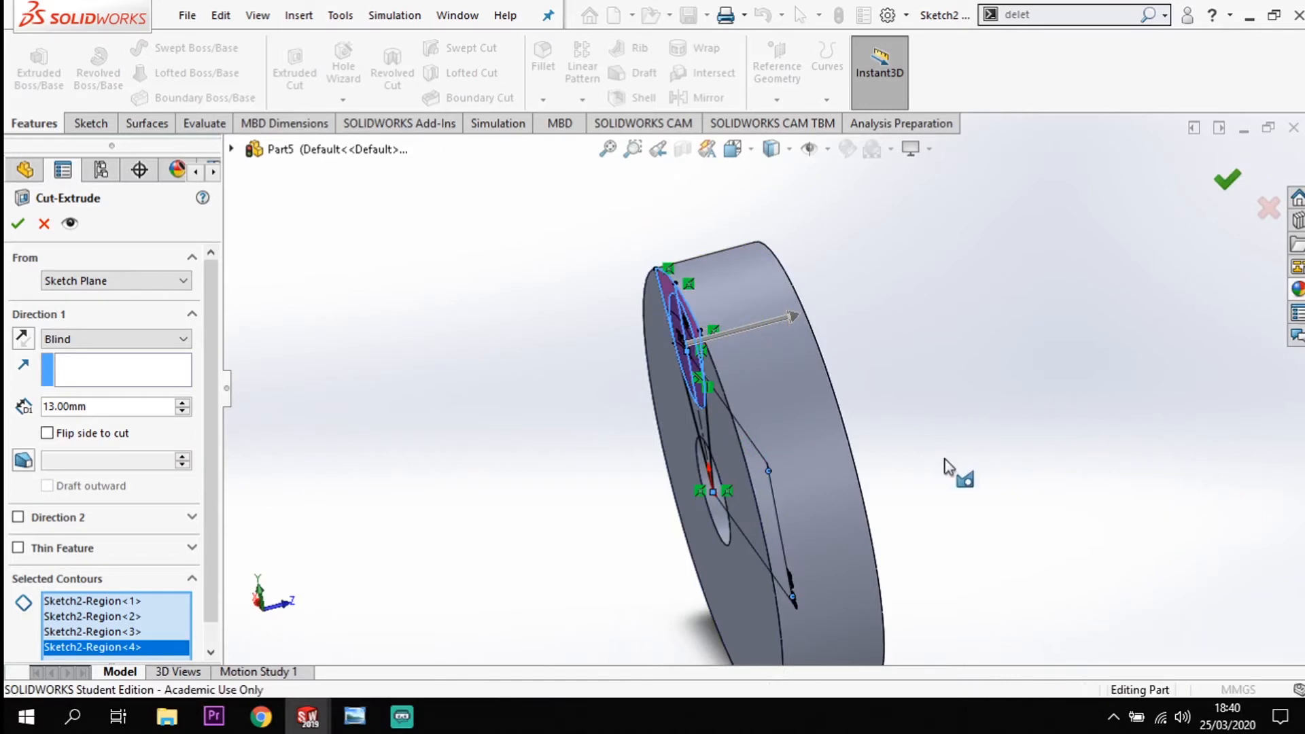
mouse_move(940, 533)
middle_mouse_down()
mouse_move(1078, 446)
mouse_move(1084, 528)
mouse_move(1019, 527)
mouse_move(1017, 411)
mouse_move(801, 556)
middle_mouse_up()
left_click(1020, 479)
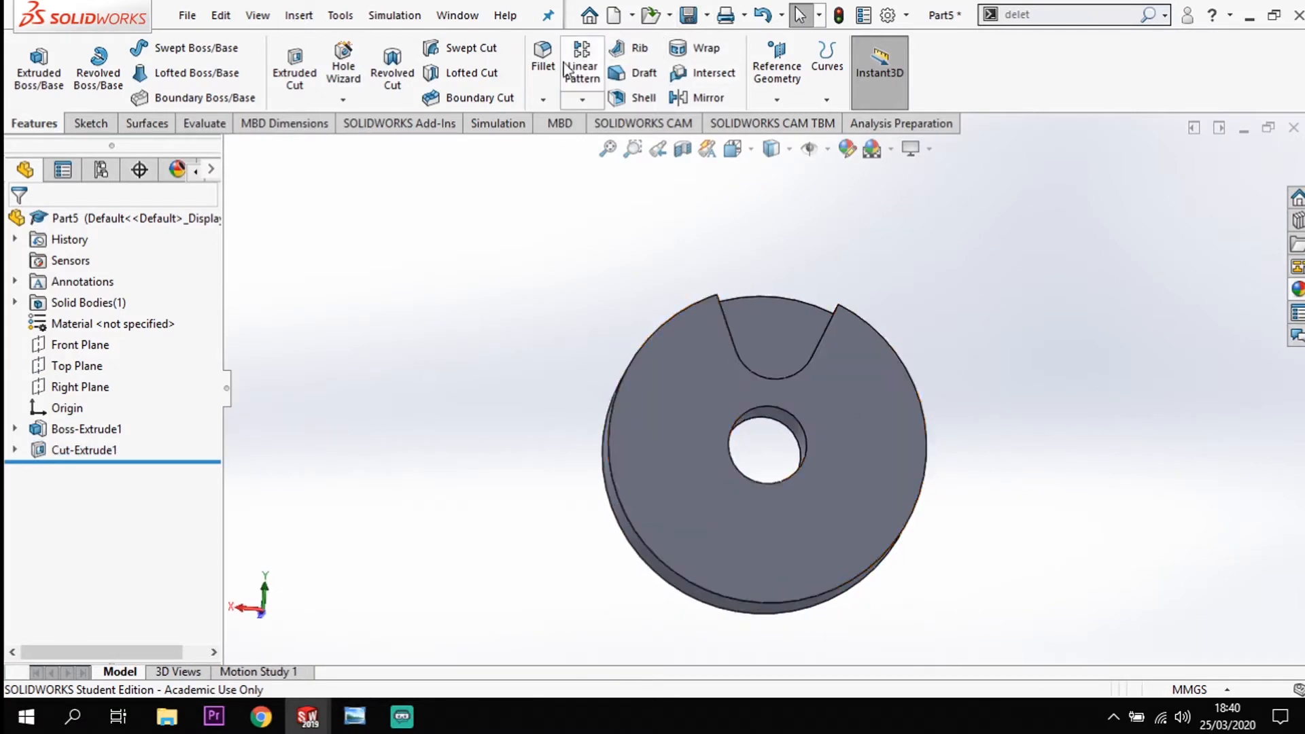
- Create a circular pattern of the round-bottomed cut about the disc's outer circular edge, with 2 equally spaced instances over 360°
left_click(583, 101)
left_click(614, 143)
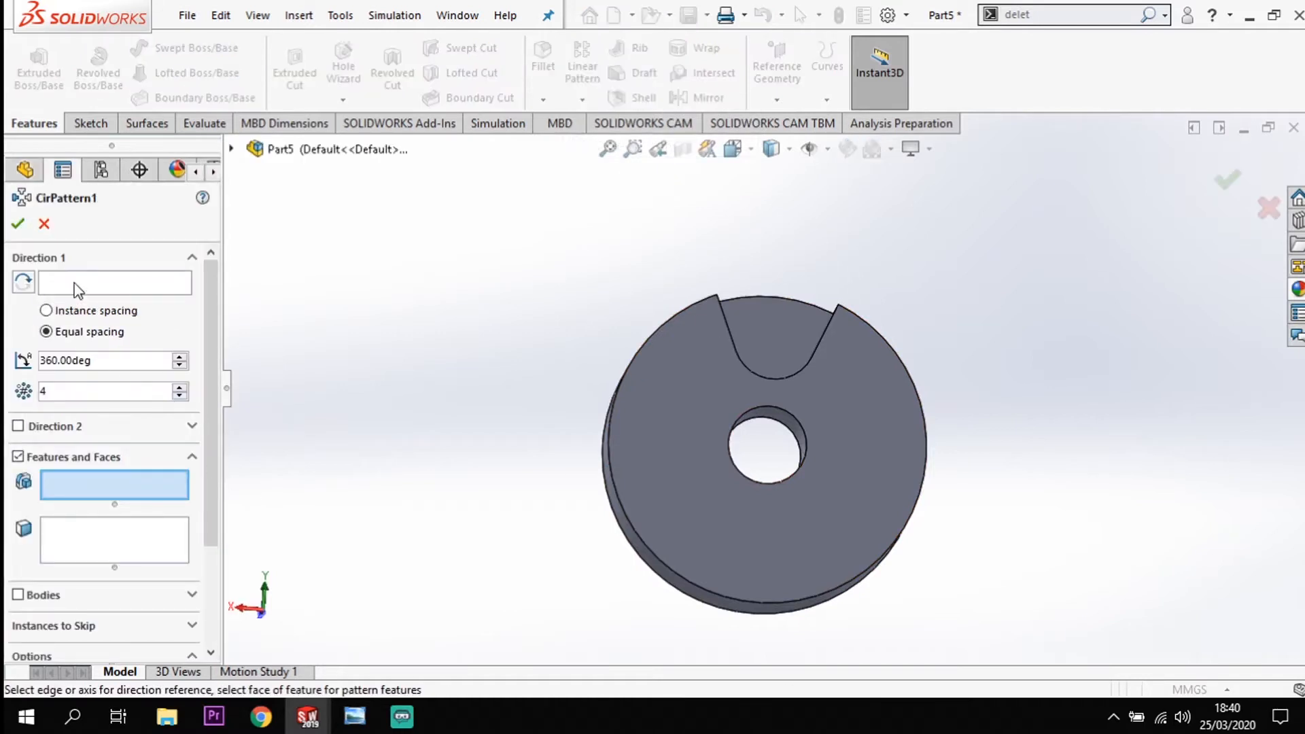
left_click(75, 284)
left_click(925, 425)
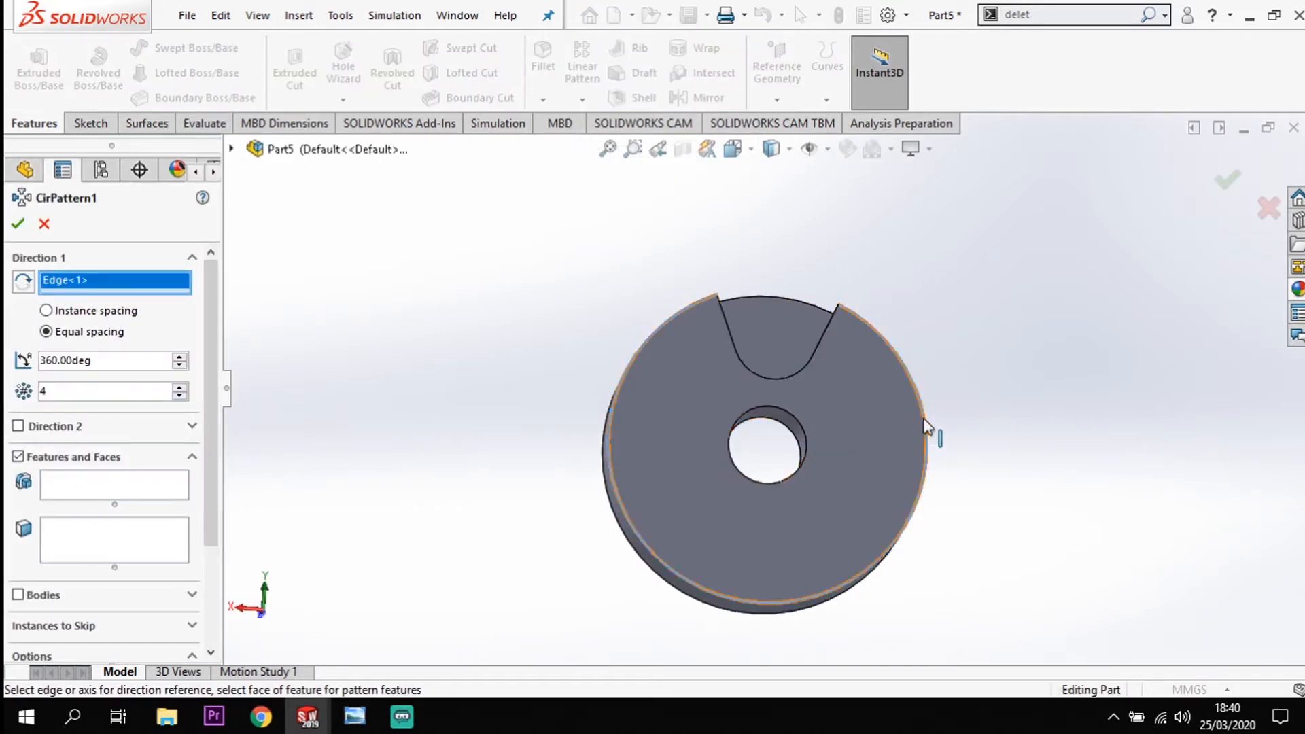
left_click(151, 487)
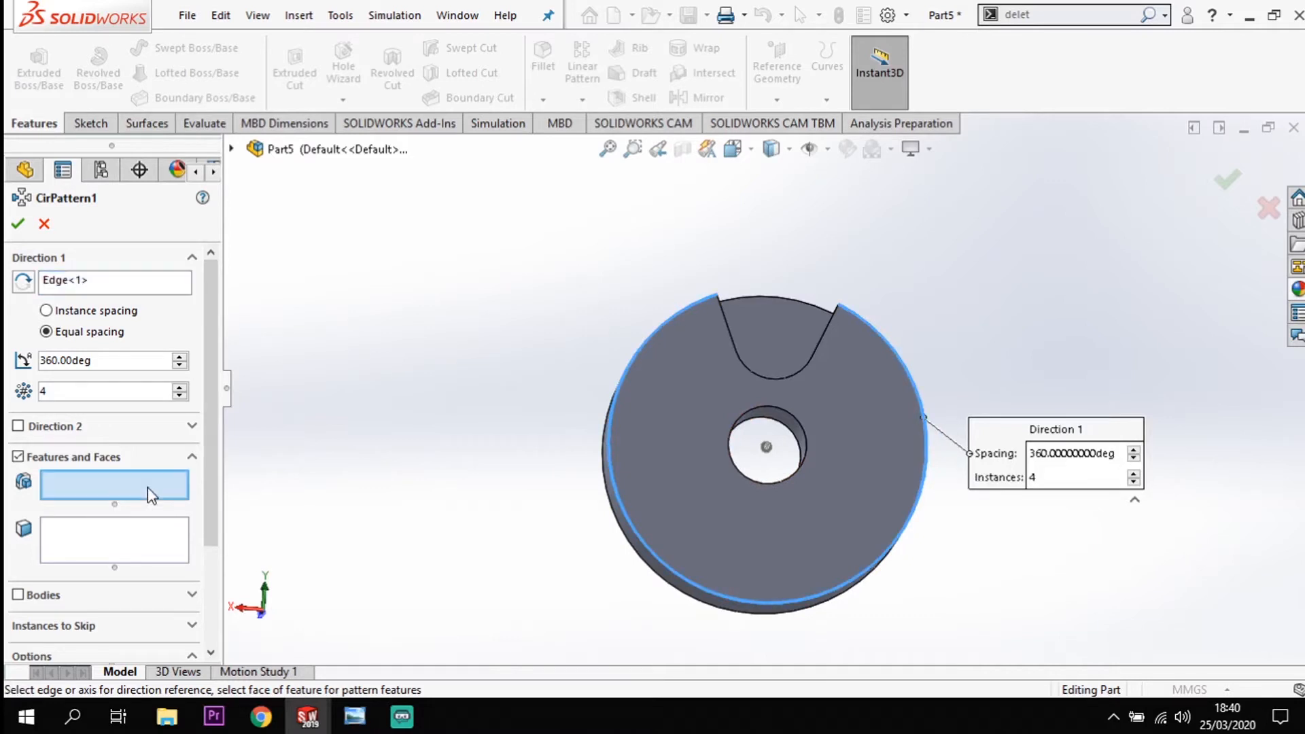
left_click(231, 150)
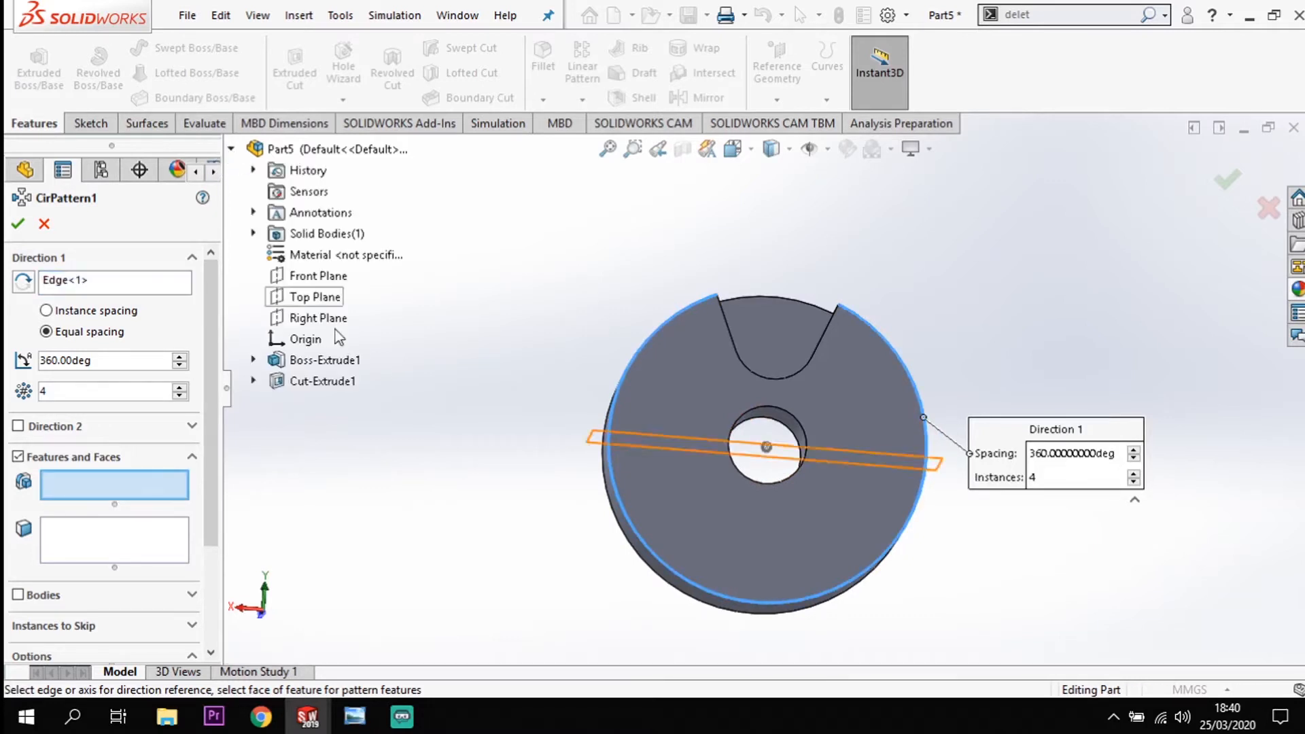
left_click(312, 381)
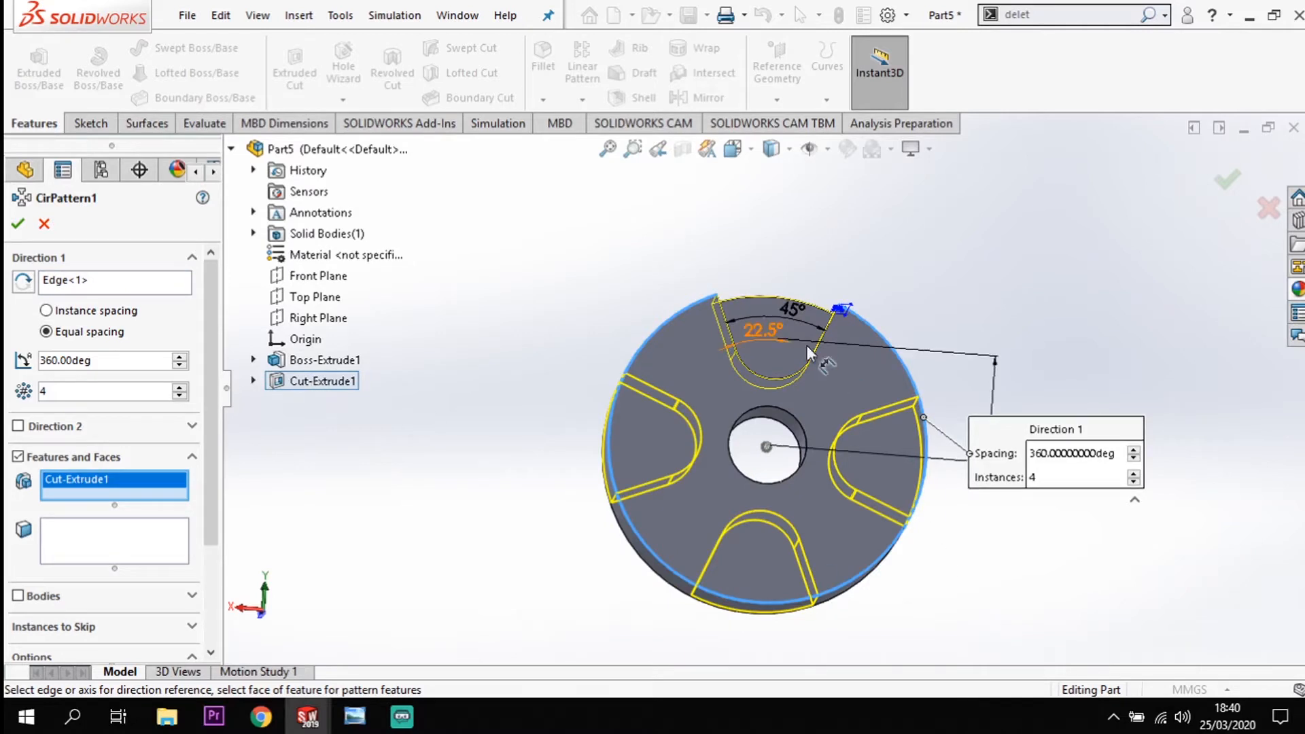
left_click(179, 395)
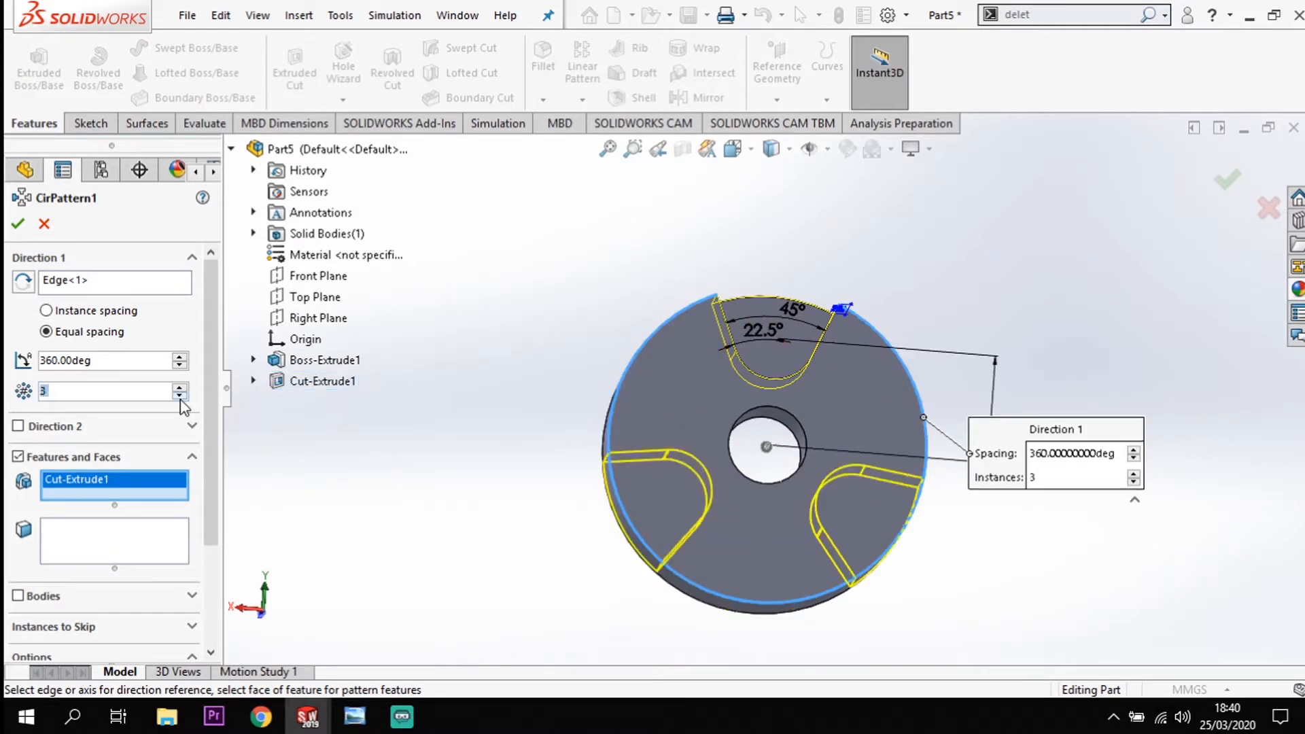
left_click(179, 396)
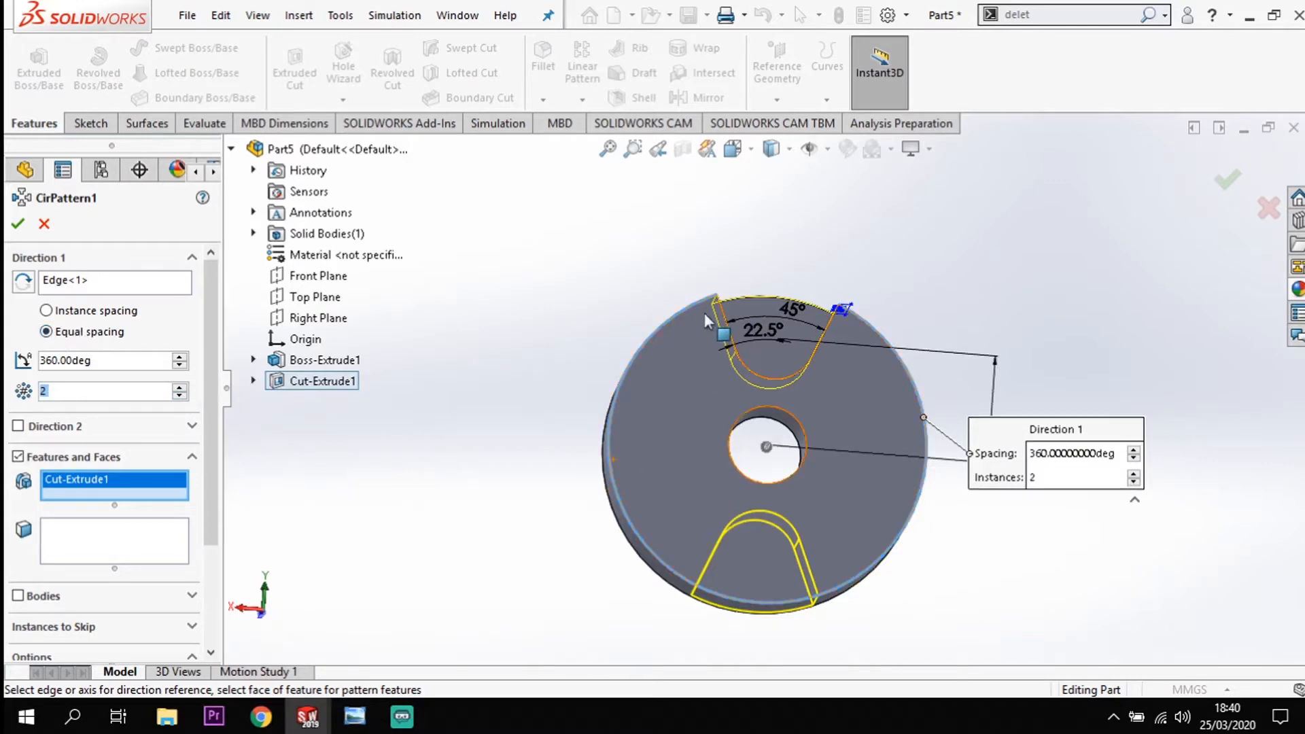
left_click(19, 225)
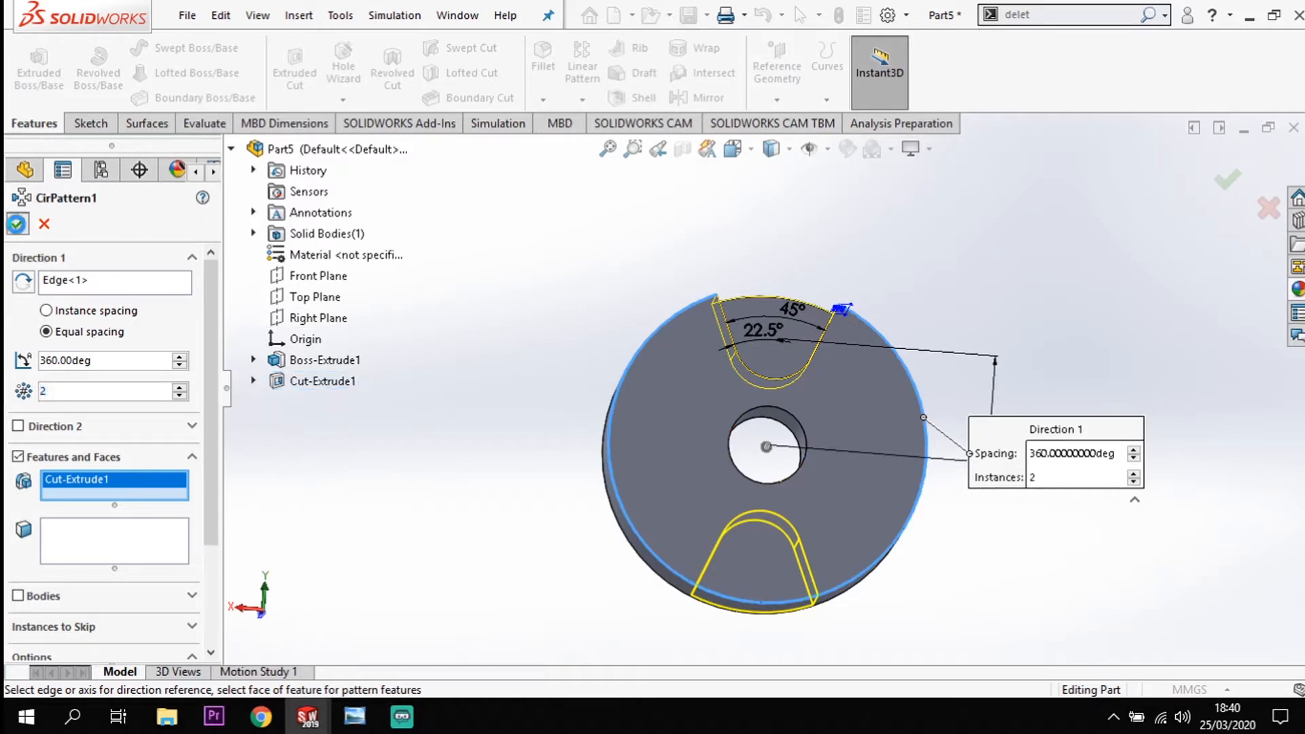
middle_click_drag(773, 480, 864, 423)
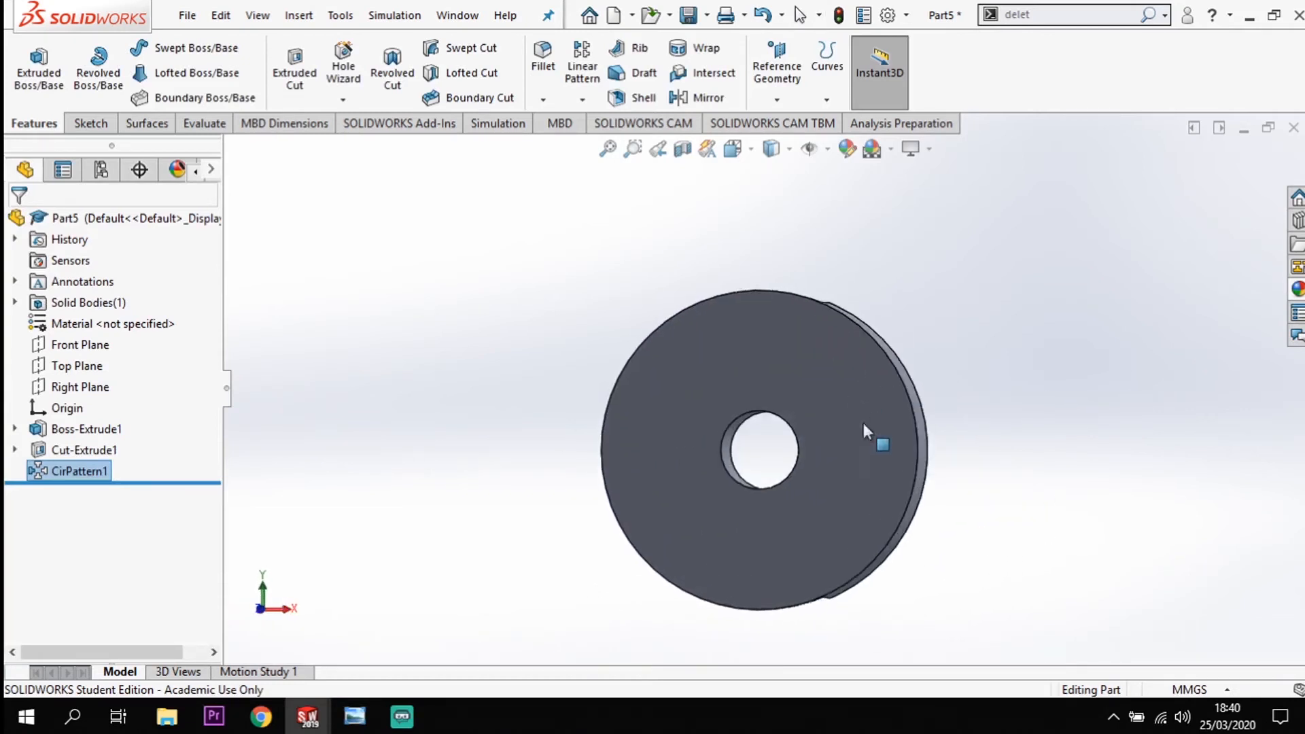
- Shell the disc with a 3 mm wall thickness, removing its flat front face
left_click(829, 430)
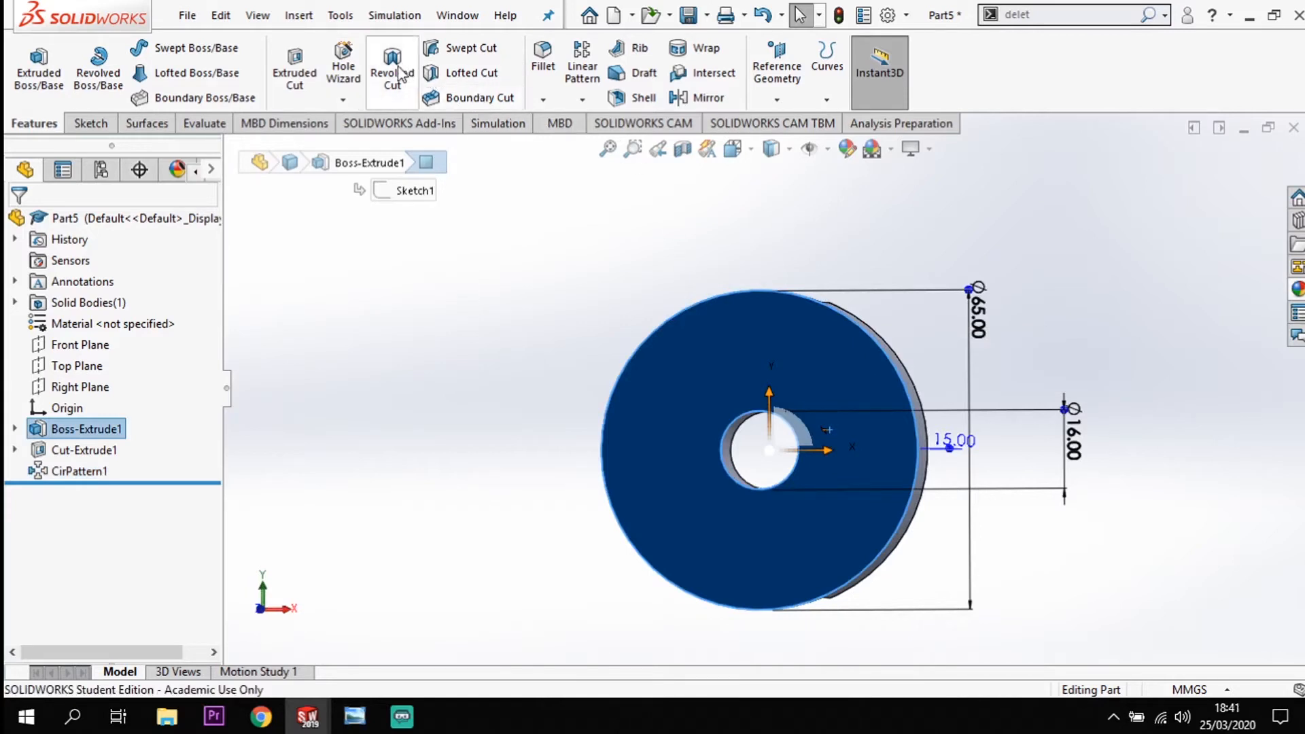
left_click(634, 97)
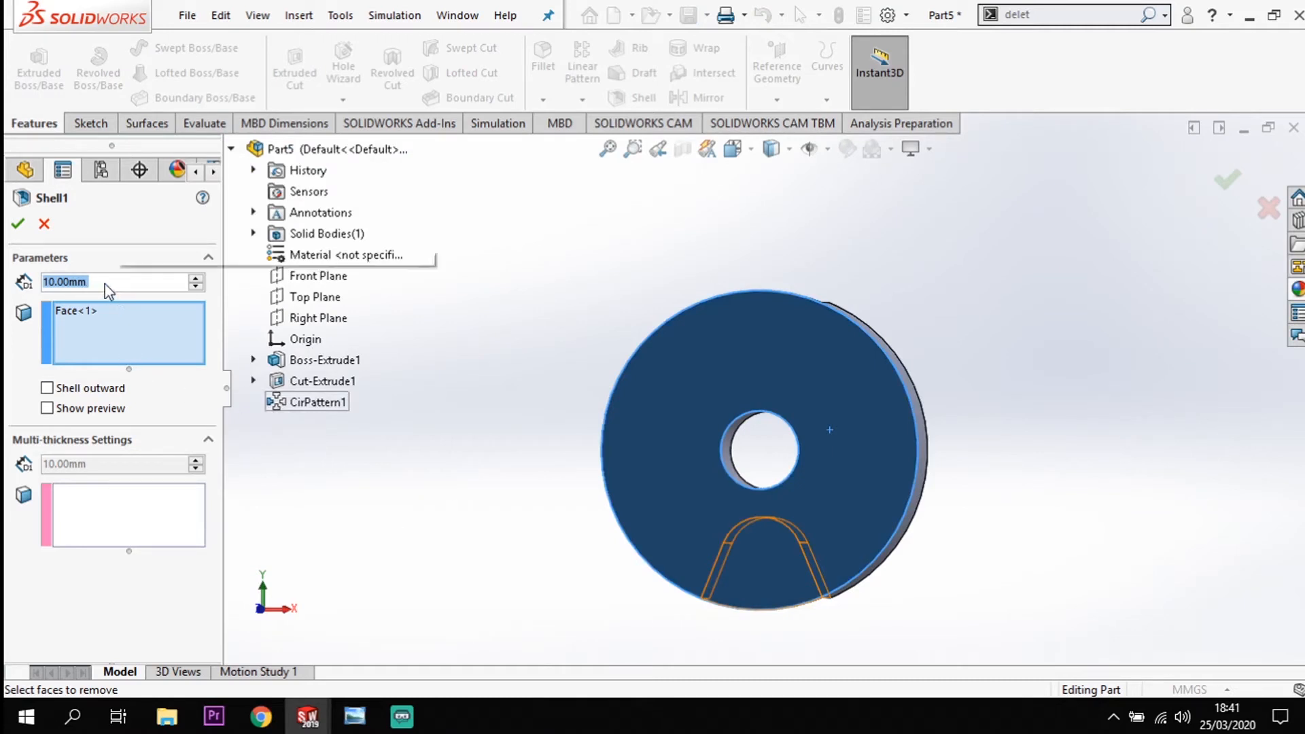
type("3")
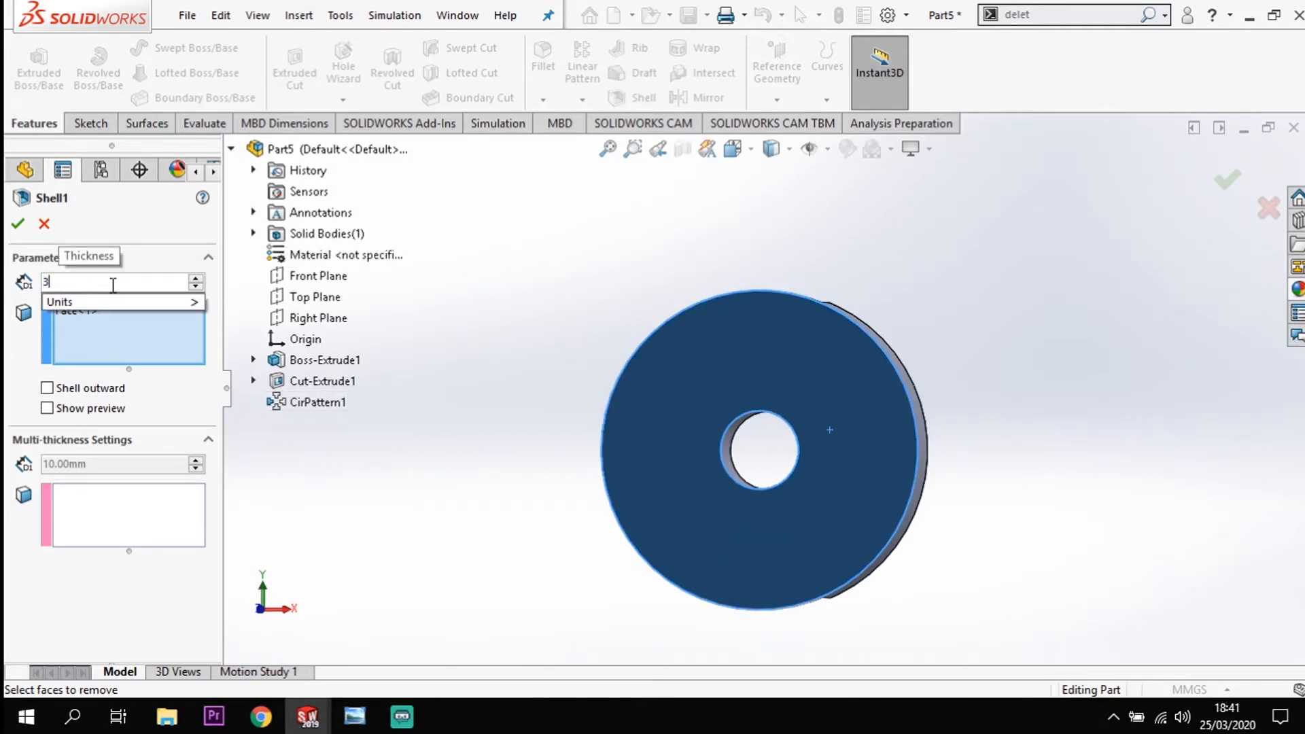
key("Return")
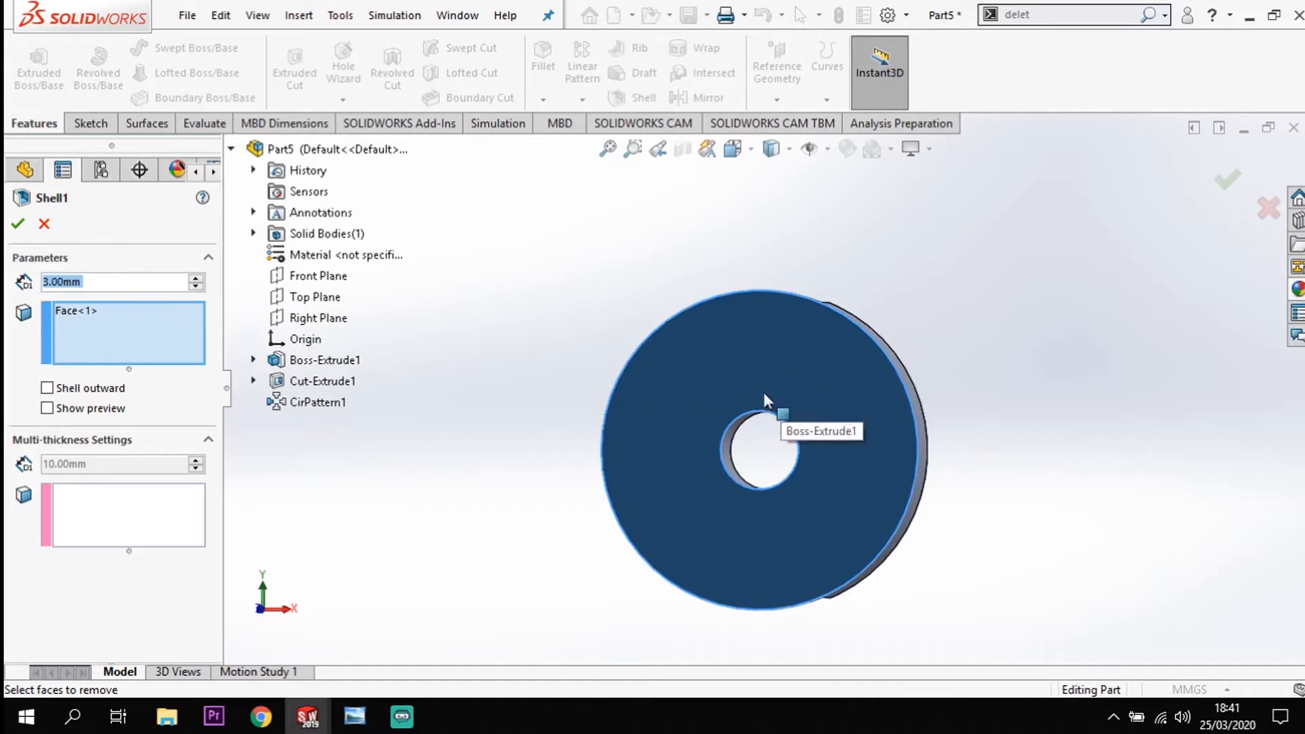
left_click(17, 228)
mouse_move(1067, 457)
middle_mouse_down()
mouse_move(1129, 479)
mouse_move(1087, 478)
mouse_move(1151, 467)
mouse_move(1083, 475)
middle_mouse_up()
middle_click_drag(904, 475, 735, 439)
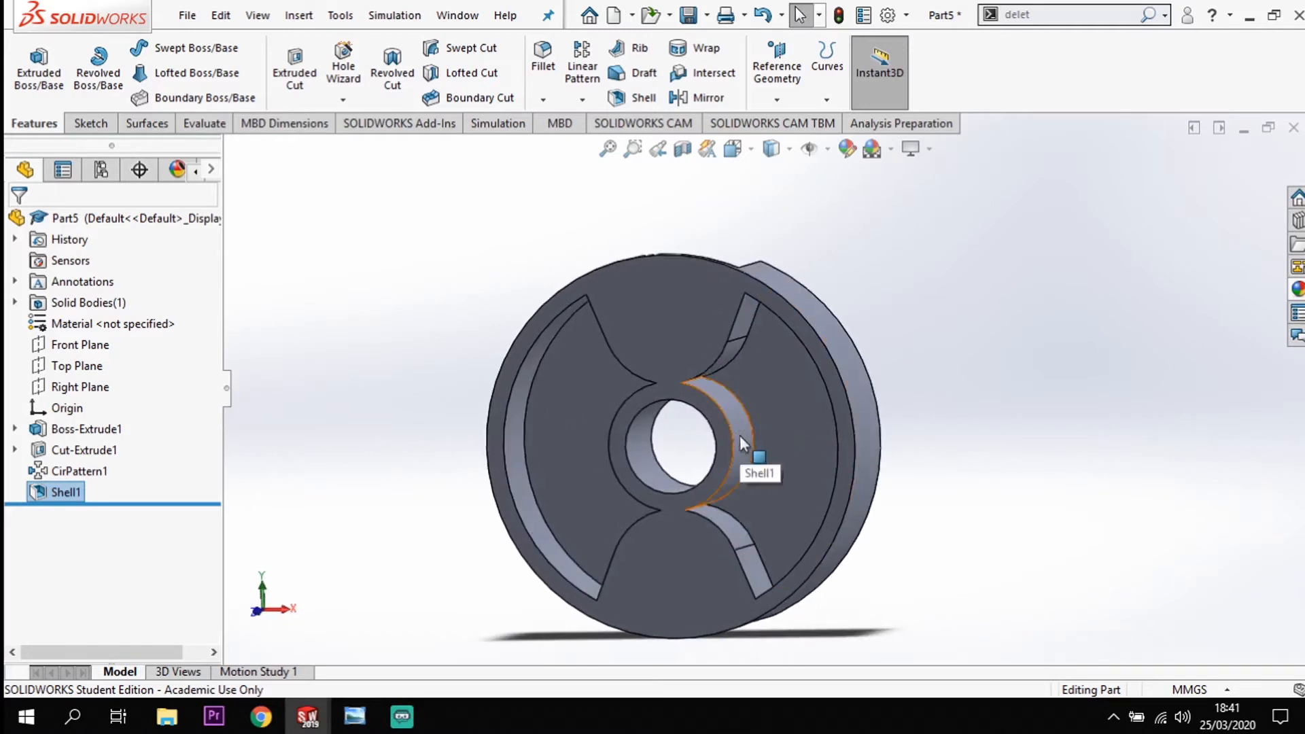
- Delete and patch the two curved outer faces of the boss around the centre hole inside the shelled pocket
middle_click_drag(953, 371, 970, 367)
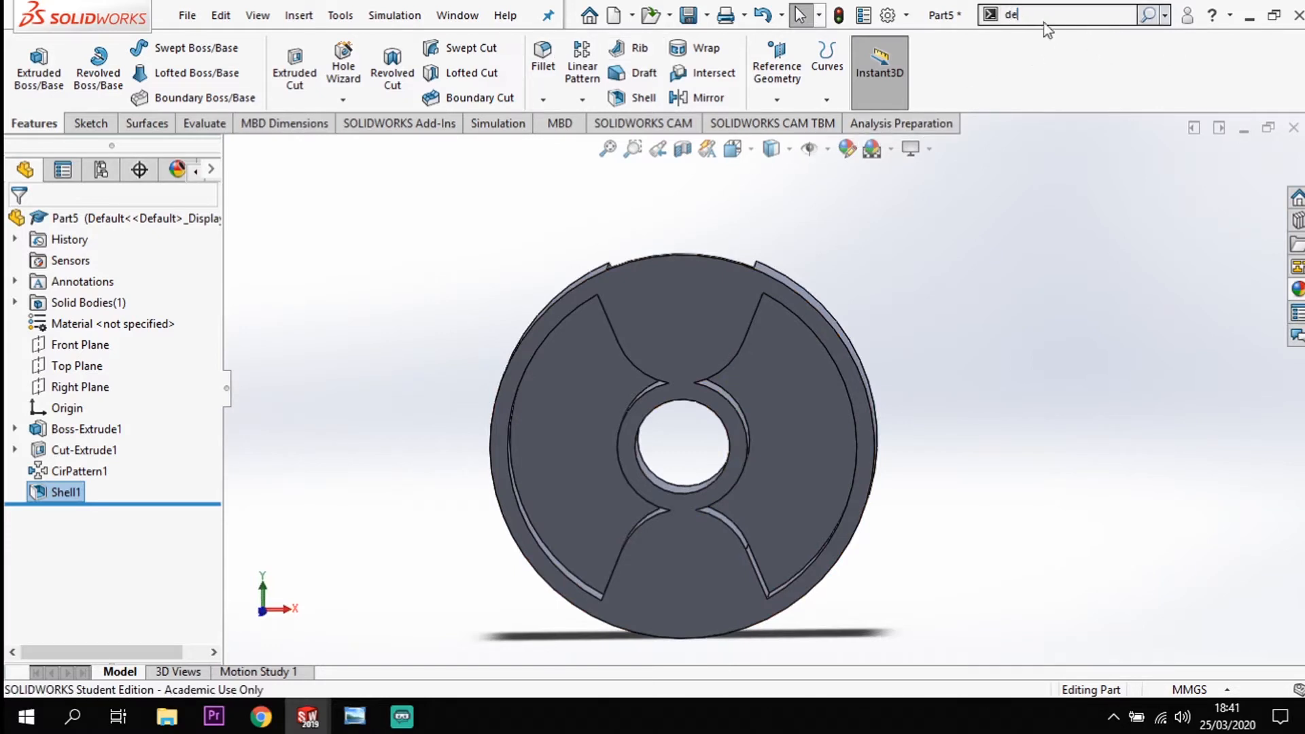
type("l")
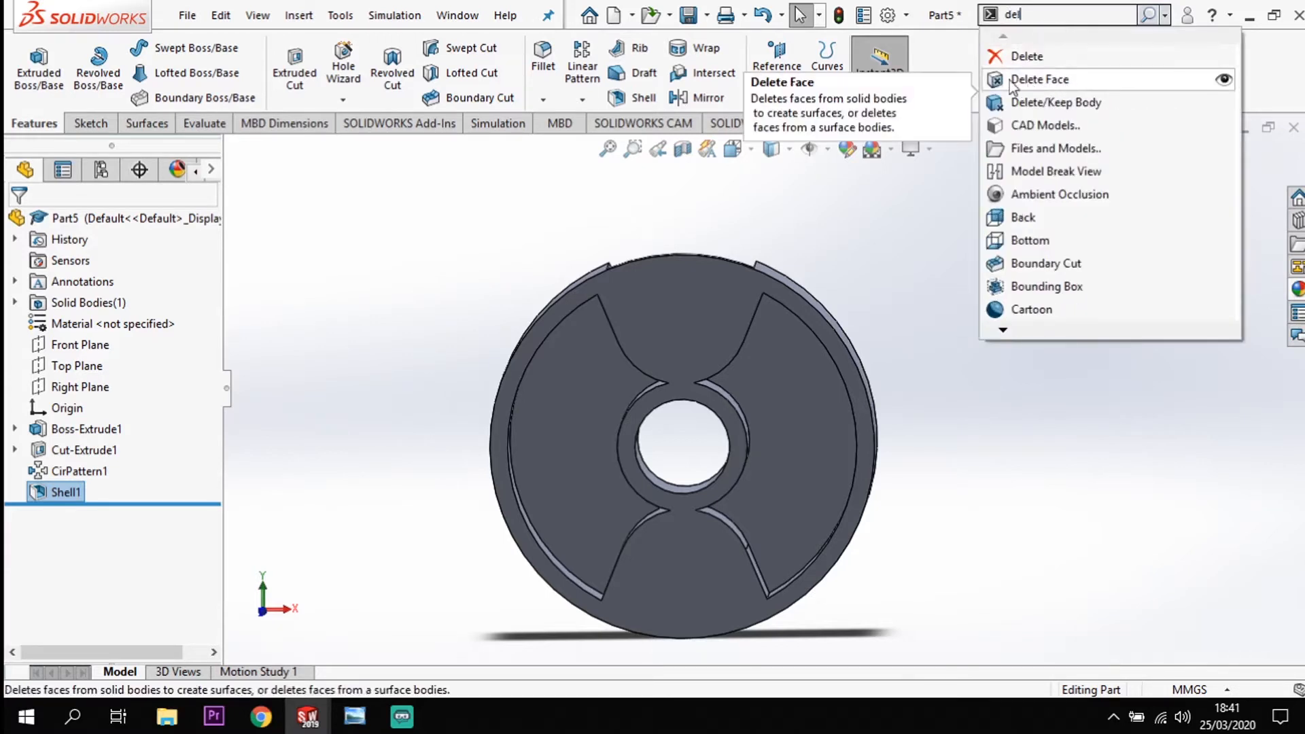
left_click(1040, 80)
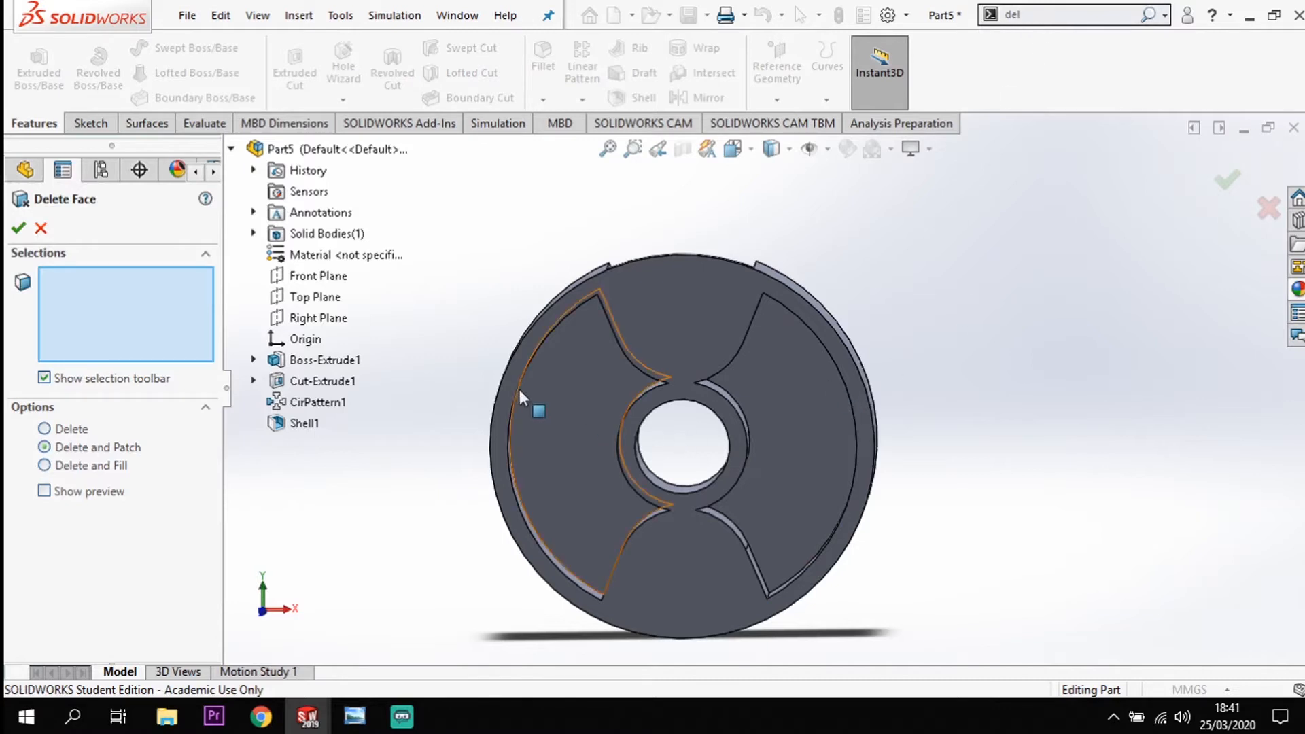
middle_click_drag(519, 390, 645, 431)
left_click(641, 434)
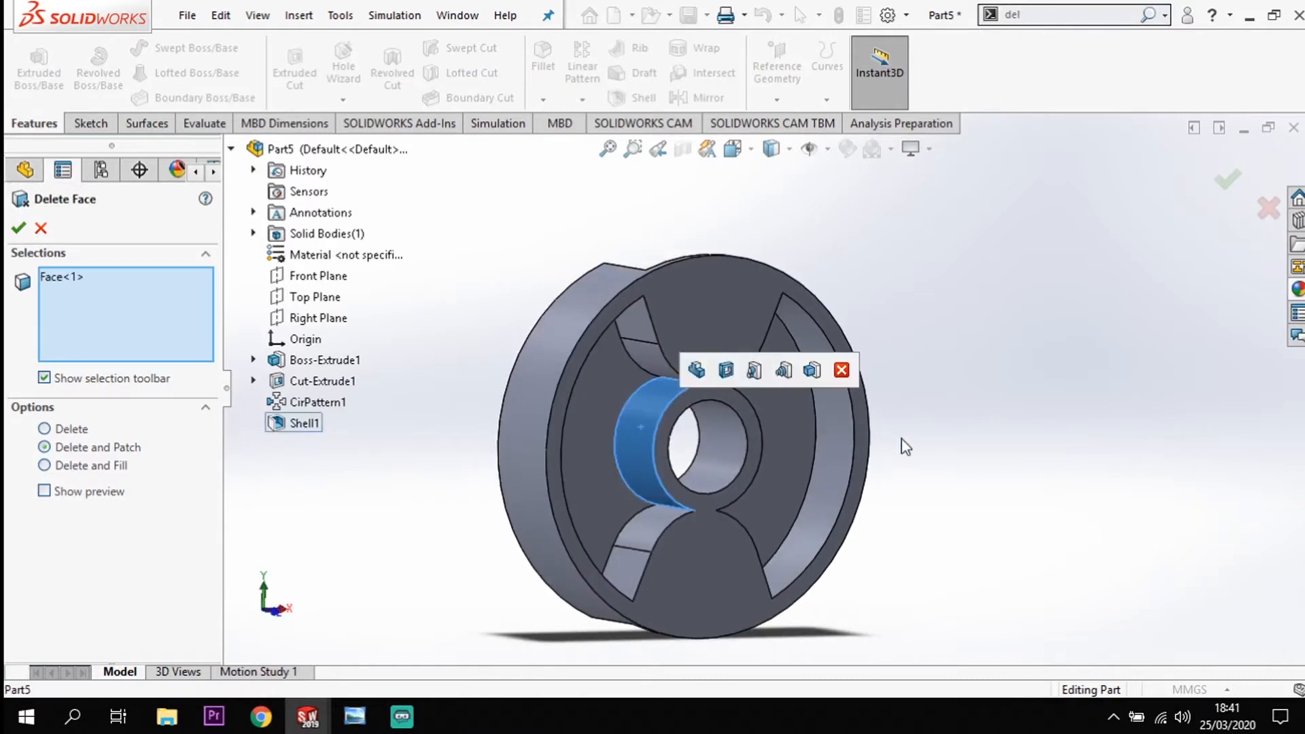
middle_click_drag(897, 446, 742, 447)
left_click(698, 450)
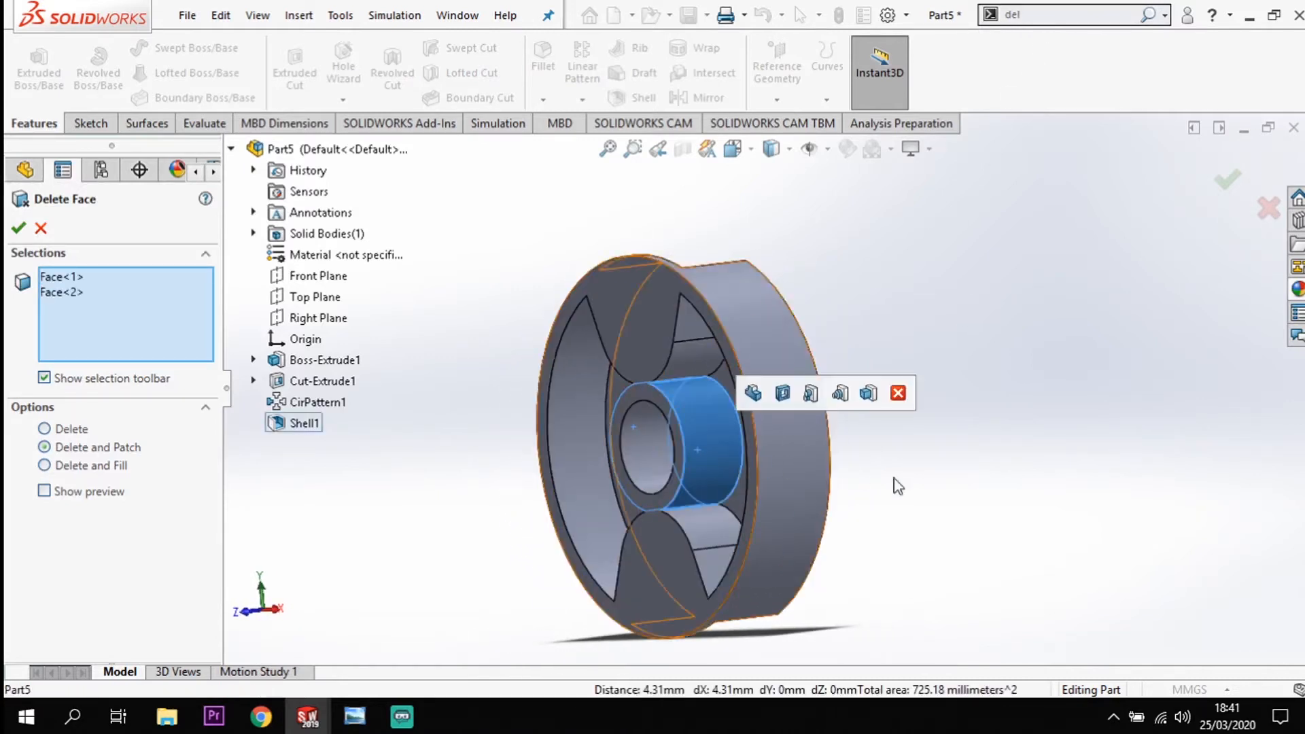
middle_click_drag(894, 487, 837, 481)
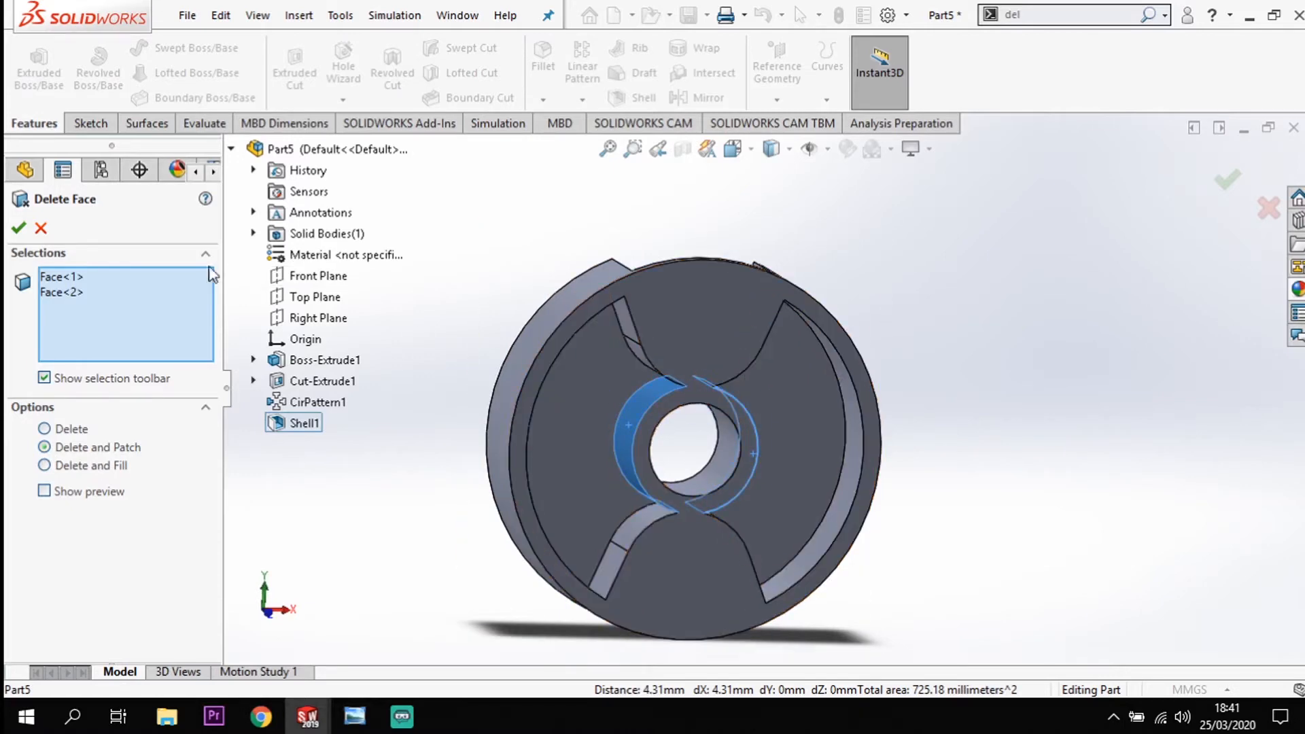
left_click(20, 230)
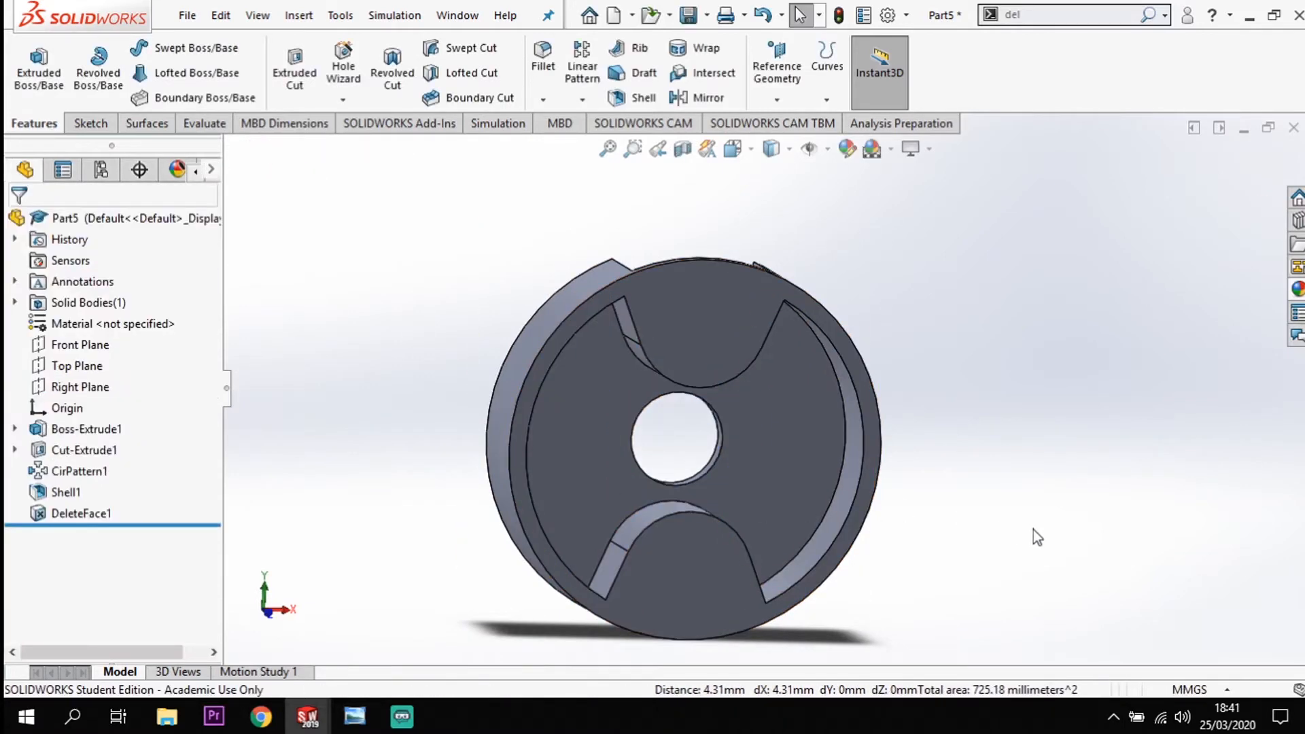
- Sketch a circle about 11.5 mm in diameter on the front face, centred on the upper rounded lobe's arc centre, 22 mm above the origin
middle_click_drag(1055, 462, 977, 469)
scroll(972, 462, "down", 1)
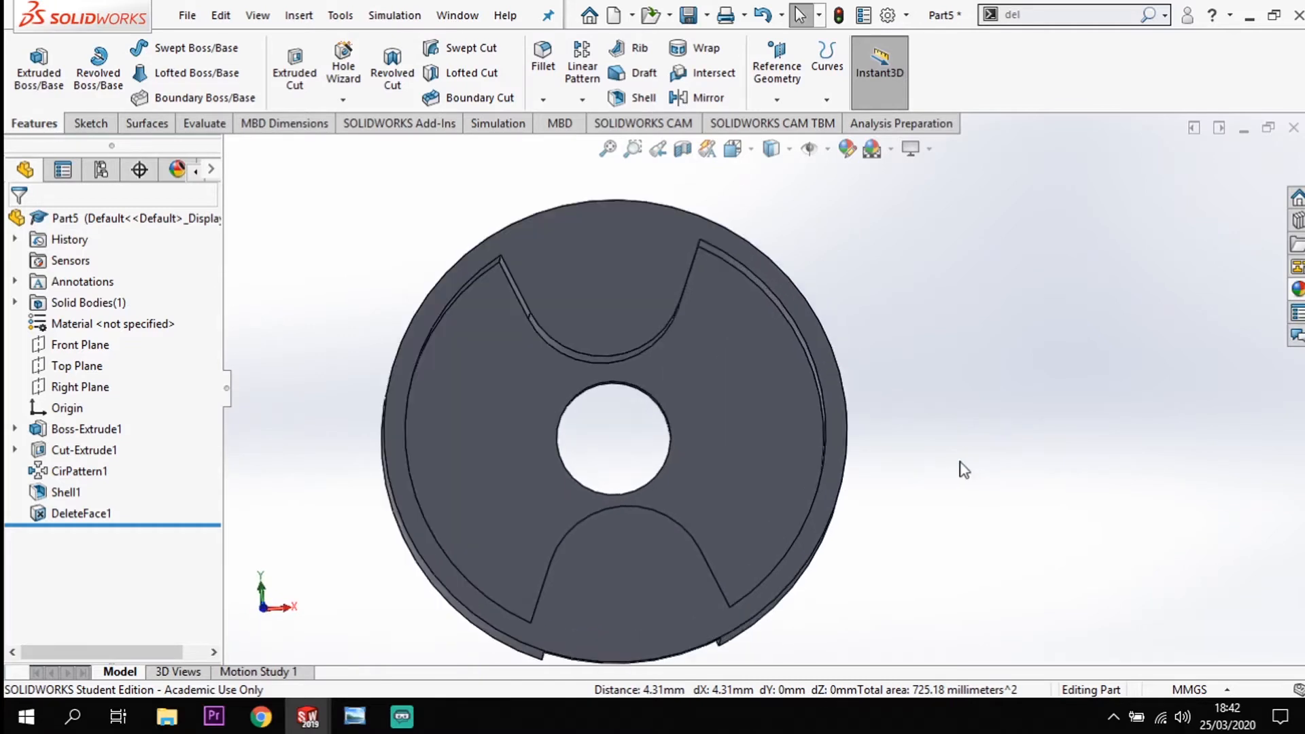
scroll(961, 462, "up", 1)
key("f")
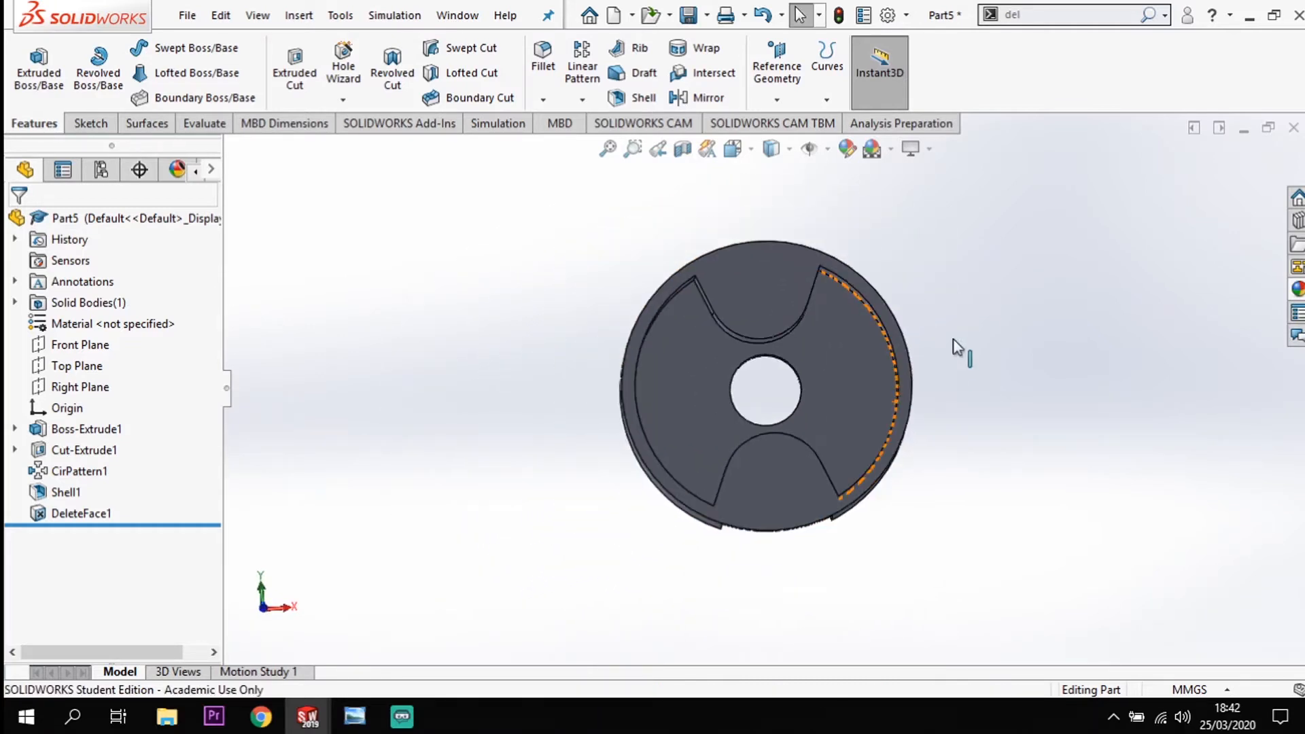
middle_click_drag(947, 364, 928, 401)
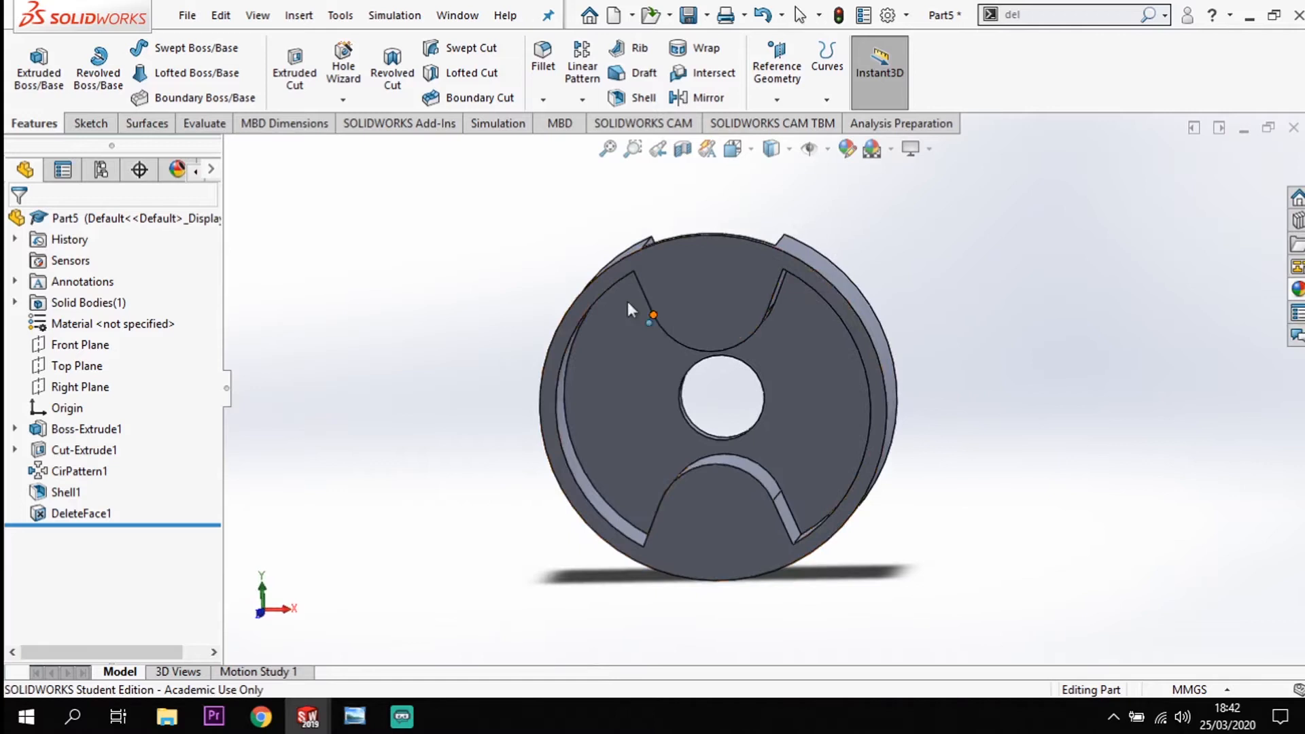
left_click(92, 124)
left_click(702, 290)
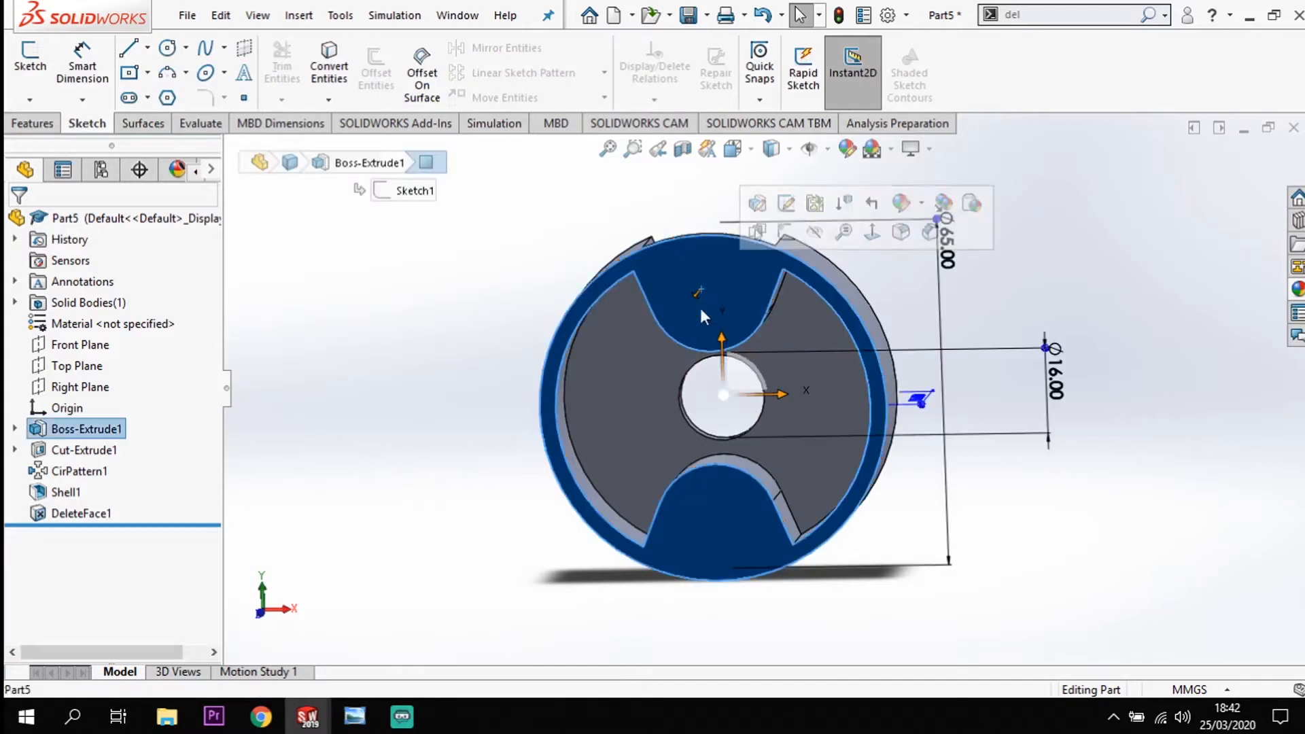
left_click(169, 49)
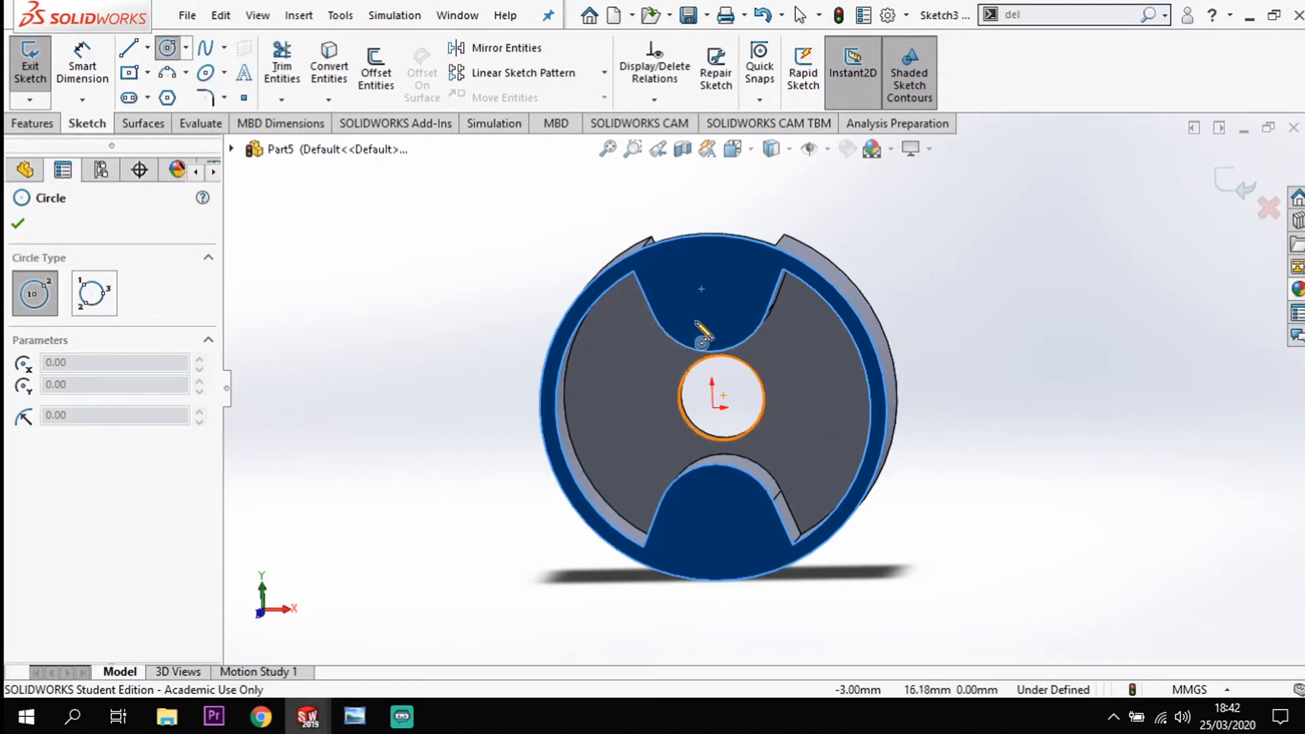
left_click(708, 291)
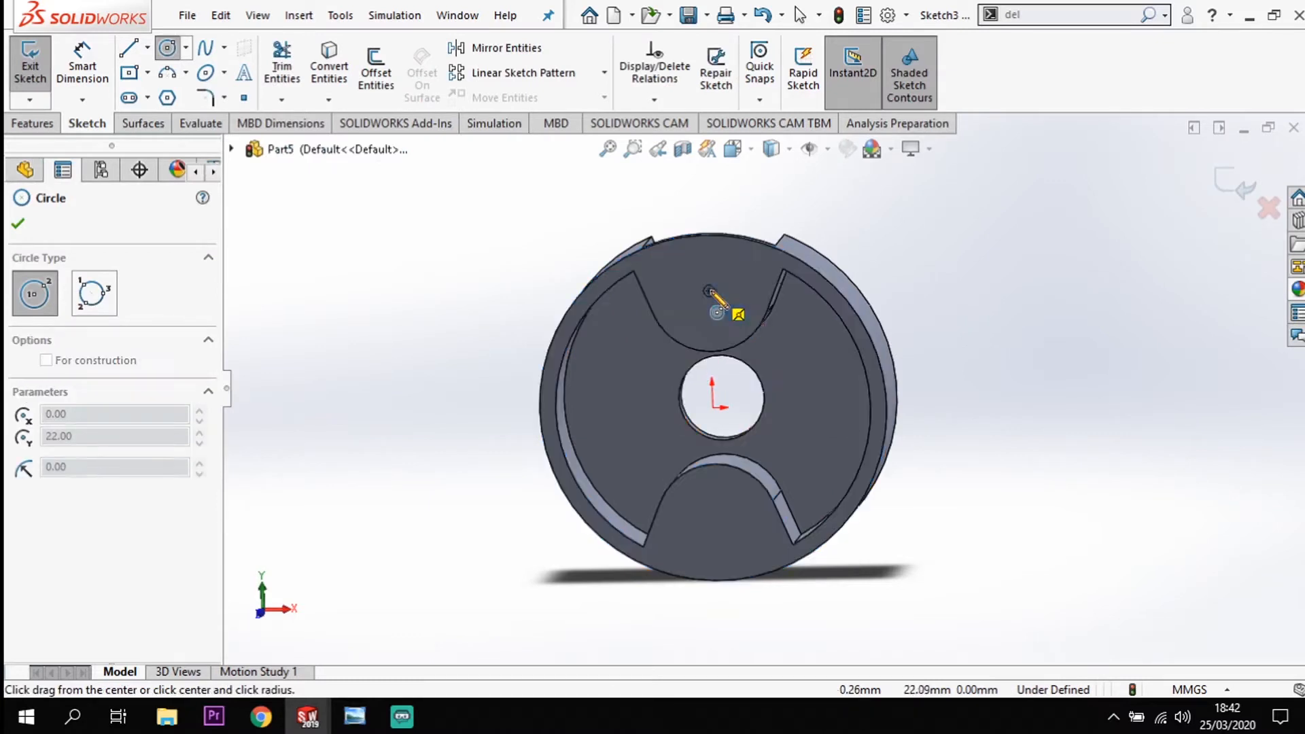
left_click(742, 300)
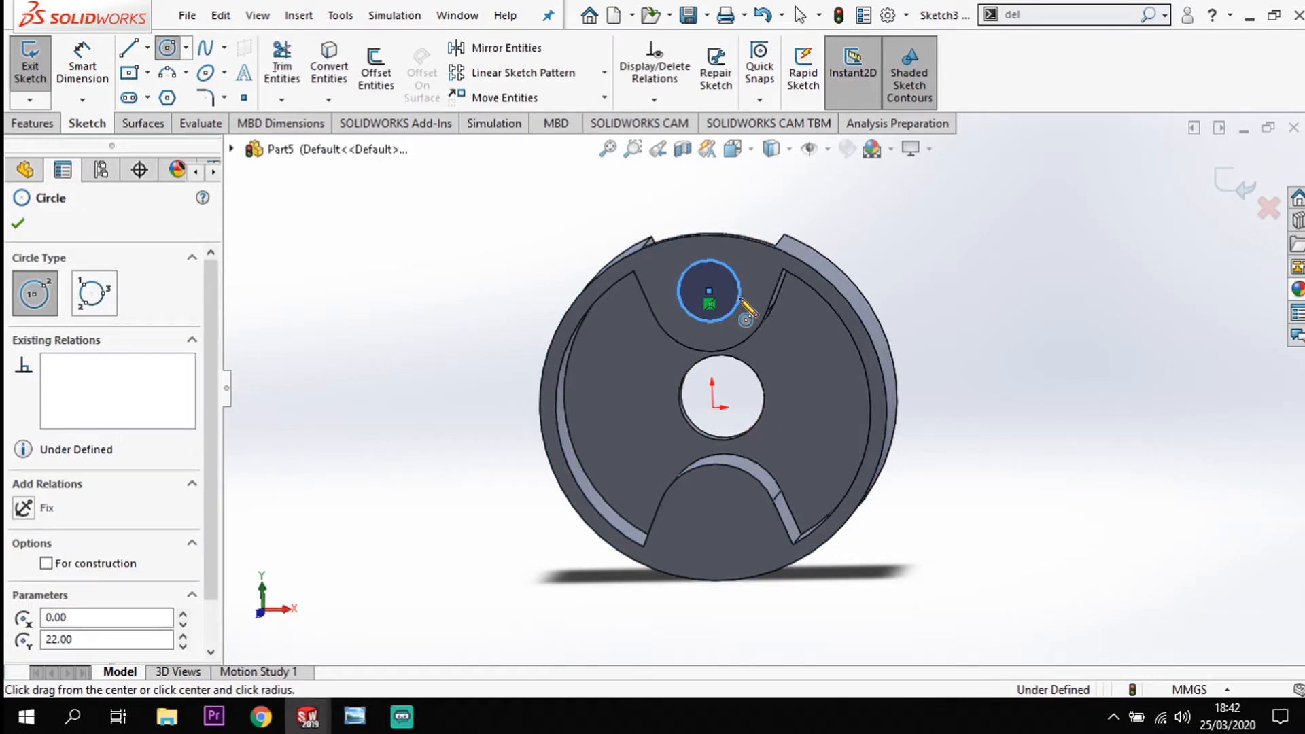
key("Escape")
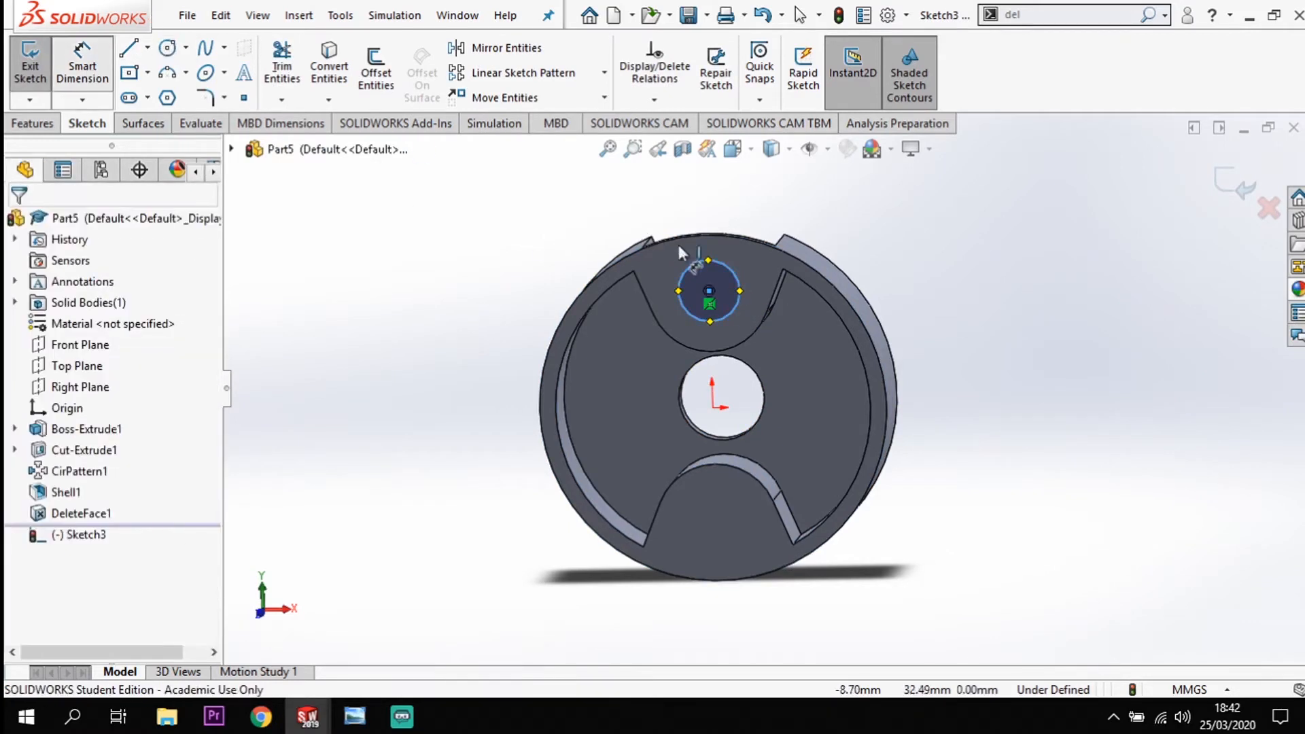
- Dimension the sketched circle's diameter as 7 mm
key("d")
left_click(724, 264)
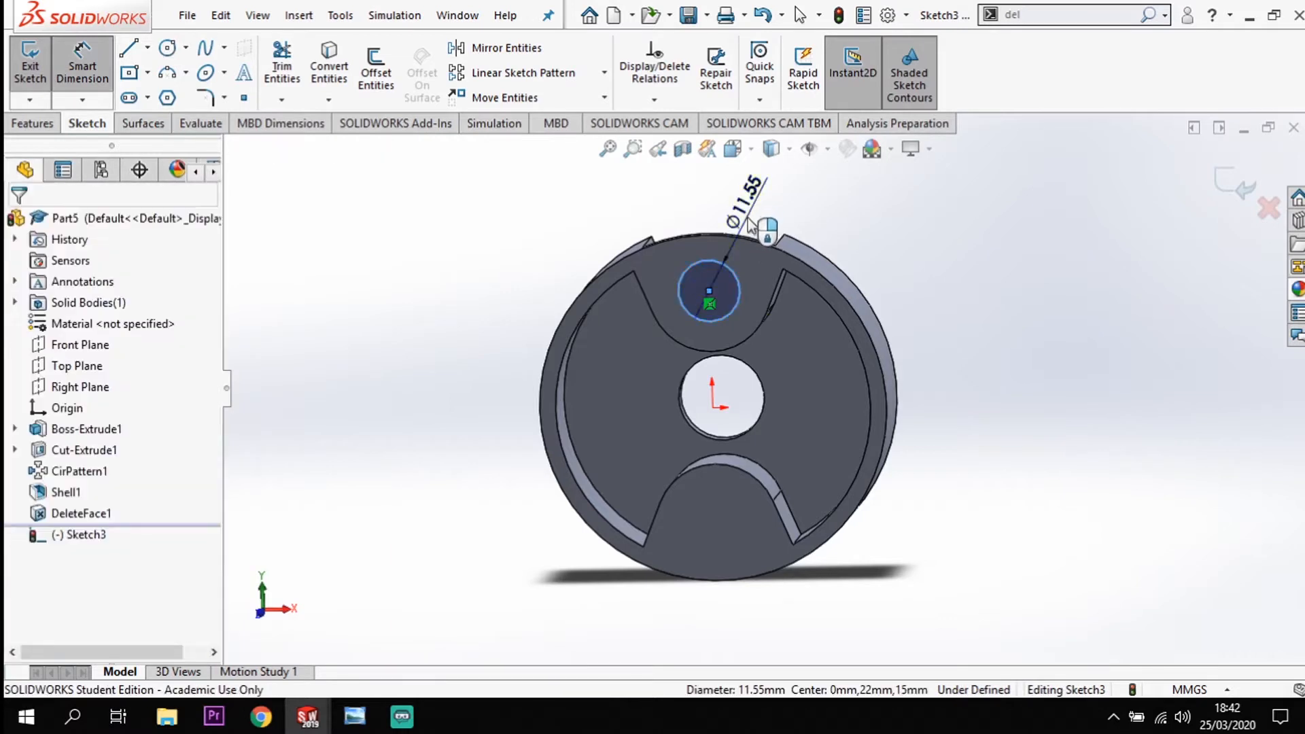
left_click(748, 219)
key("Return")
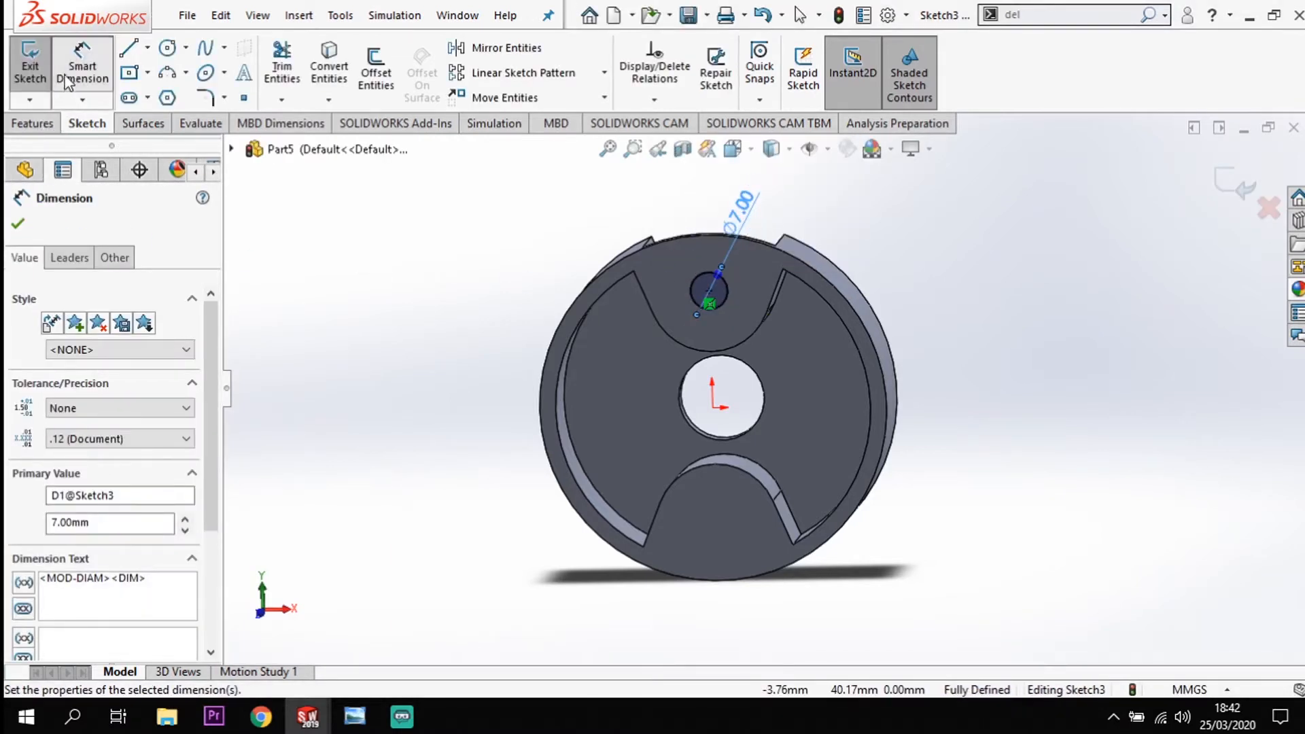
left_click(75, 76)
- Cut the 7 mm circle through the part with an extruded cut set to Through All
left_click(32, 123)
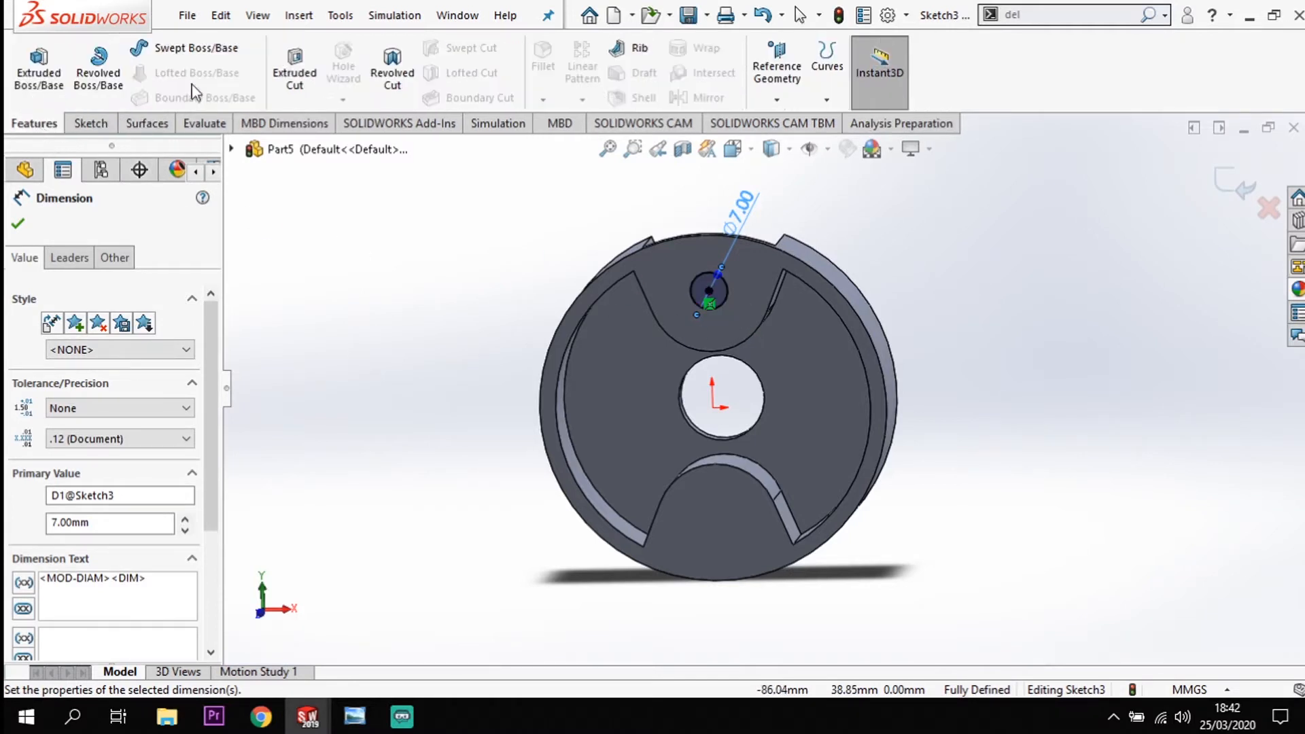
left_click(294, 73)
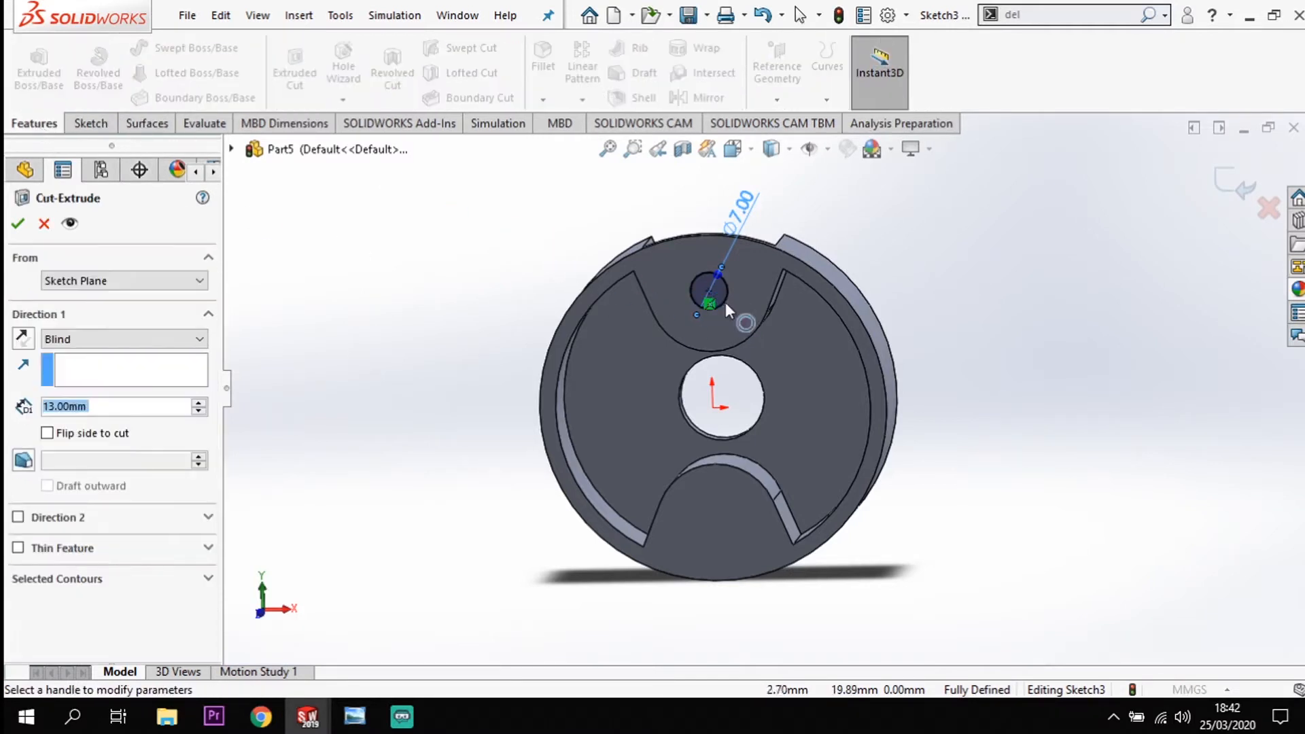
left_click(181, 338)
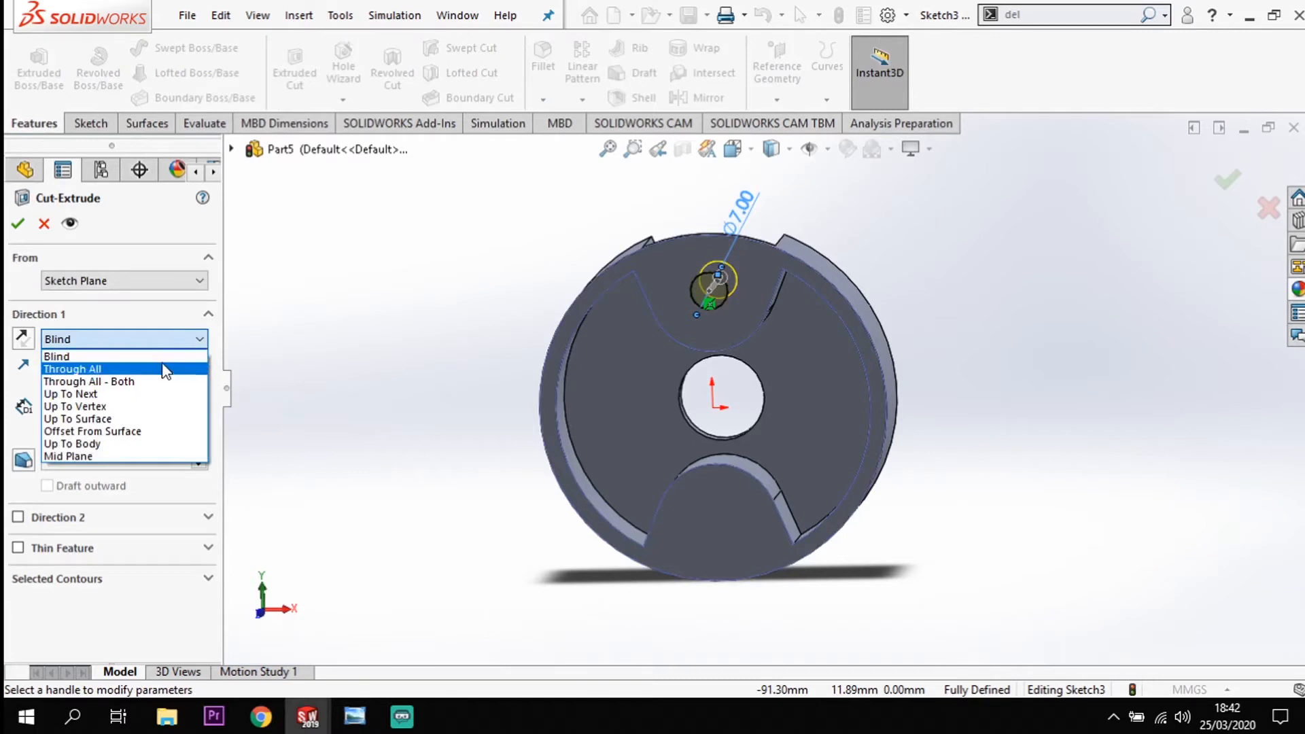
left_click(167, 368)
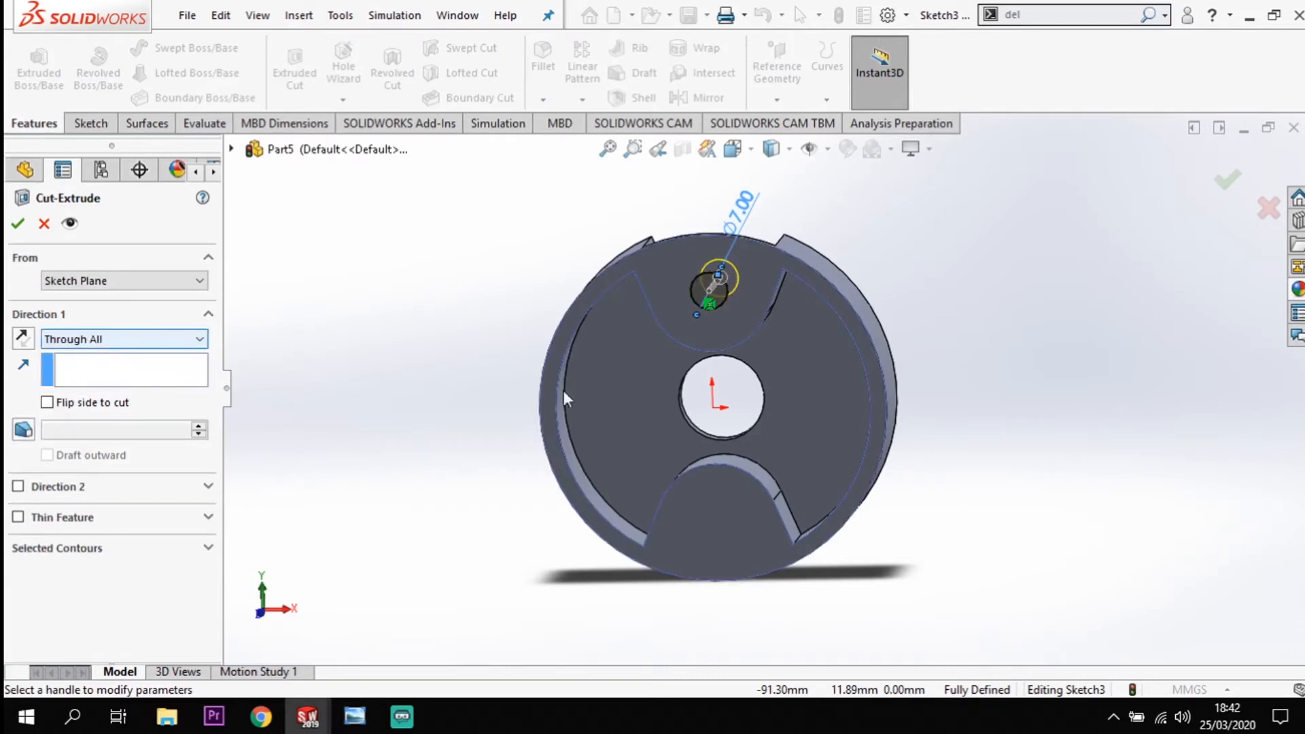
middle_click_drag(1058, 420, 1077, 544)
left_click(20, 226)
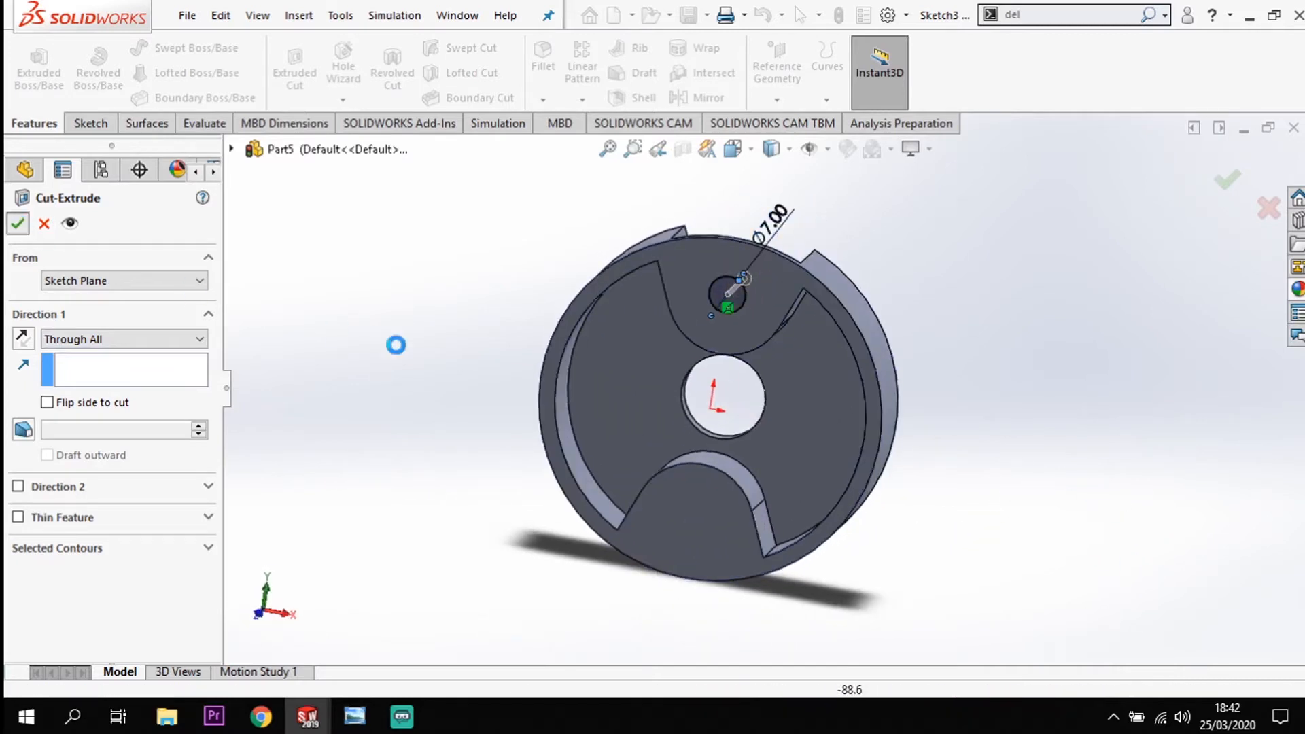
- Create a circular pattern of the 7 mm hole about the disc's outer circular edge, with 4 equally spaced instances over 360°
left_click(713, 289)
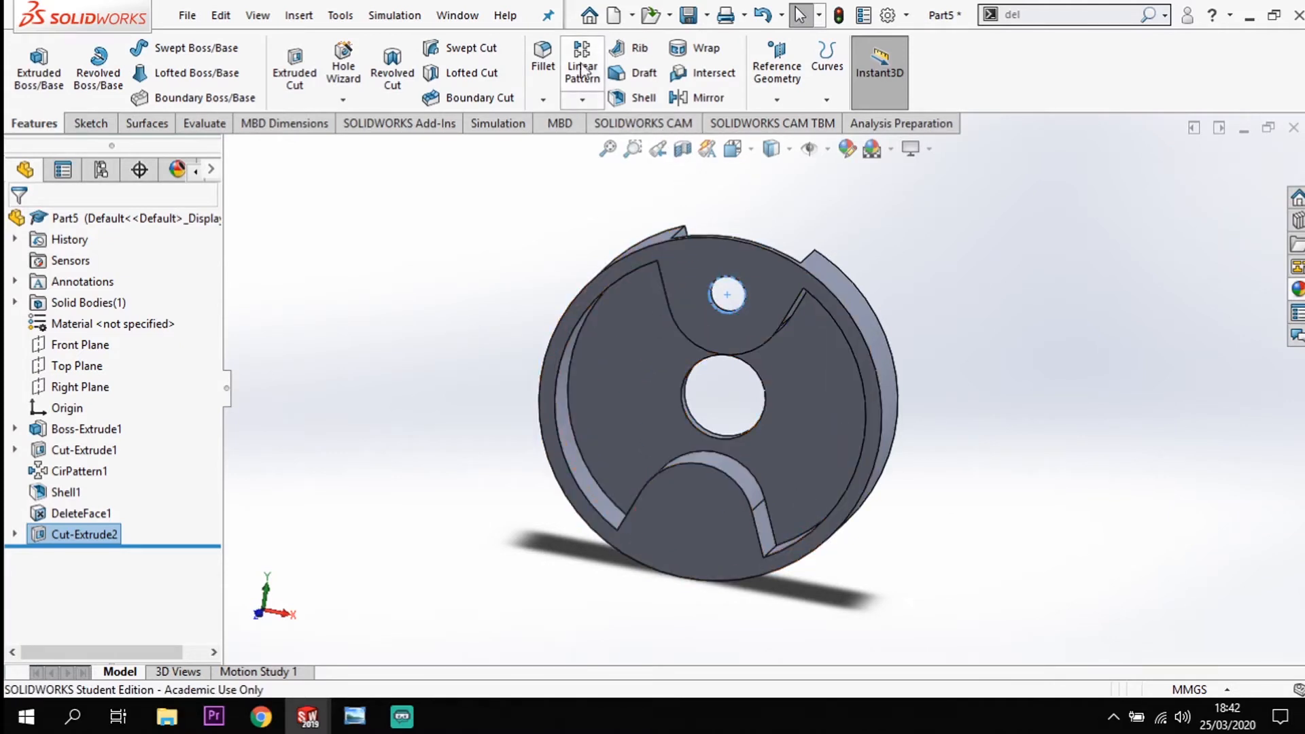
left_click(583, 100)
left_click(615, 142)
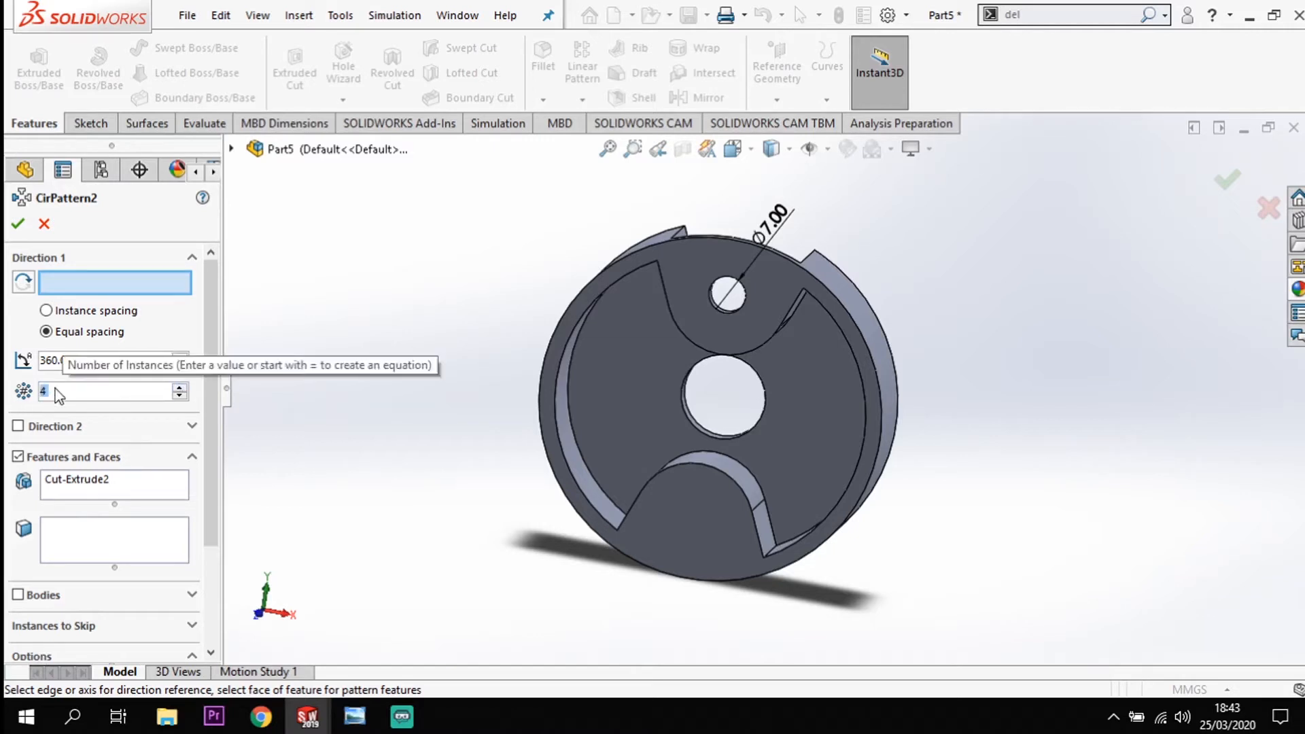
left_click(840, 303)
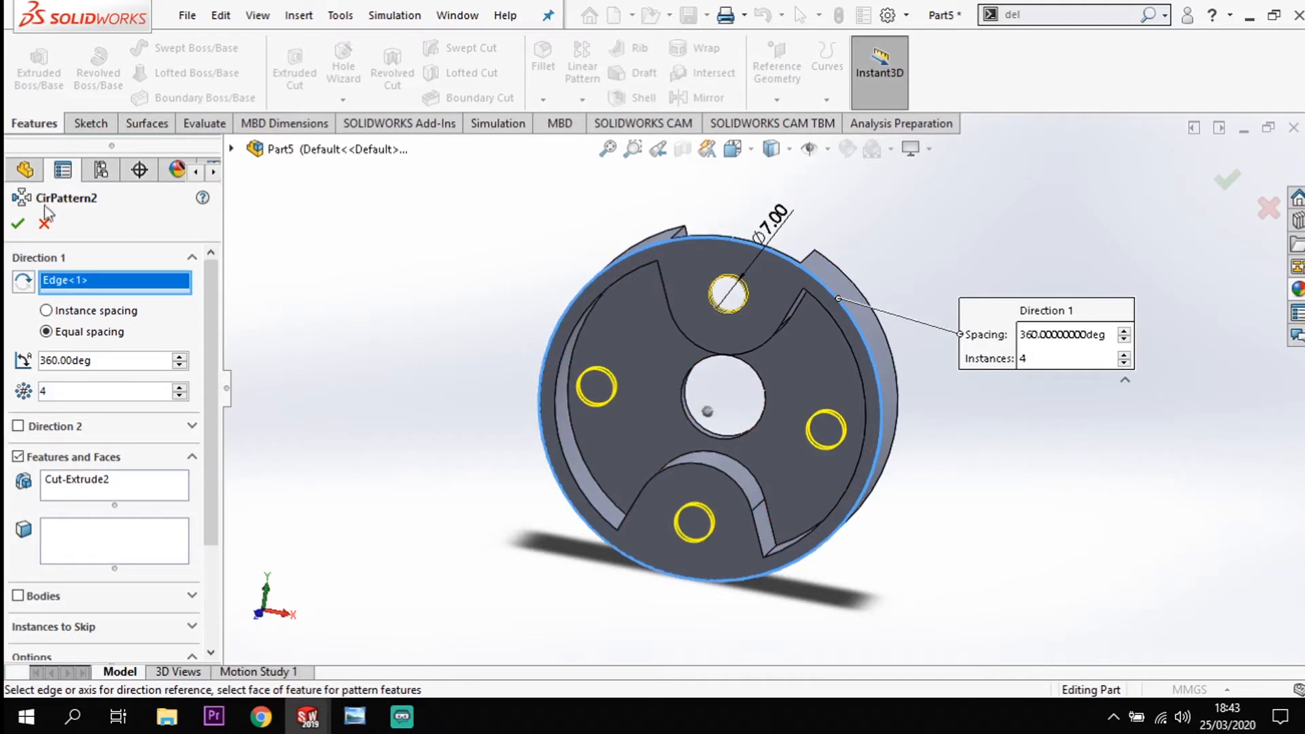
left_click(18, 225)
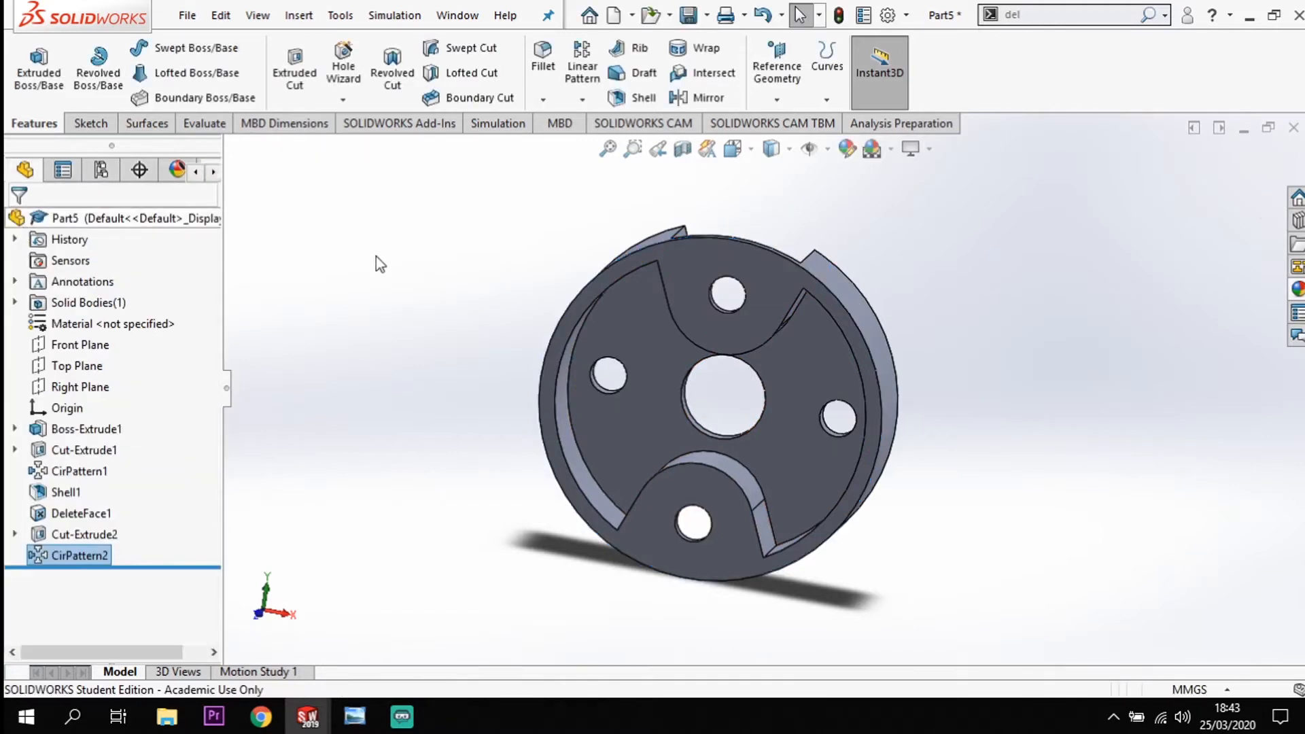
- Fillet the inner pocket edges and the matching edges of the two rounded cuts with a 2 mm symmetric radius
middle_click_drag(972, 458, 888, 390)
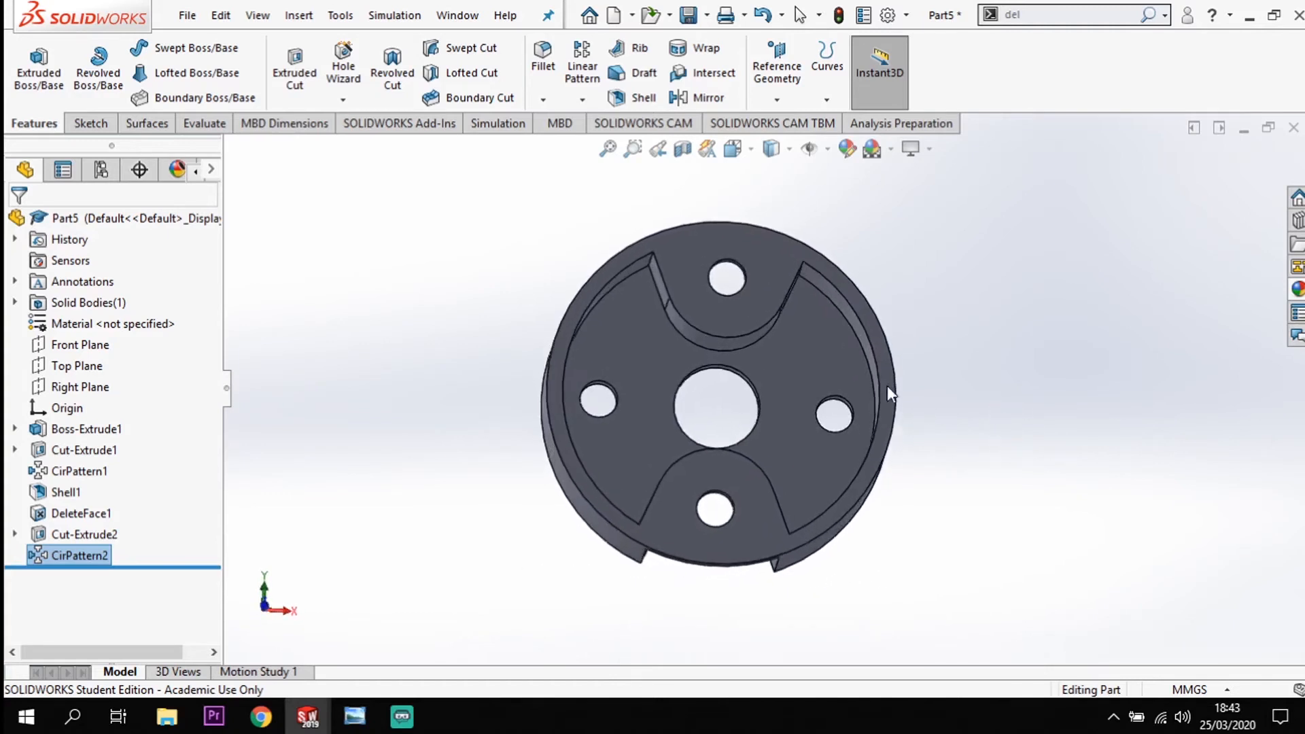
middle_click_drag(1023, 384, 1023, 397)
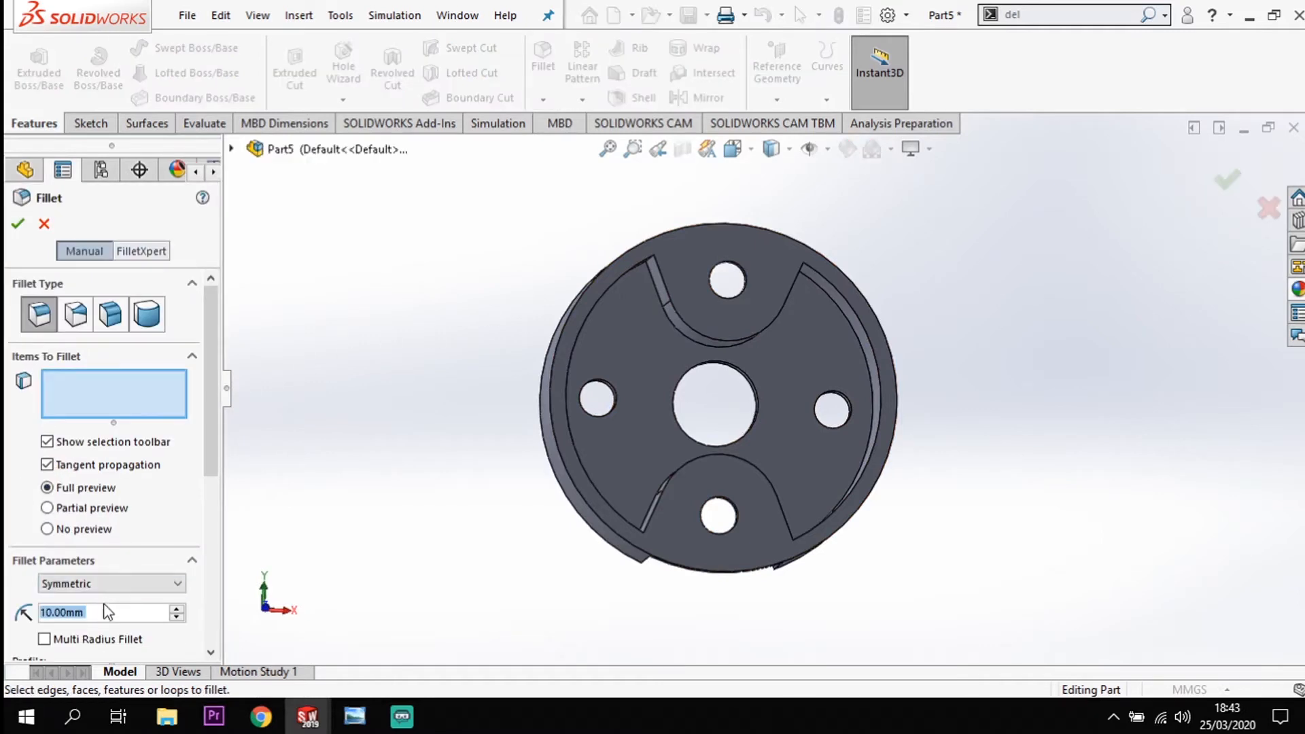
type("2")
left_click(851, 327)
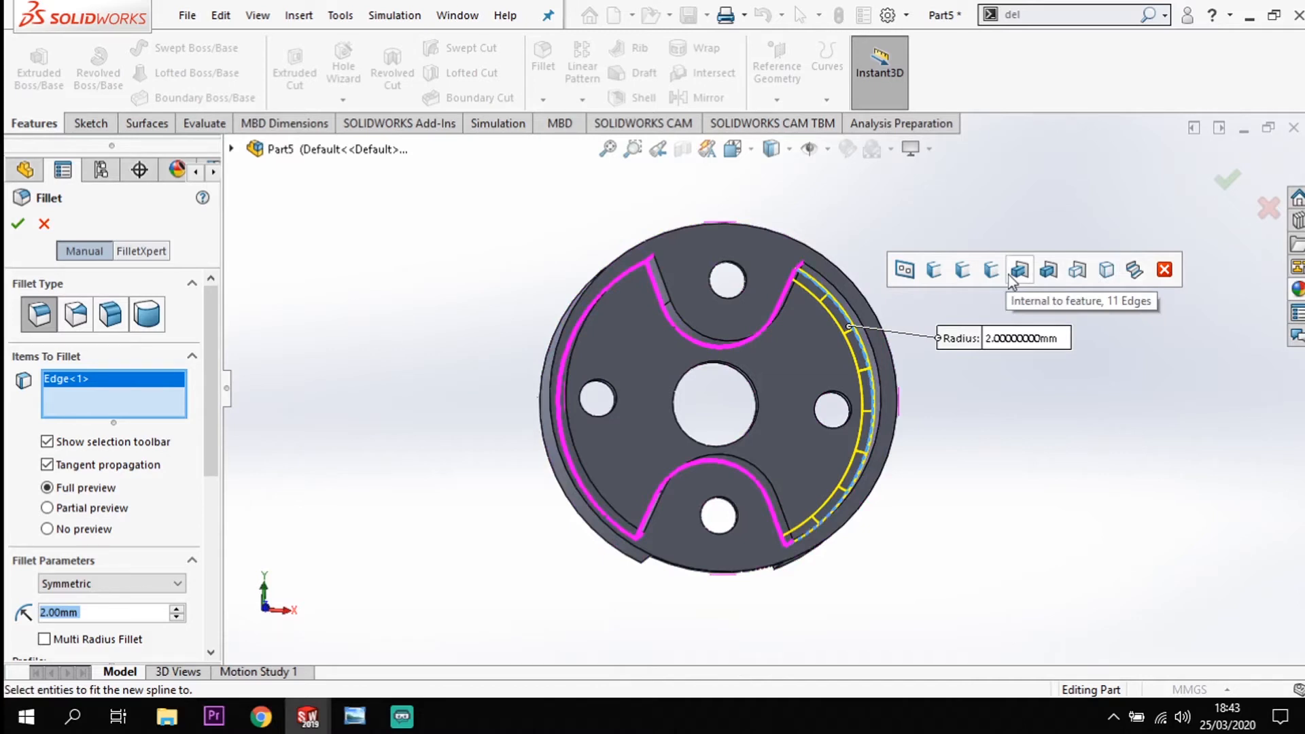
left_click(1135, 268)
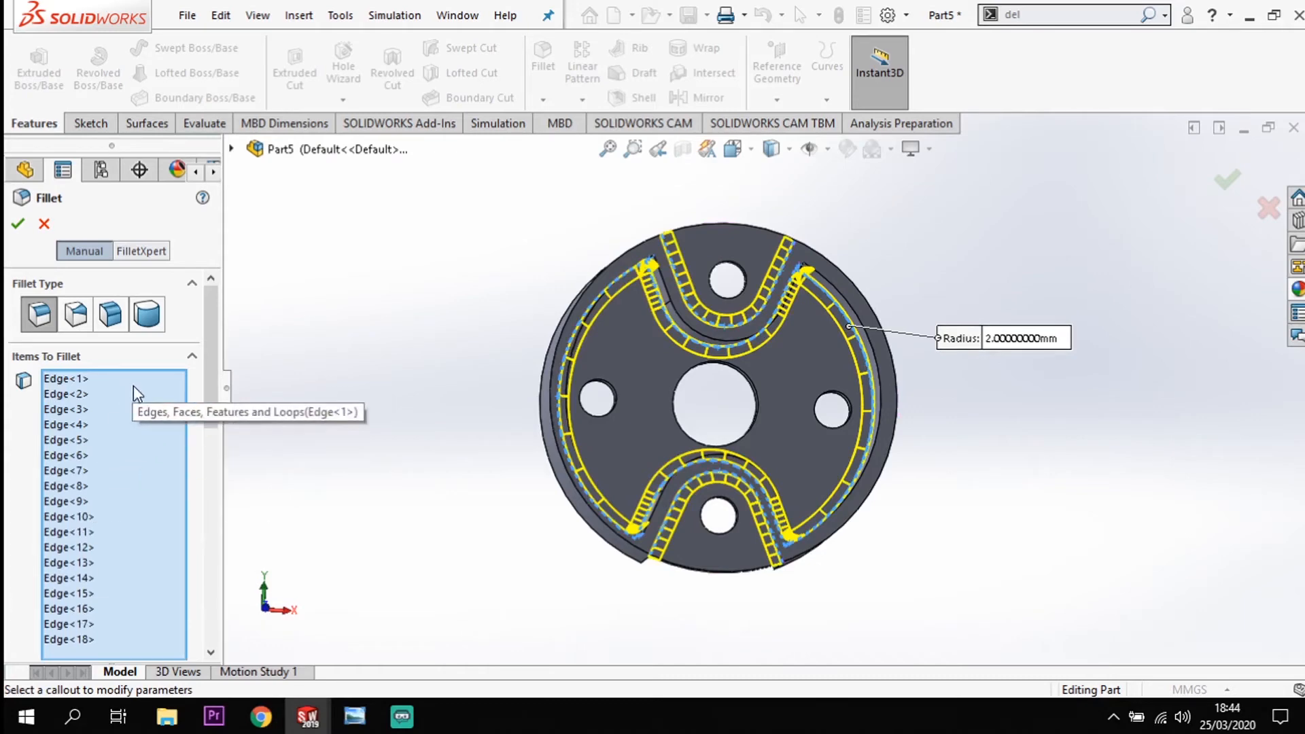
middle_click_drag(1016, 439, 961, 499)
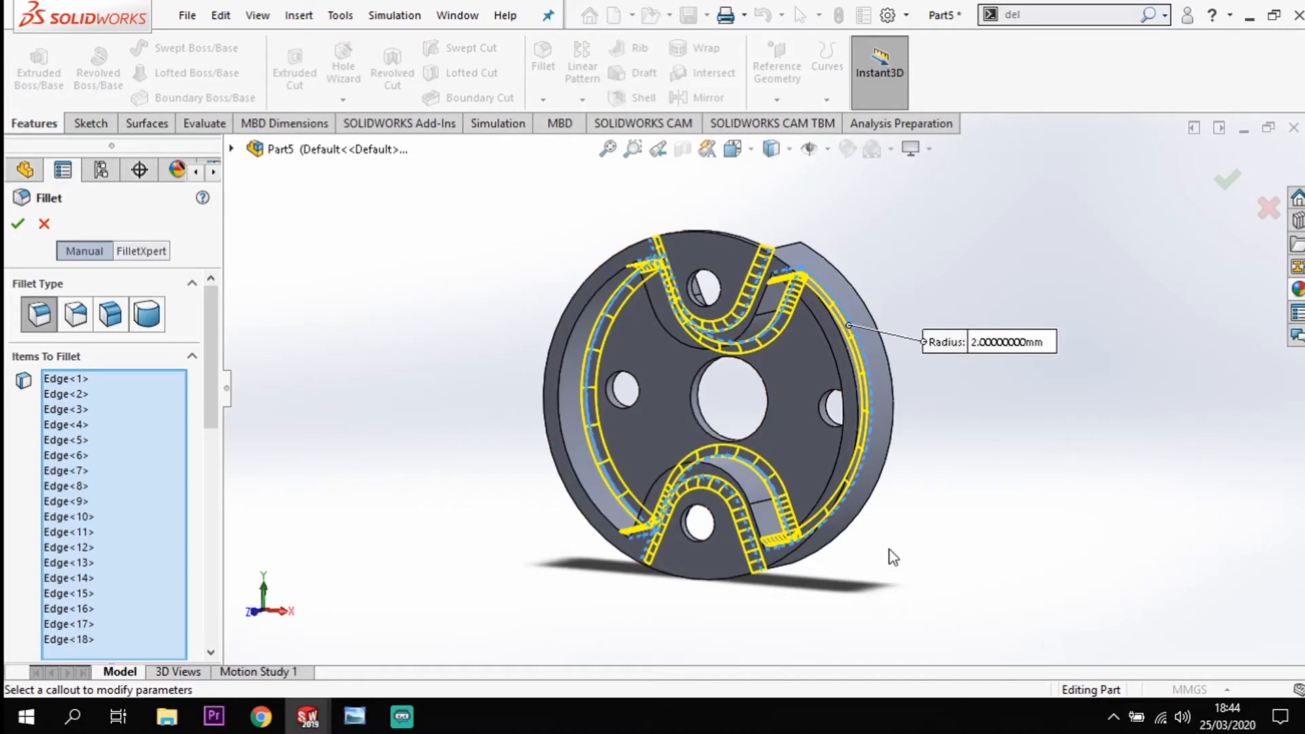
mouse_move(892, 558)
middle_mouse_down()
mouse_move(950, 507)
mouse_move(959, 407)
mouse_move(934, 521)
mouse_move(761, 573)
mouse_move(887, 556)
middle_mouse_up()
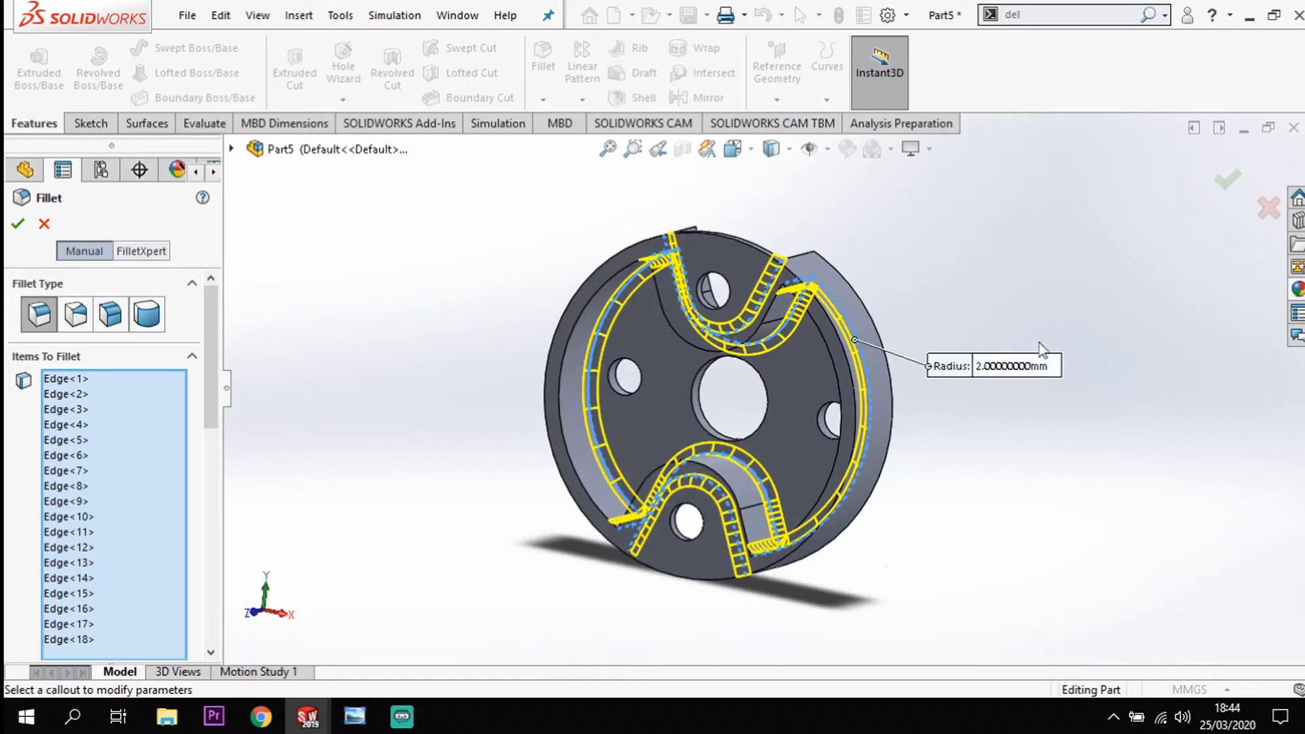
left_click(1230, 189)
- Assign Plain Carbon Steel as the part's material
middle_click_drag(982, 510, 952, 485)
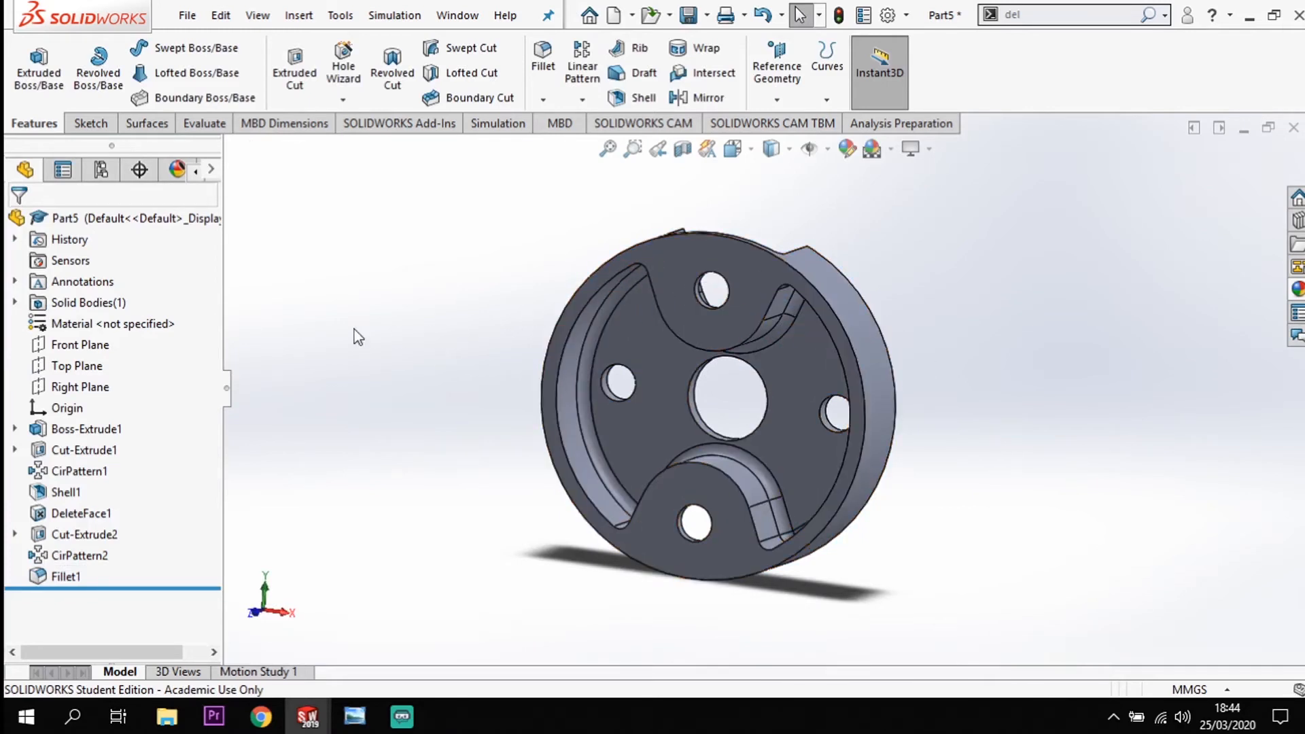
right_click(134, 332)
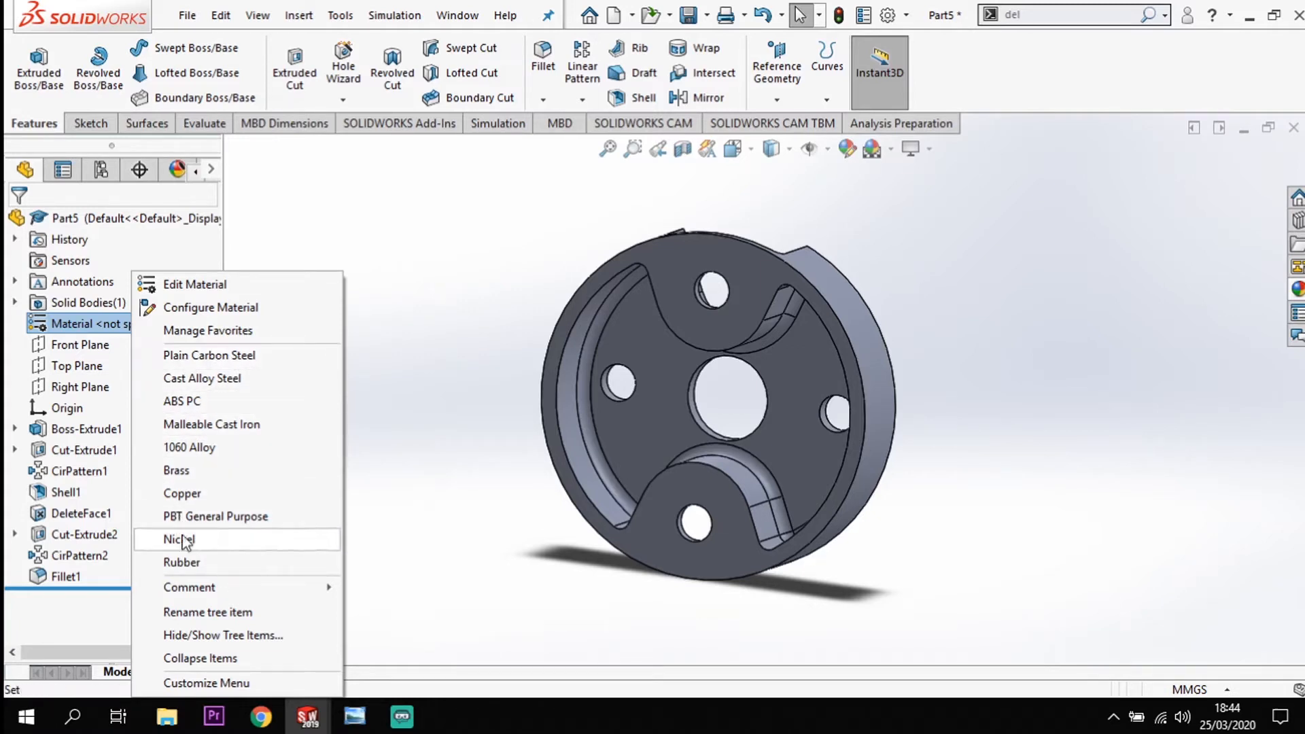
left_click(246, 356)
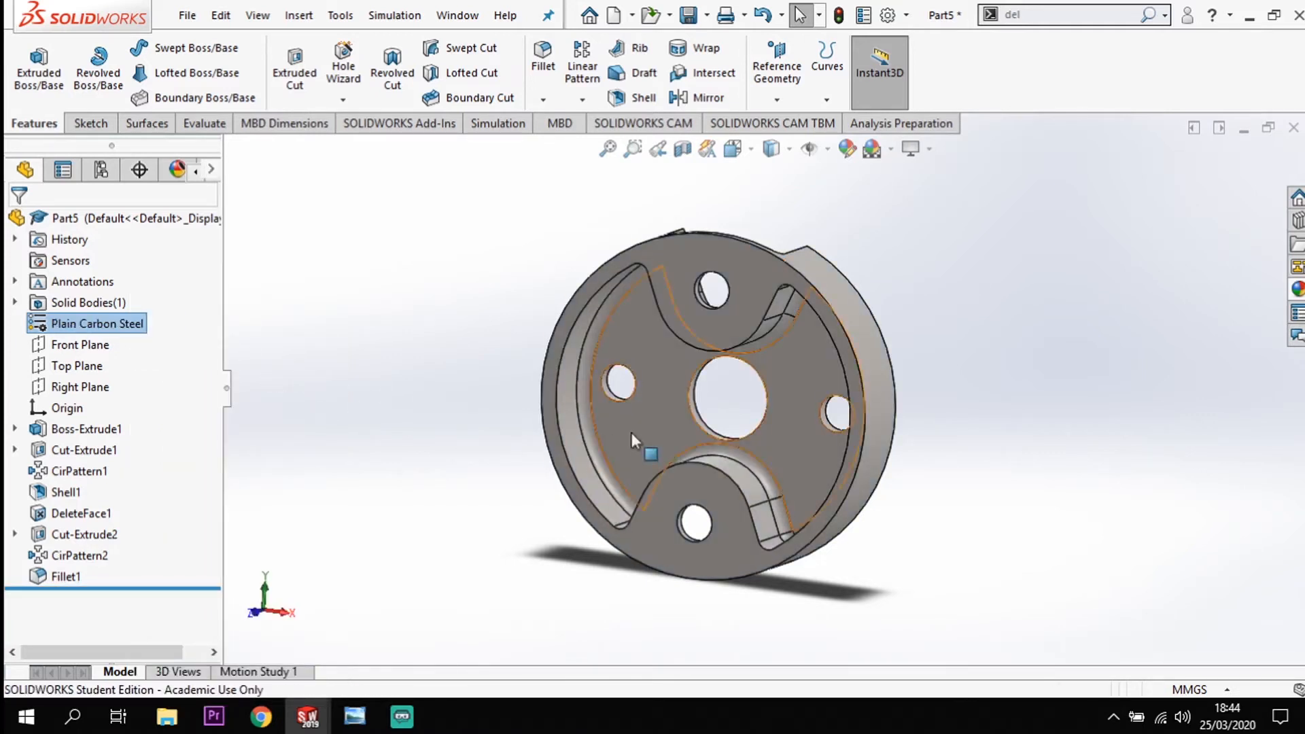
- Colour the fillet feature's faces orange
right_click(67, 579)
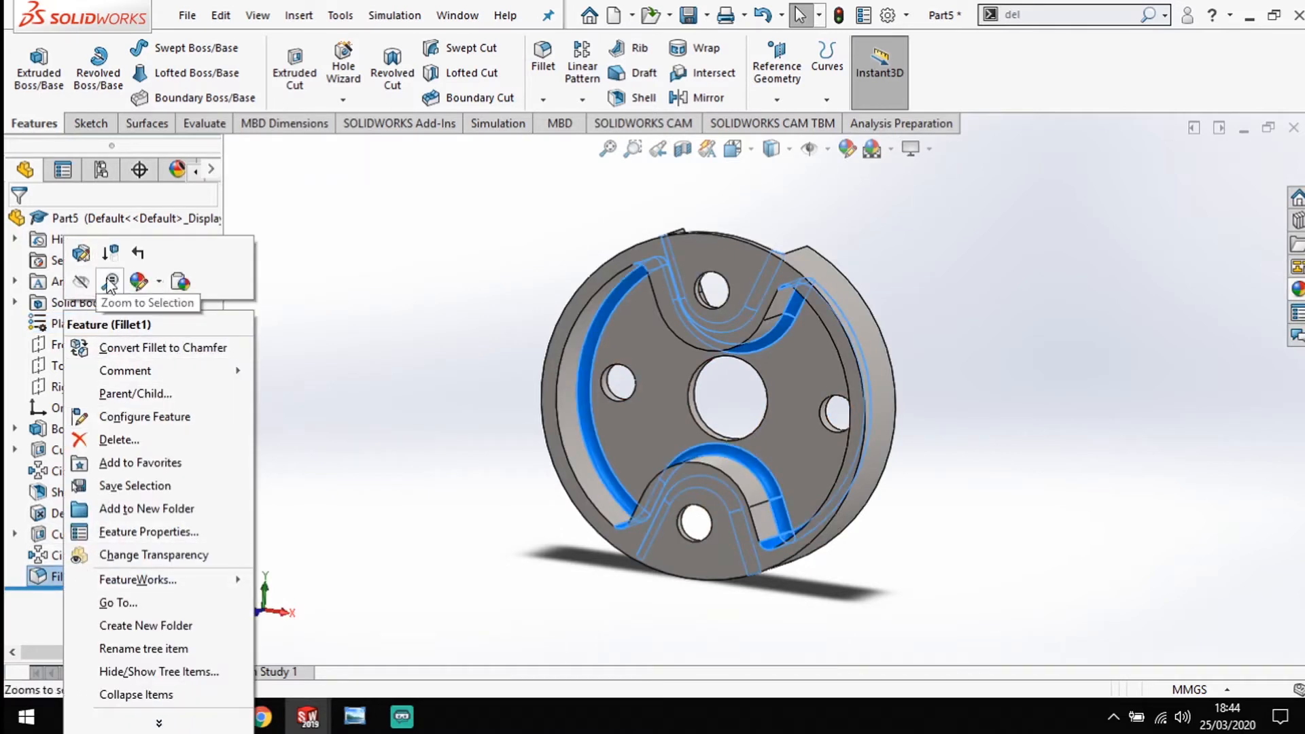
left_click(142, 284)
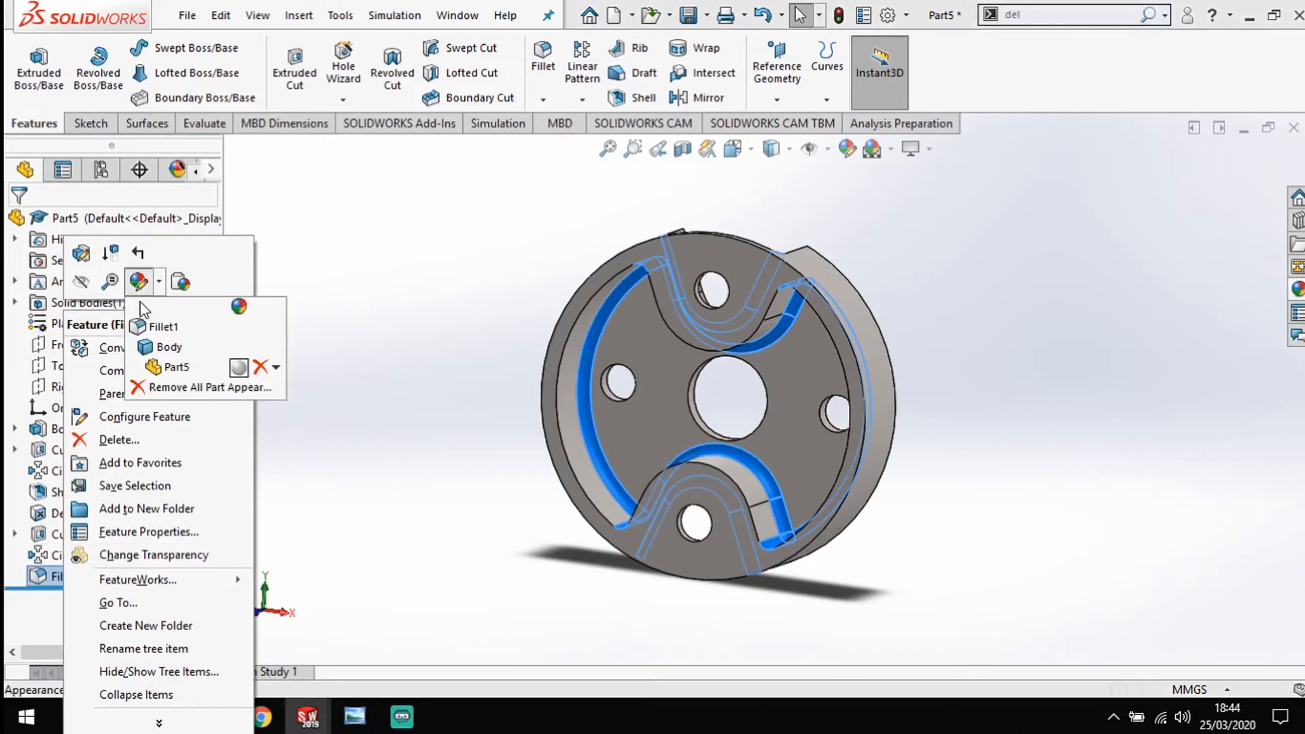
left_click(153, 327)
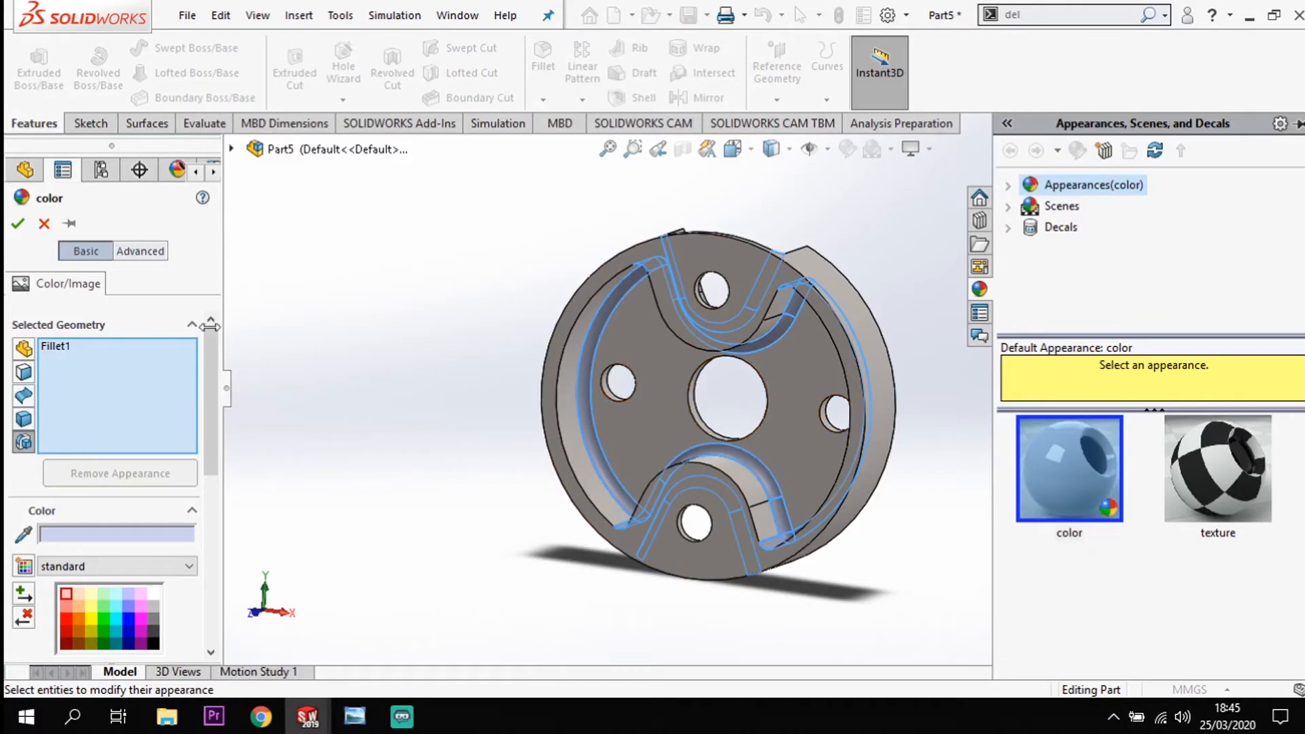
left_click(99, 536)
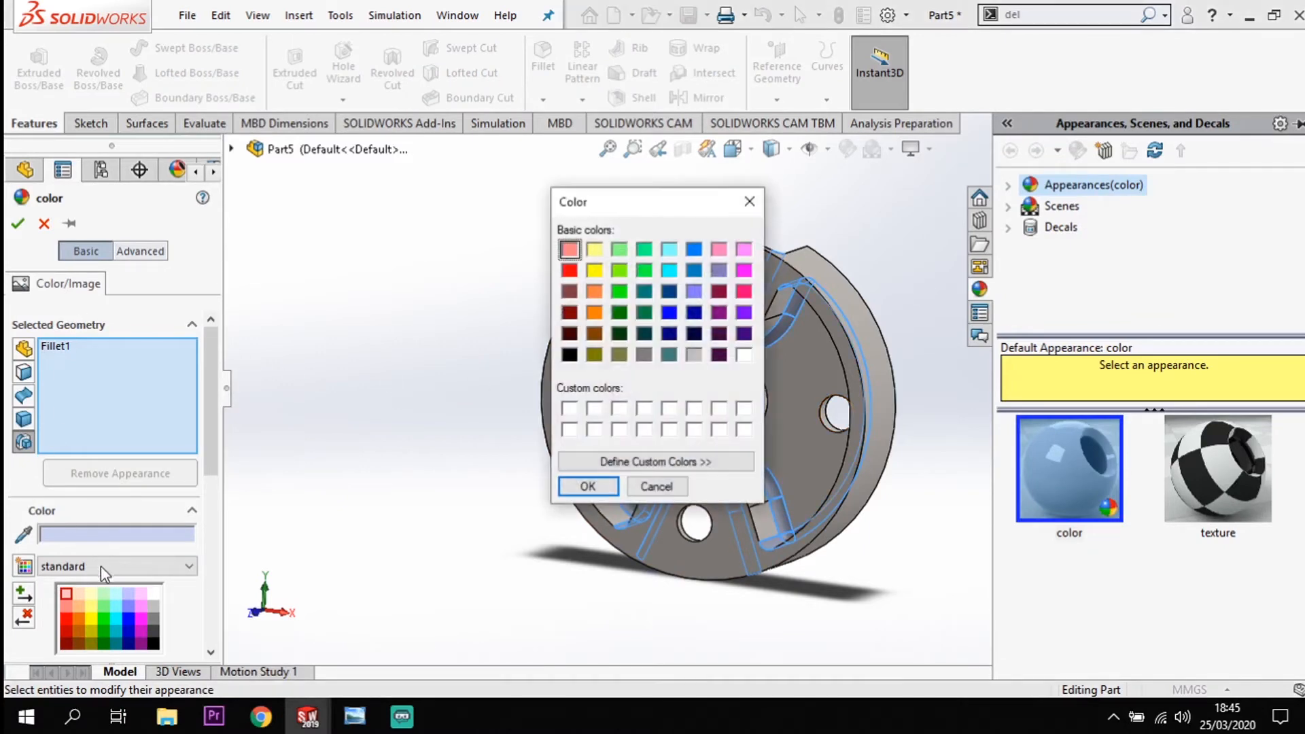
left_click(601, 316)
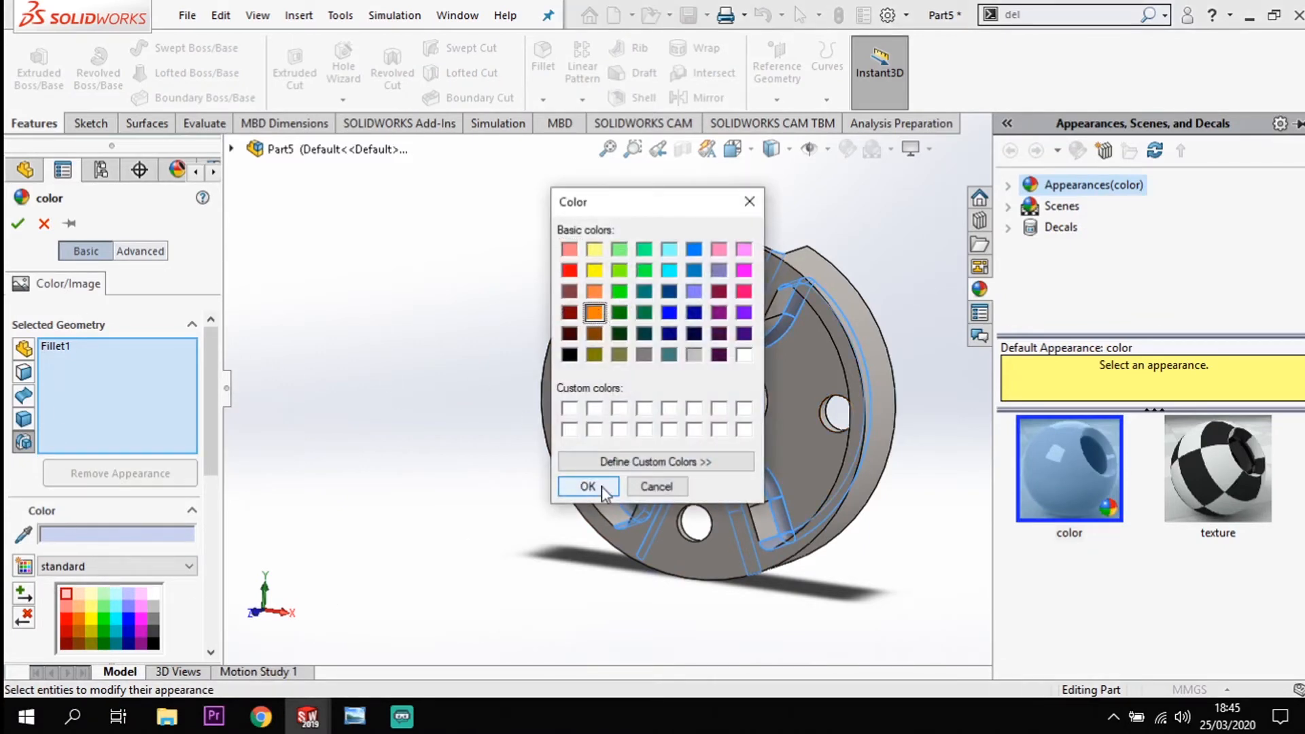
left_click(587, 486)
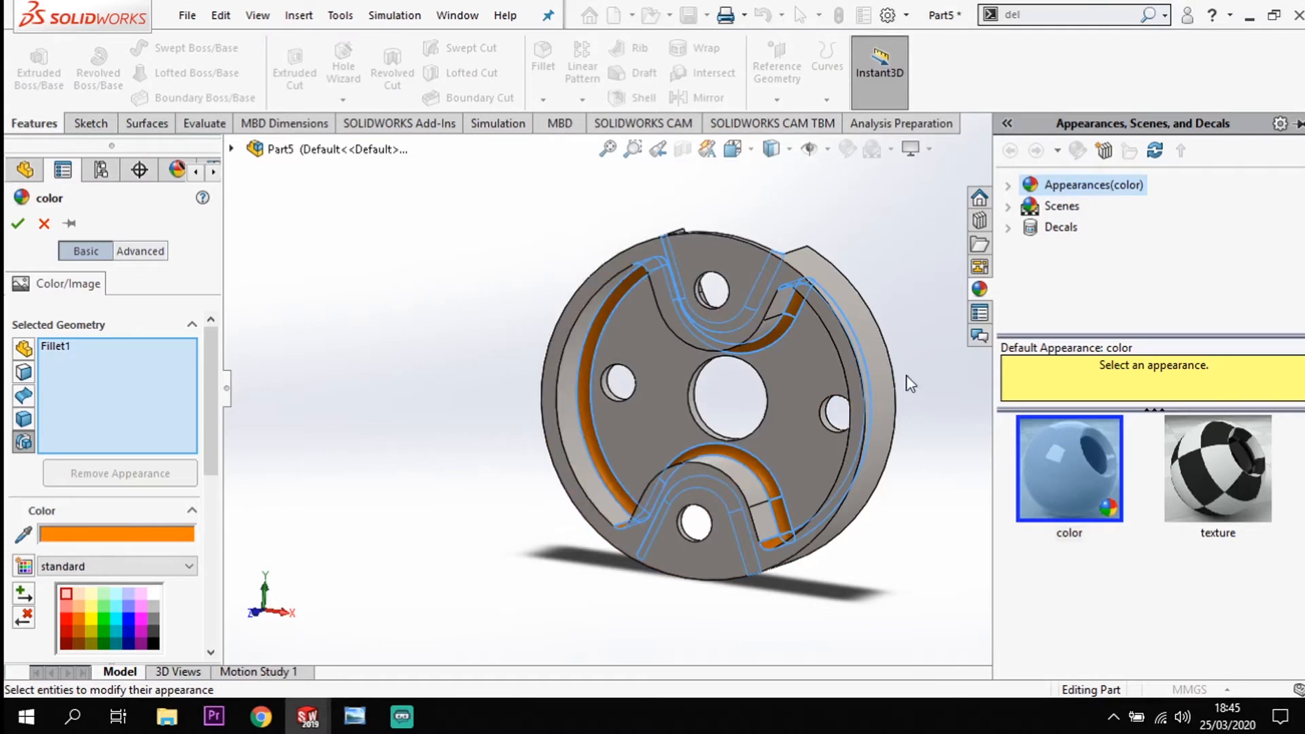
left_click(18, 223)
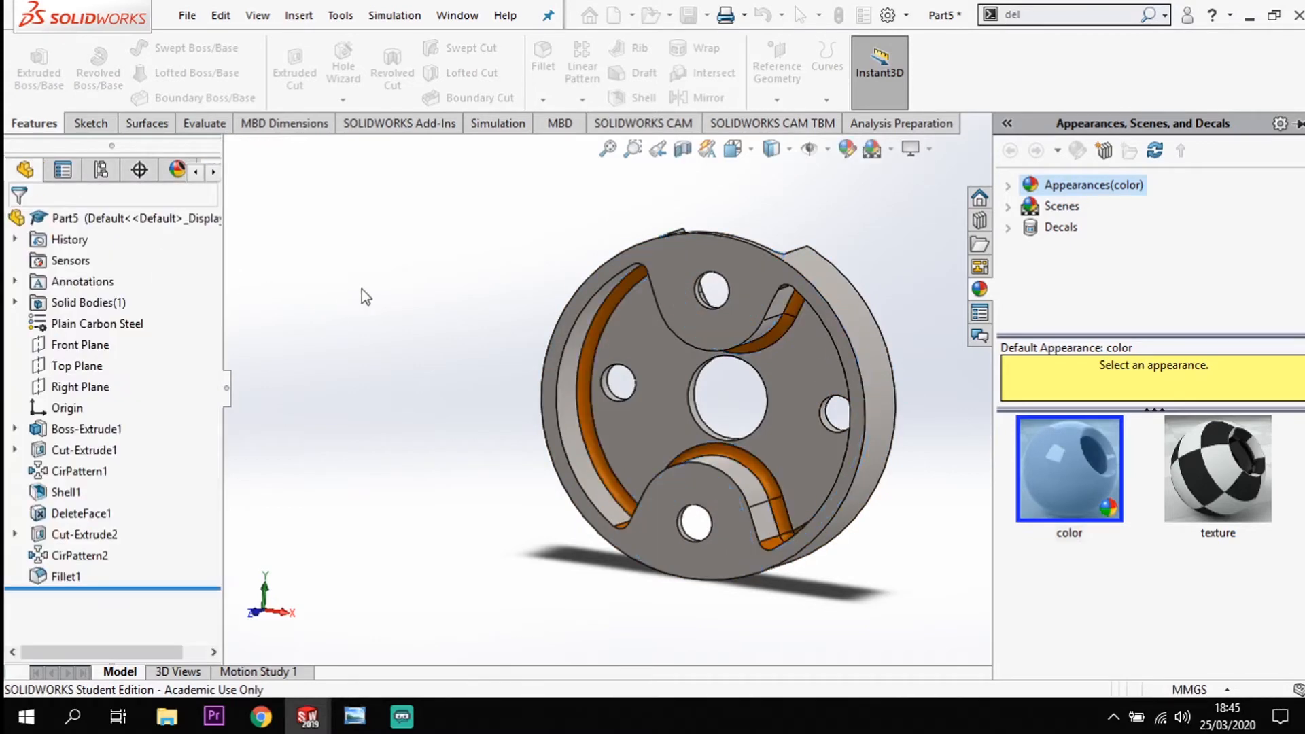
middle_click_drag(438, 377, 504, 429)
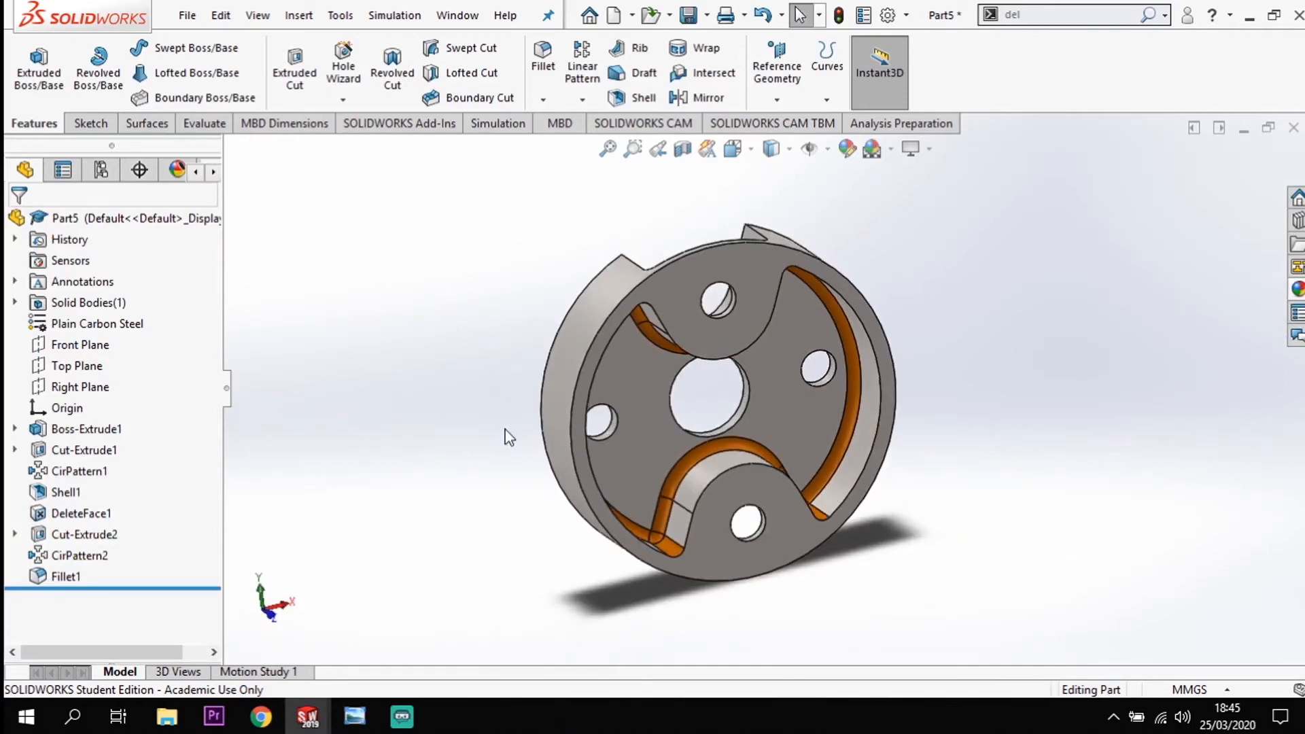
middle_click_drag(952, 408, 883, 376)
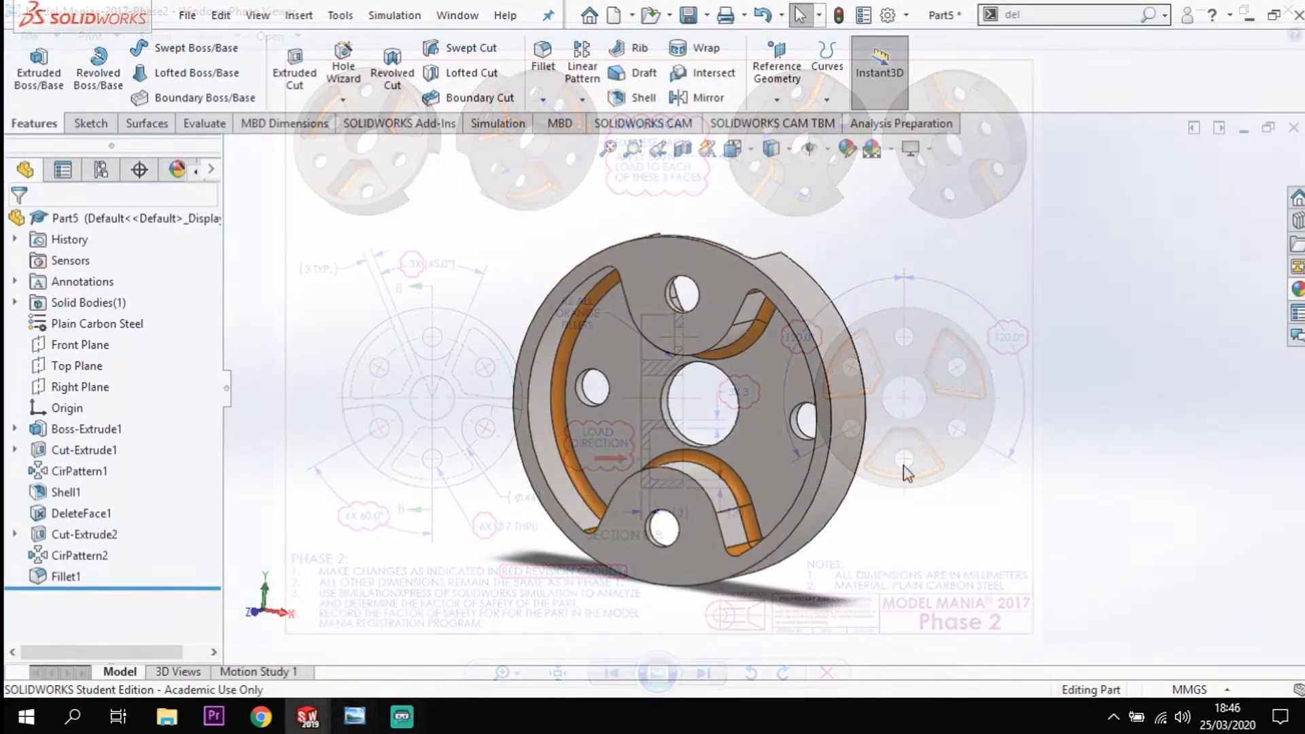
- Roll the model back to before the shell and set the circular pattern of the round-bottomed cut to 3 instances
mouse_move(904, 467)
middle_mouse_down()
mouse_move(1056, 379)
mouse_move(986, 422)
mouse_move(757, 507)
mouse_move(664, 446)
mouse_move(924, 512)
mouse_move(965, 429)
mouse_move(850, 476)
mouse_move(938, 489)
mouse_move(1025, 528)
mouse_move(898, 496)
mouse_move(886, 524)
mouse_move(904, 490)
middle_mouse_up()
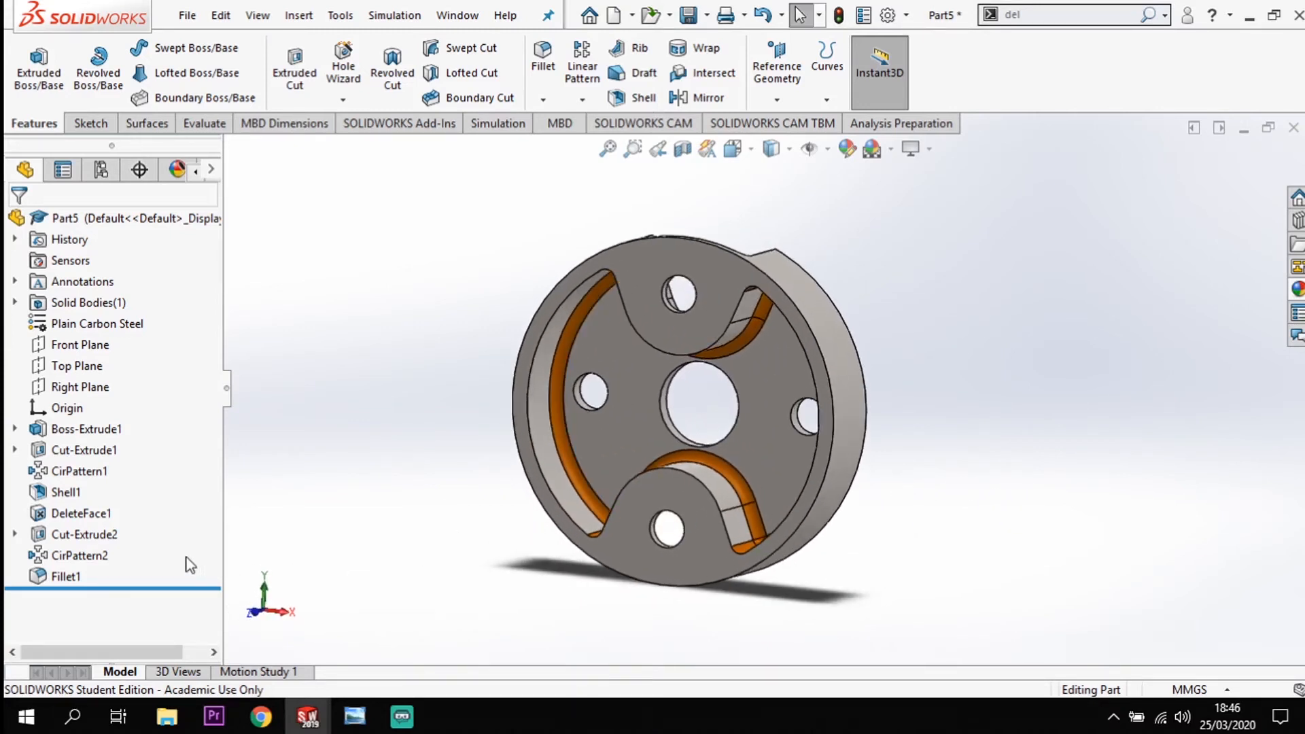
left_click_drag(165, 590, 182, 479)
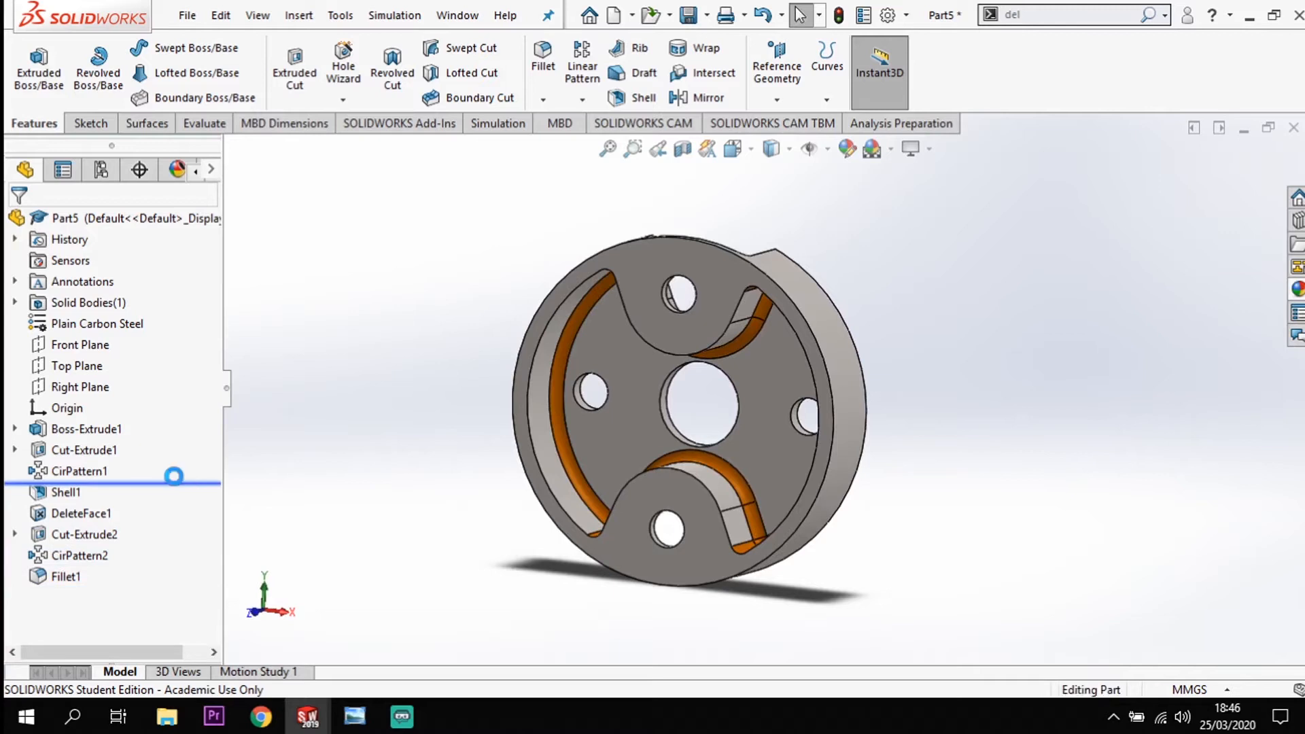
mouse_move(980, 512)
middle_mouse_down()
mouse_move(903, 490)
mouse_move(961, 501)
middle_mouse_up()
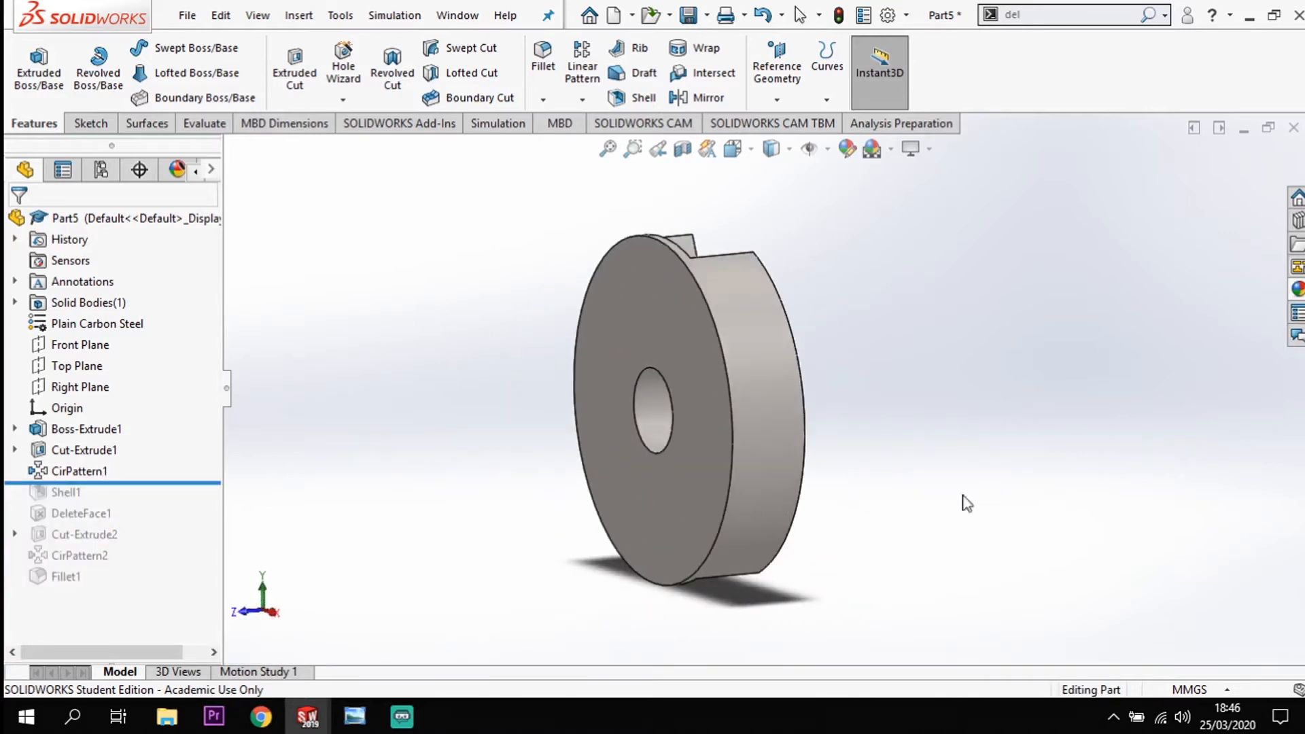
right_click(82, 472)
left_click(101, 231)
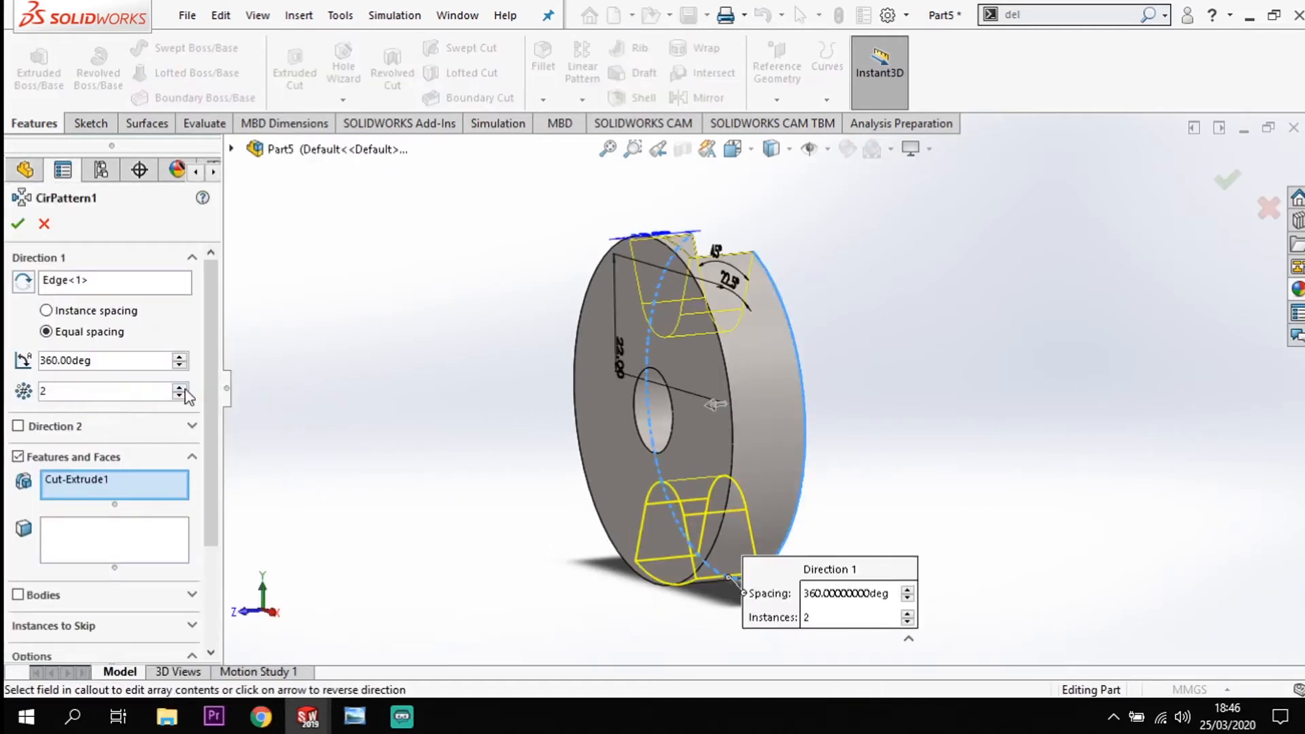
left_click(180, 387)
left_click(262, 364)
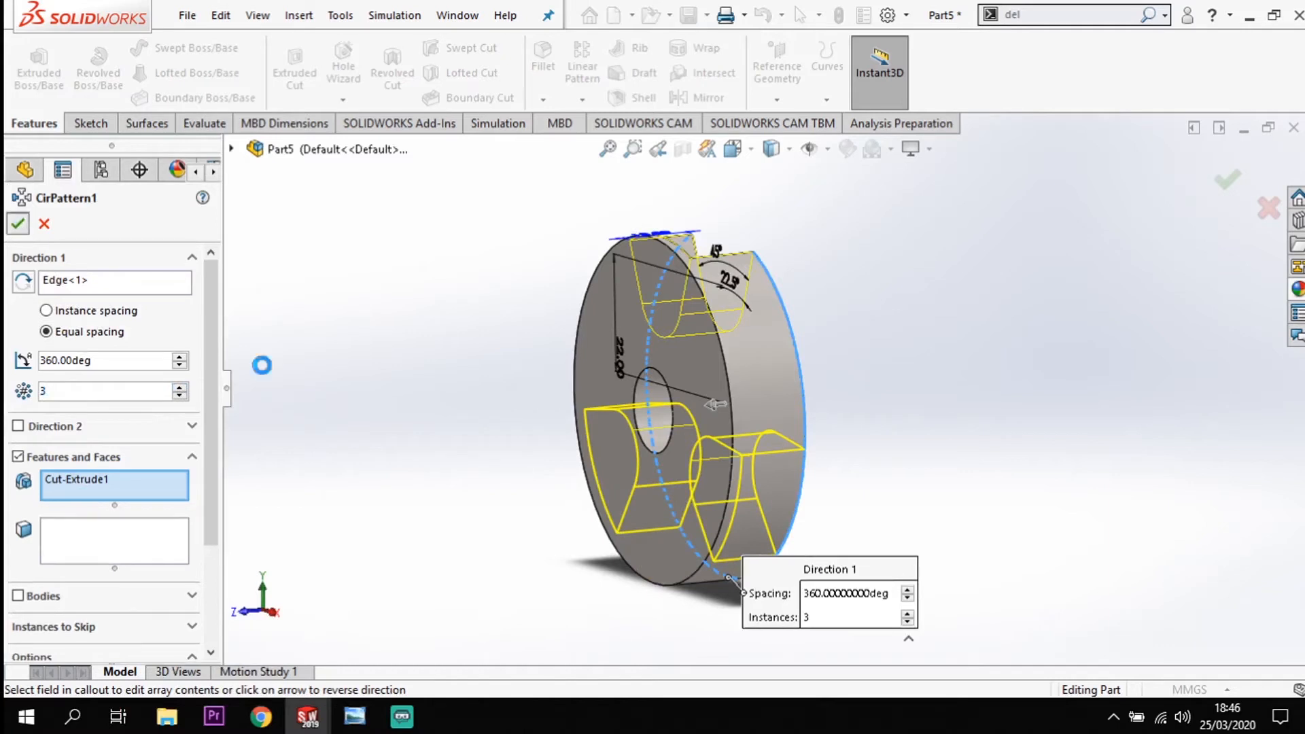
middle_click_drag(498, 476, 580, 469)
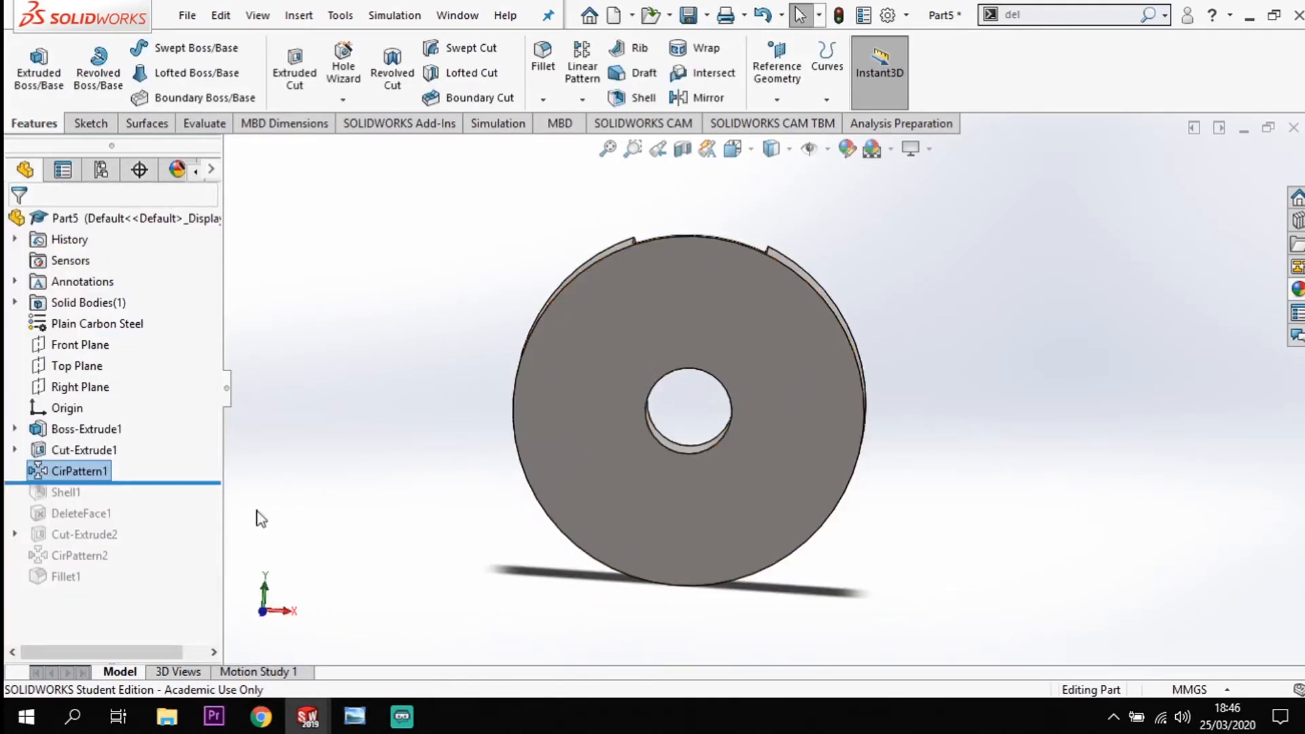
- Roll the feature history forward past the shell and the face deletion
left_click_drag(151, 483, 146, 503)
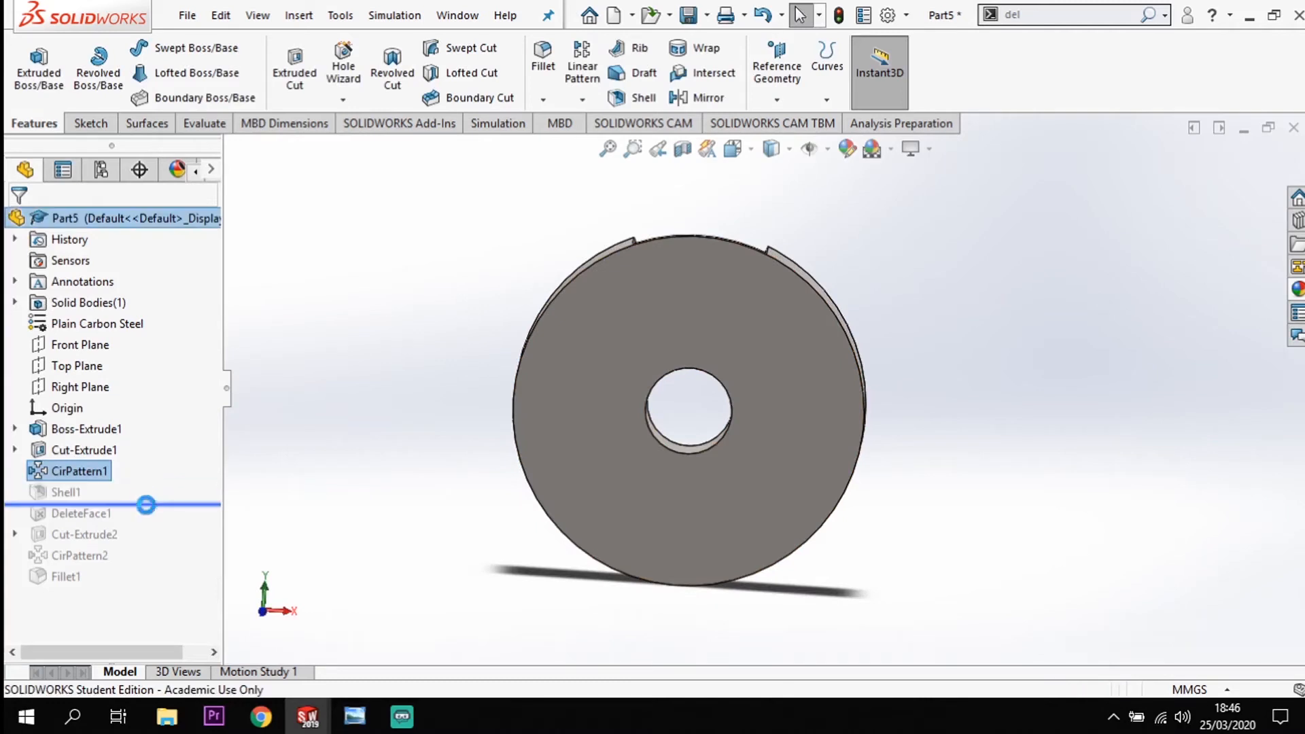
middle_click_drag(895, 524, 828, 406)
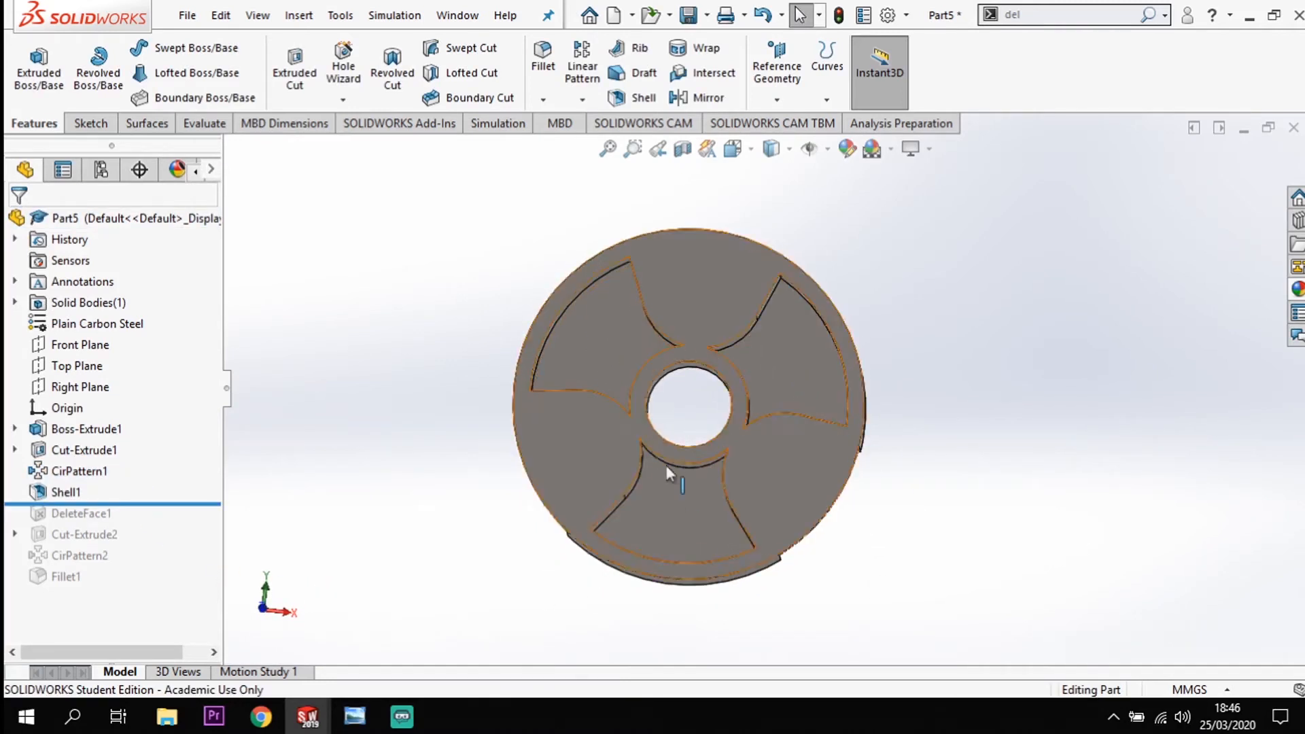
middle_click_drag(690, 487, 707, 460)
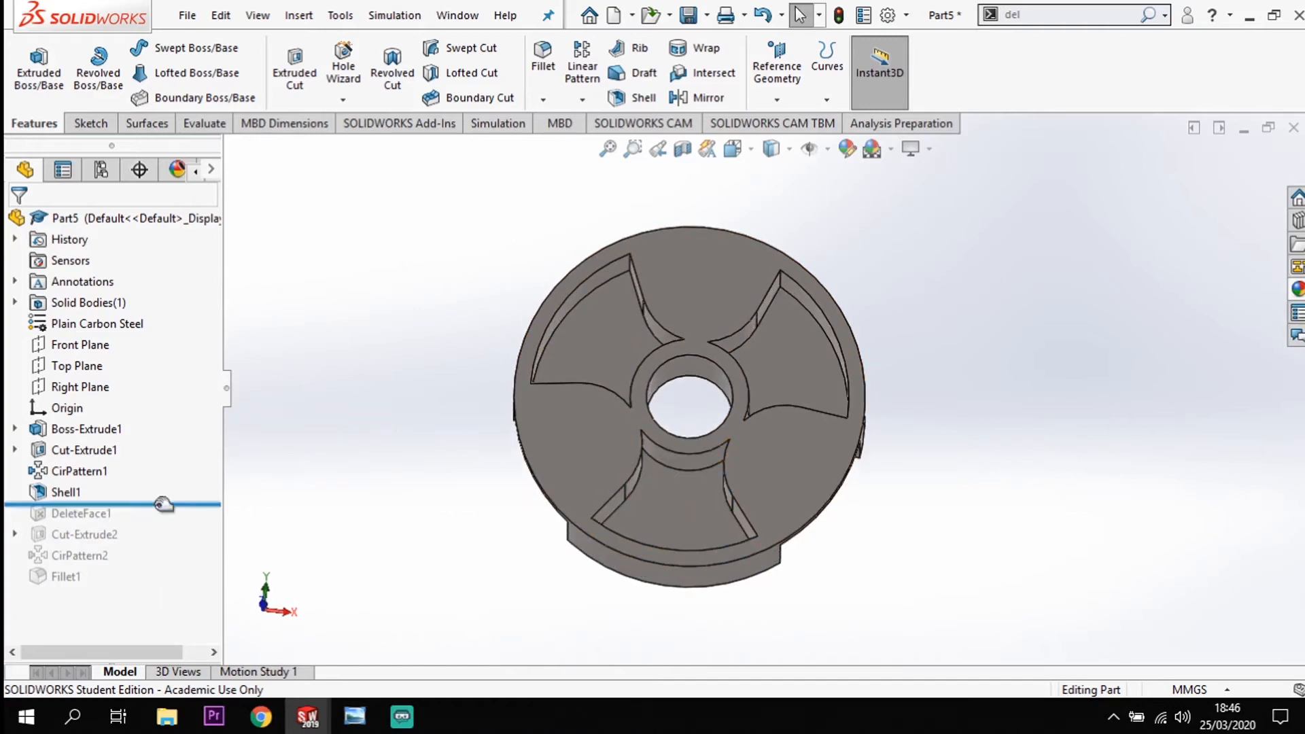
left_click_drag(163, 503, 146, 525)
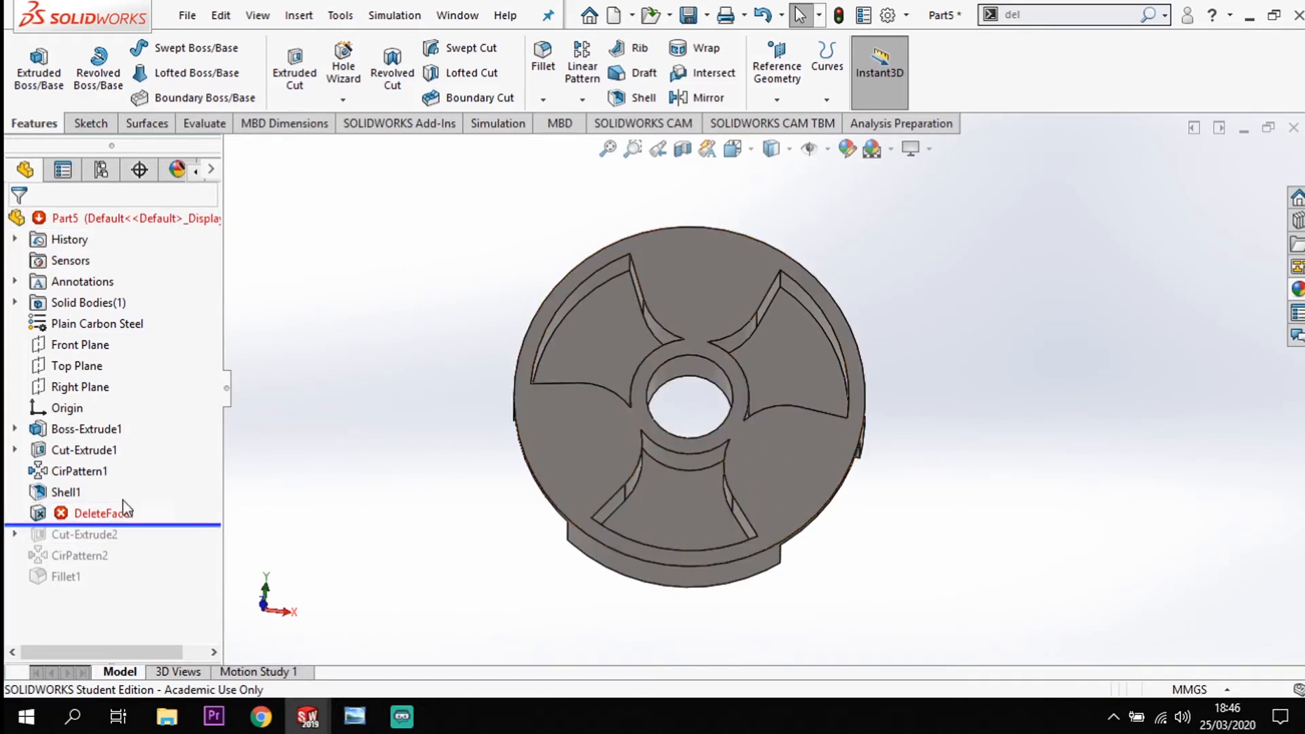
- Edit the failed face deletion feature and clear its existing face selection
right_click(108, 519)
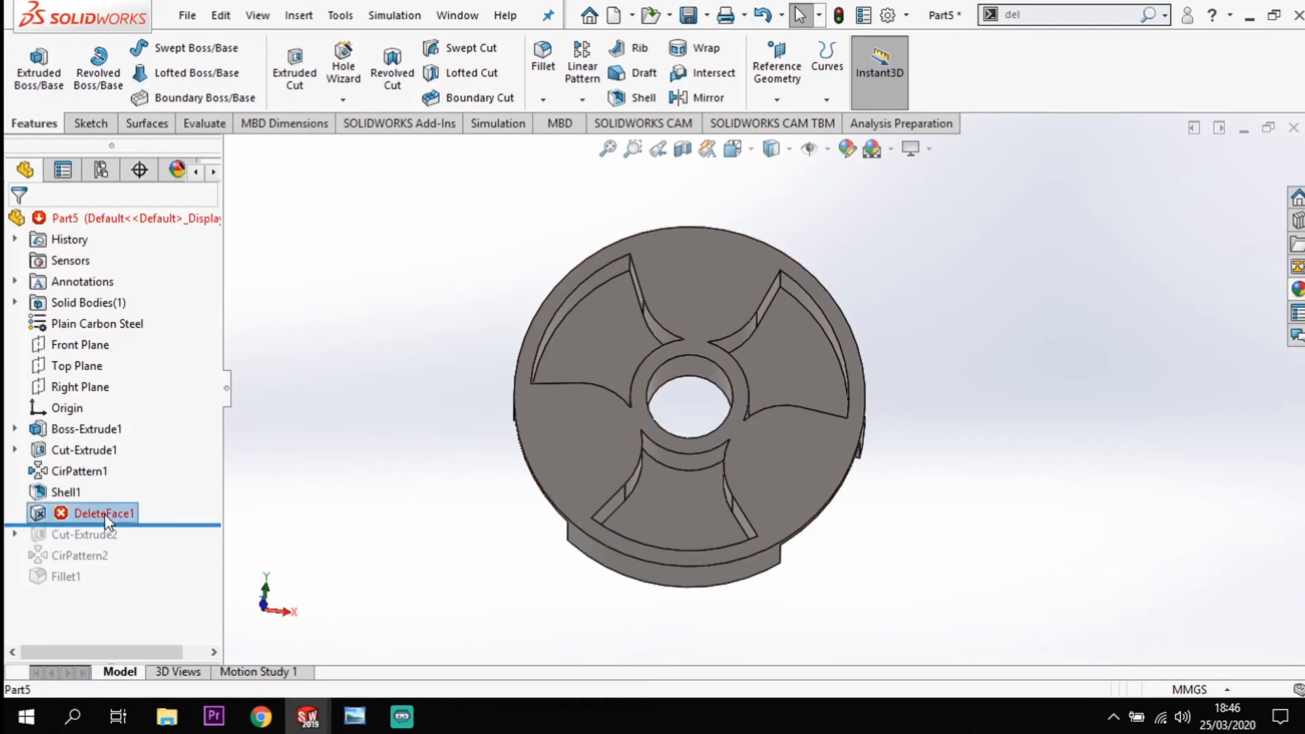
left_click(123, 131)
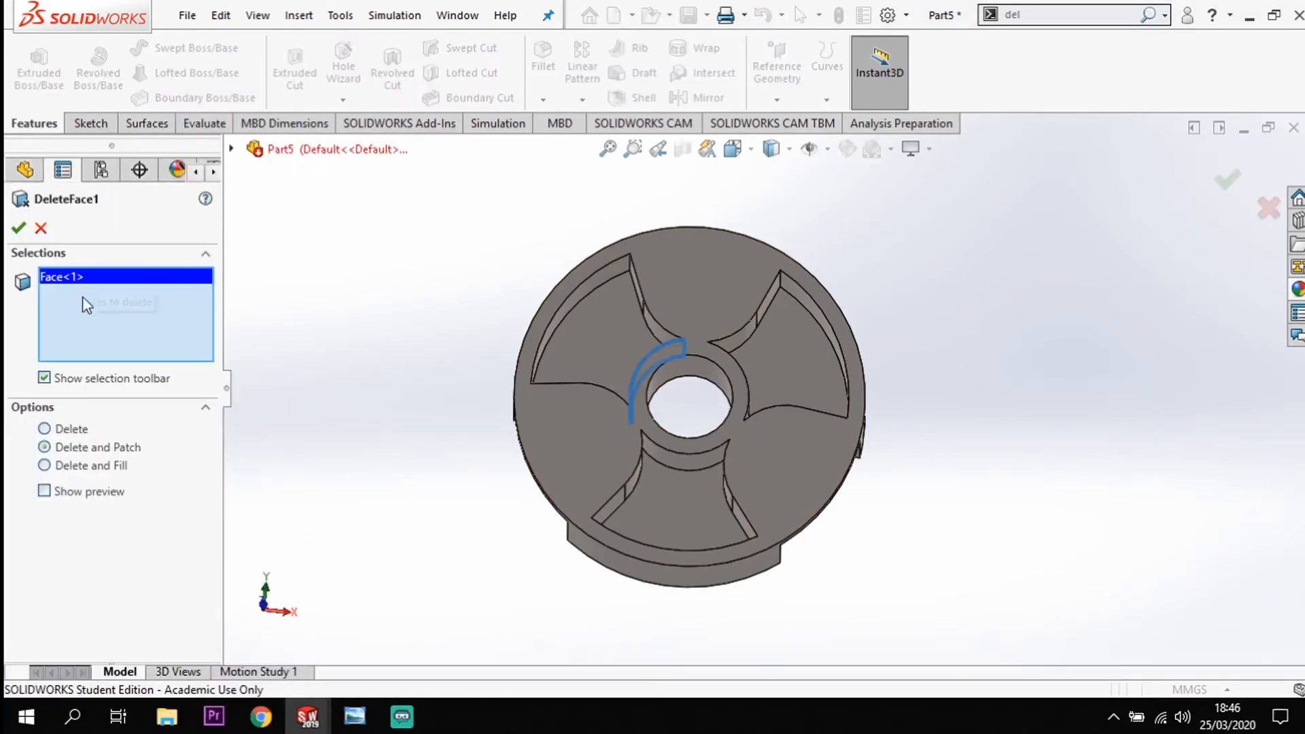
left_click(367, 511)
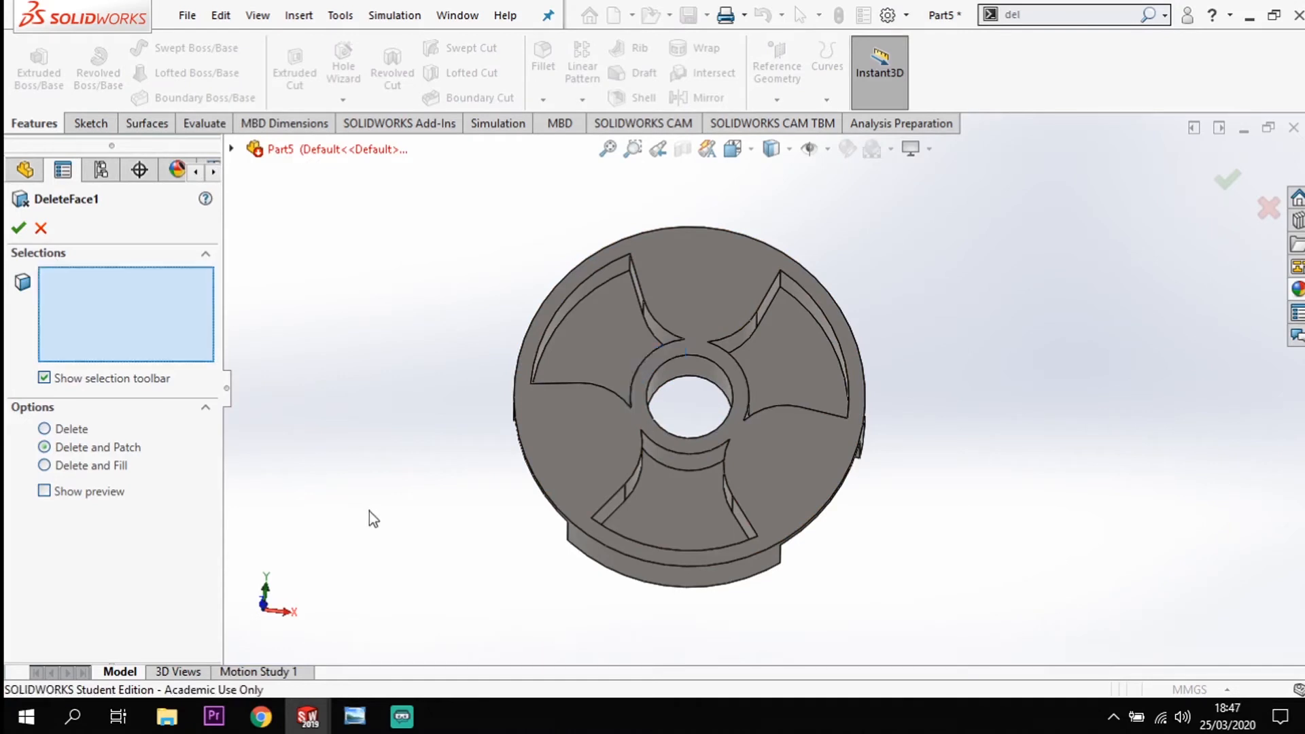
- Redefine the face deletion with the six curved side faces of the three pockets beside the hub, using Delete and Patch
mouse_move(597, 394)
middle_mouse_down()
mouse_move(620, 407)
mouse_move(632, 369)
mouse_move(729, 335)
mouse_move(773, 423)
mouse_move(700, 438)
mouse_move(748, 467)
mouse_move(630, 472)
mouse_move(667, 496)
mouse_move(602, 387)
middle_mouse_up()
left_click(654, 332)
left_click(732, 336)
left_click(779, 419)
left_click(725, 474)
left_click(629, 472)
left_click(602, 386)
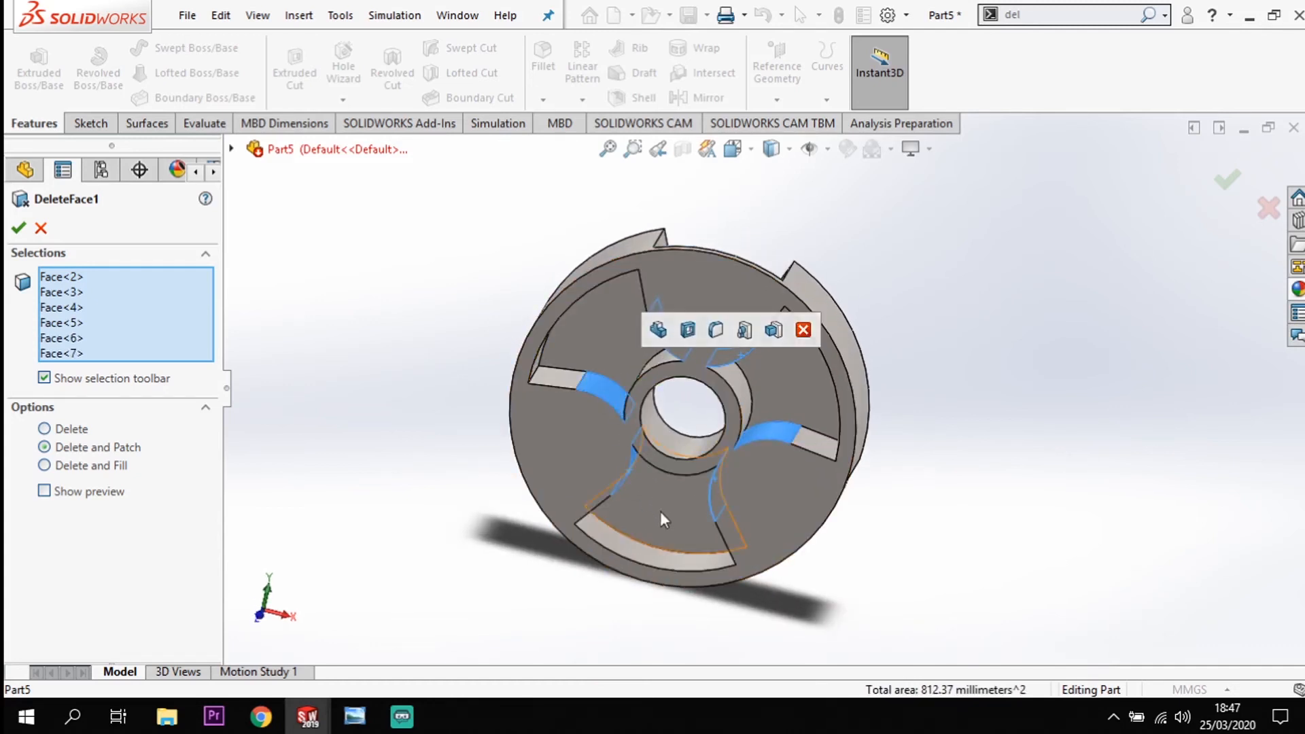
middle_click_drag(659, 511, 651, 393)
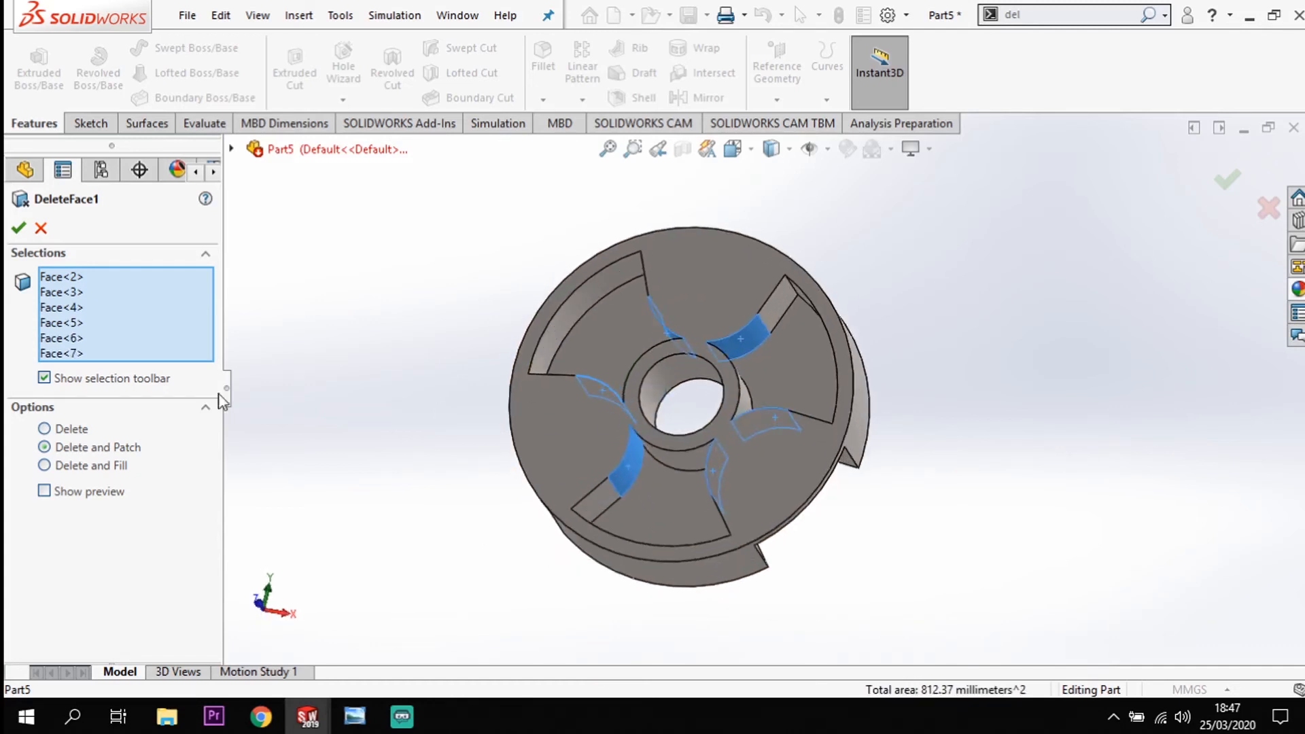
left_click(19, 228)
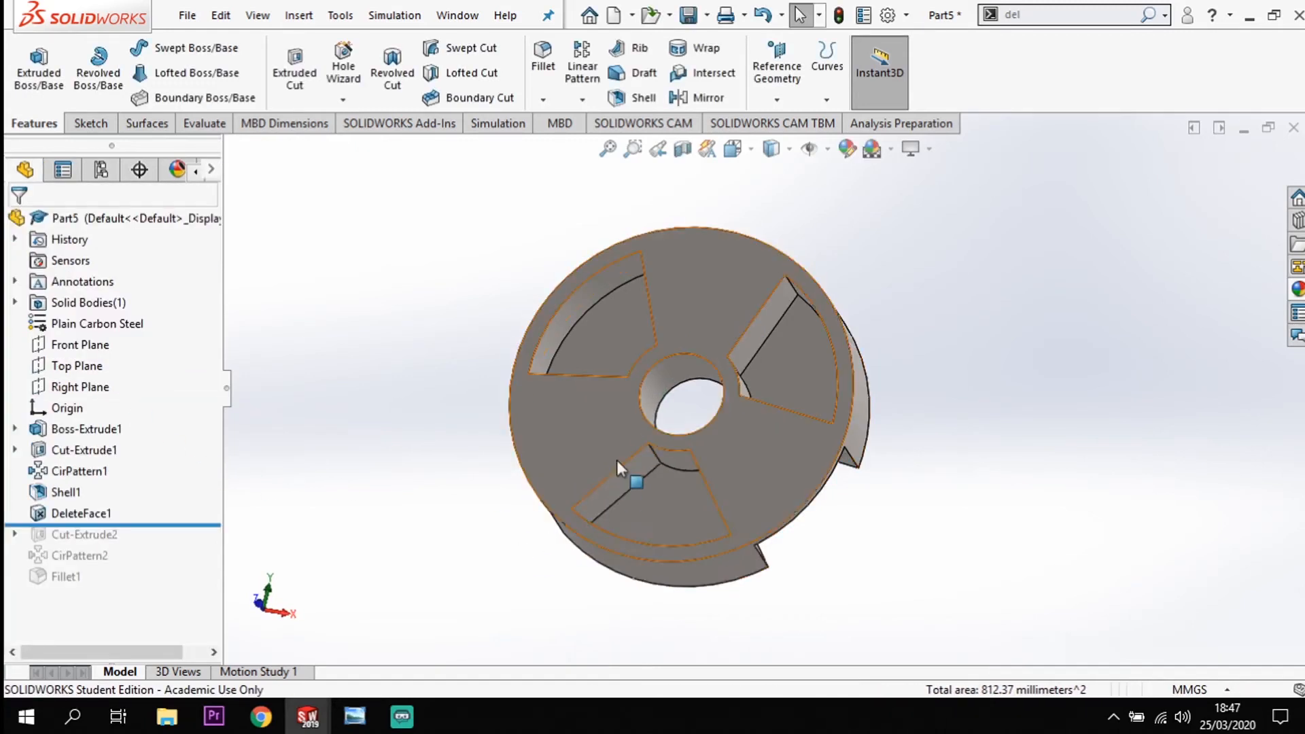
middle_click_drag(617, 459, 748, 306)
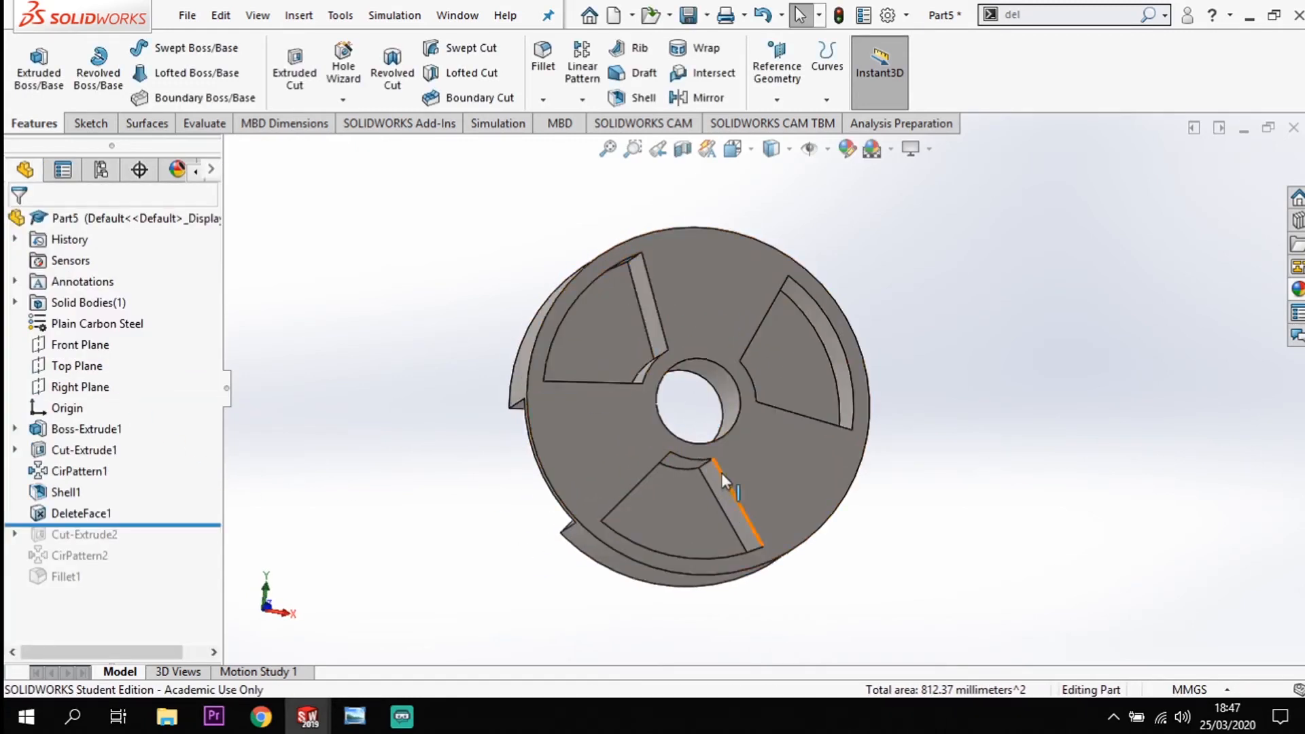
- Roll the feature history forward past the 7 mm hole cut
middle_click_drag(722, 474, 753, 416)
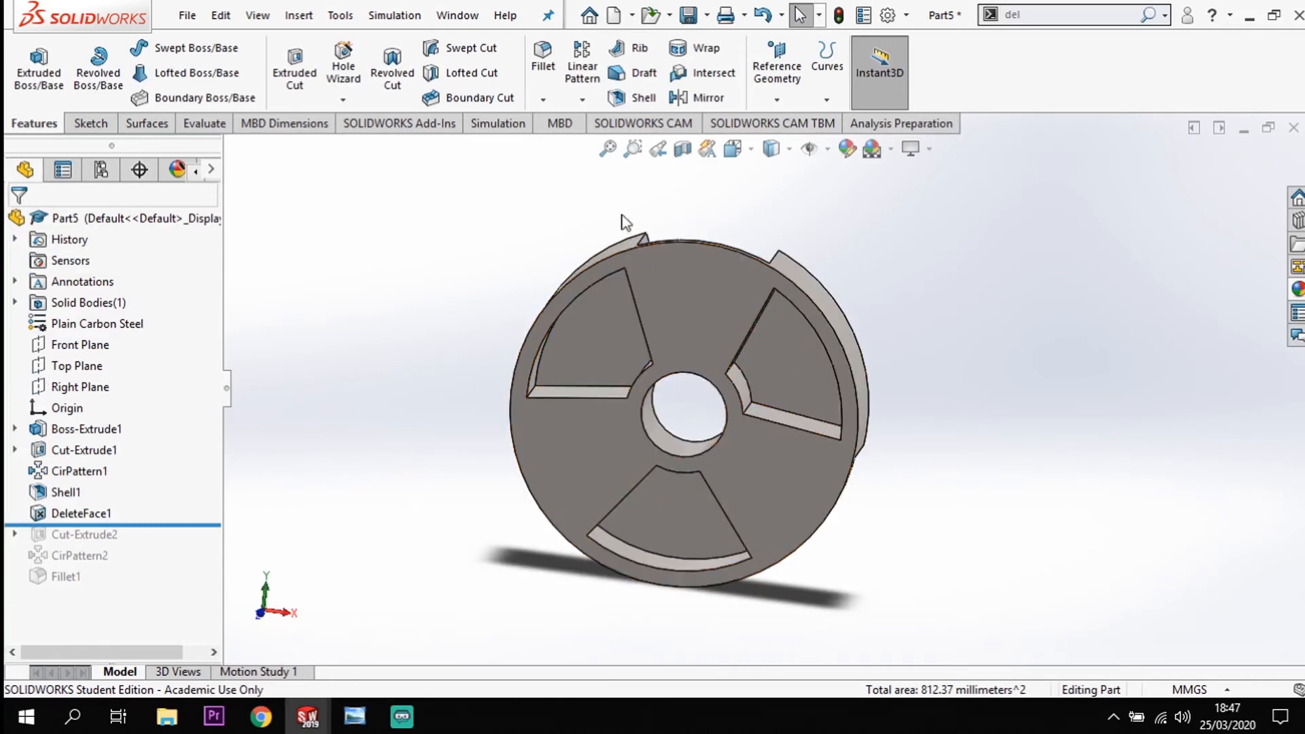
middle_click_drag(732, 542, 721, 508)
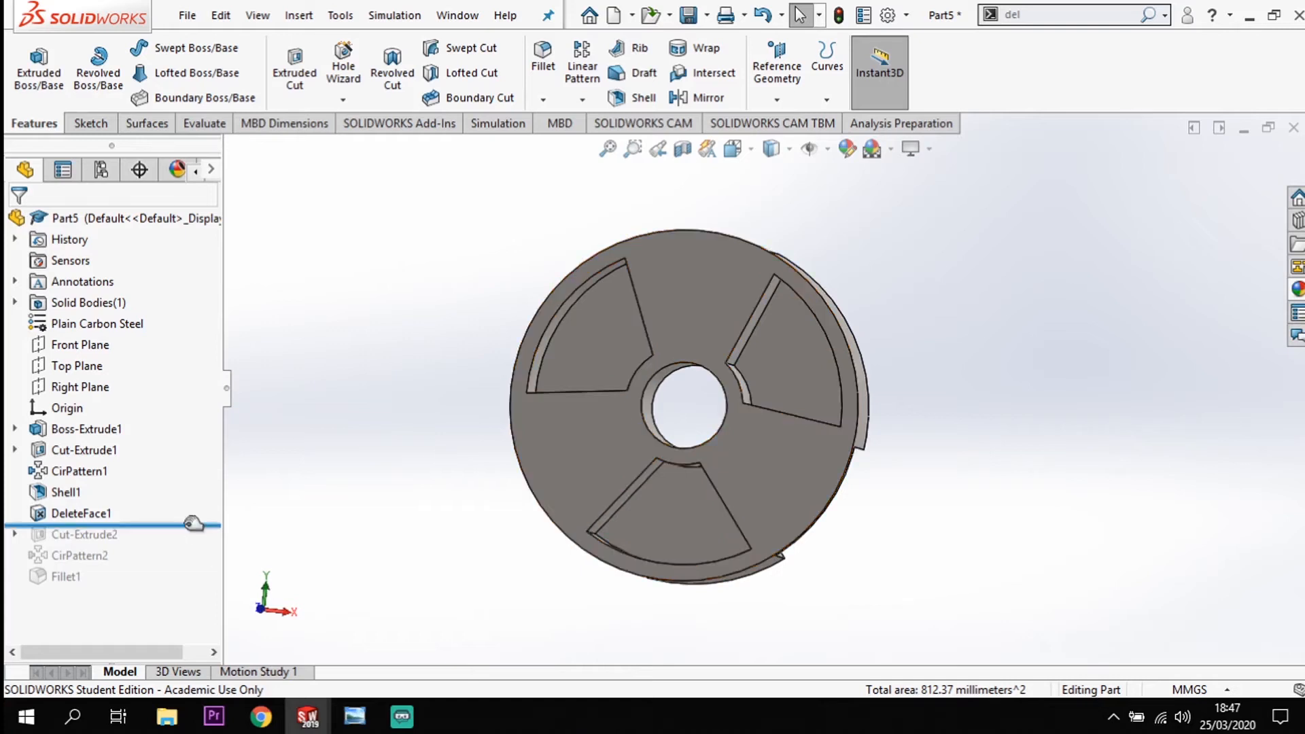
left_click_drag(194, 523, 185, 545)
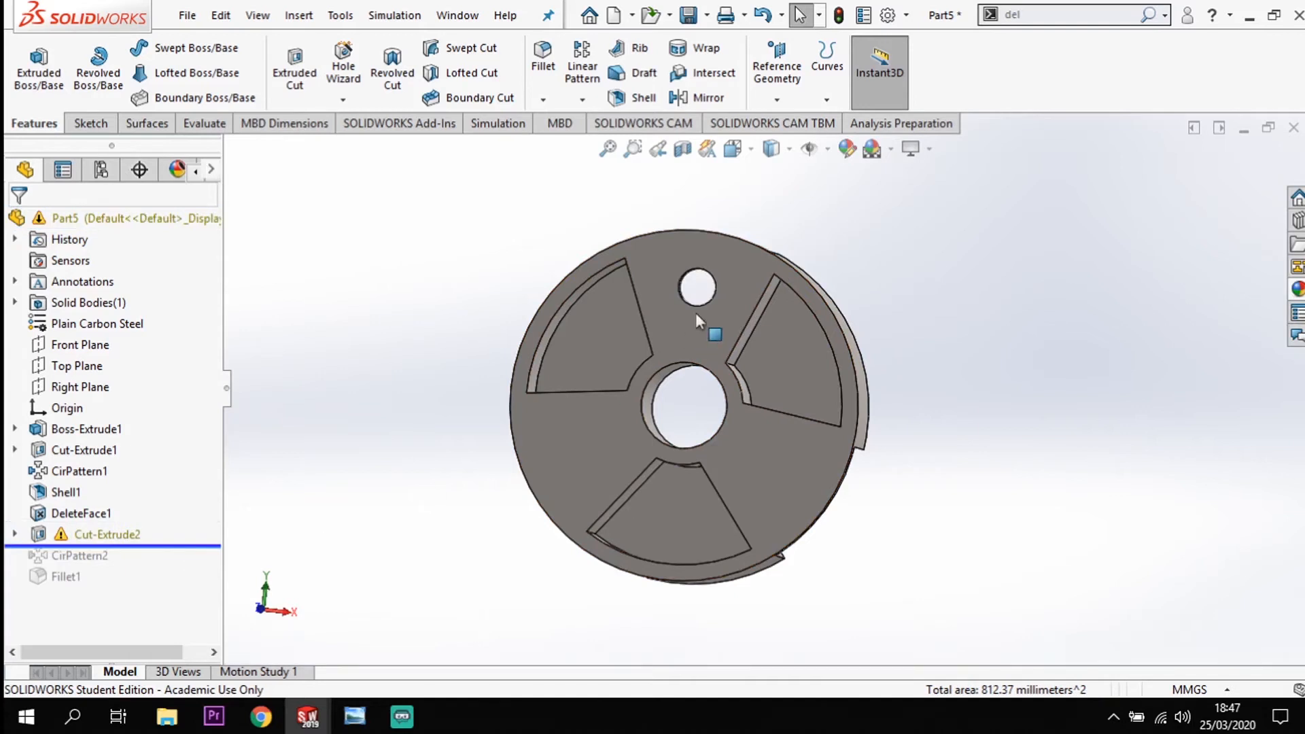
- Edit the sketch of the 7 mm hole and delete the dangling relation at the circle's centre
right_click(119, 539)
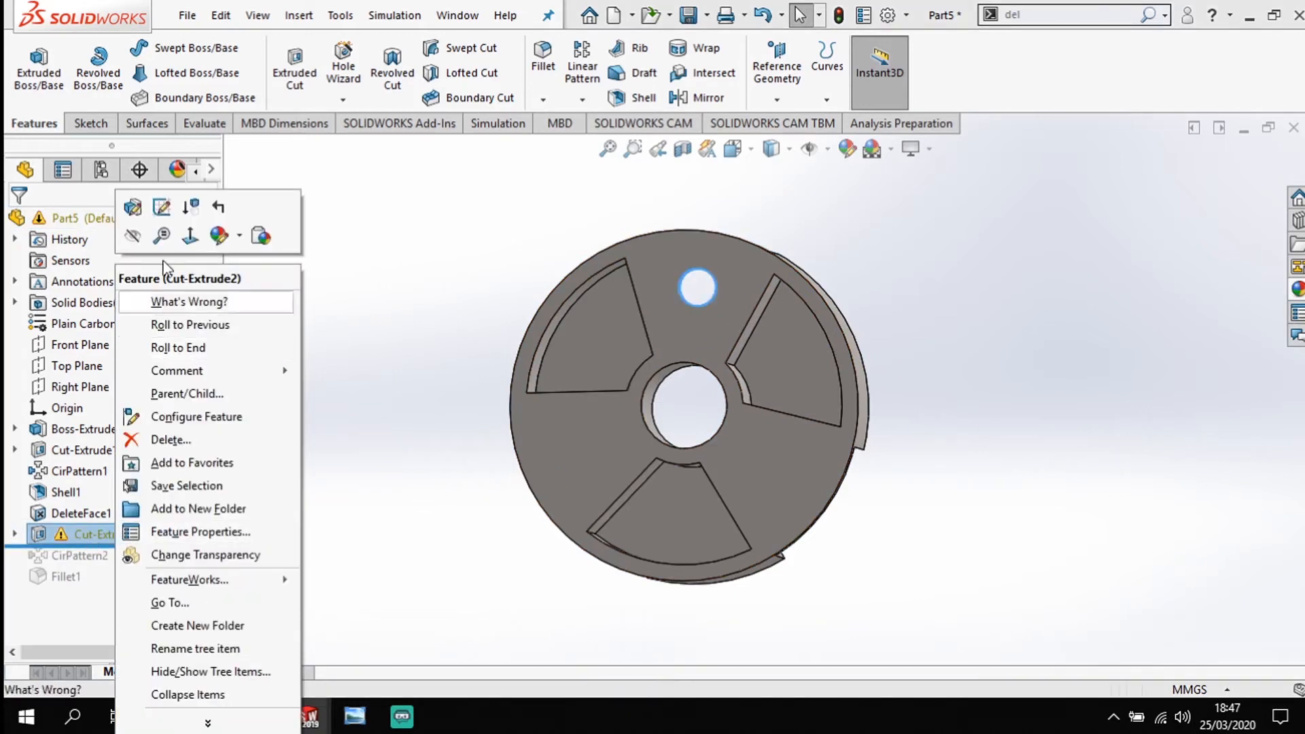
left_click(16, 535)
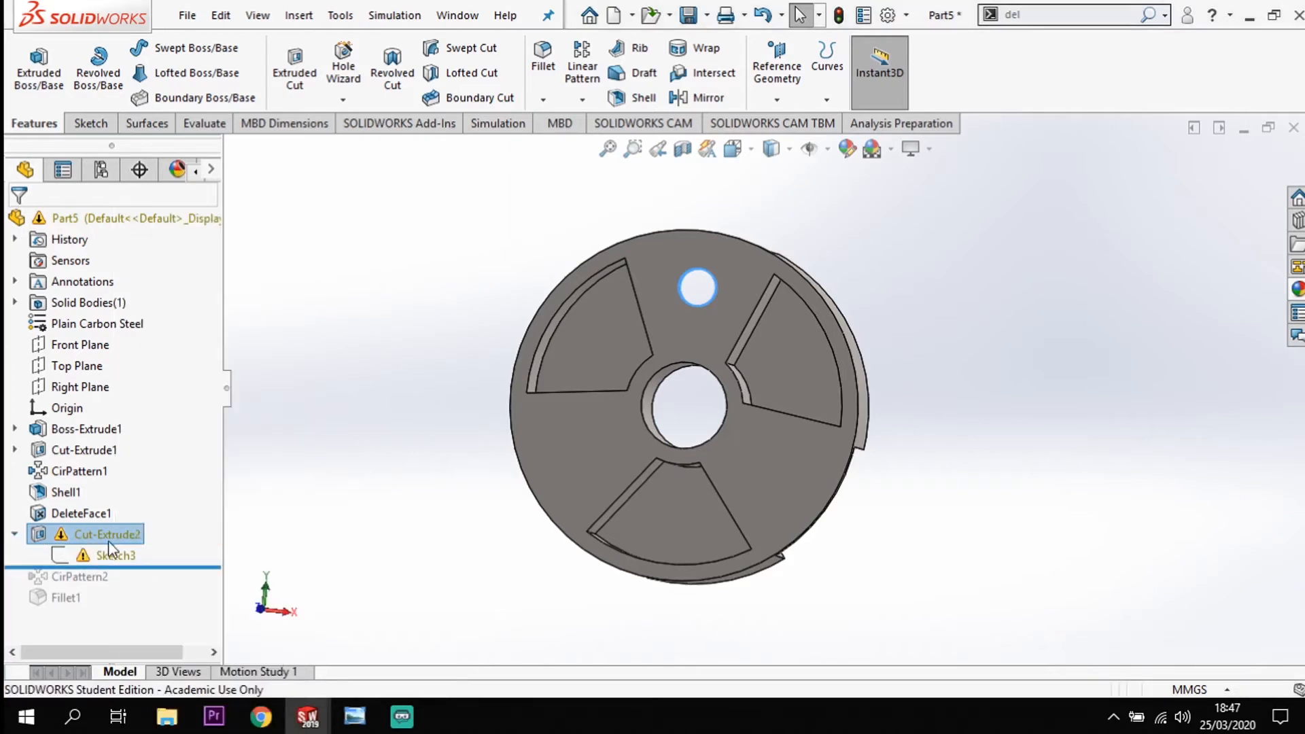
right_click(104, 555)
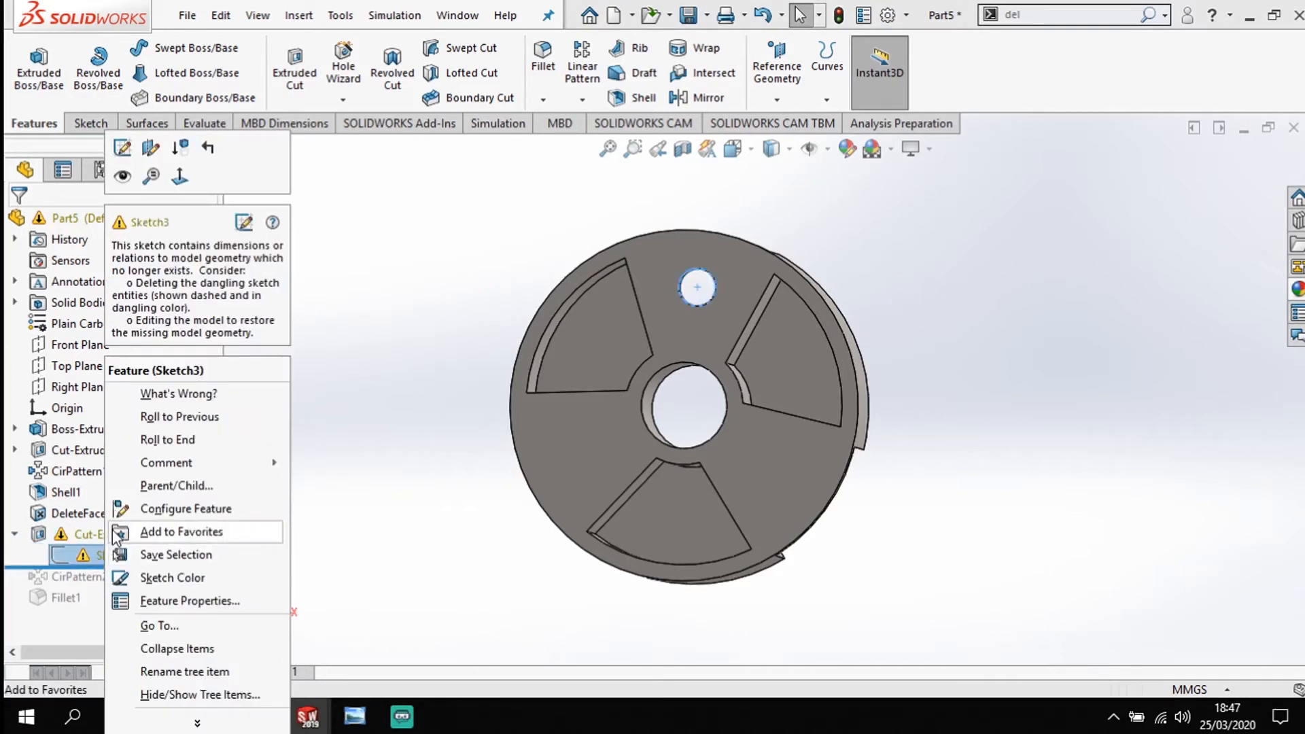
left_click(122, 146)
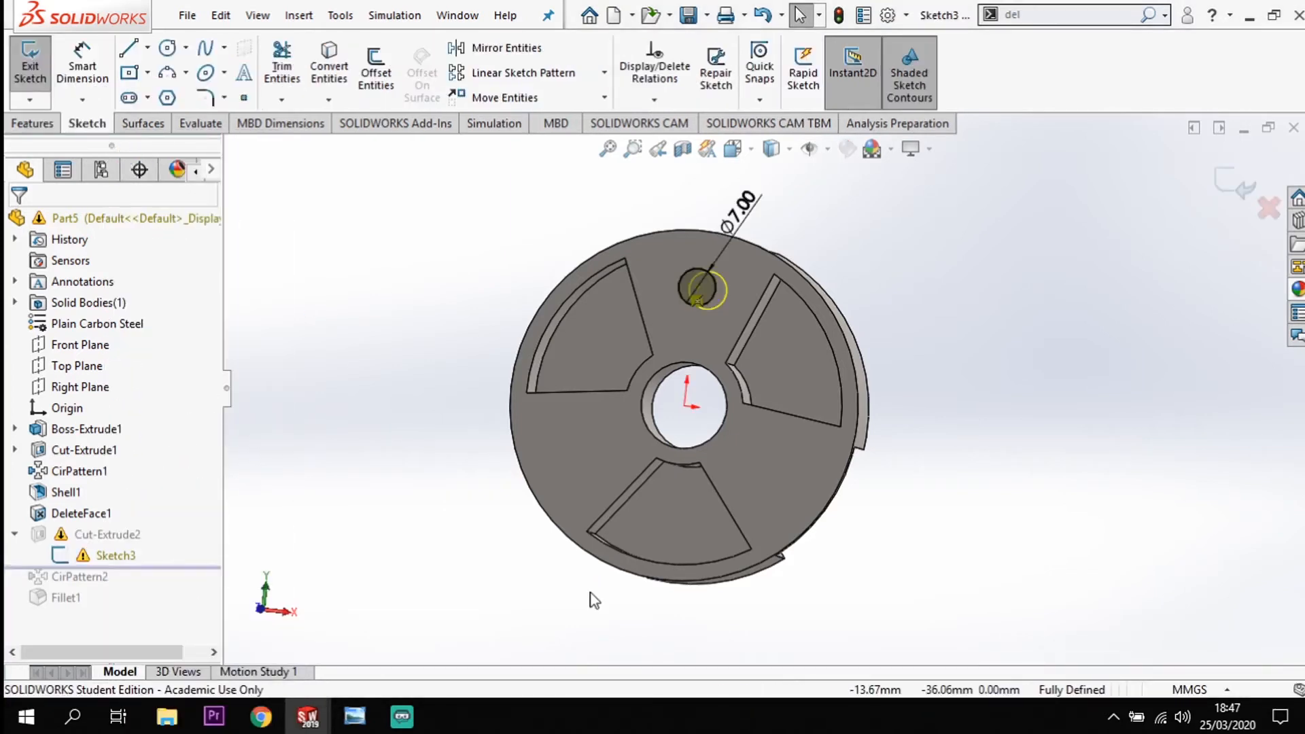
middle_click_drag(676, 509, 679, 402)
scroll(696, 296, "down", 2)
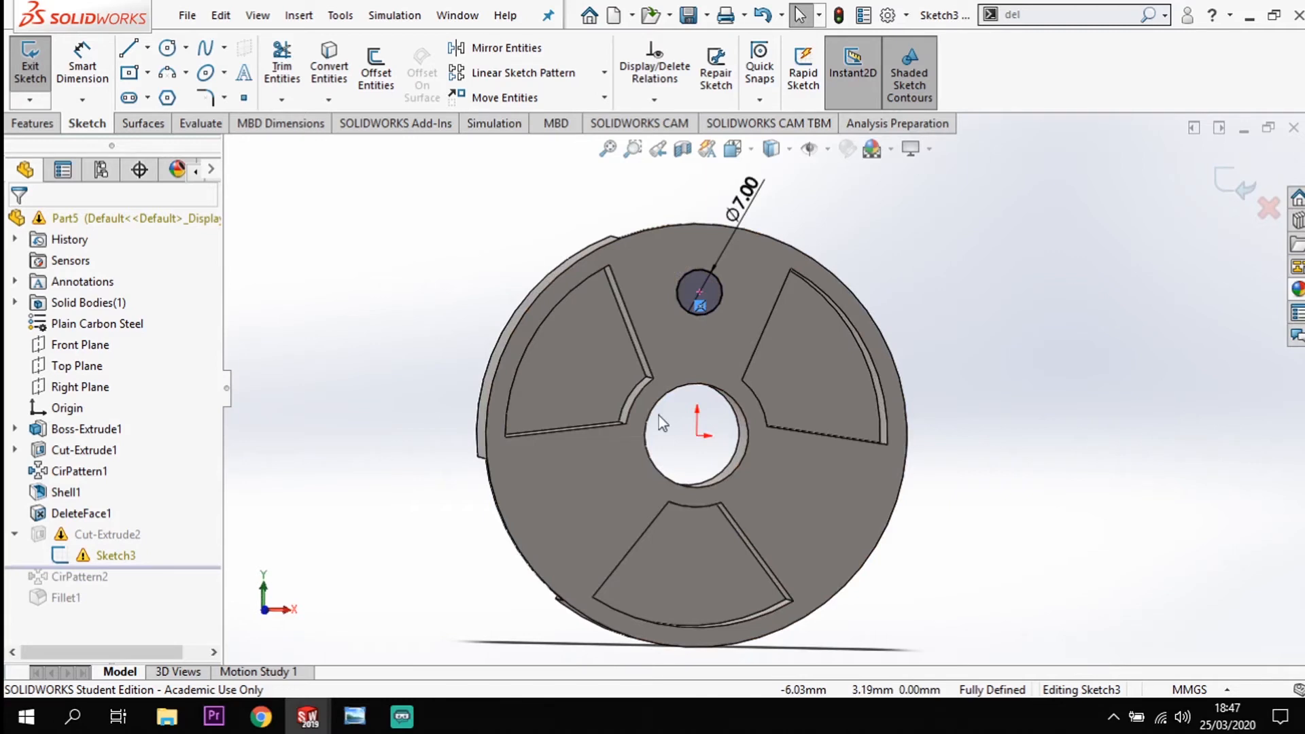
key("Delete")
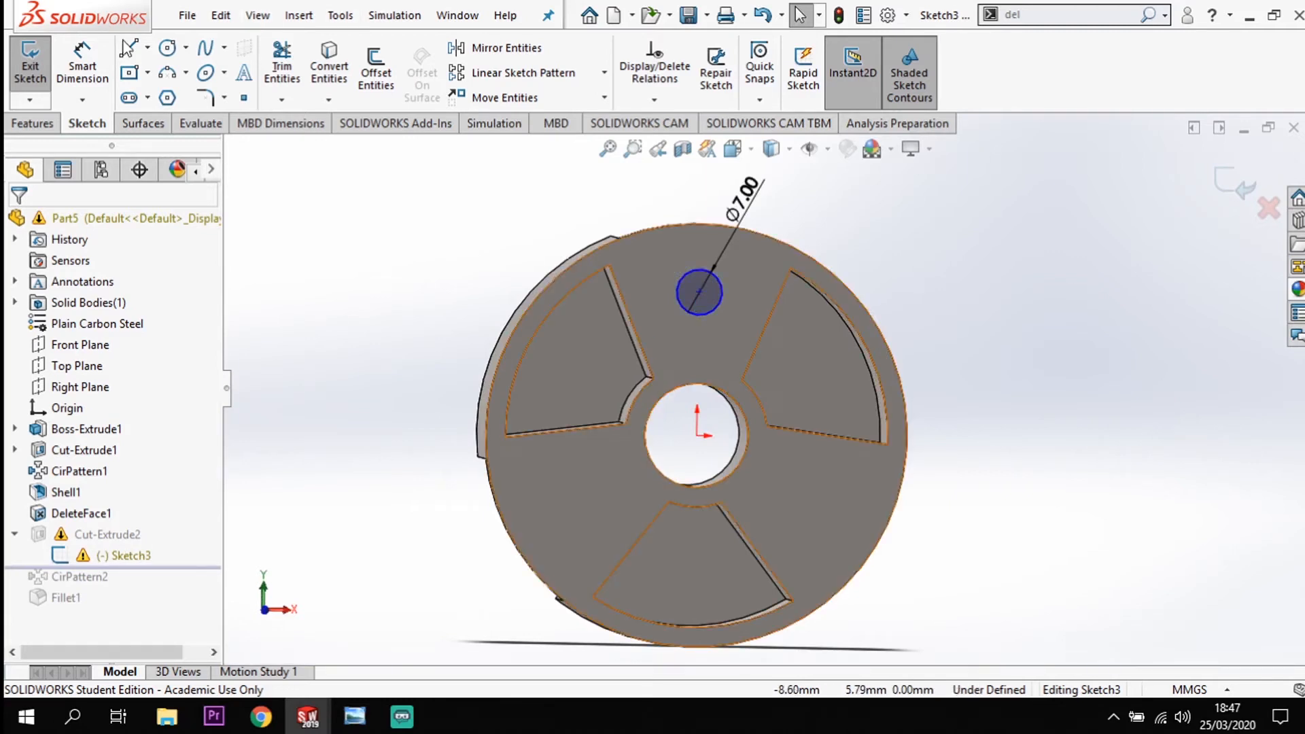
- Sketch a circle of 22 mm radius from the origin through the hole's centre and make it construction geometry
left_click(186, 49)
left_click(201, 73)
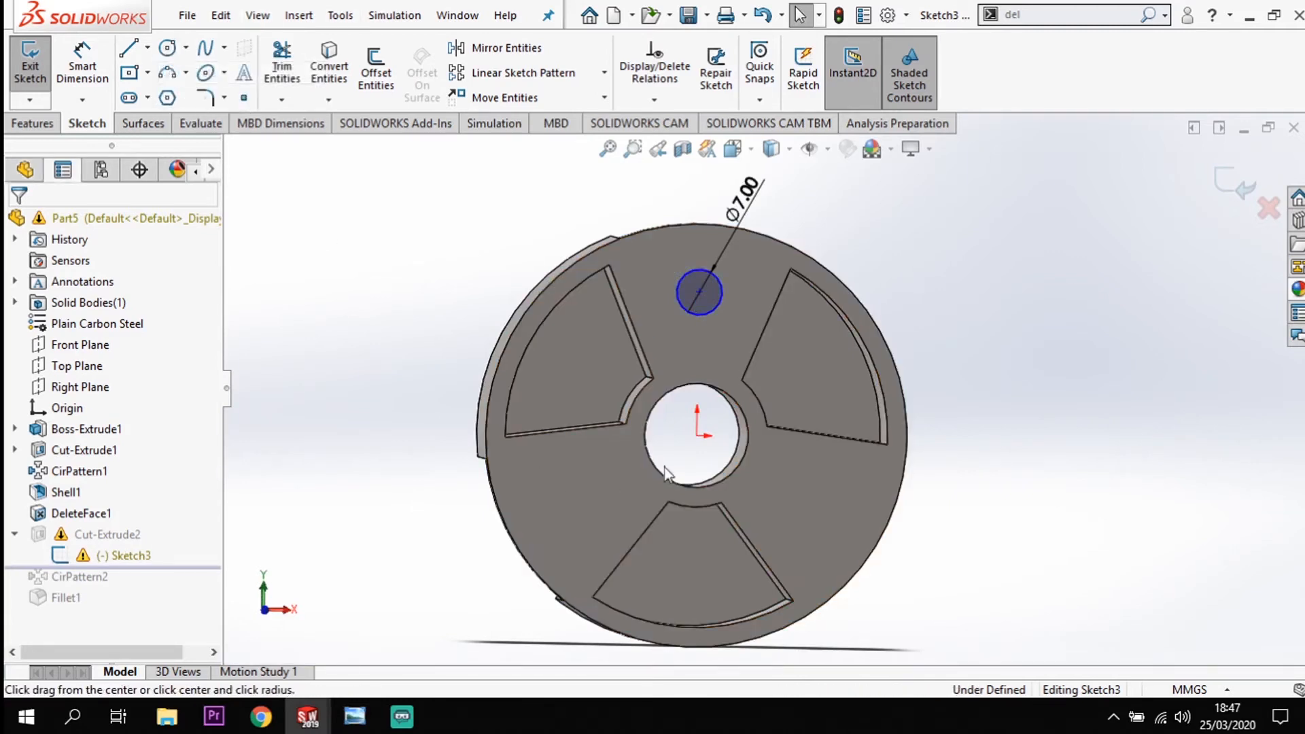
left_click(697, 435)
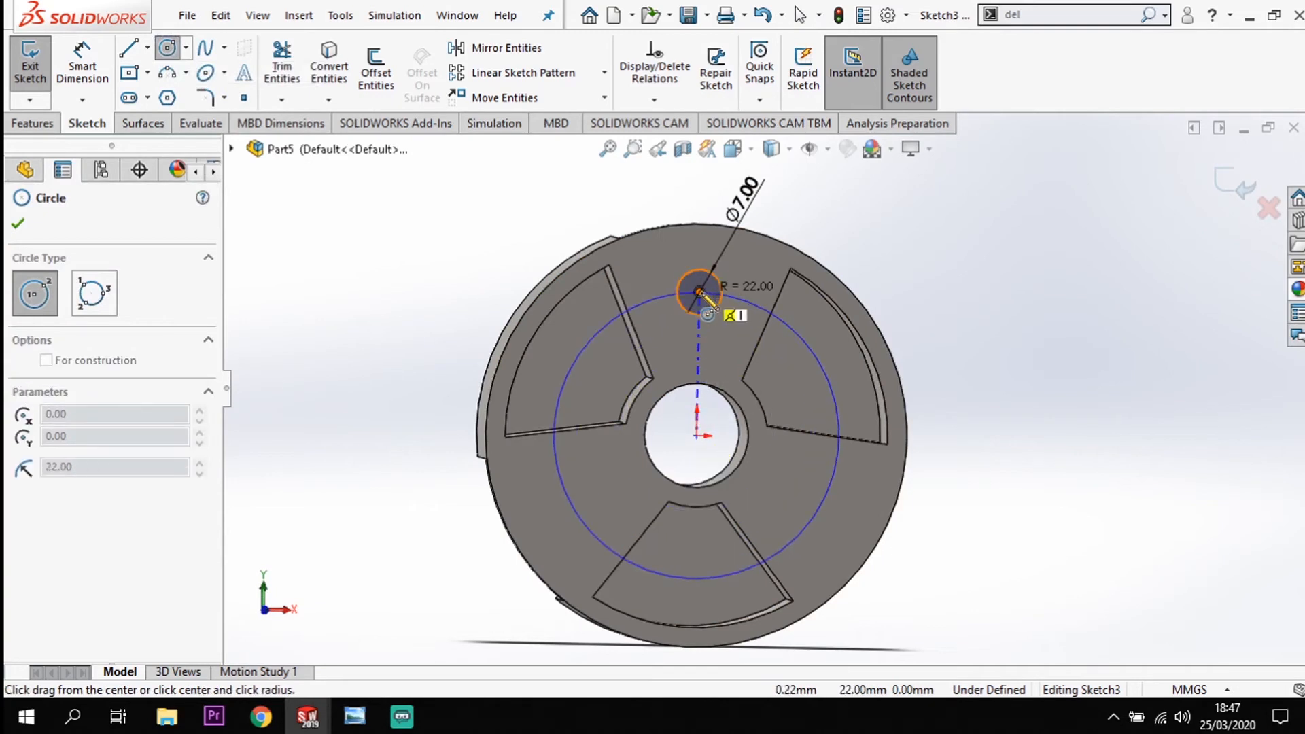
left_click(700, 291)
key("Escape")
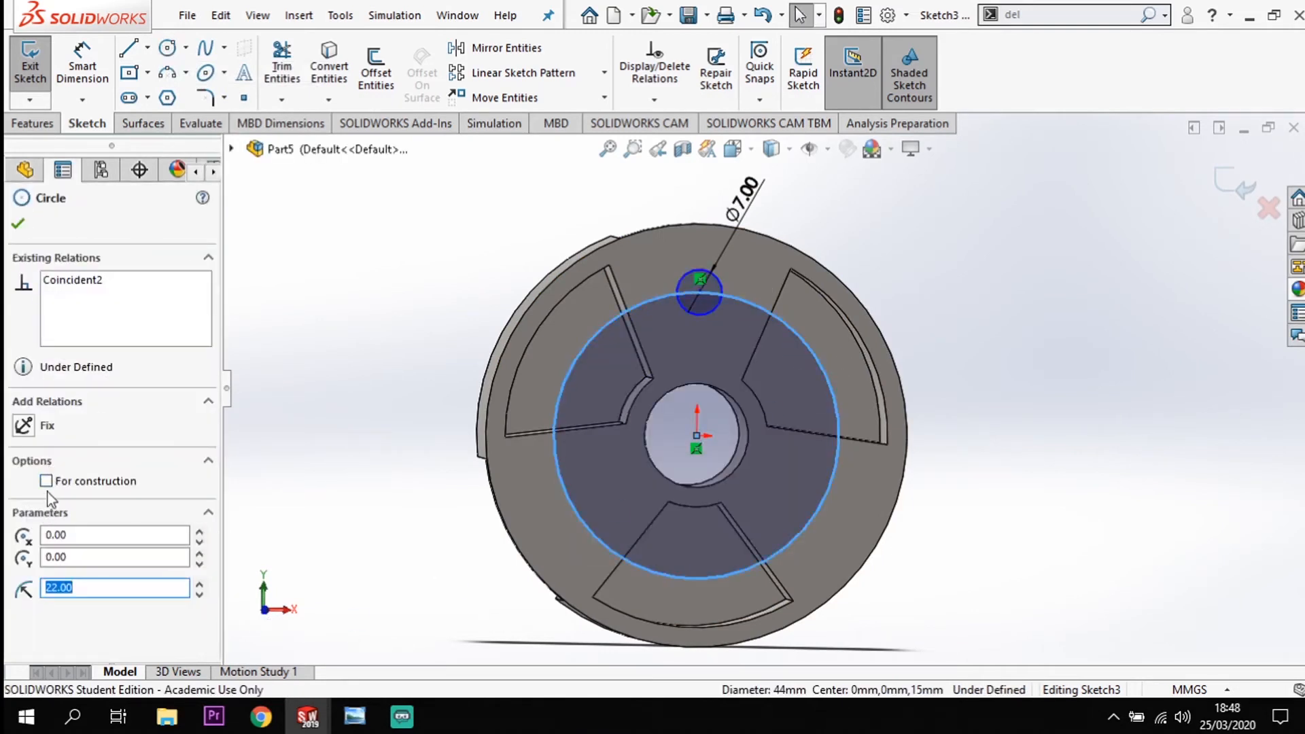
left_click(46, 480)
- Dimension the construction circle's diameter as 44 mm
left_click(82, 66)
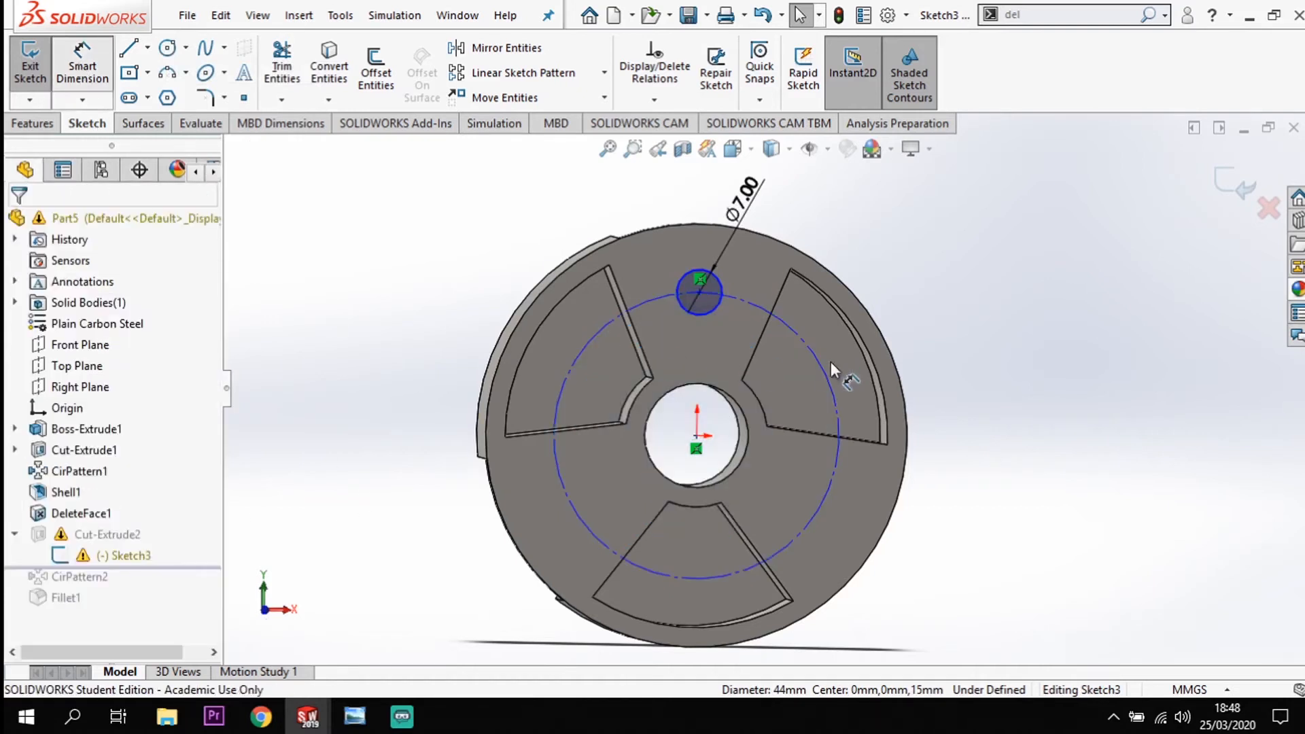
left_click(827, 381)
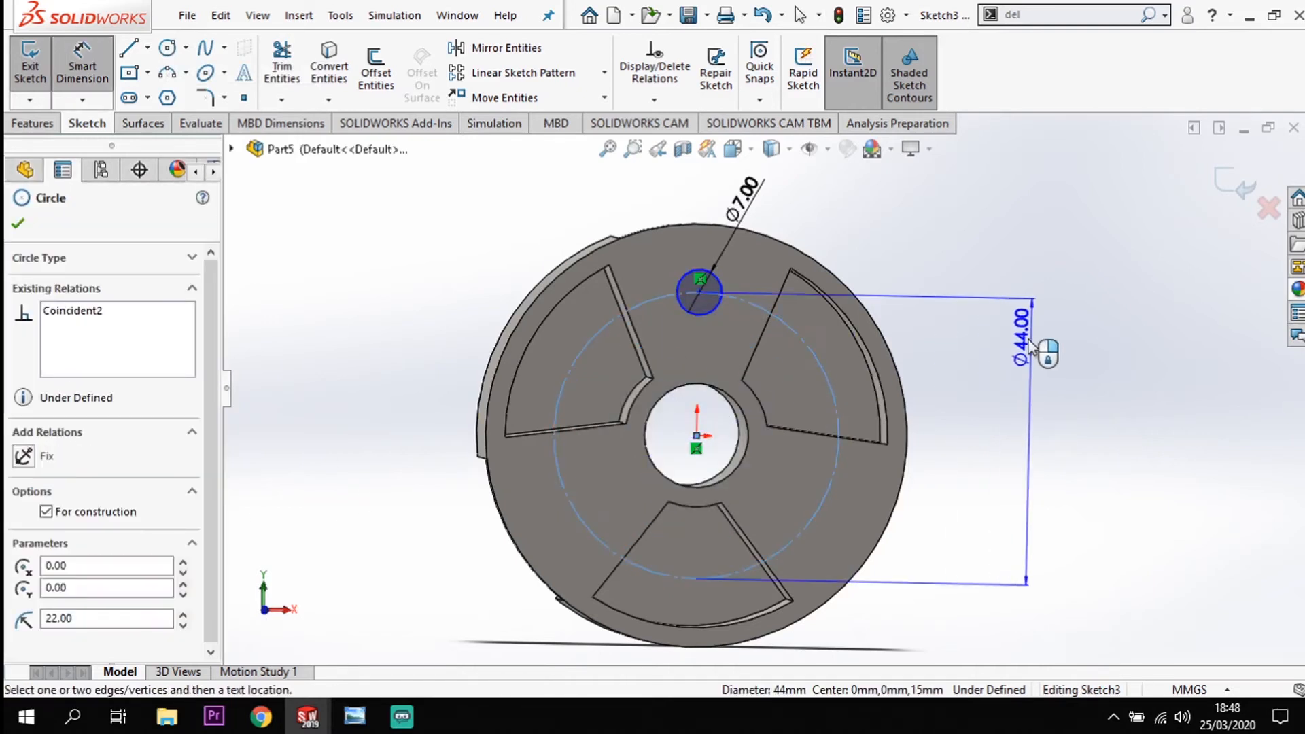
left_click(968, 365)
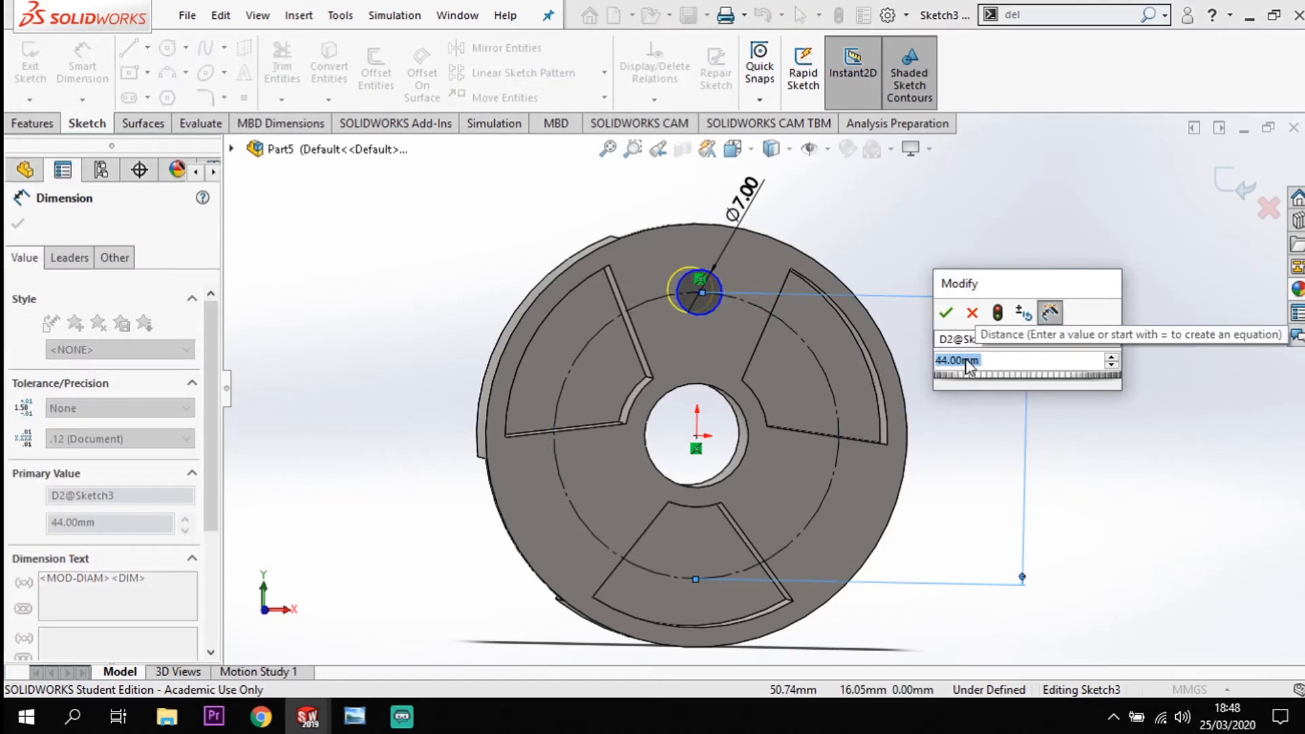
key("Return")
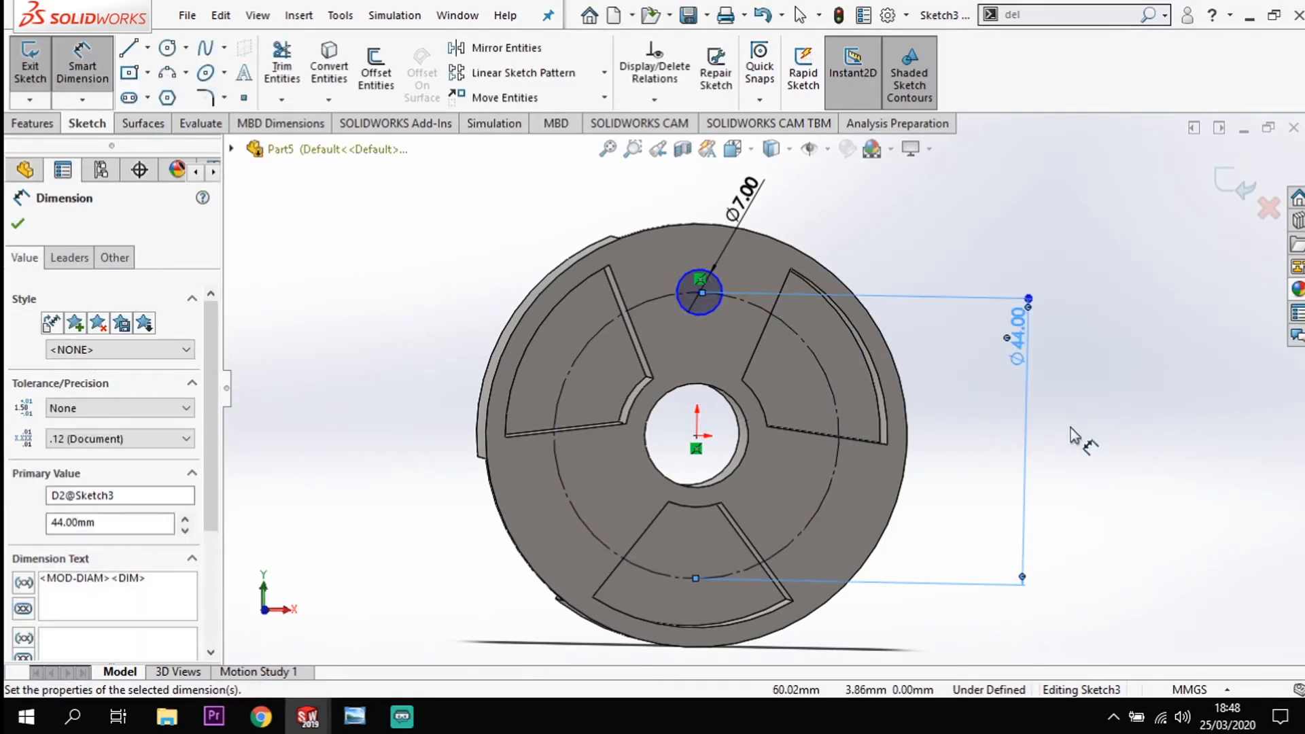
key("Escape")
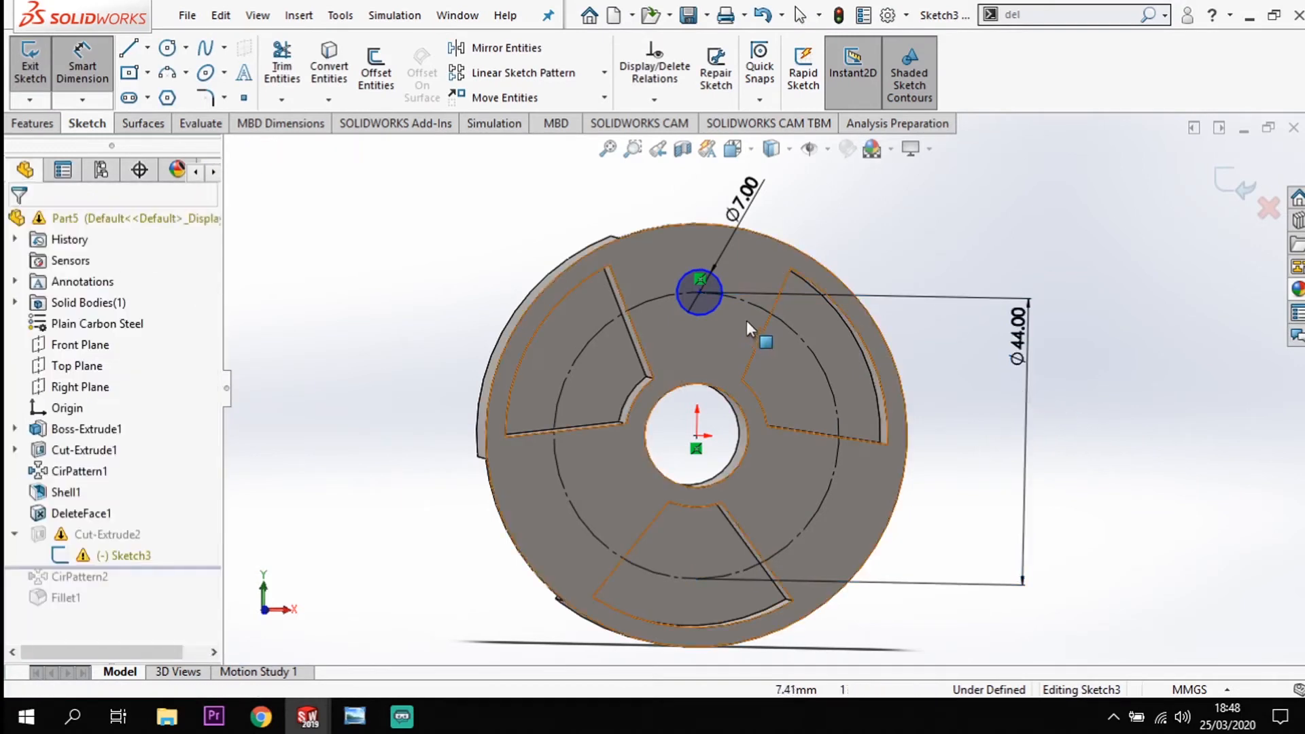
- Add a Vertical relation between the hole's centre and the origin, and finish the hole sketch
key("Escape")
left_click(701, 292)
left_click(696, 436, "ctrl")
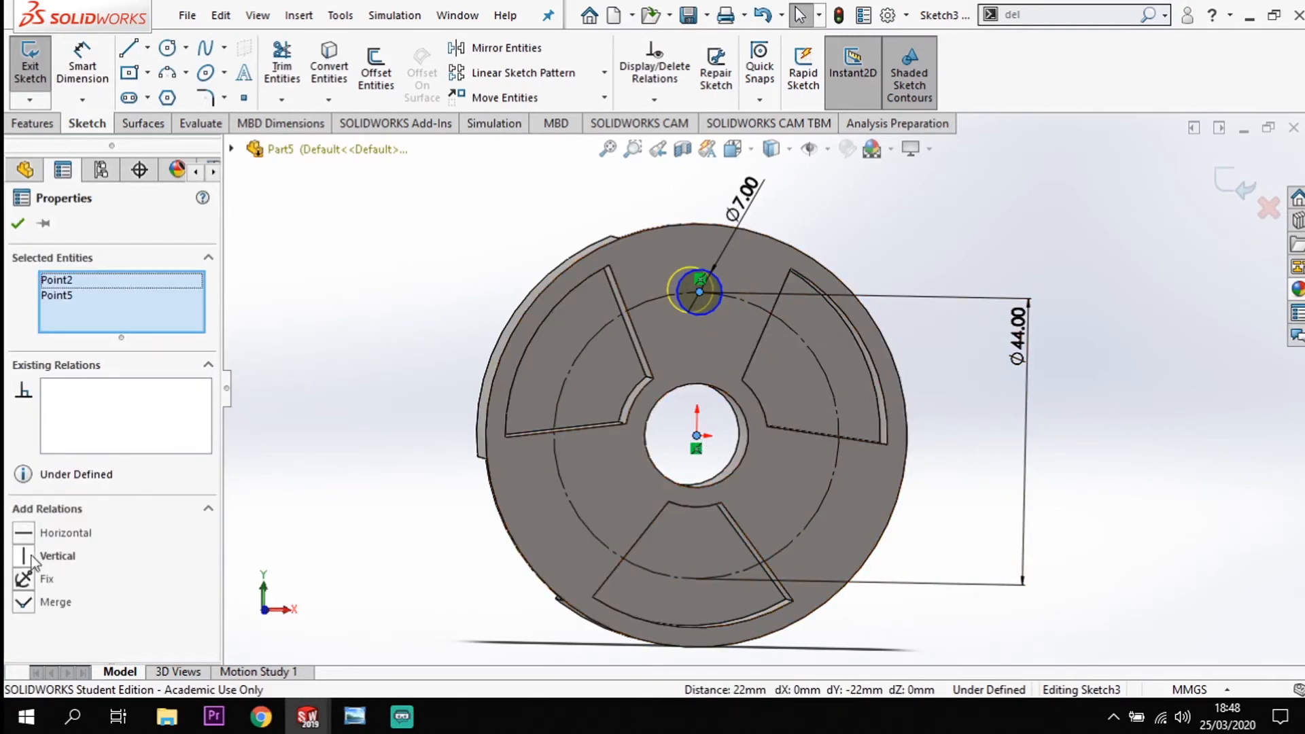
left_click(25, 556)
key("Escape")
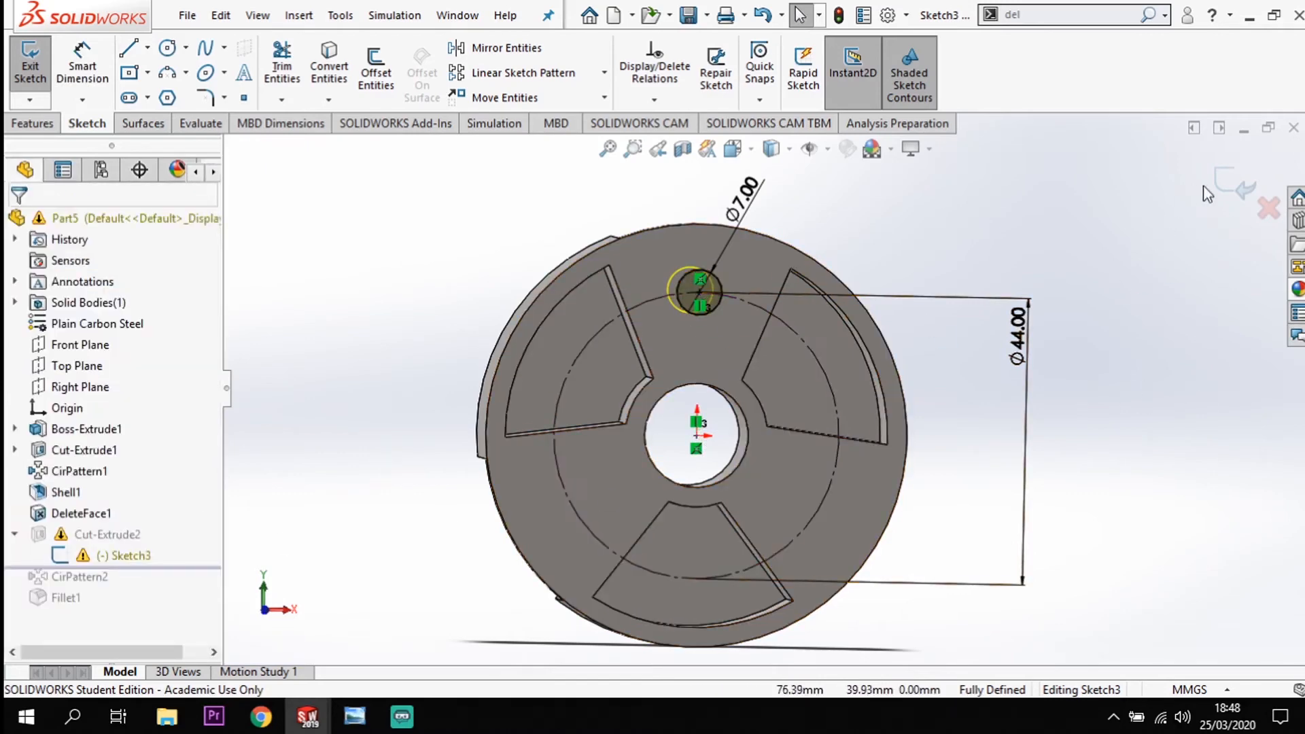
left_click(1244, 190)
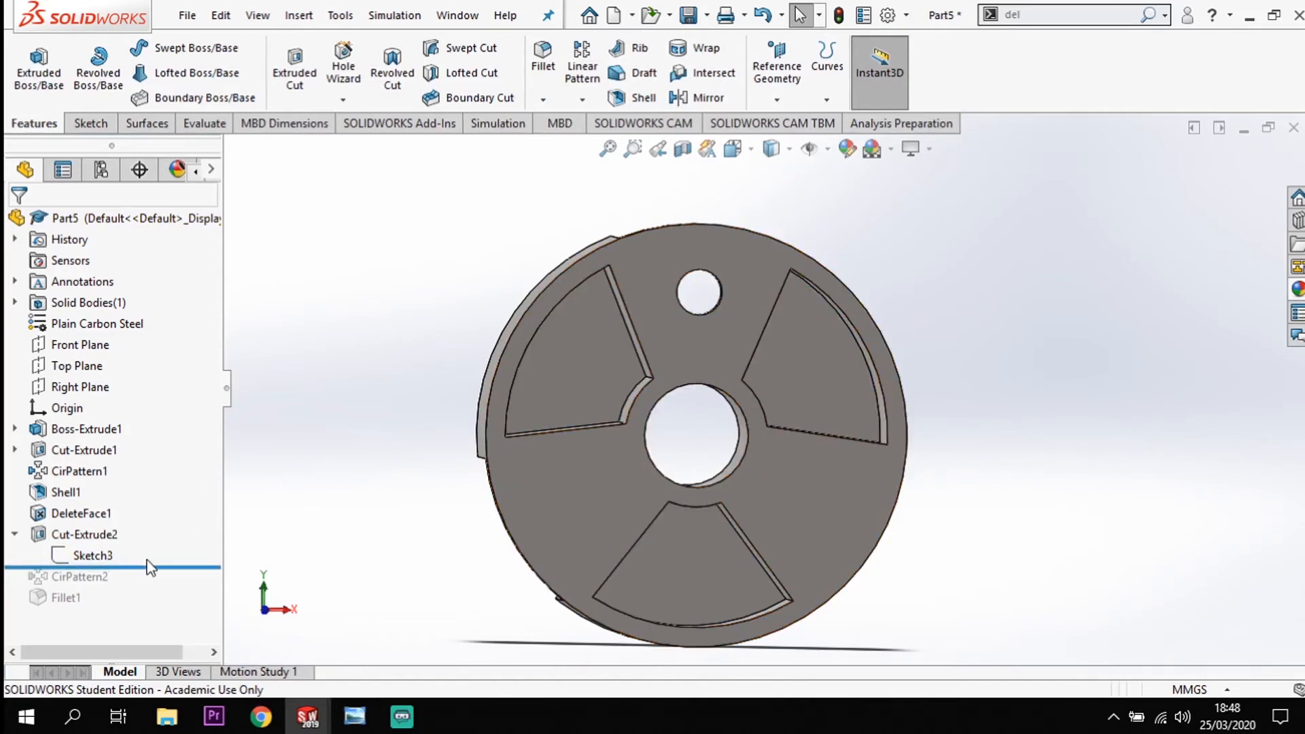
- Roll the history forward past the circular pattern of the hole and set it to 6 instances
left_click_drag(157, 564, 154, 580)
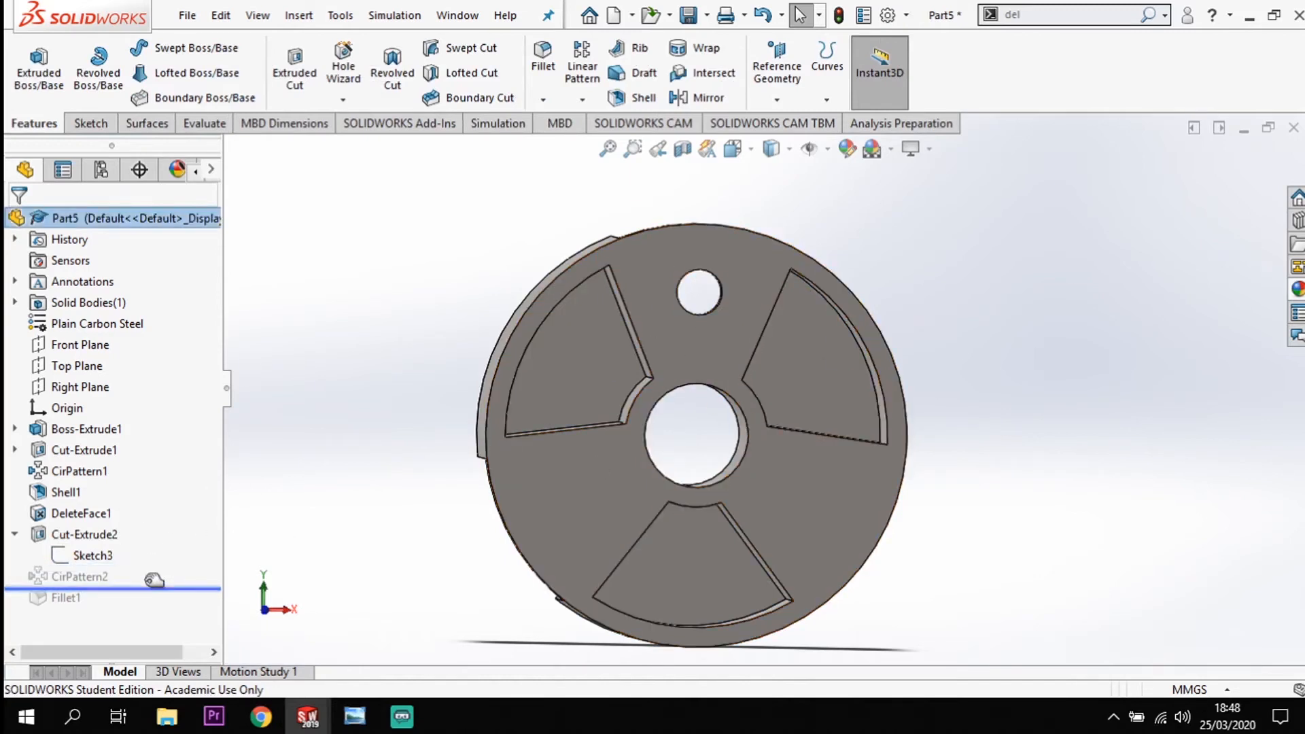
right_click(78, 583)
left_click(94, 231)
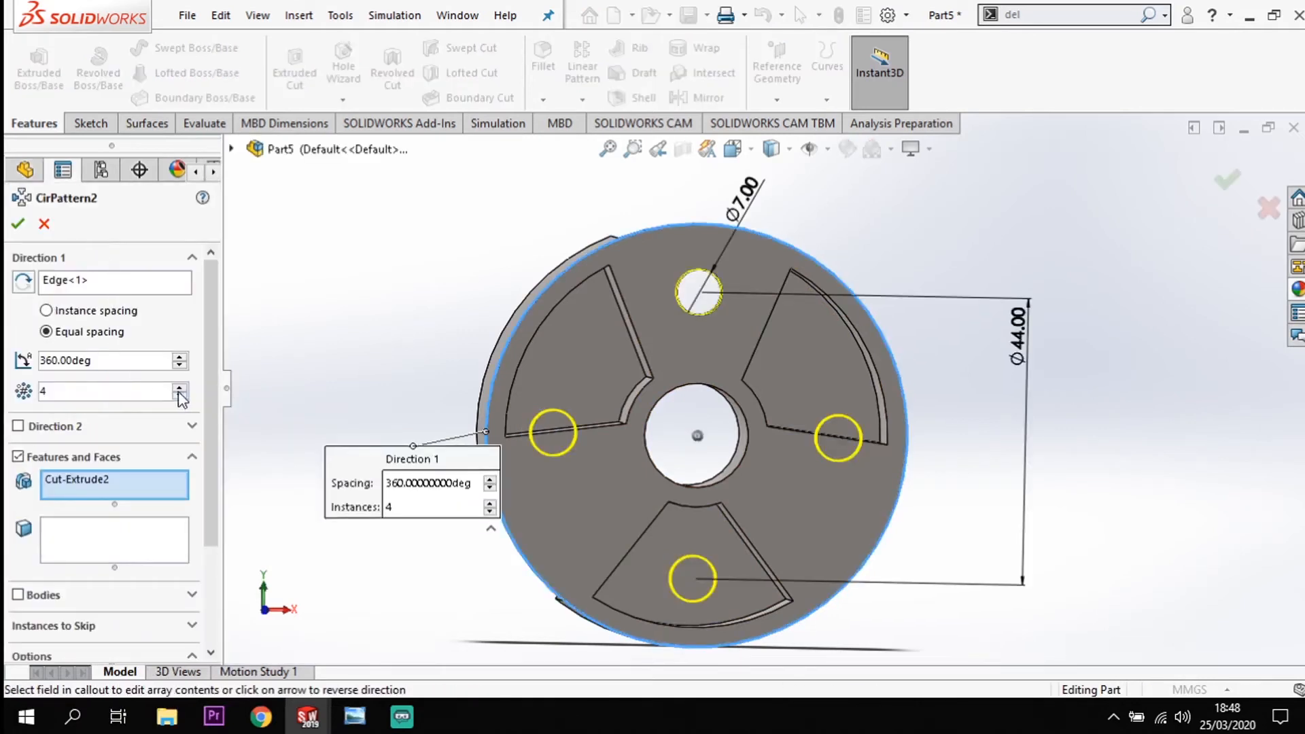
left_click(180, 387)
left_click(180, 388)
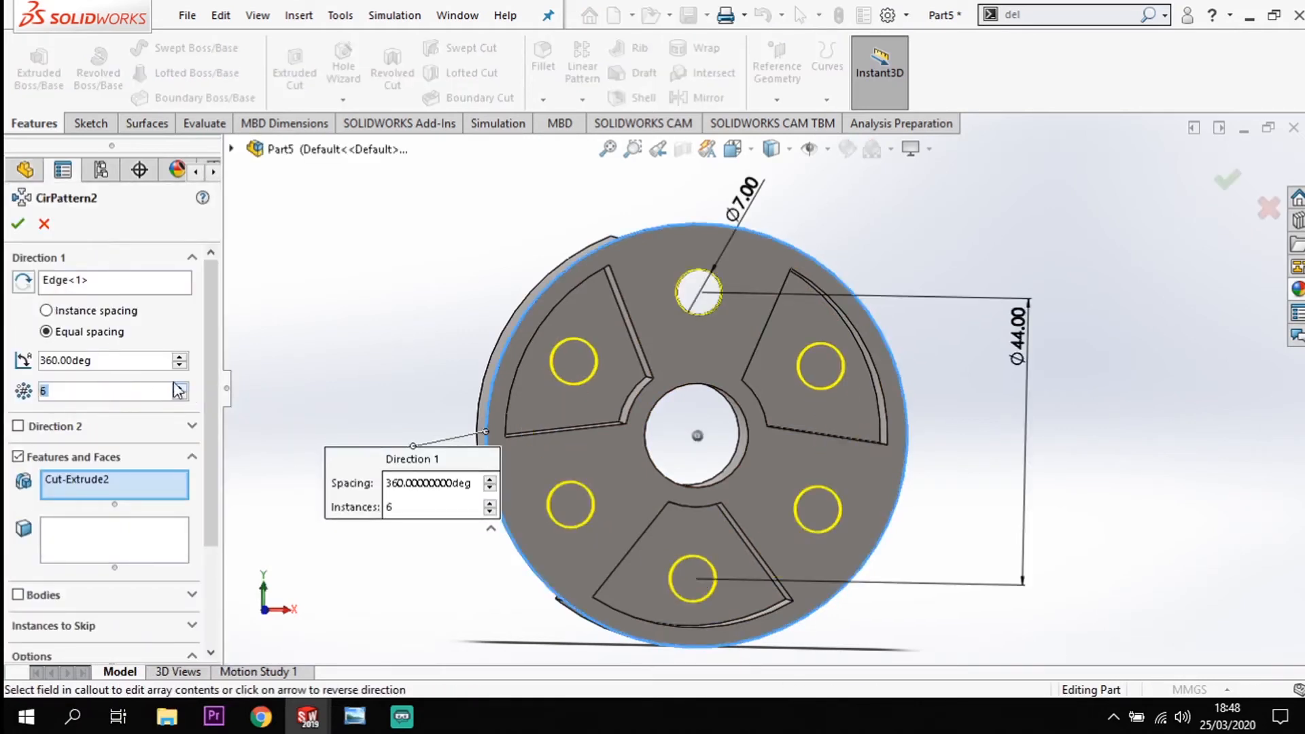
left_click(18, 223)
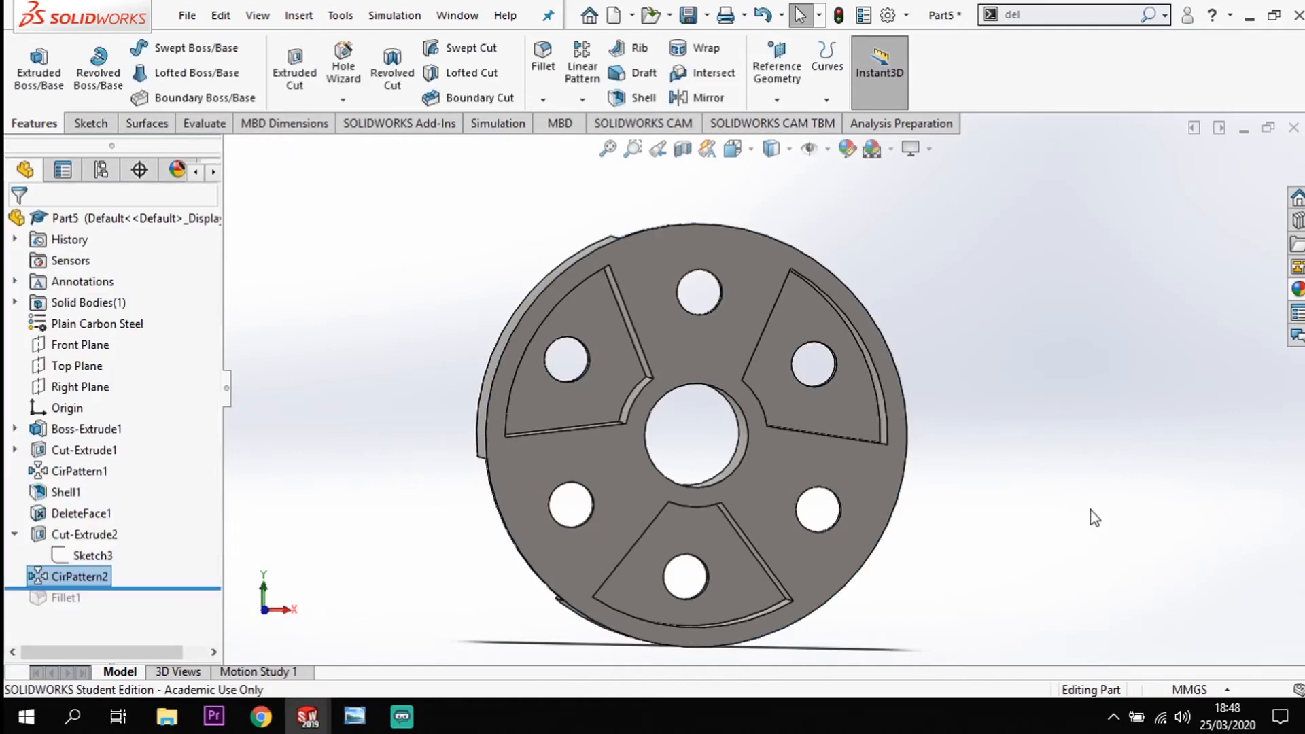
- Roll the feature history forward past the fillet and inspect both sides of the disc
middle_click_drag(1180, 474, 1025, 516)
key("ctrl+1")
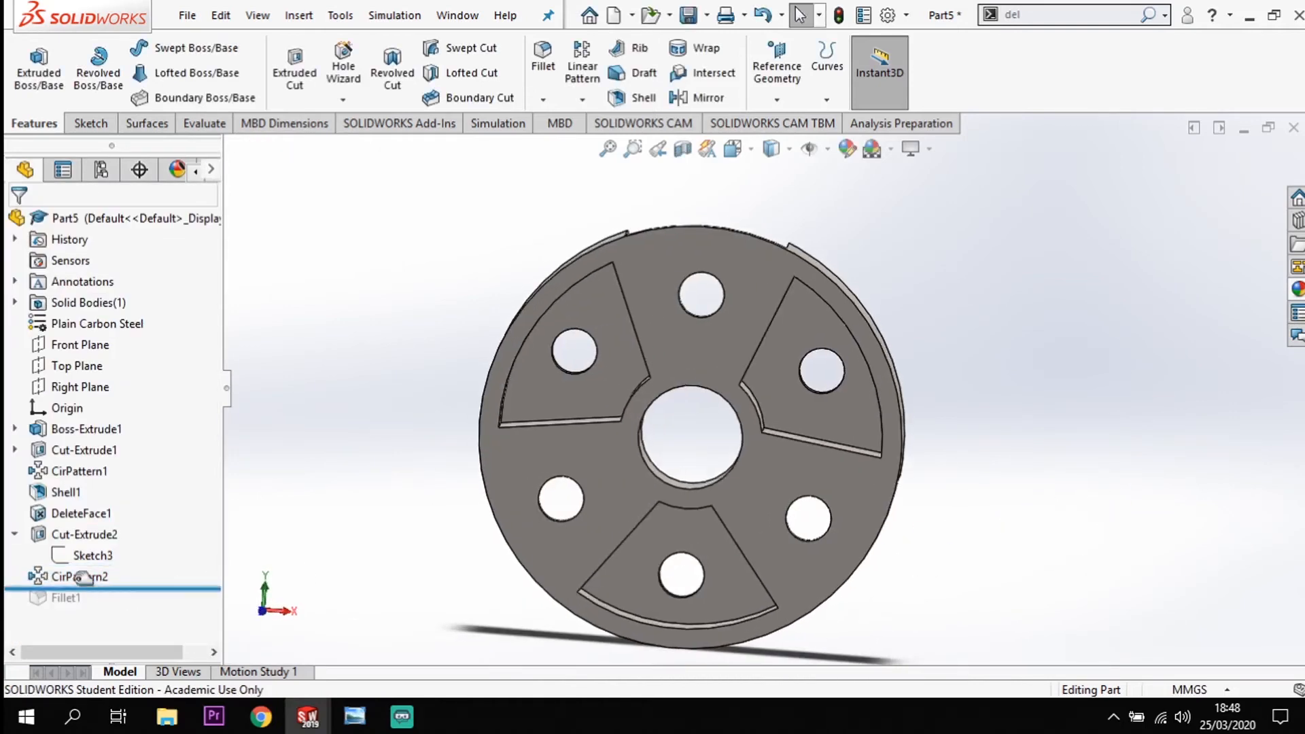
left_click(15, 534)
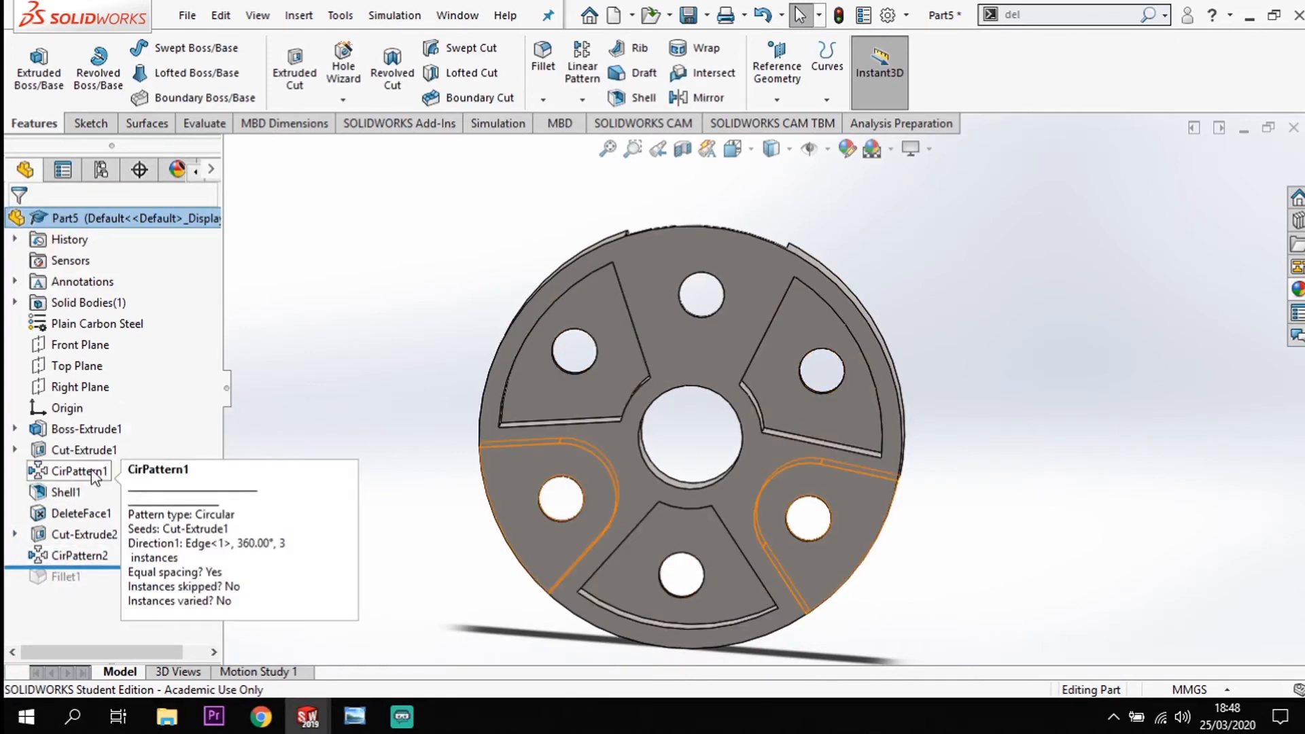
middle_click_drag(339, 434, 365, 428)
left_click_drag(166, 566, 159, 588)
middle_click_drag(320, 561, 293, 455)
middle_click_drag(811, 335, 994, 575)
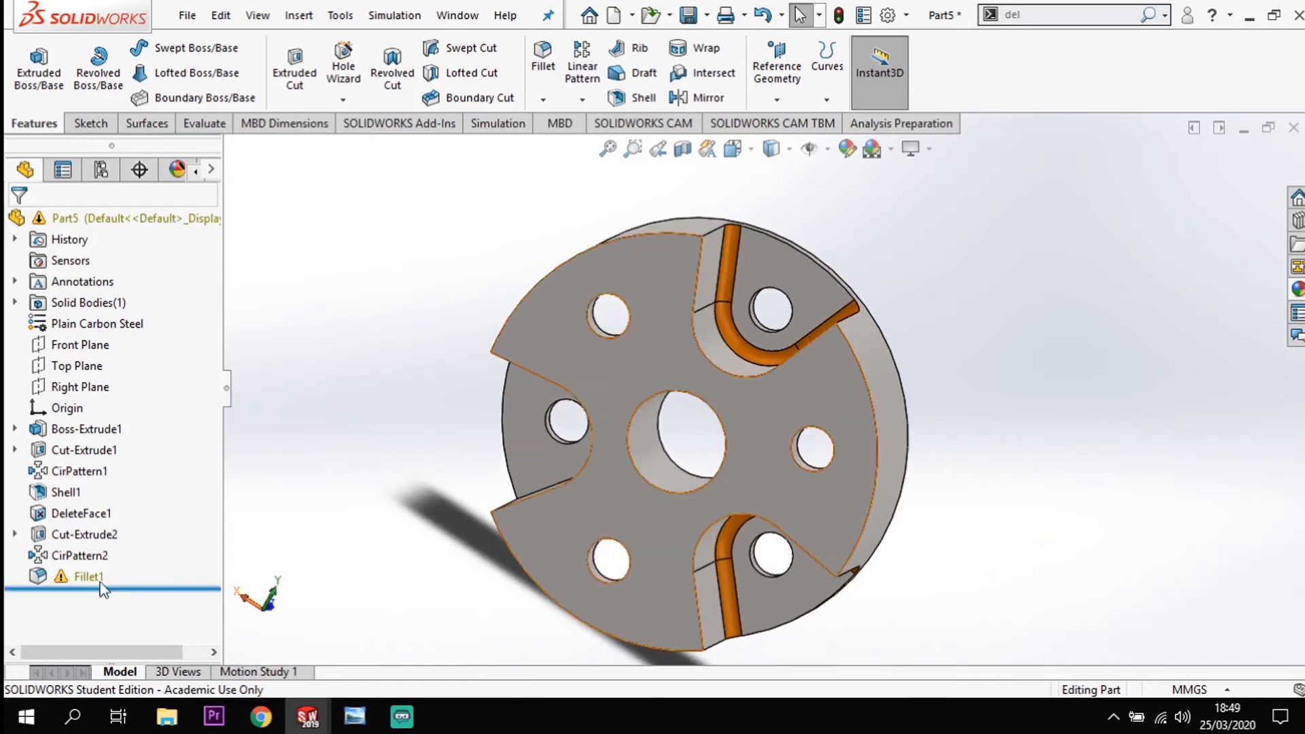
- Edit the fillet feature and add the inner floor edge of the round-bottomed cut that lacks a fillet
right_click(81, 578)
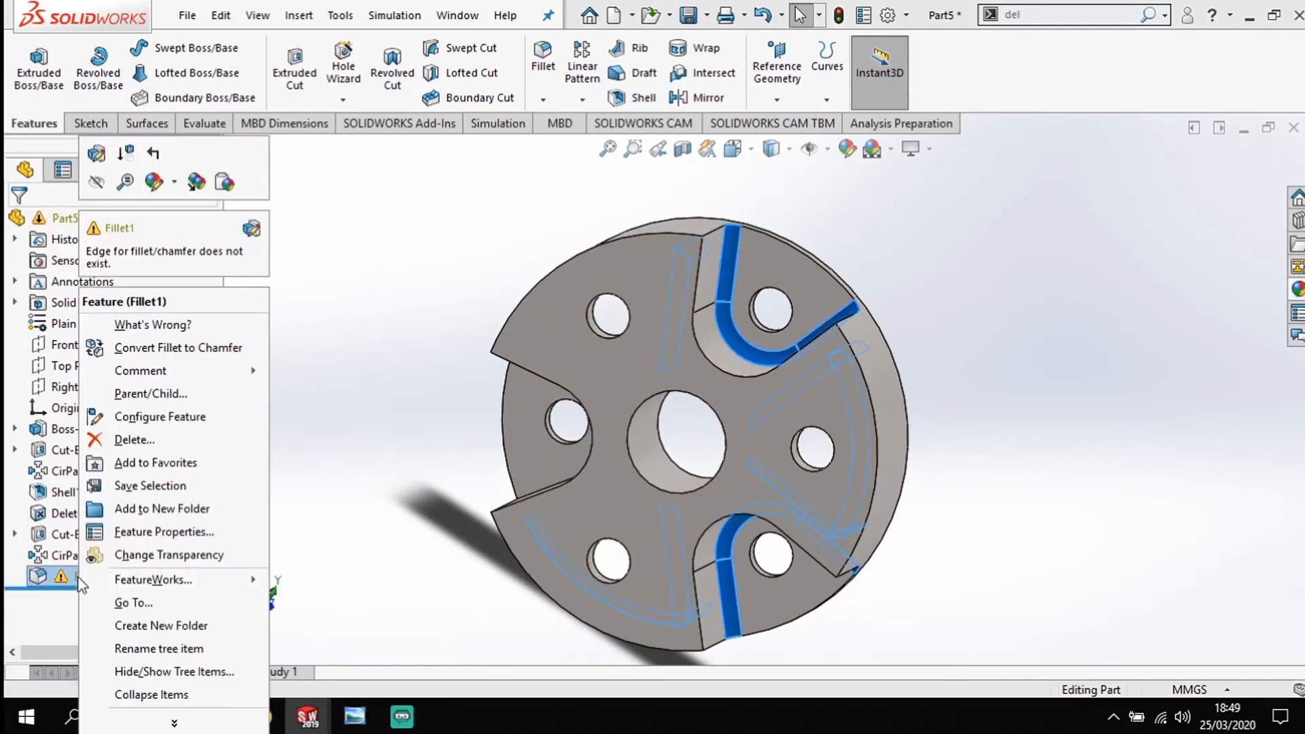
left_click(96, 156)
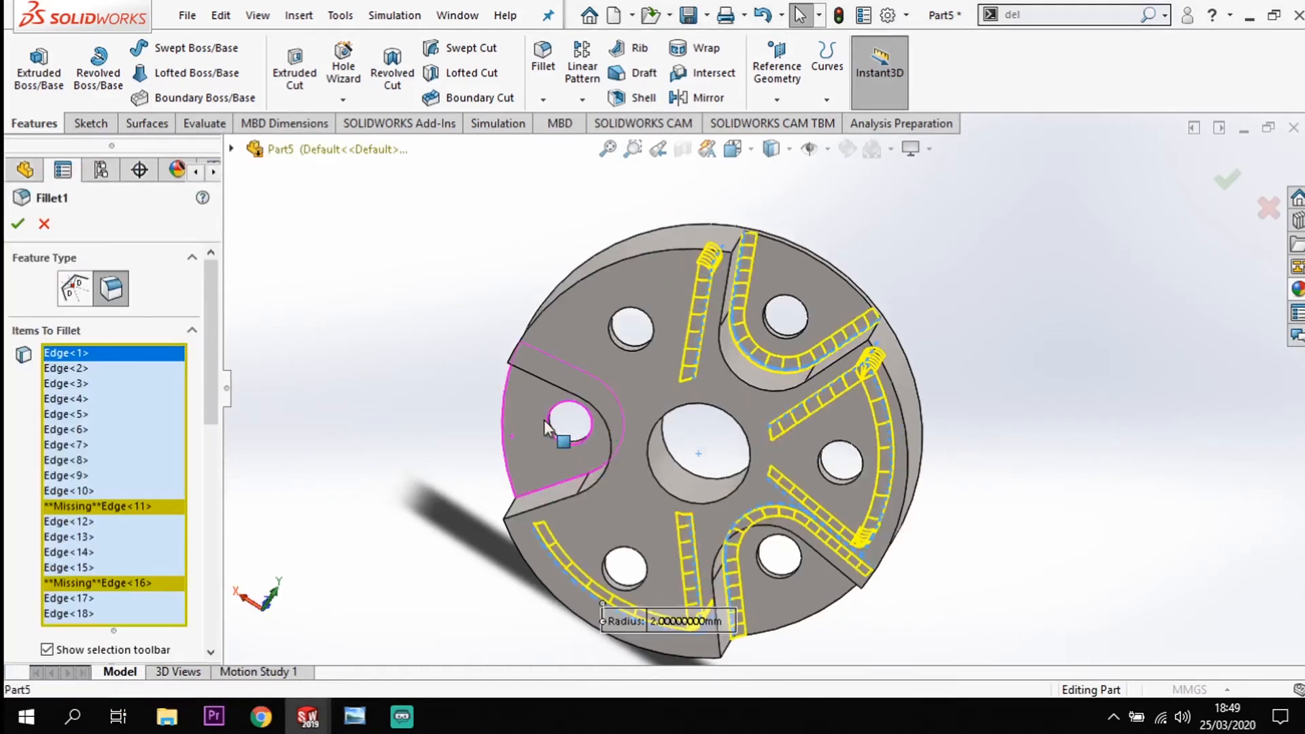
middle_click_drag(610, 430, 645, 431)
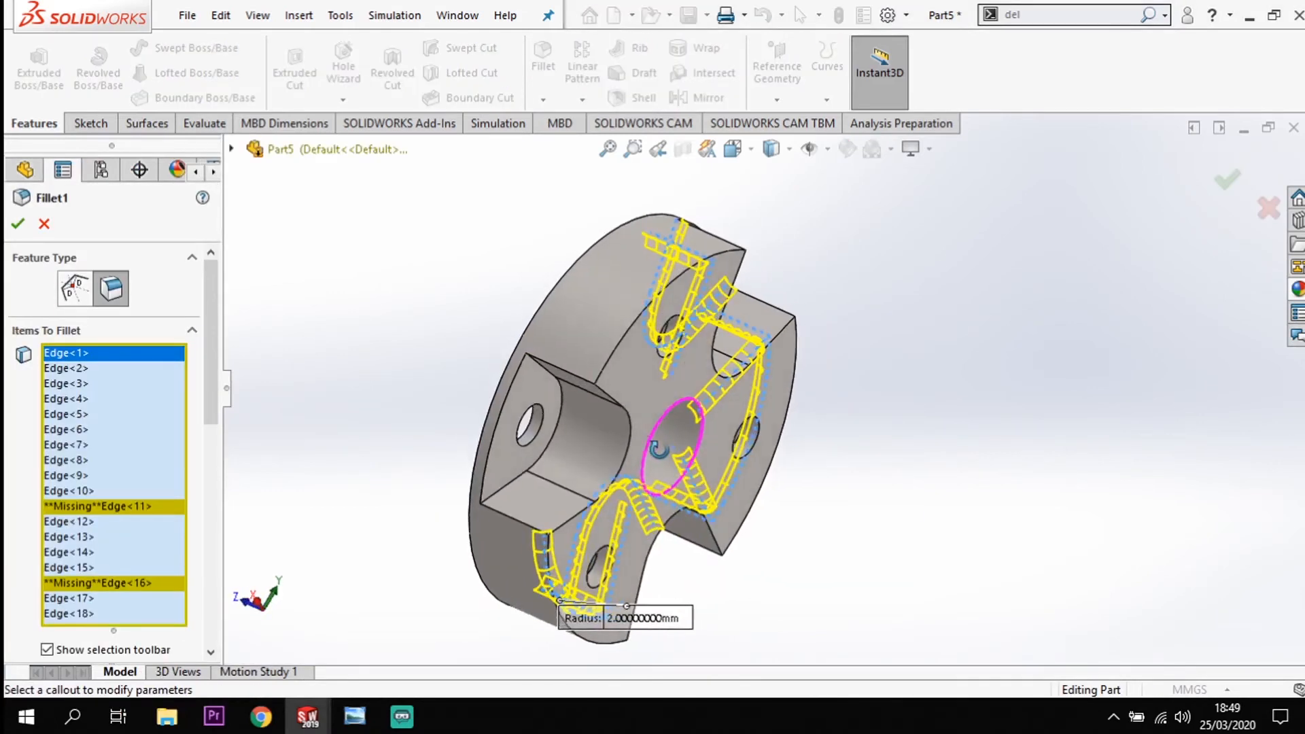
left_click(560, 426)
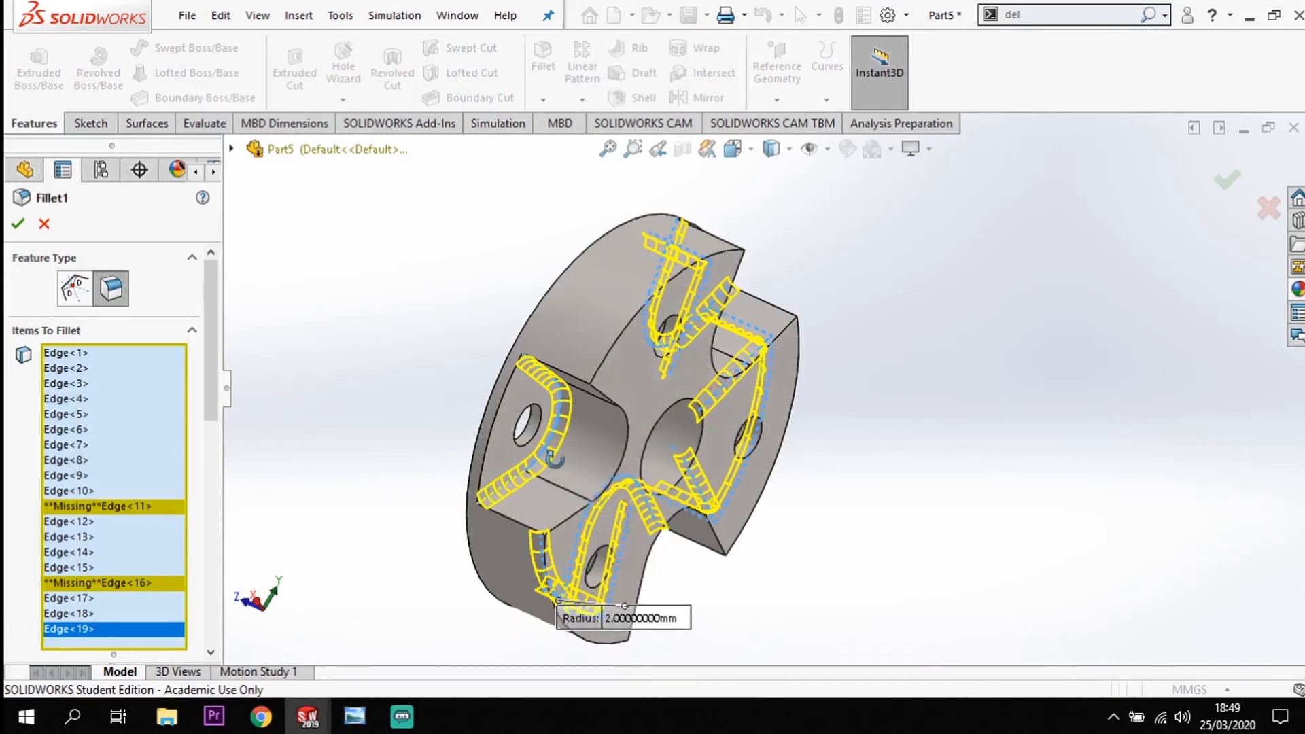
- Add the remaining unfilleted pocket floor edges to the fillet, accept it and remove the missing edge references
middle_click_drag(554, 459, 707, 731)
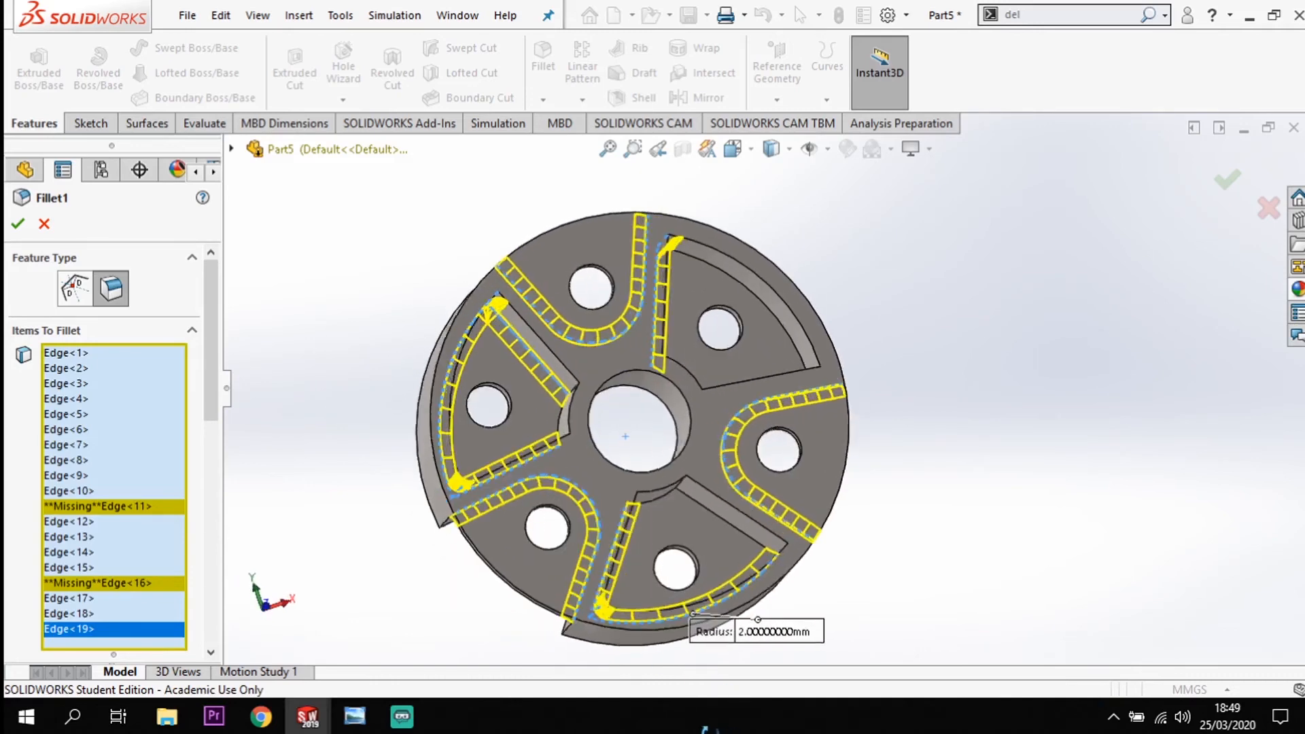
left_click(777, 316)
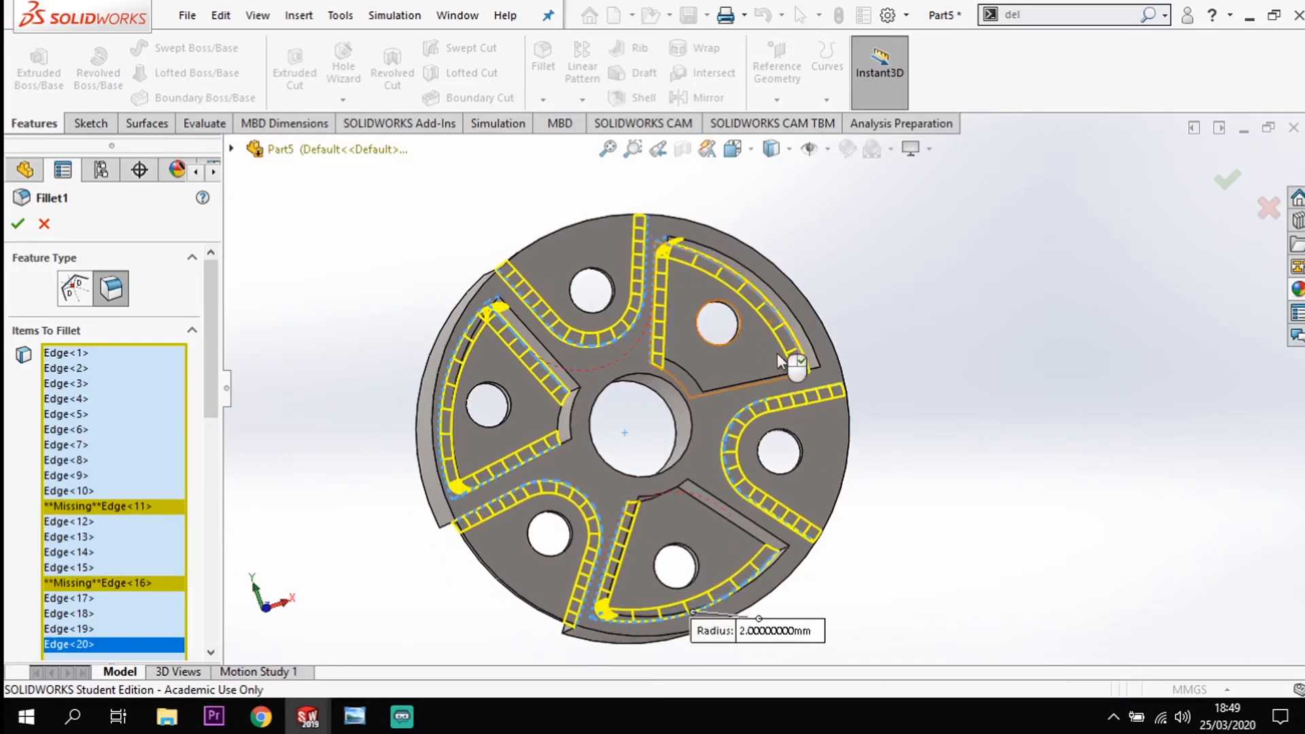
middle_click_drag(777, 353, 756, 374)
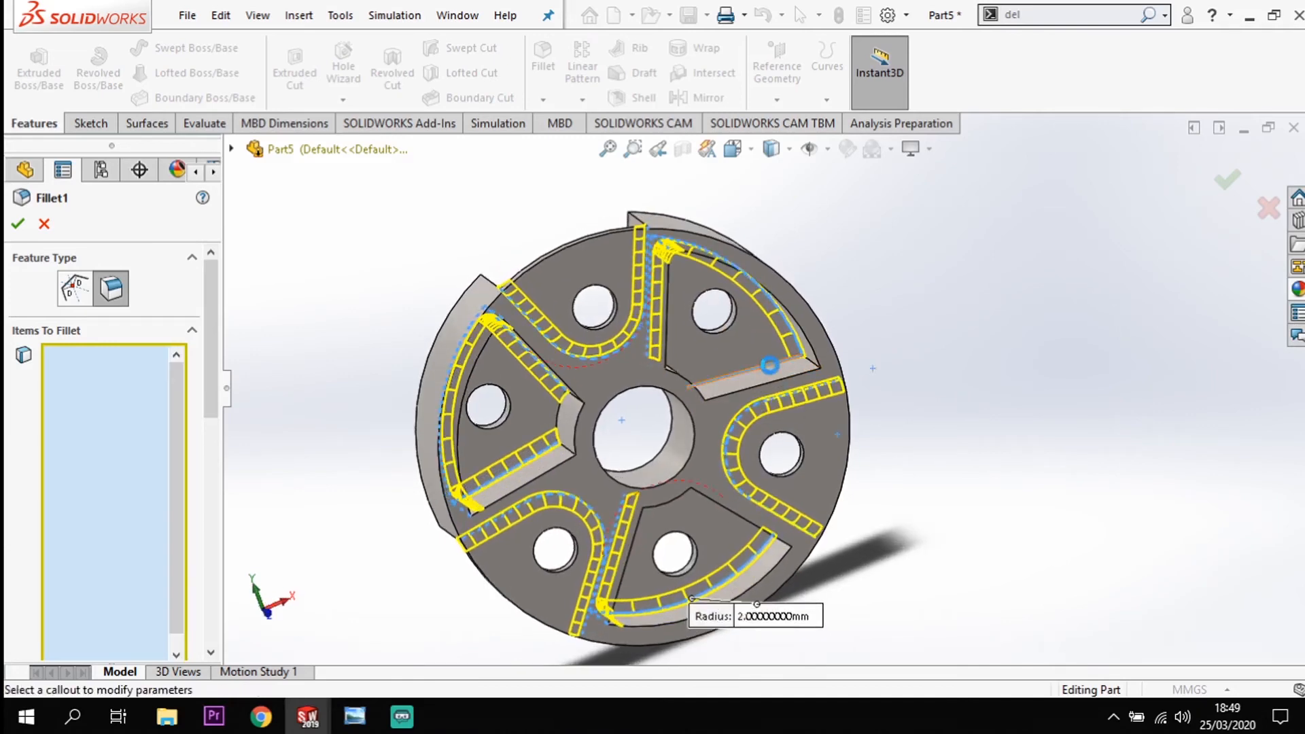
left_click(1018, 312)
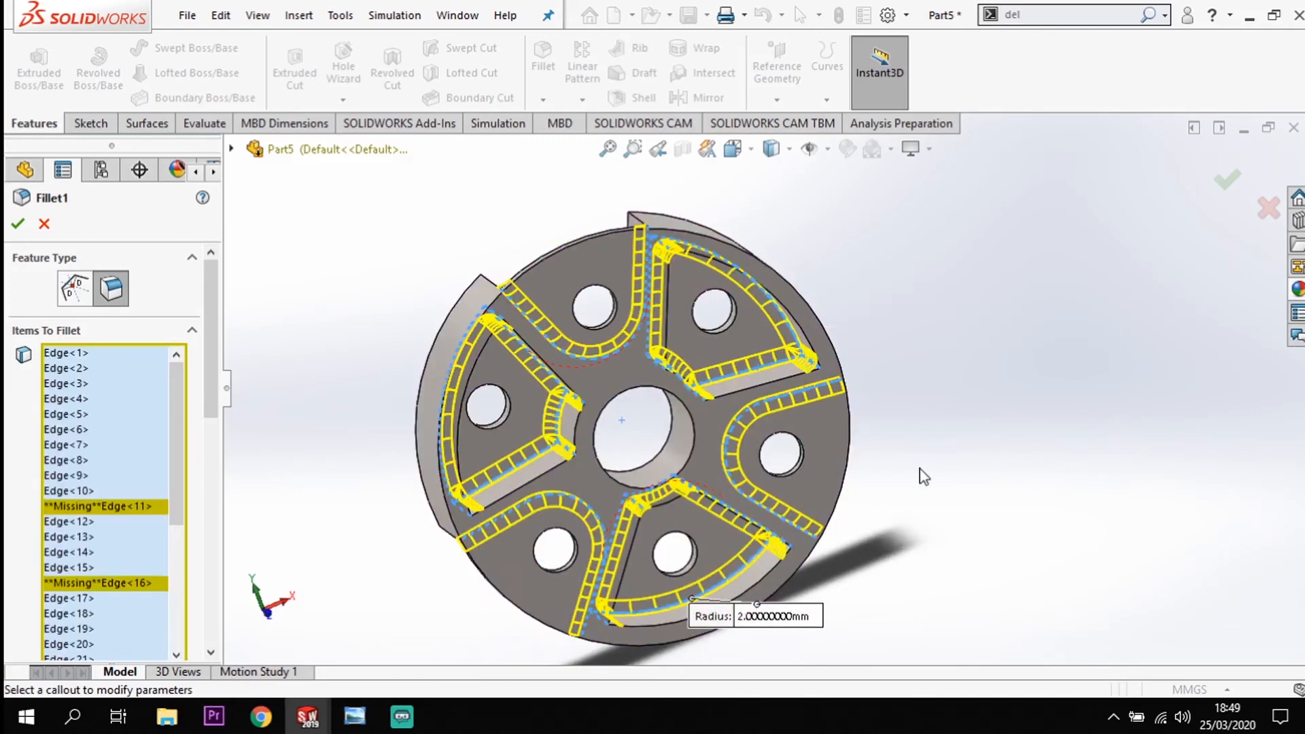
mouse_move(929, 488)
middle_mouse_down()
mouse_move(883, 417)
mouse_move(938, 476)
middle_mouse_up()
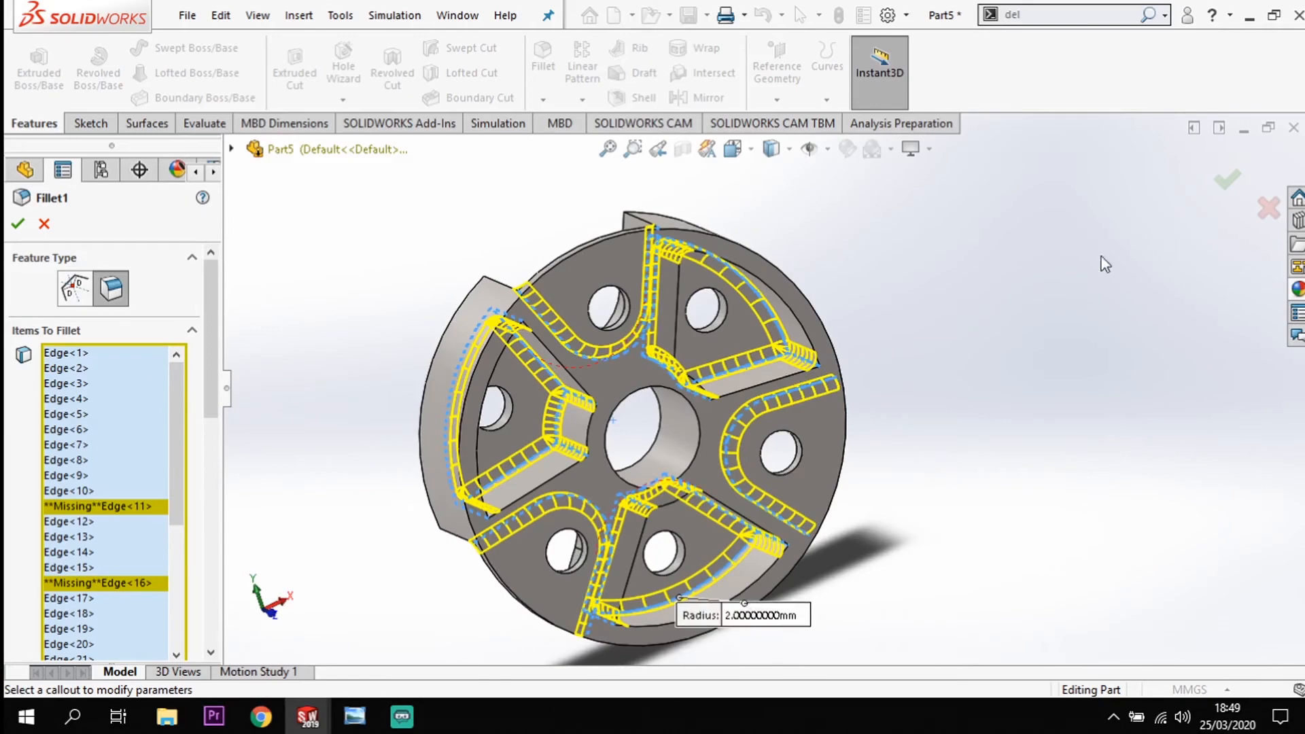
middle_click_drag(945, 342, 680, 353)
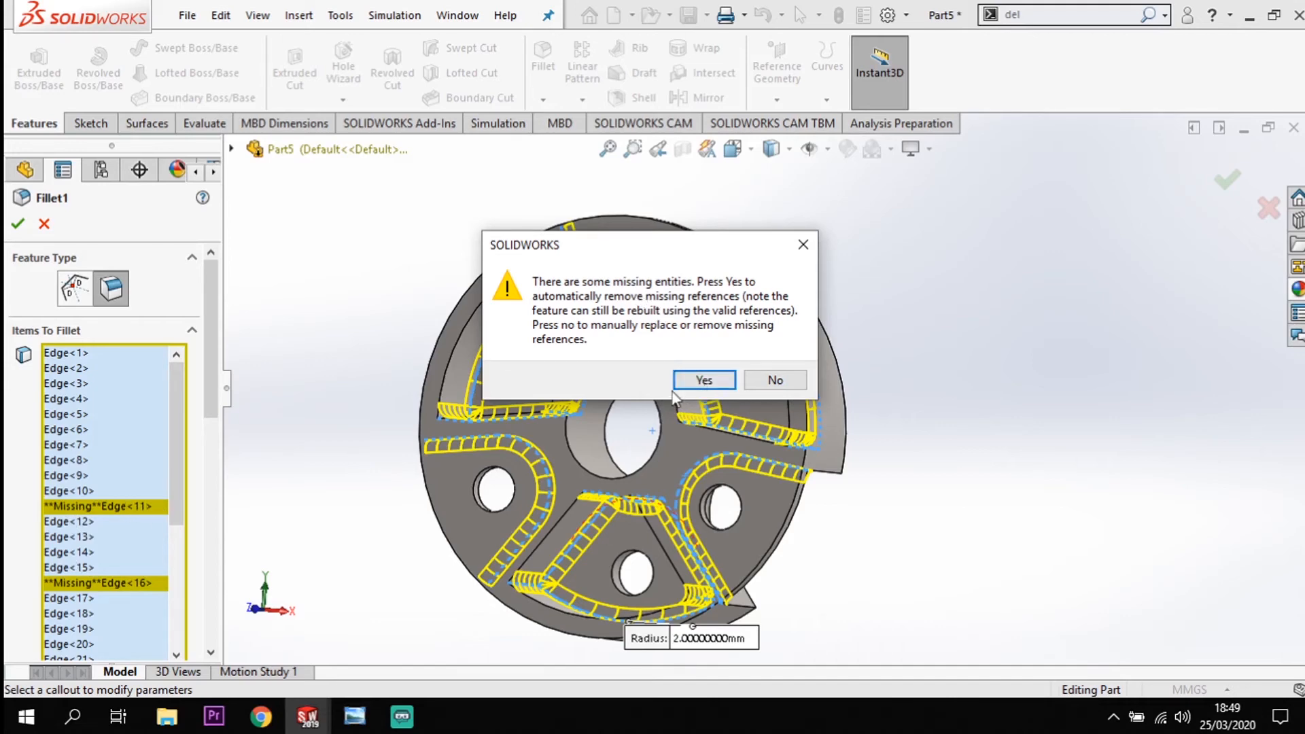
left_click(704, 380)
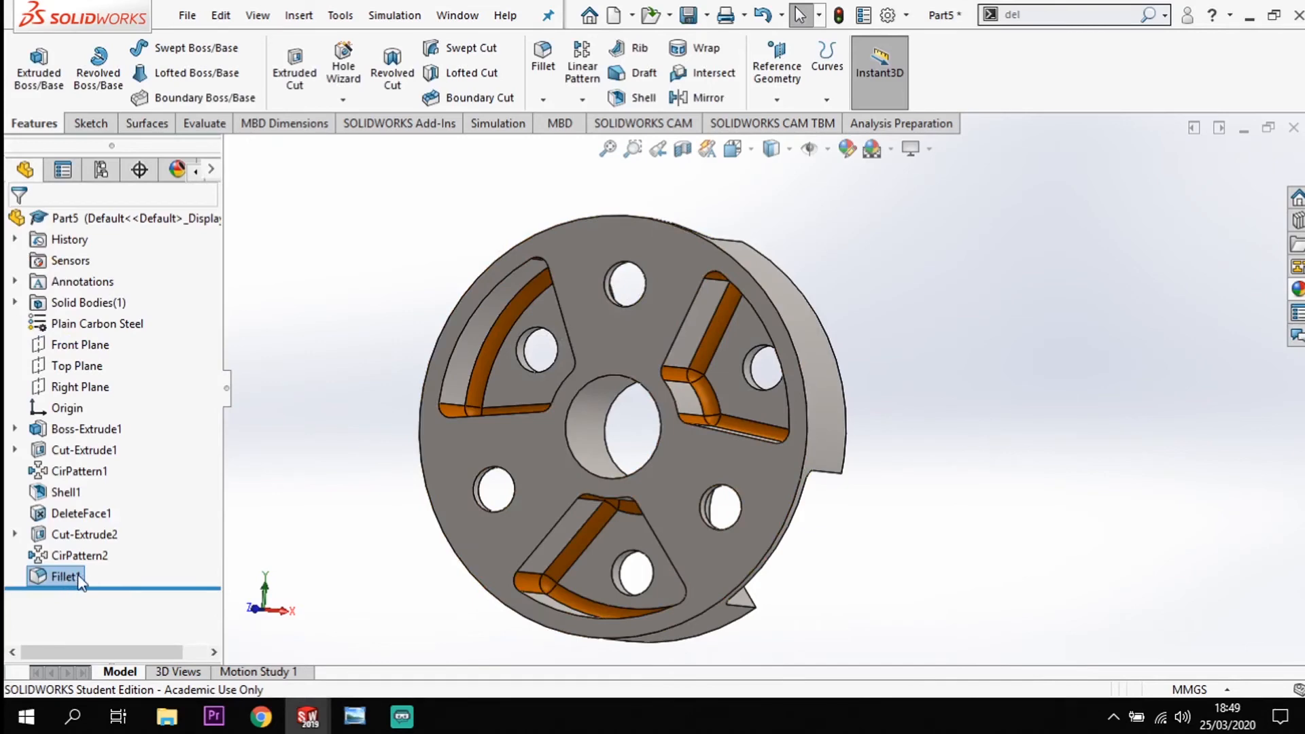
- Check the repaired fillets on both sides of the disc and create a static simulation study named Static 1
middle_click_drag(409, 507, 483, 541)
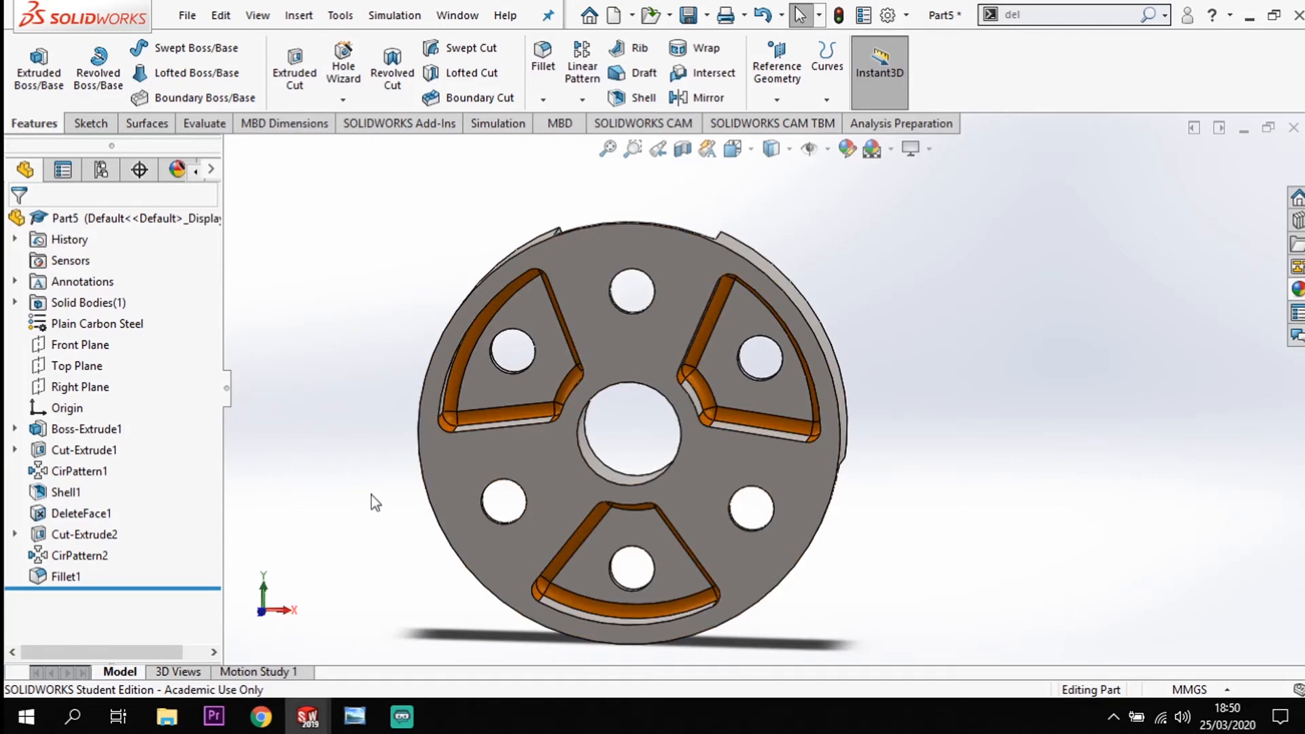
scroll(722, 335, "up", 5)
mouse_move(927, 460)
middle_mouse_down()
mouse_move(906, 466)
mouse_move(919, 469)
middle_mouse_up()
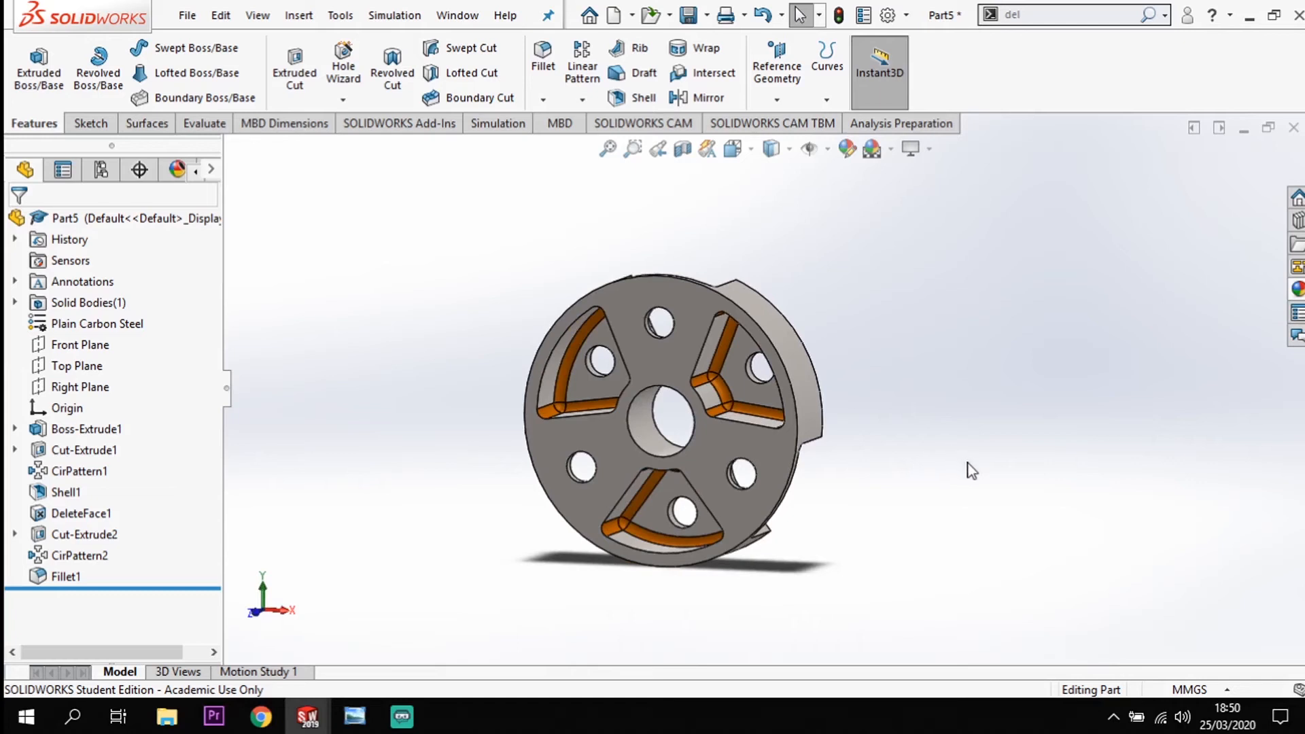
middle_click_drag(972, 470, 760, 394)
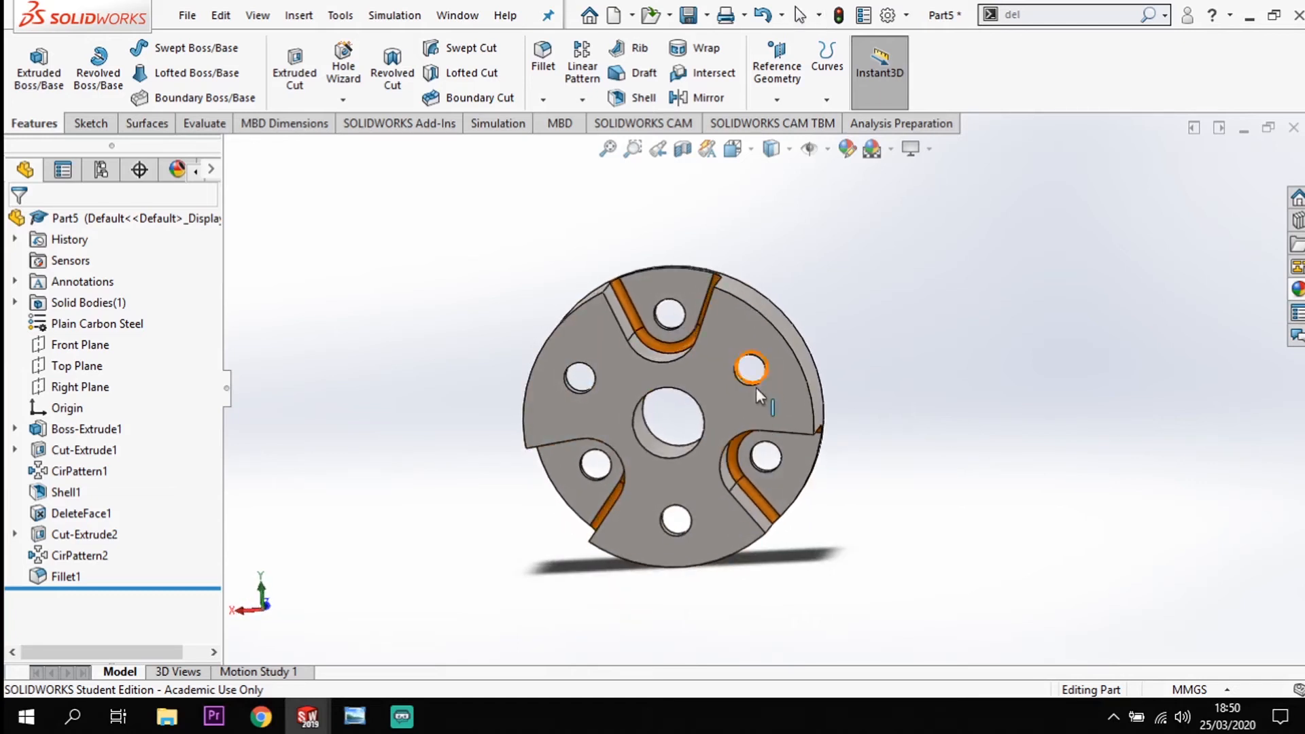
middle_click_drag(941, 533, 968, 527)
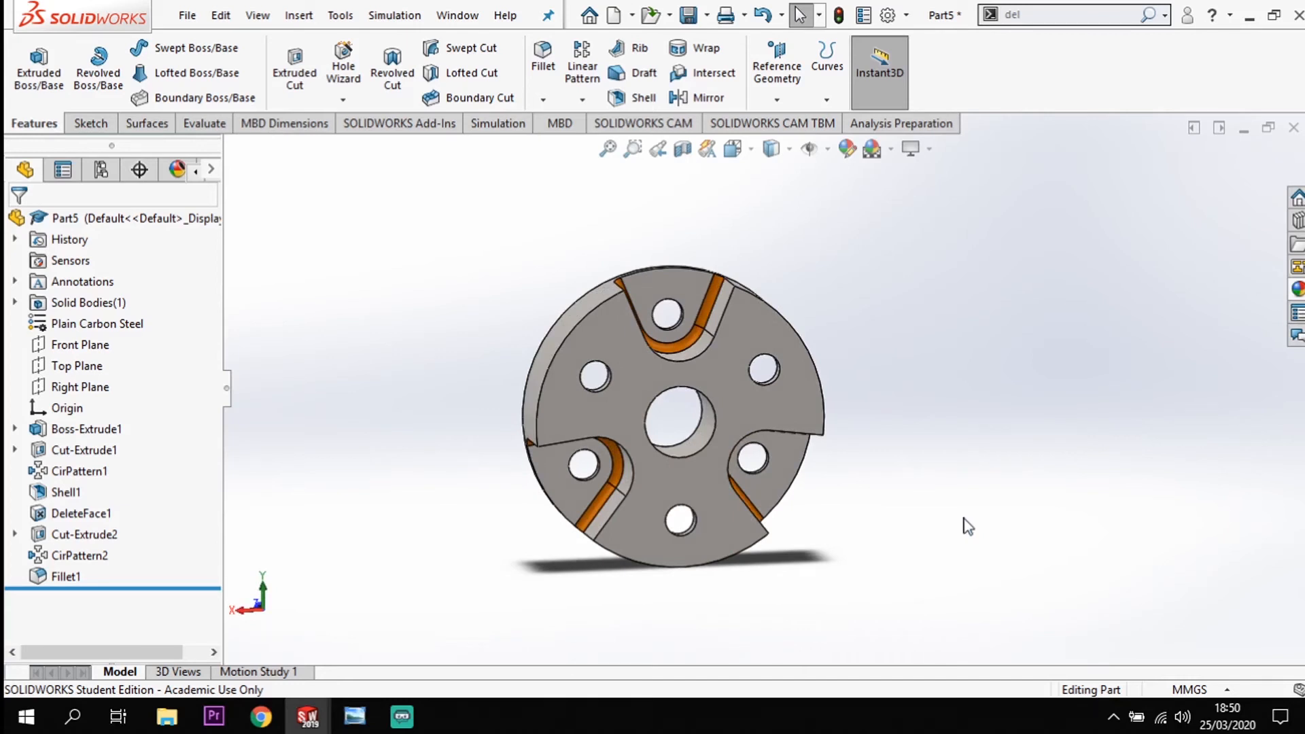
middle_click_drag(955, 531, 1002, 522)
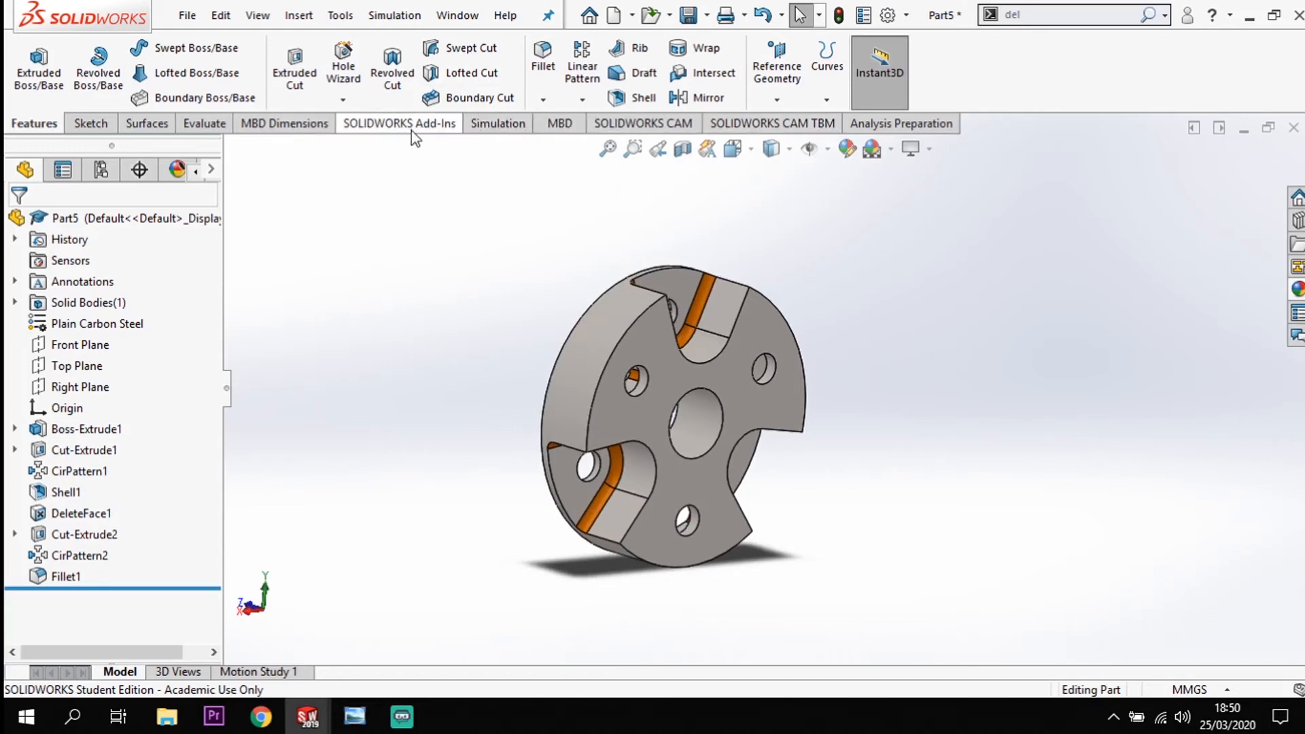
left_click(496, 127)
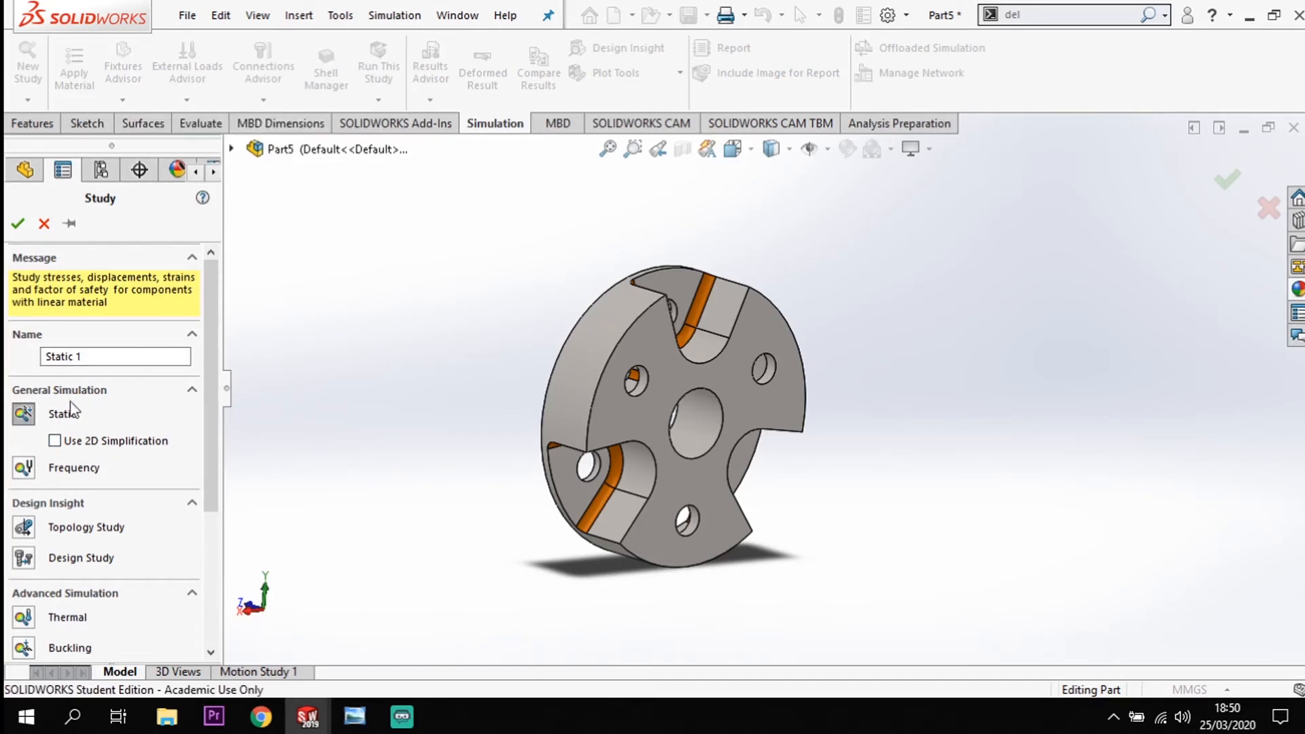
left_click(18, 223)
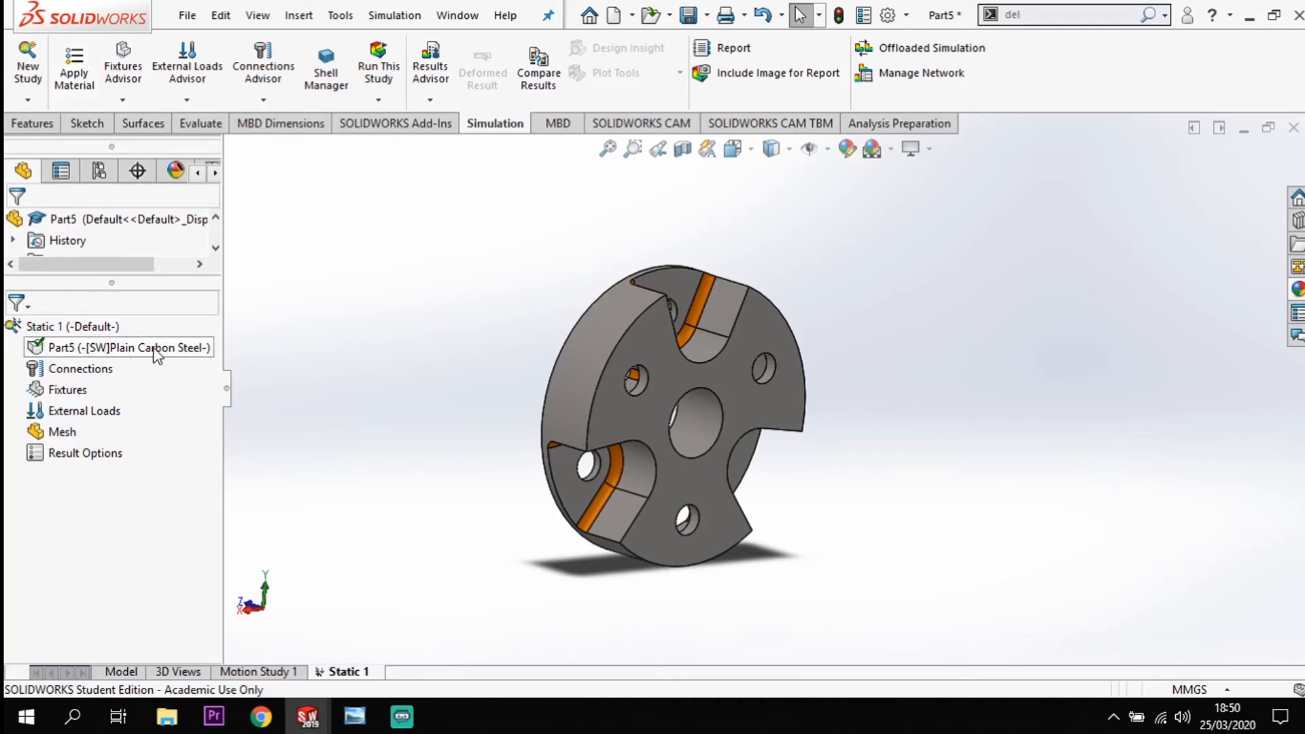
- Apply a Fixed Geometry fixture to the inner faces of the three holes that open into the round-bottomed cuts
left_click(121, 70)
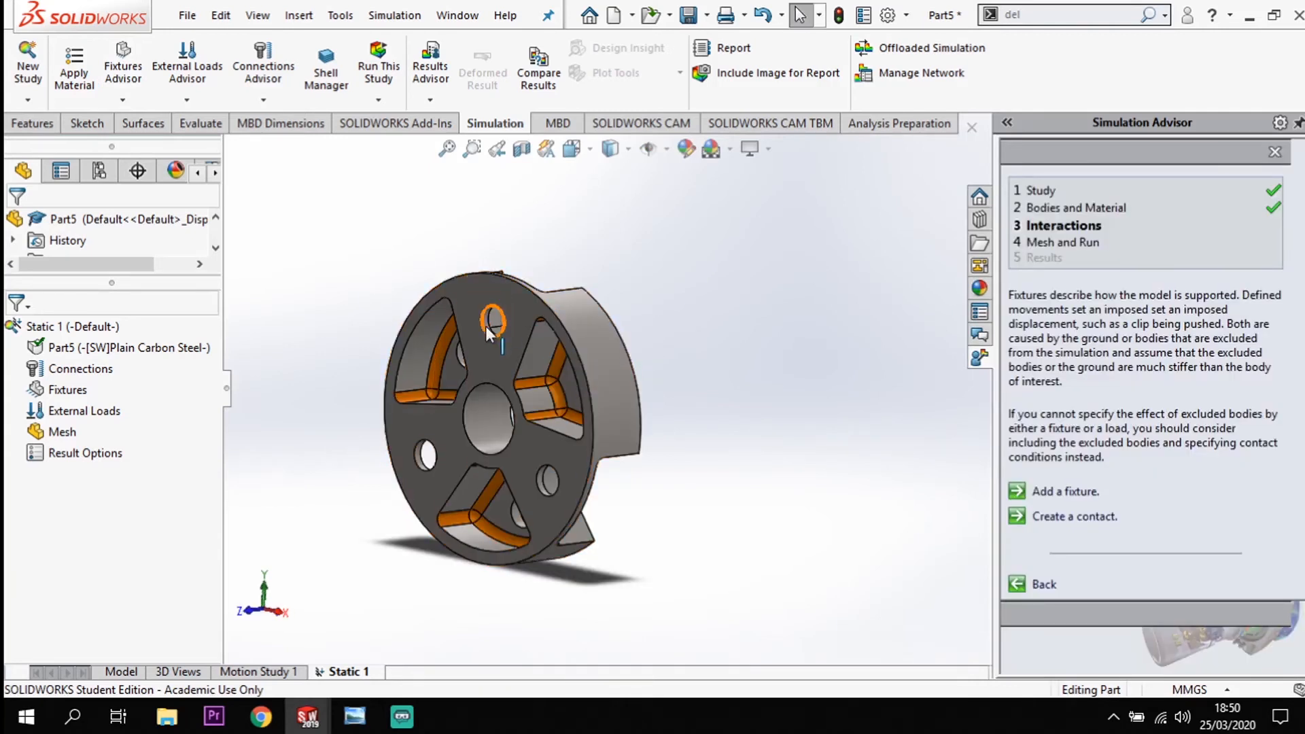
scroll(487, 326, "down", 2)
scroll(488, 326, "down", 2)
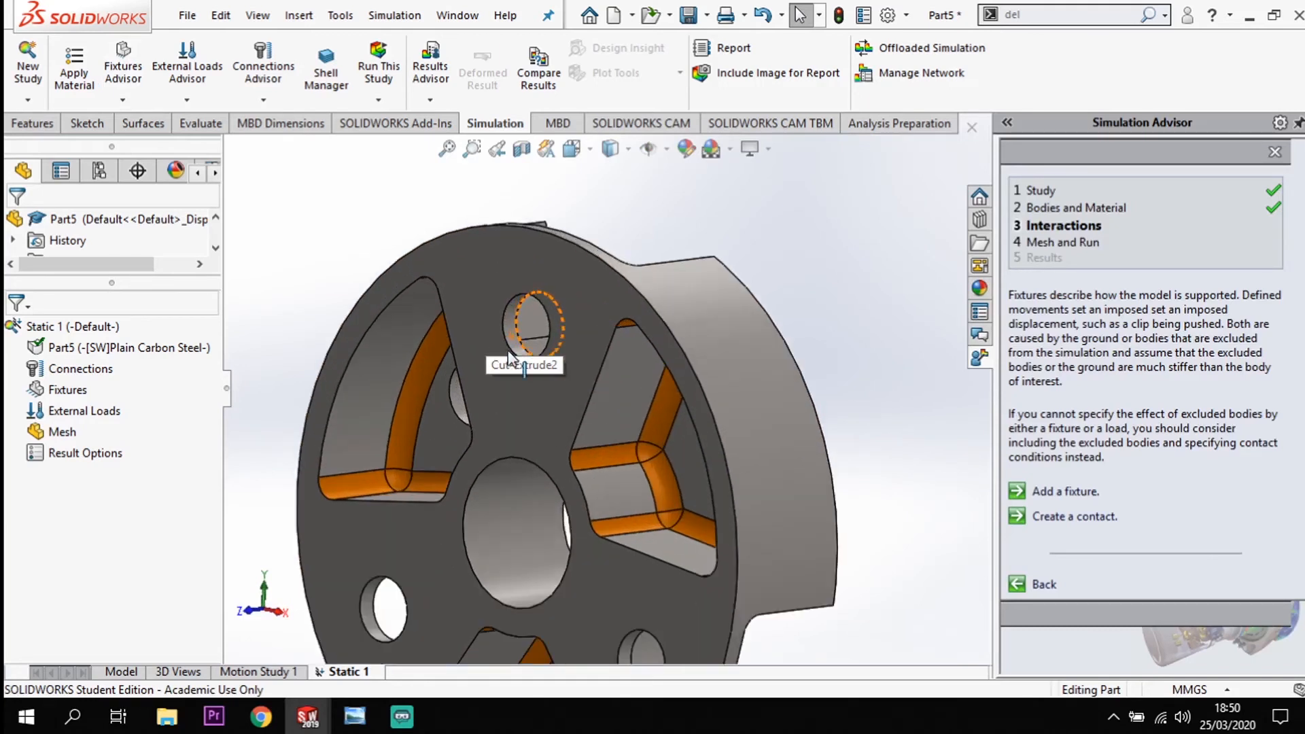
left_click(131, 101)
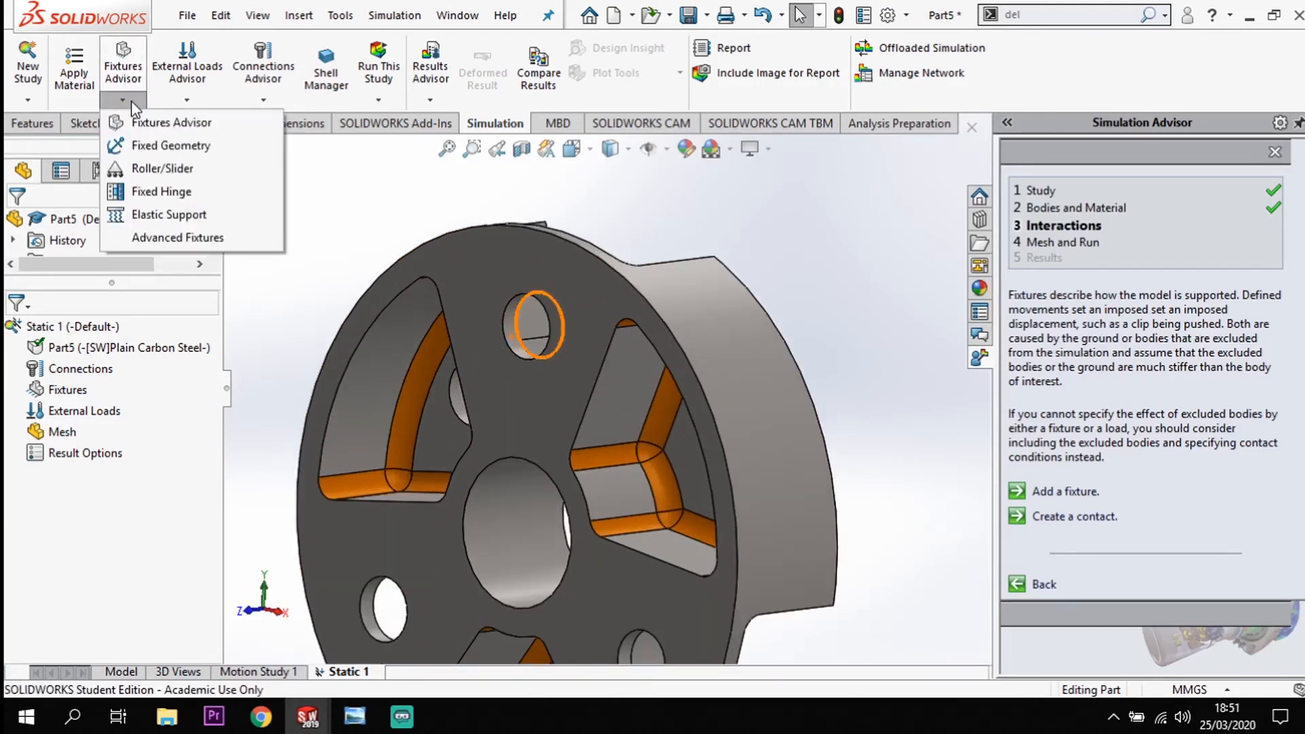
left_click(170, 147)
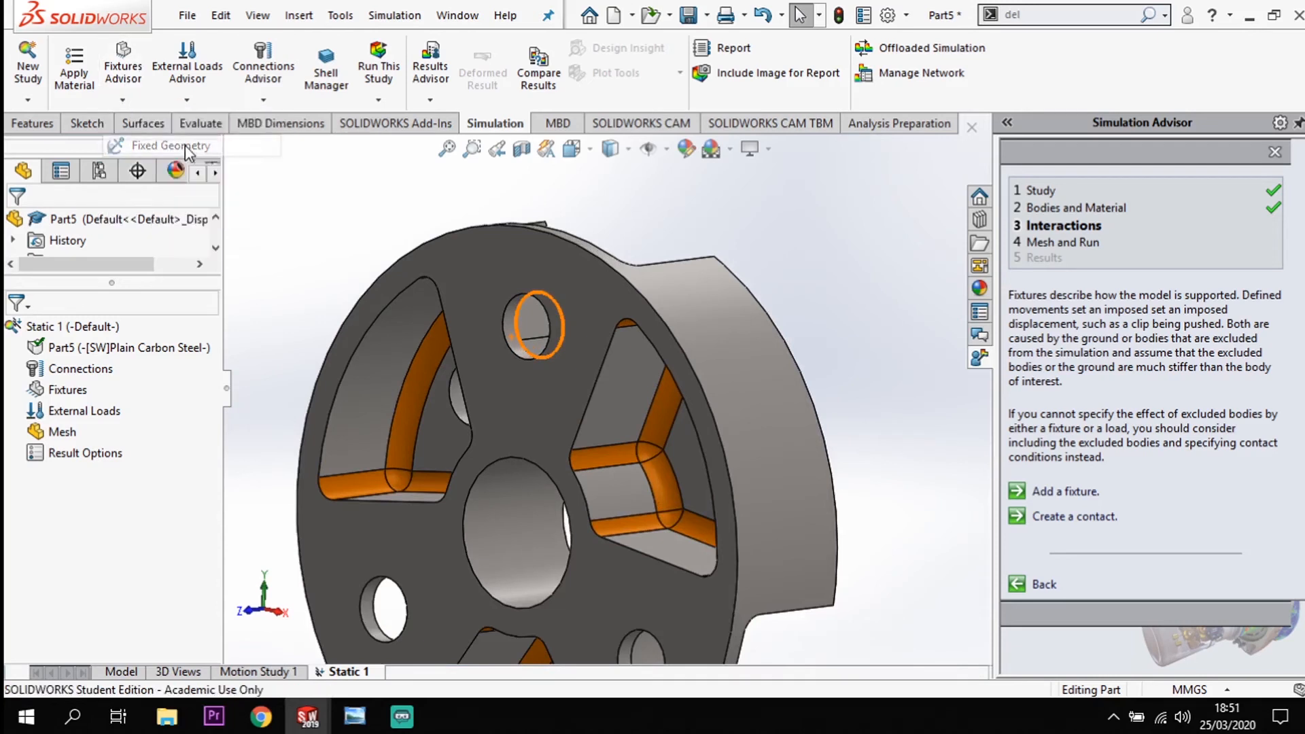
left_click(512, 344)
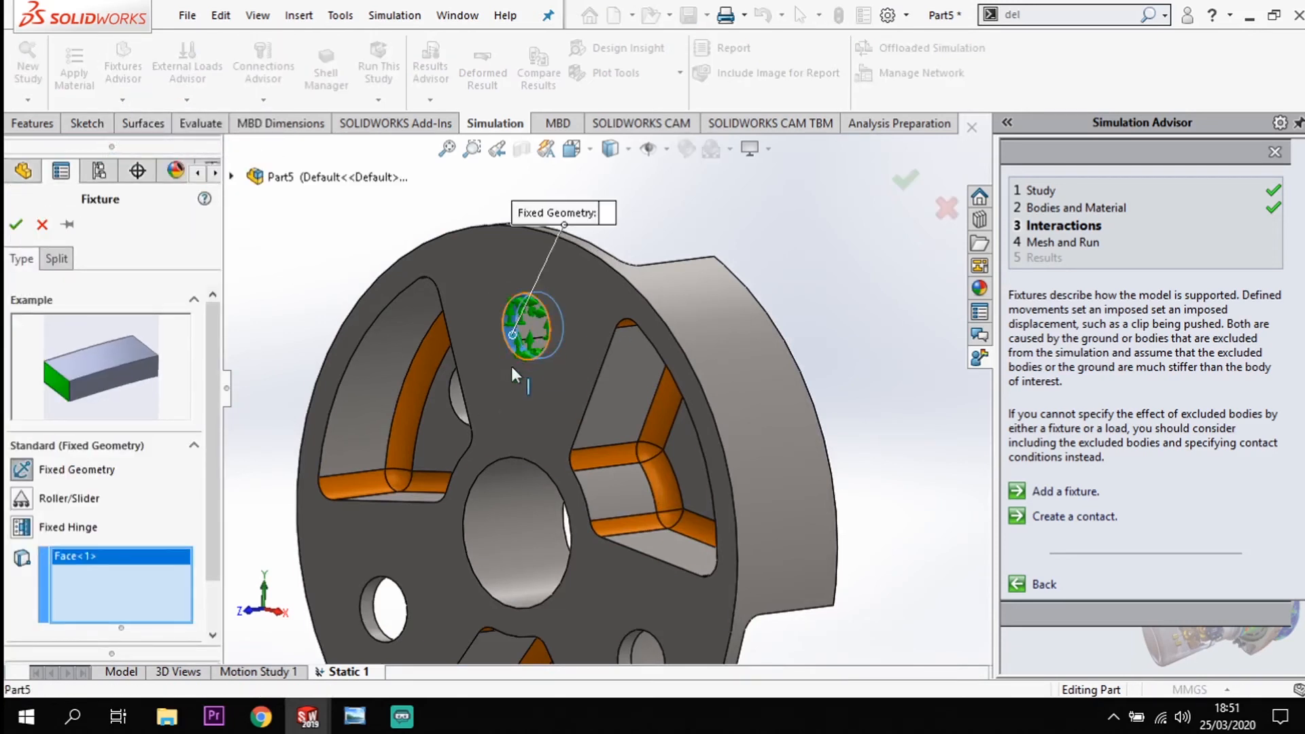
left_click(371, 627)
middle_click_drag(371, 626, 615, 537)
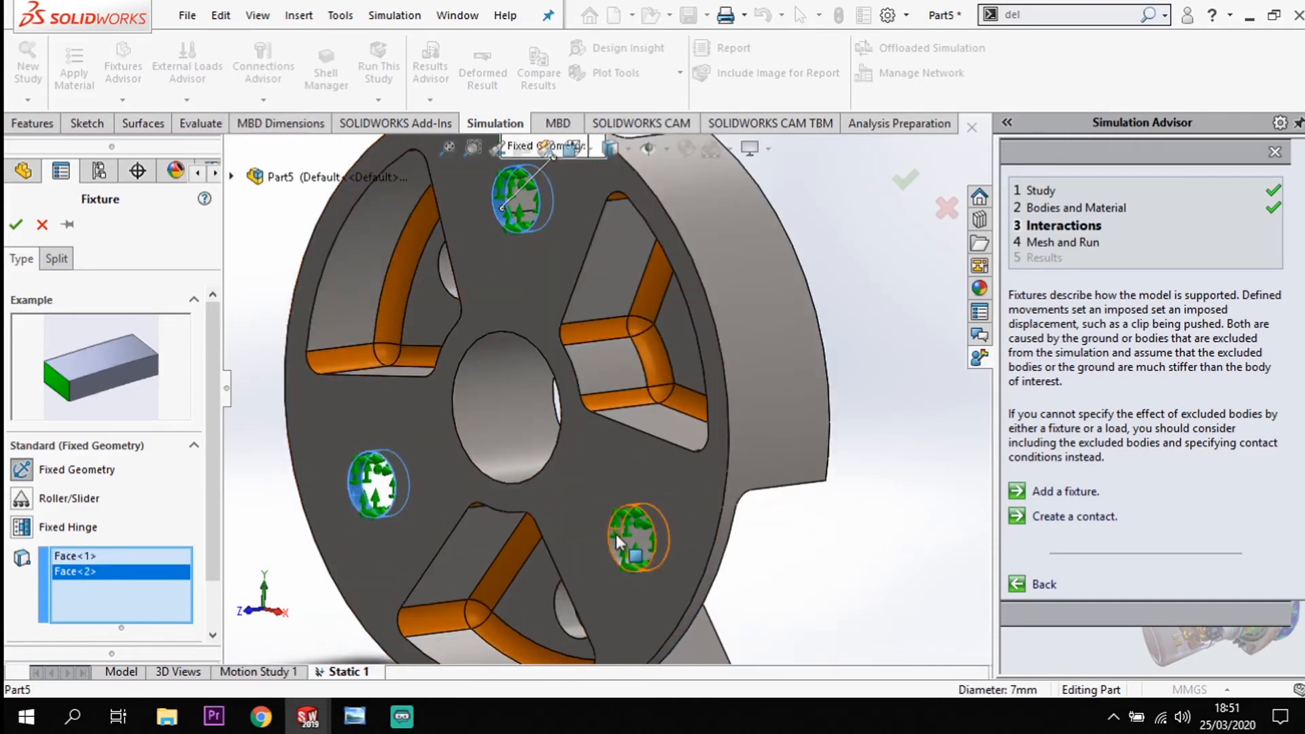
left_click(618, 538)
scroll(580, 554, "up", 3)
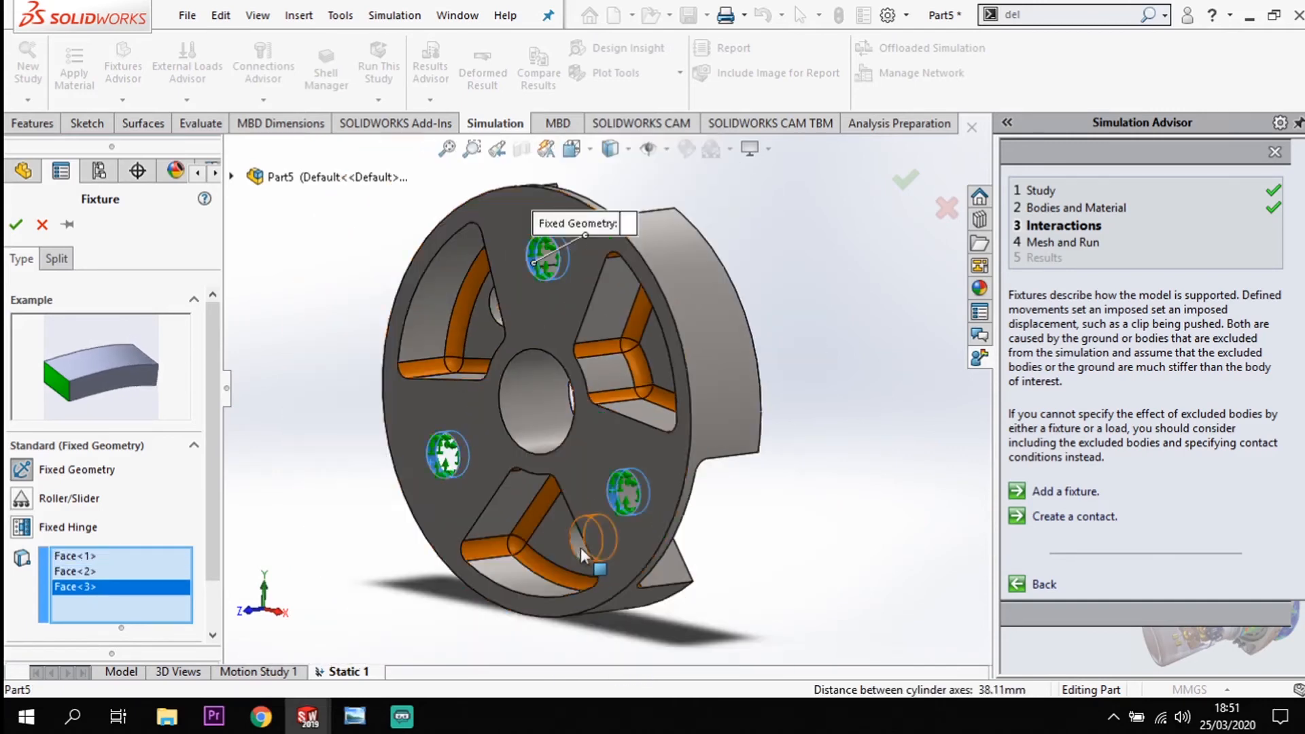
middle_click_drag(675, 481, 587, 455)
left_click(16, 224)
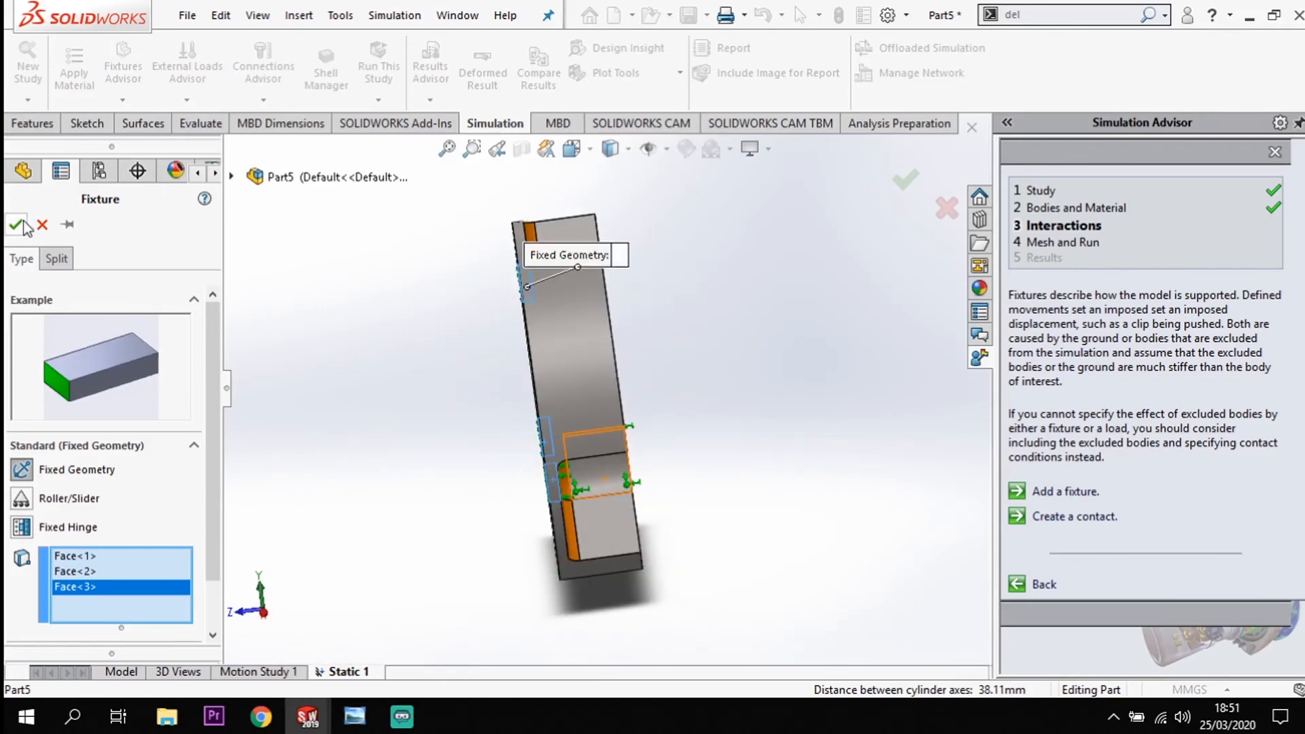
- Start a Force load in a selected direction, using the disc's notched flat face as reference, and activate the first force component
middle_click_drag(835, 337, 700, 361)
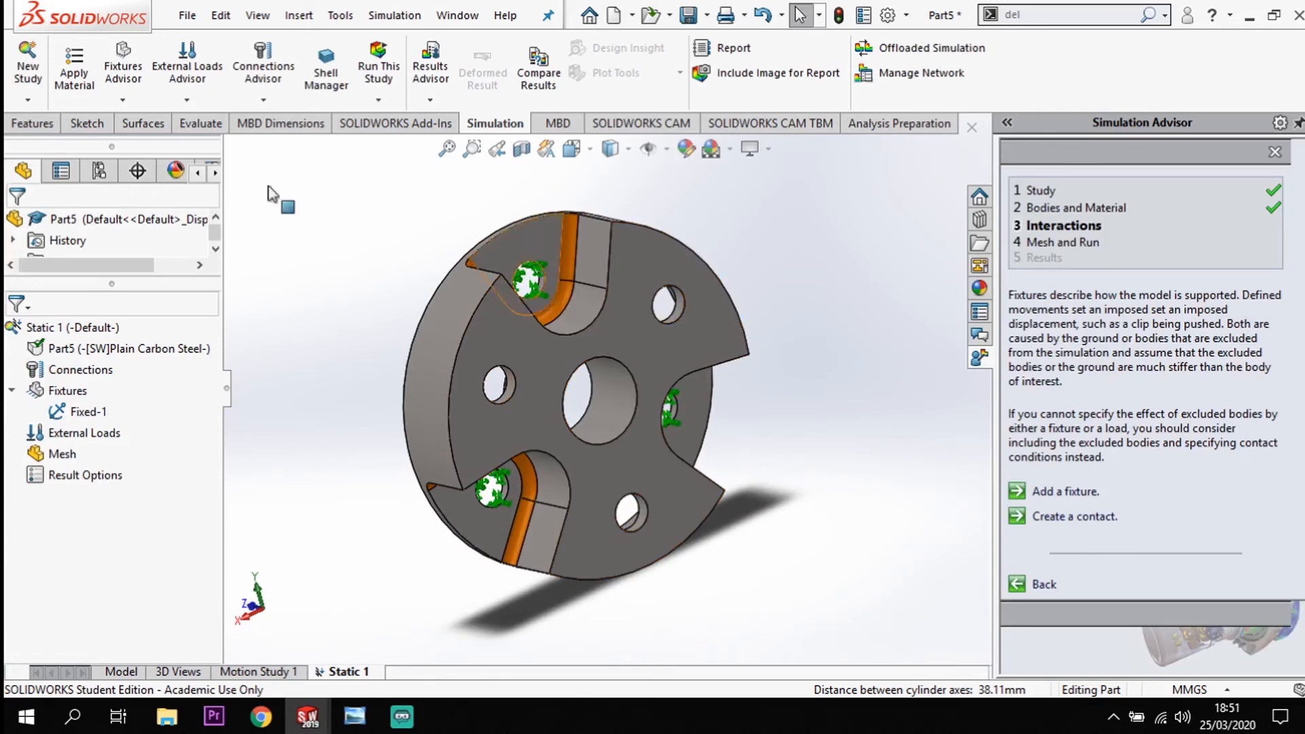
left_click(185, 100)
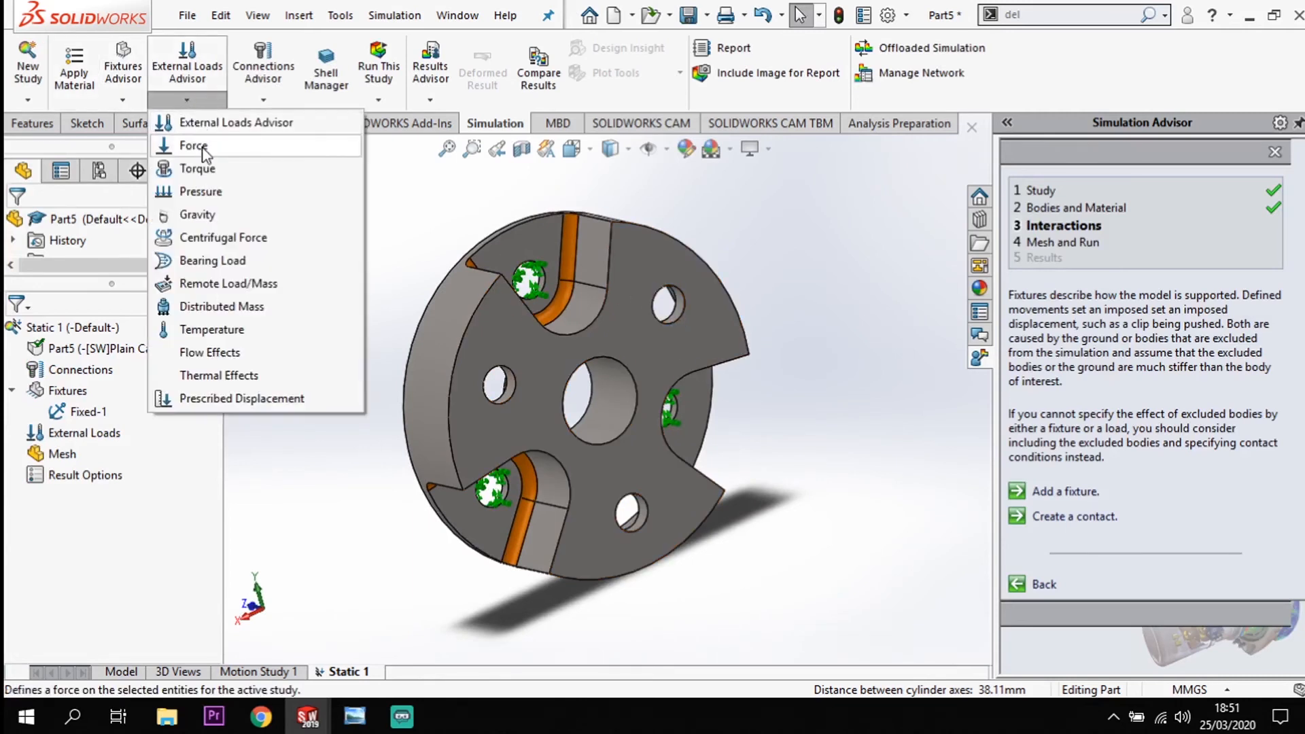
left_click(201, 148)
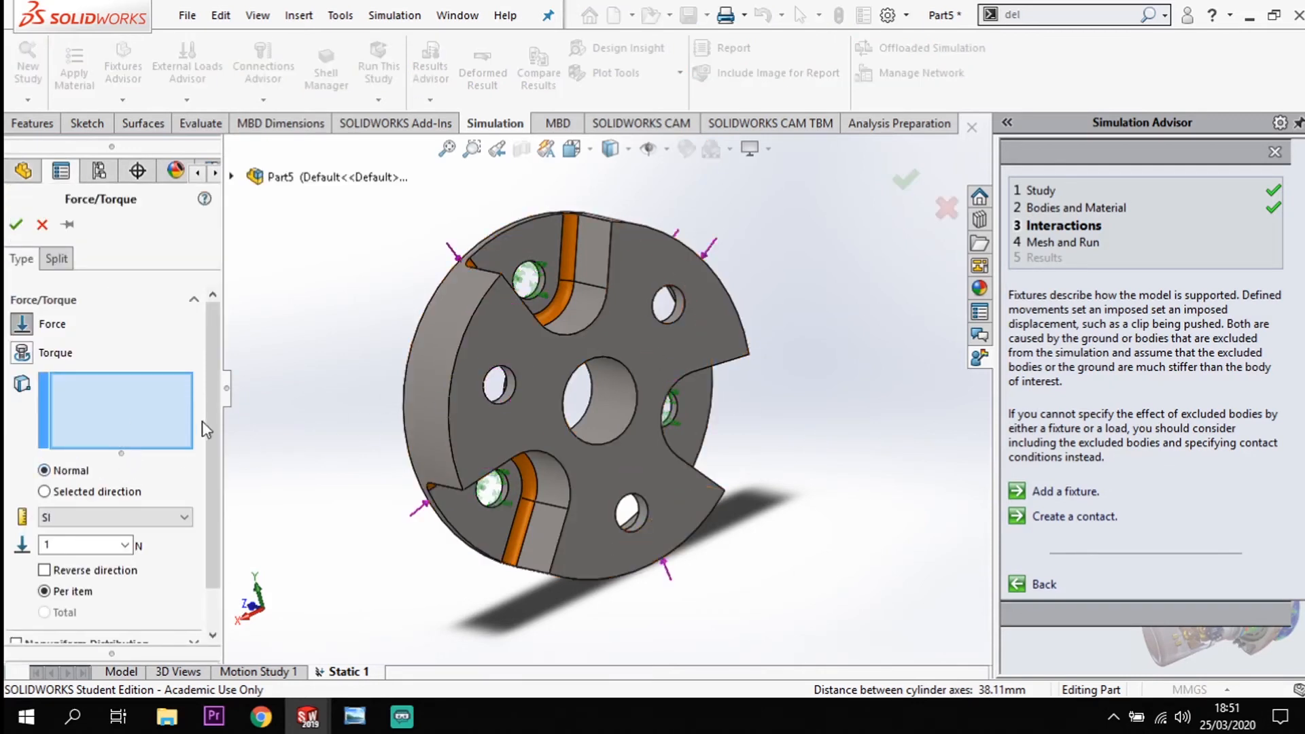
left_click(47, 494)
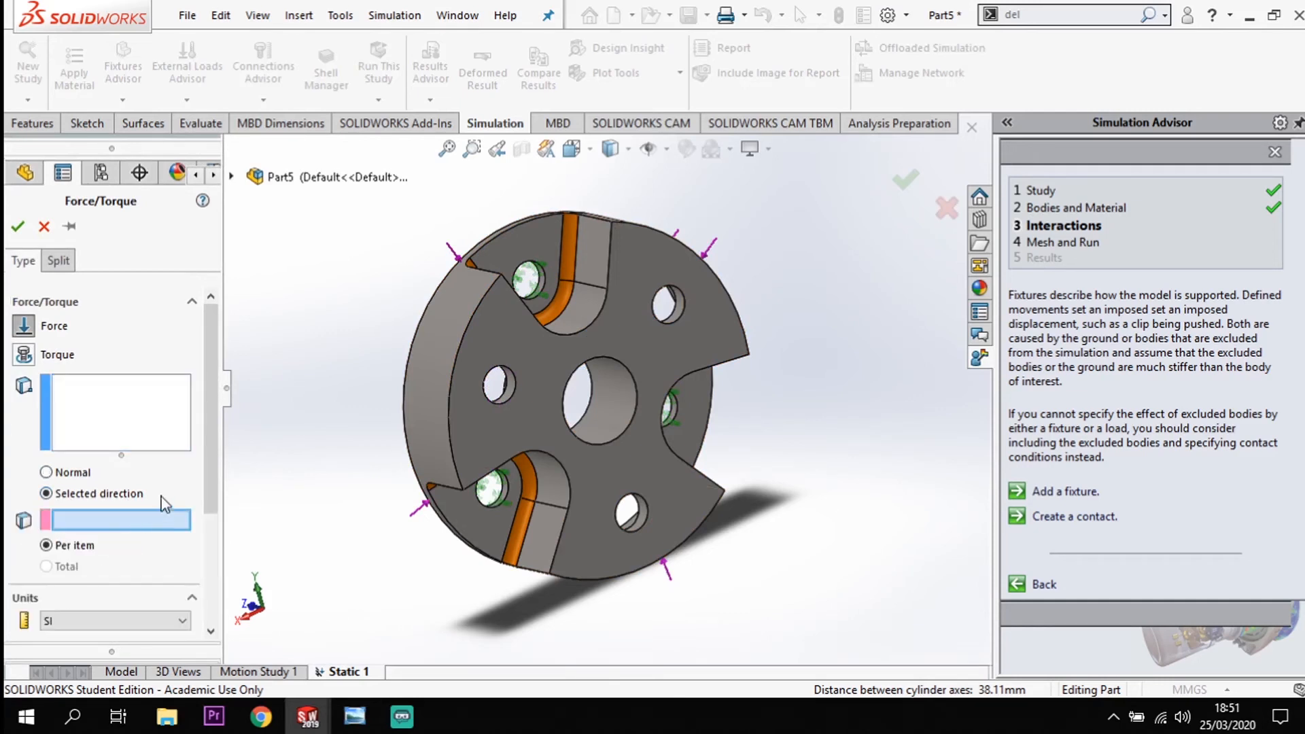
left_click_drag(211, 448, 231, 482)
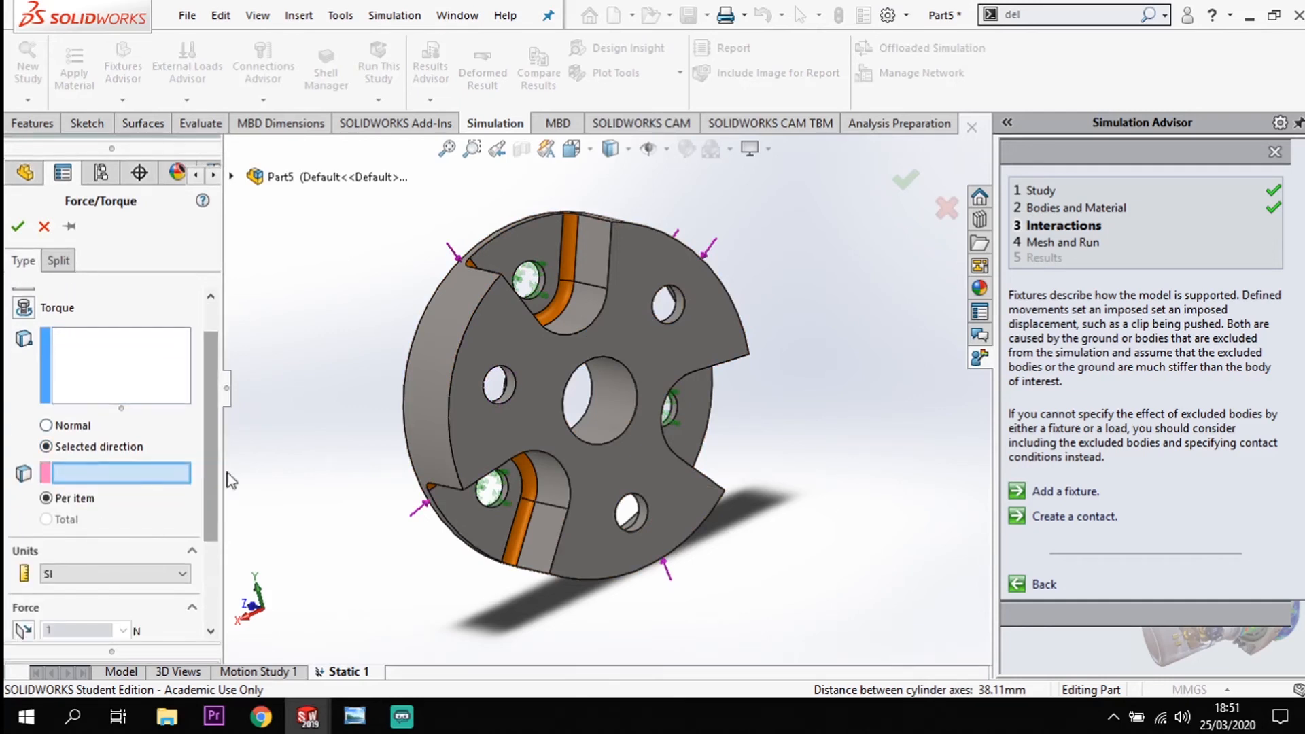
left_click(638, 329)
mouse_move(450, 423)
middle_mouse_down()
mouse_move(484, 414)
mouse_move(457, 432)
middle_mouse_up()
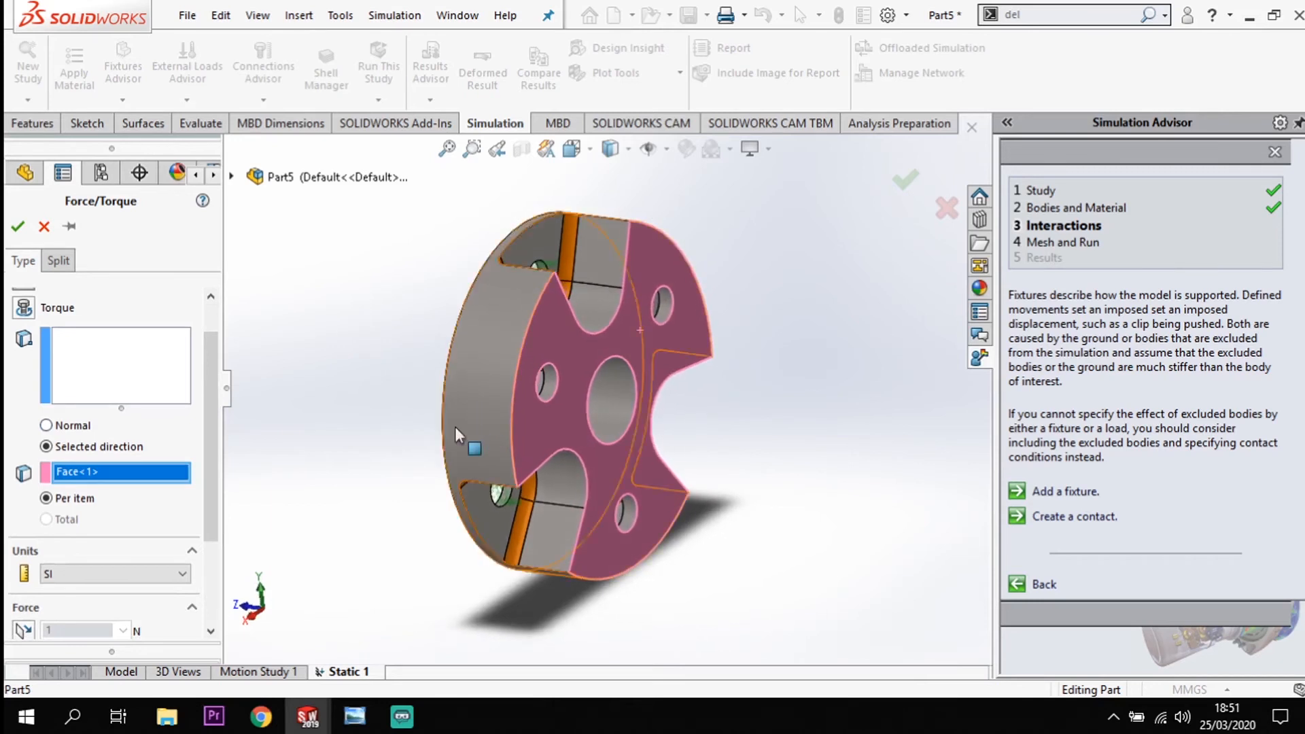
left_click_drag(215, 496, 196, 578)
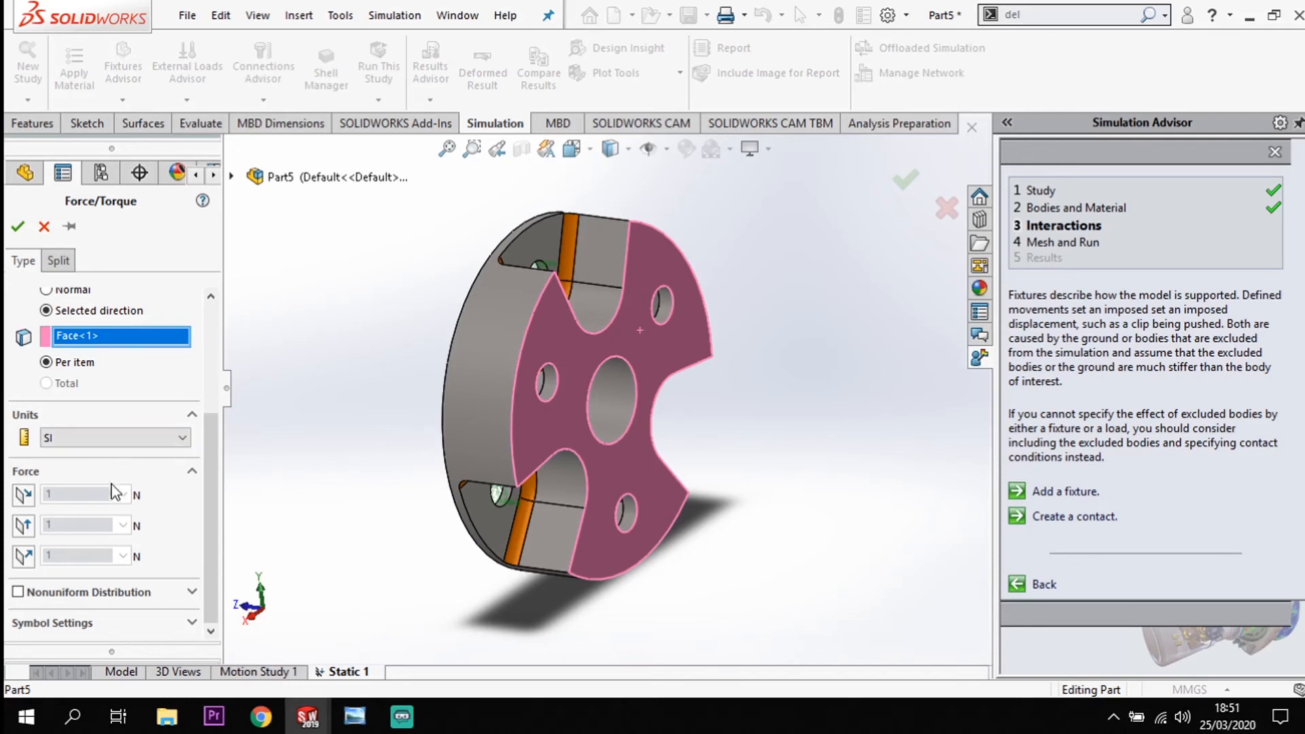
left_click(23, 495)
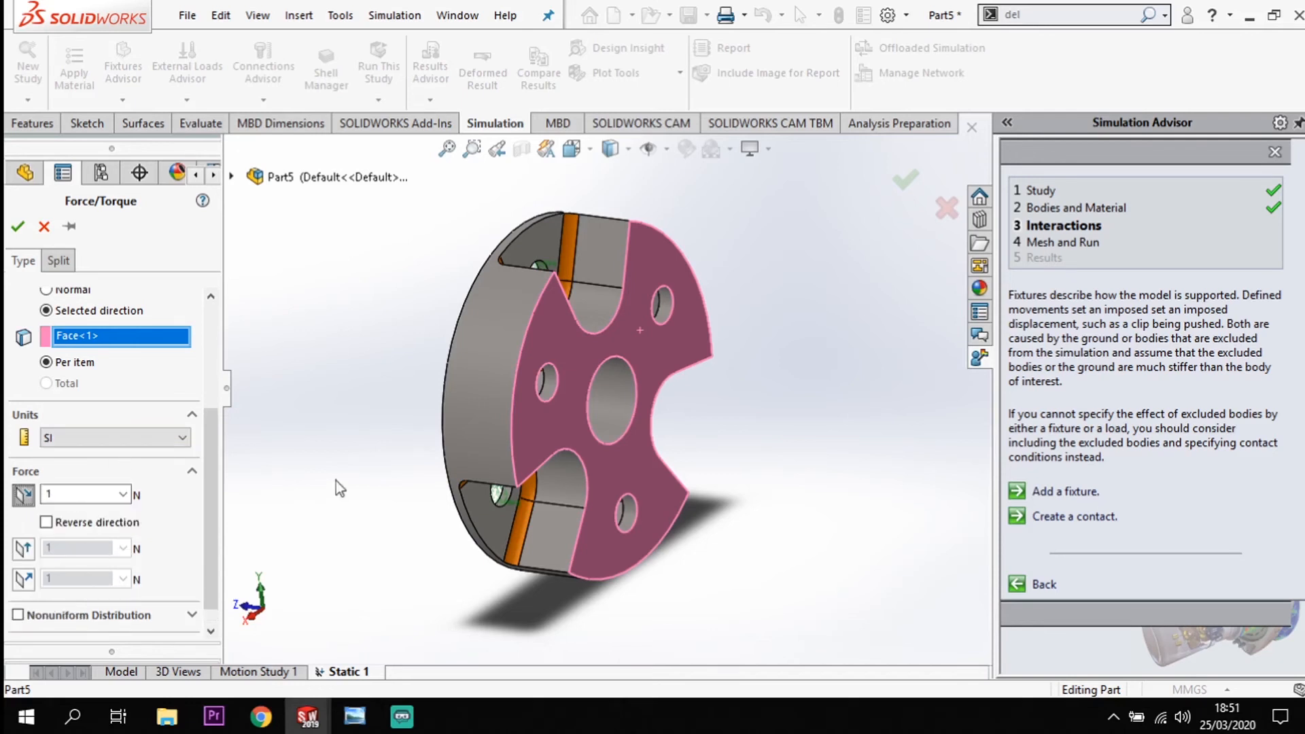
- Clear the force's direction reference and select the inner faces of the three small holes in the notched flat face as the loaded faces
left_click(552, 381)
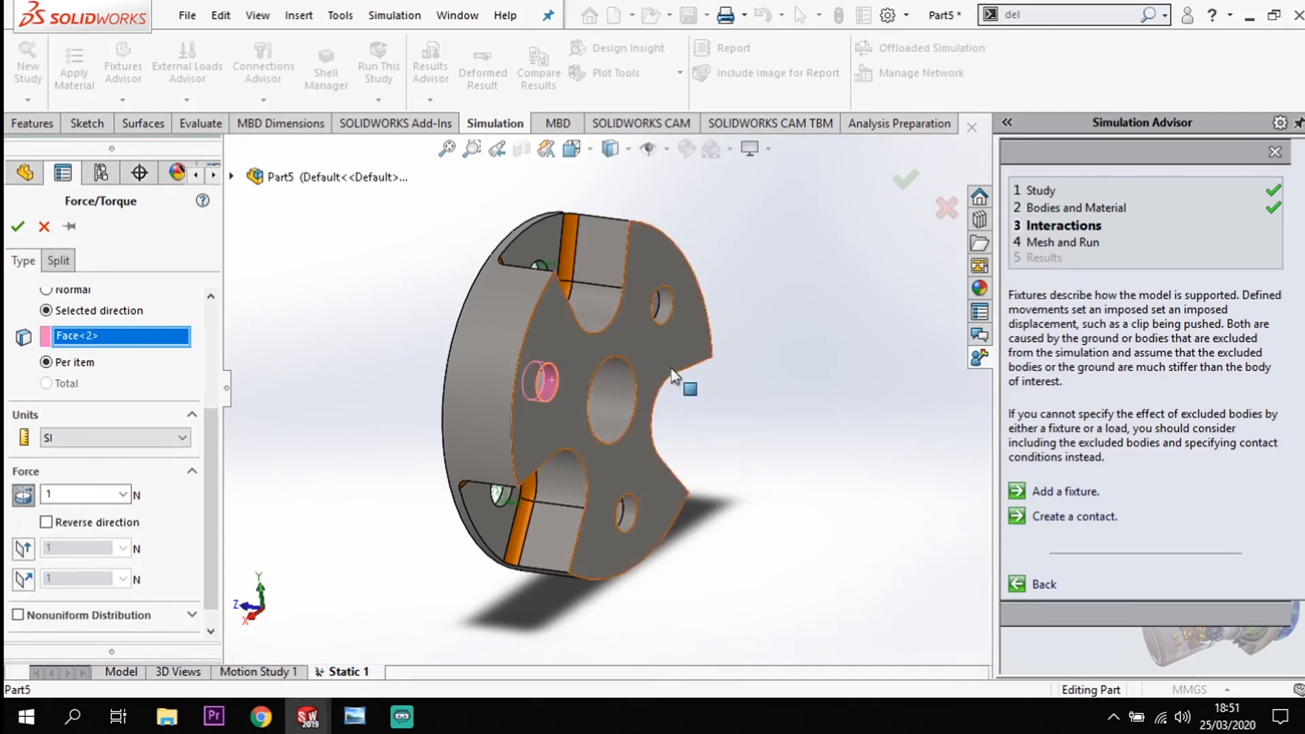
left_click(670, 304)
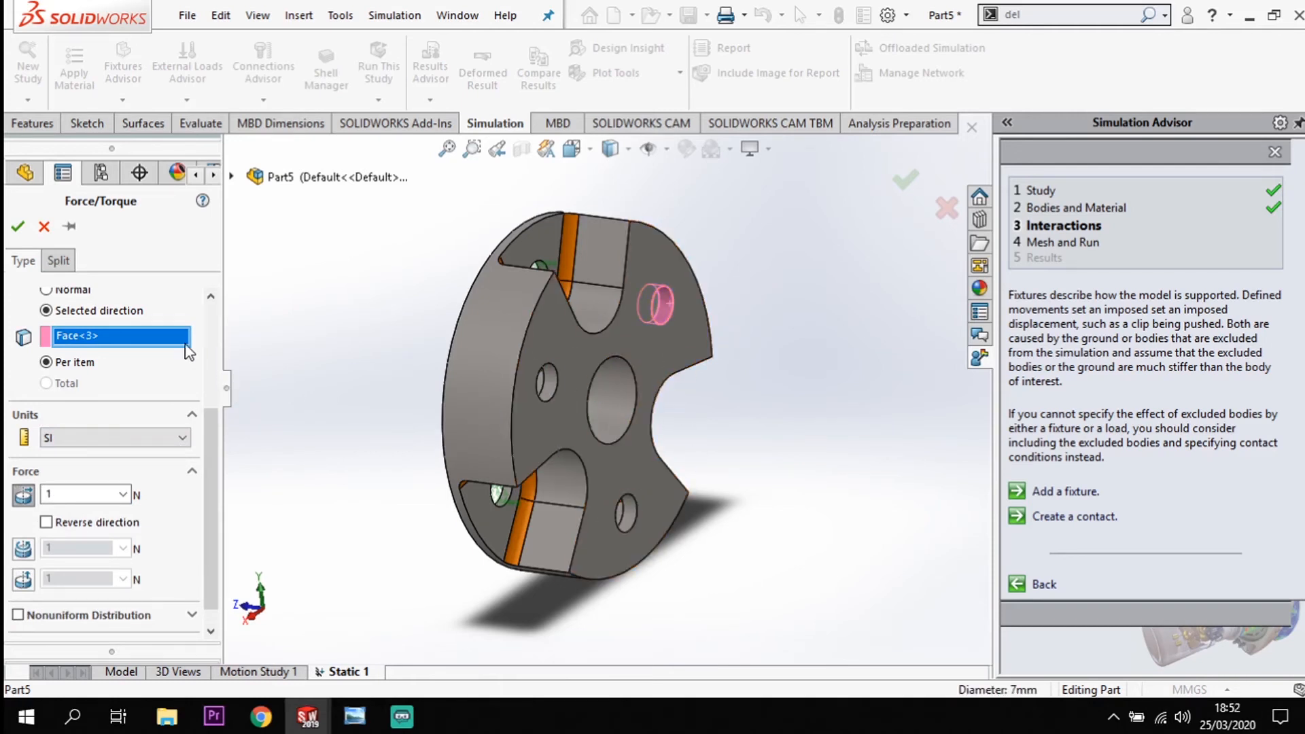
scroll(181, 367, "up", 3)
left_click(110, 327)
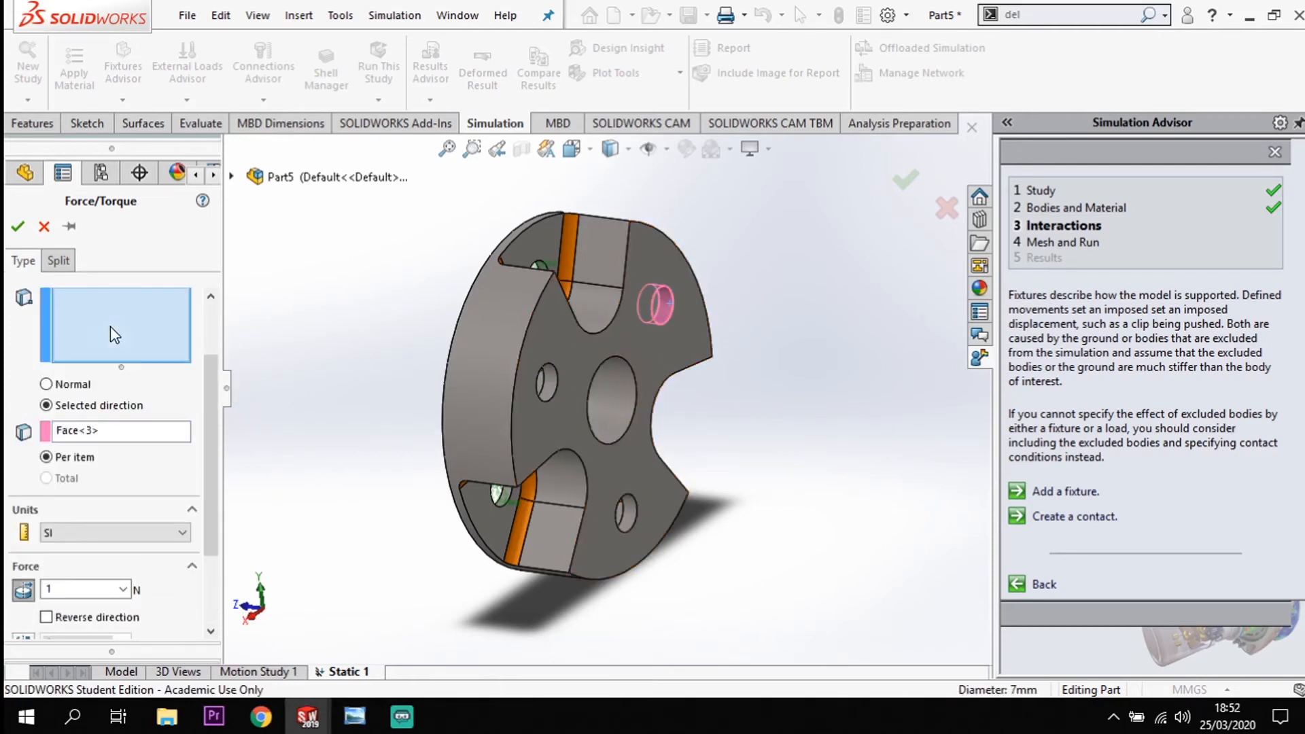
left_click(91, 434)
key("Delete")
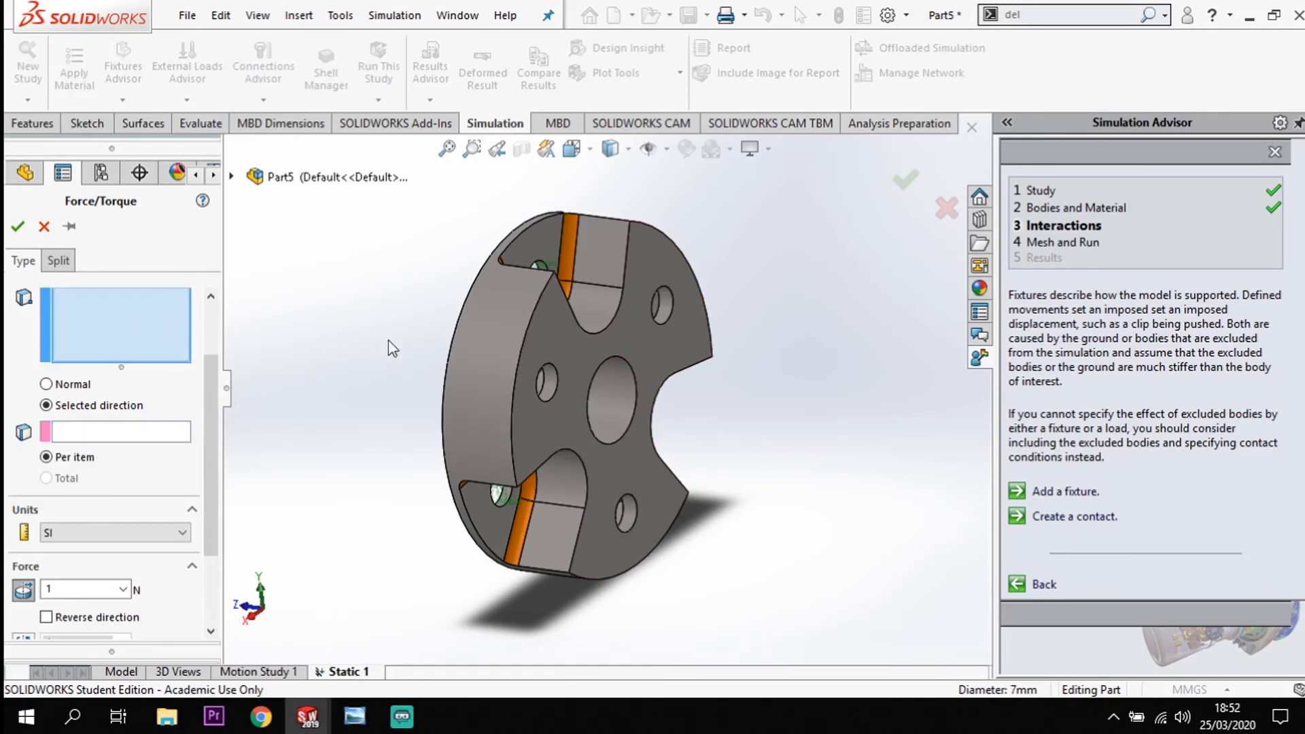
left_click(554, 378)
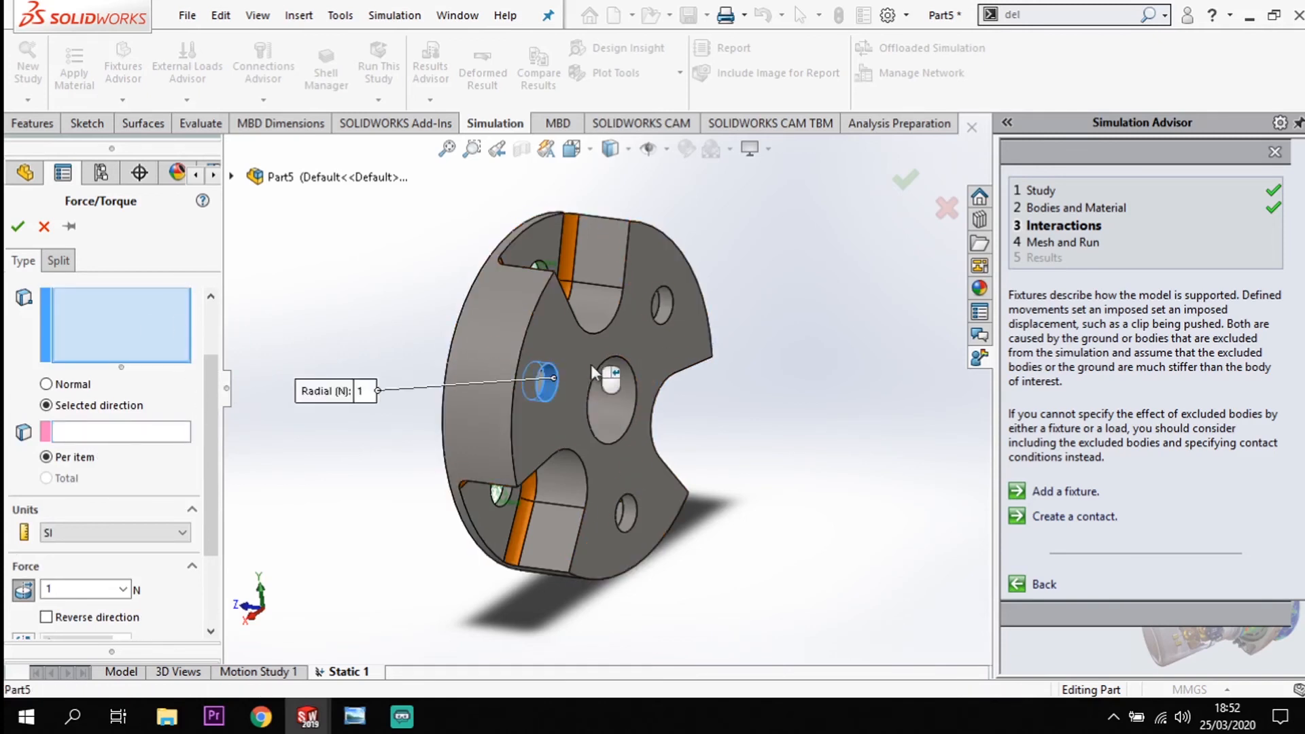
left_click(667, 309)
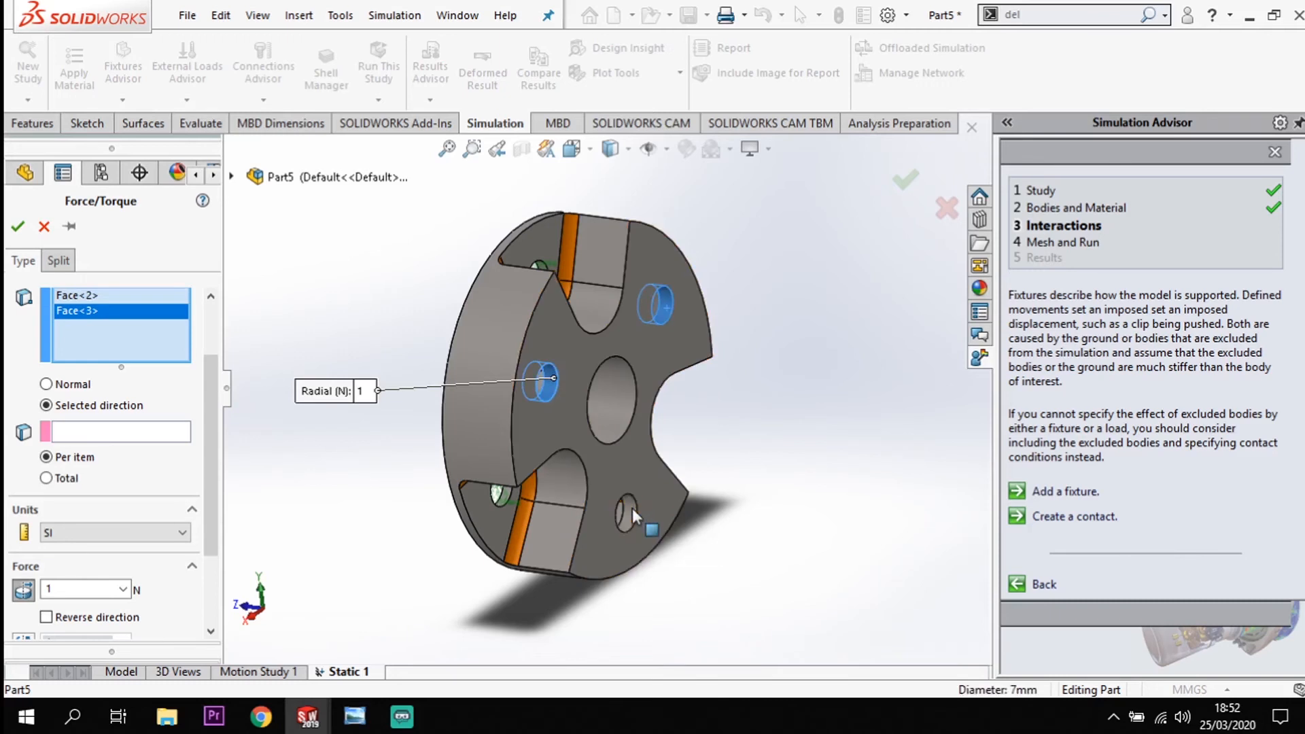
left_click(632, 508)
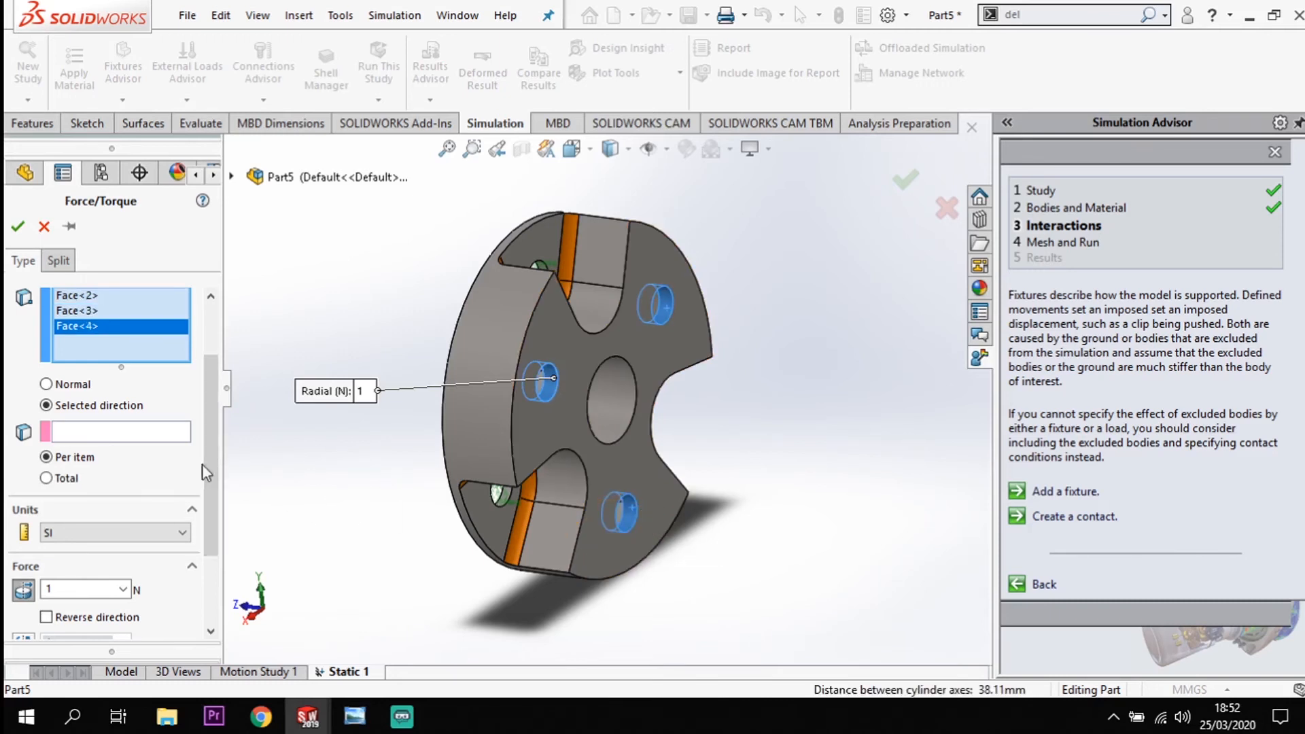
- Try a reversed force of 800 N per item acting normal to the three selected hole faces
scroll(154, 565, "down", 1)
scroll(153, 559, "up", 1)
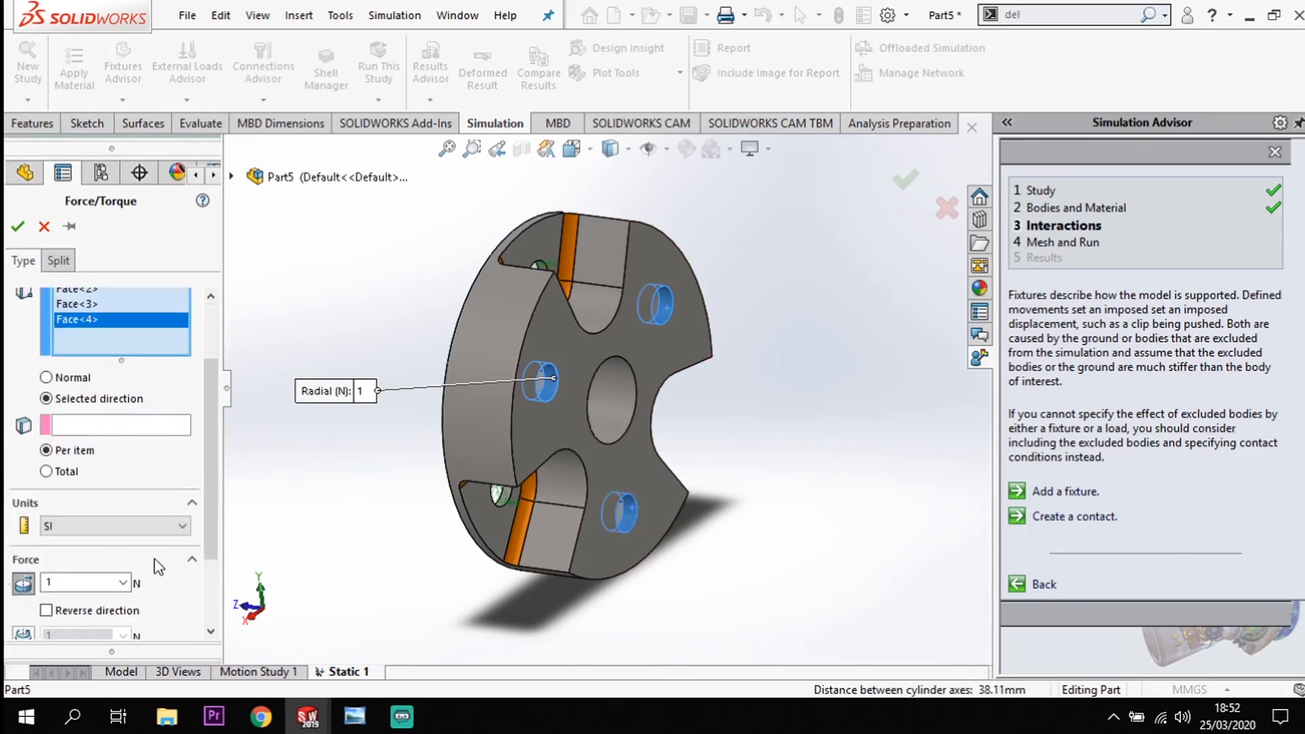
scroll(153, 554, "down", 1)
scroll(146, 542, "up", 1)
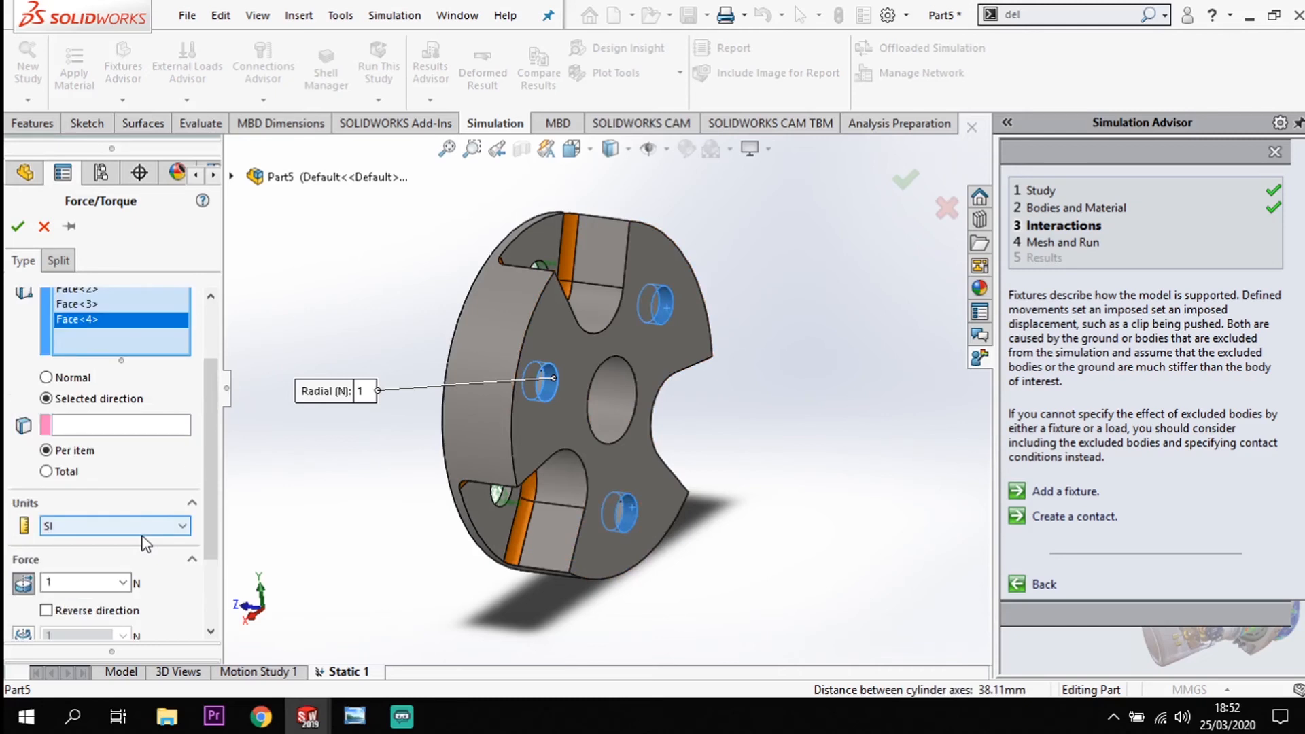
left_click(46, 378)
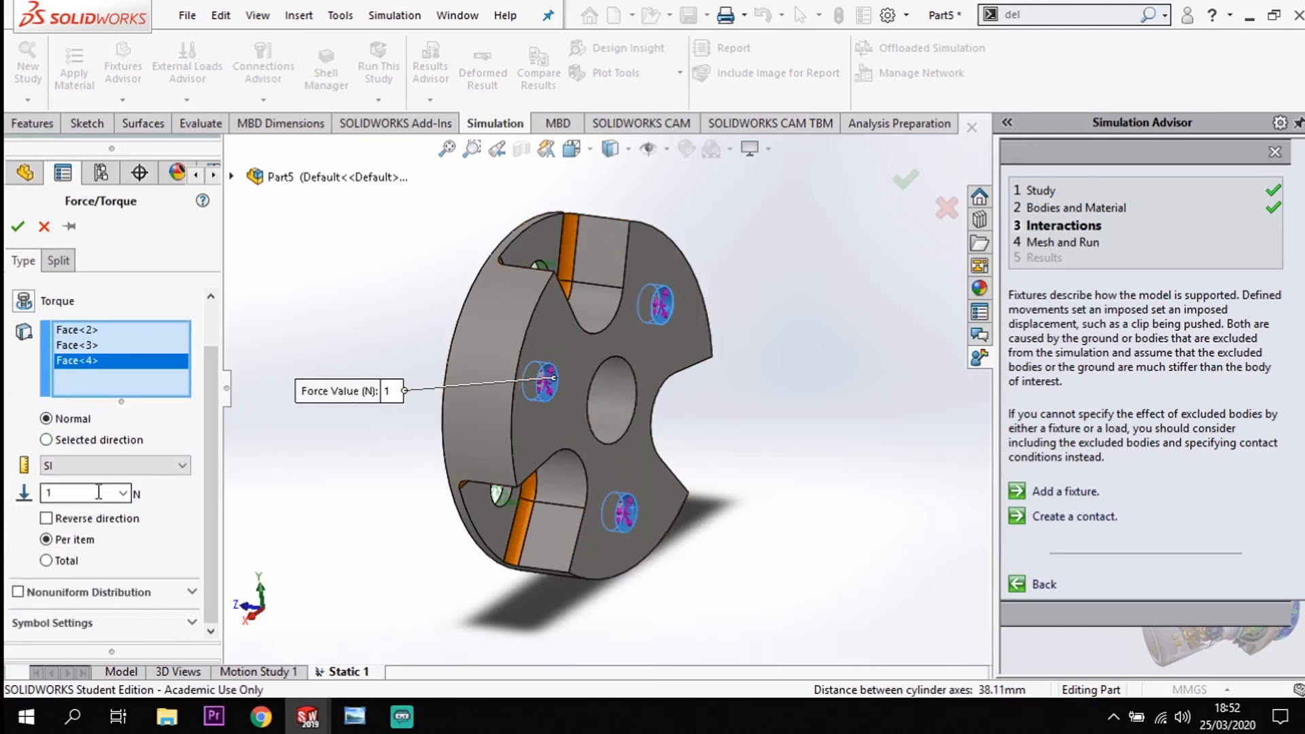
left_click(75, 493)
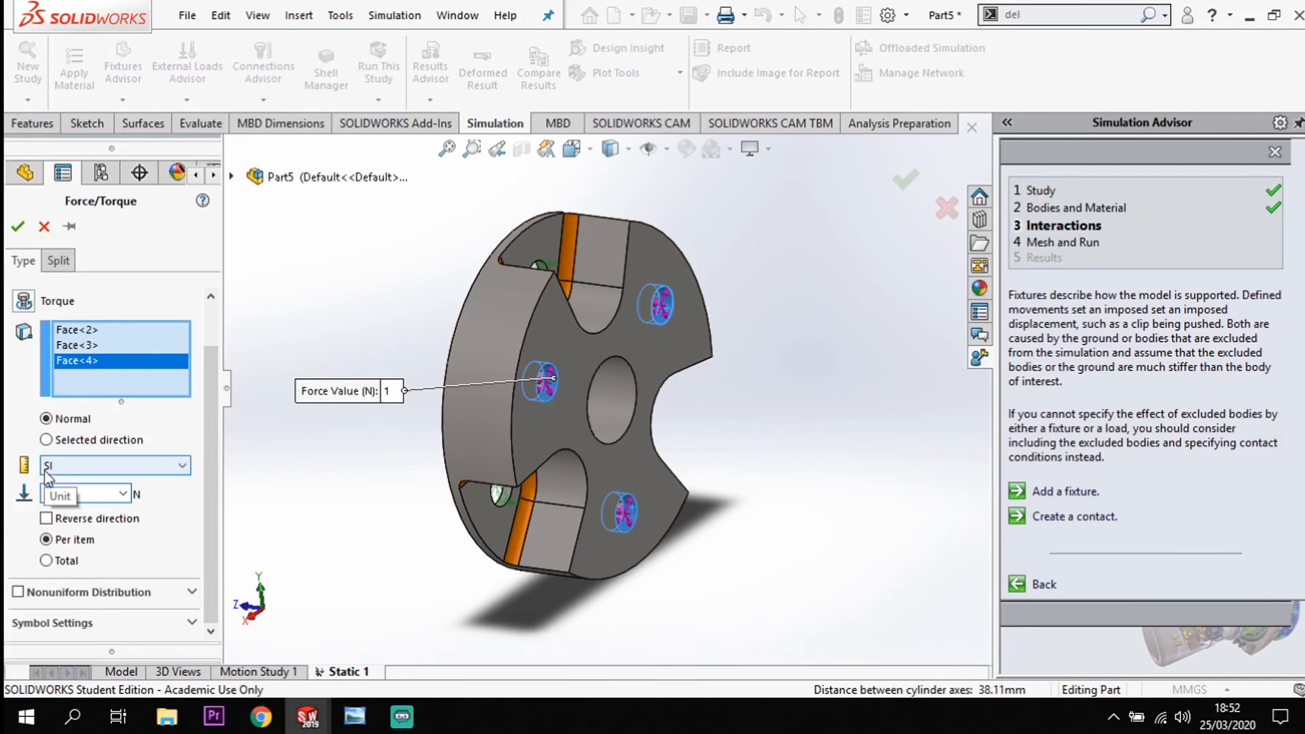
type("800")
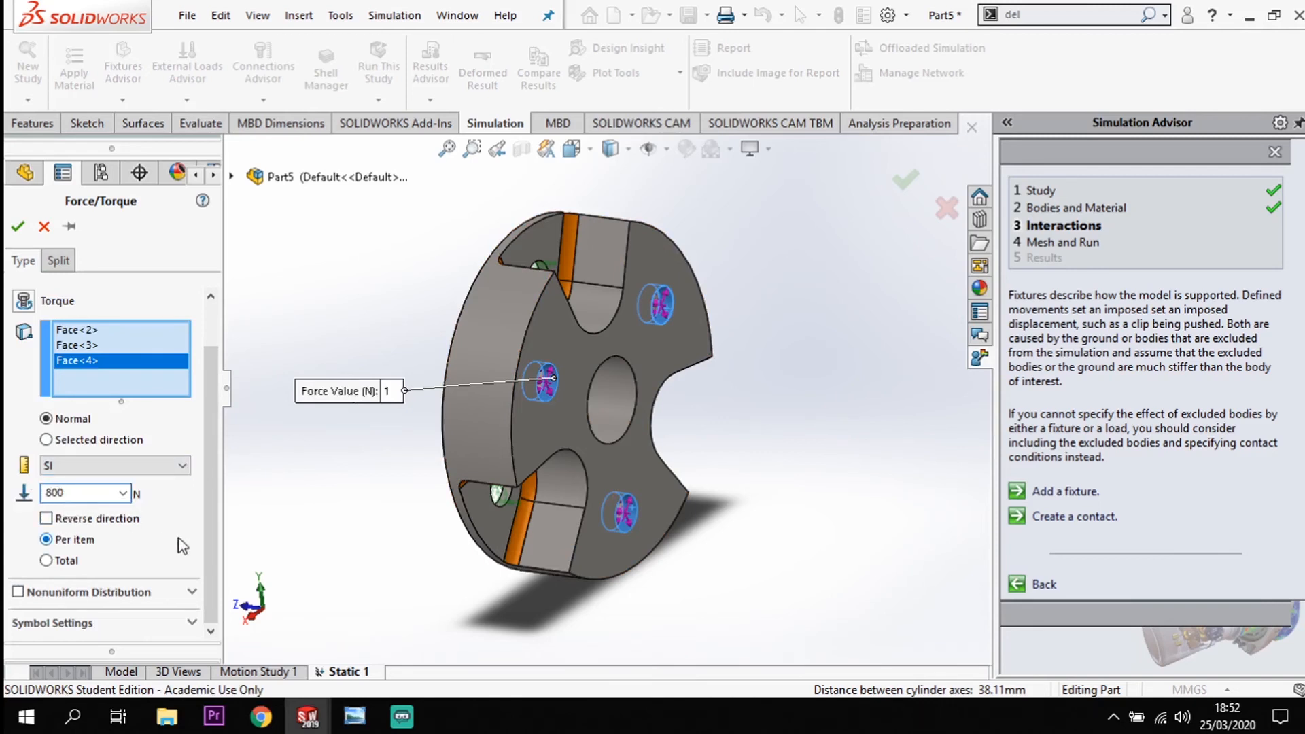
left_click(46, 518)
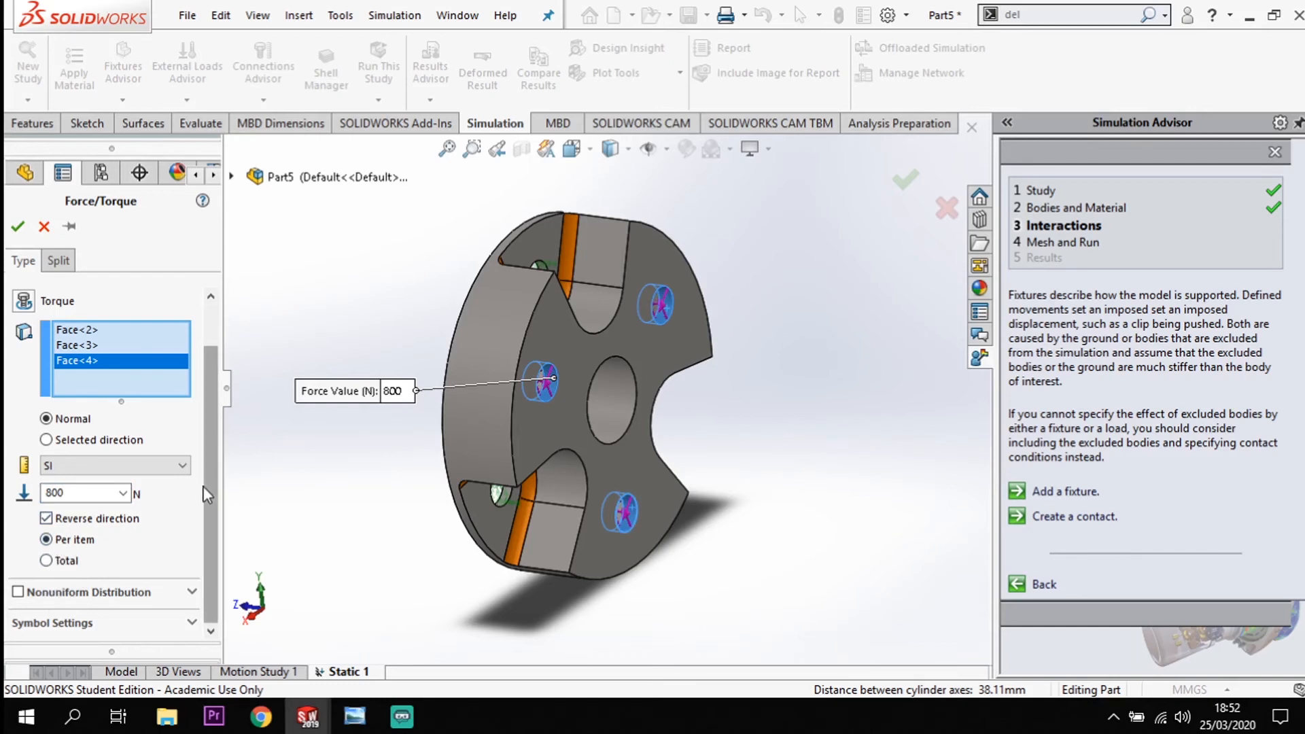
mouse_move(210, 528)
left_mouse_down()
mouse_move(219, 418)
mouse_move(211, 549)
left_mouse_up()
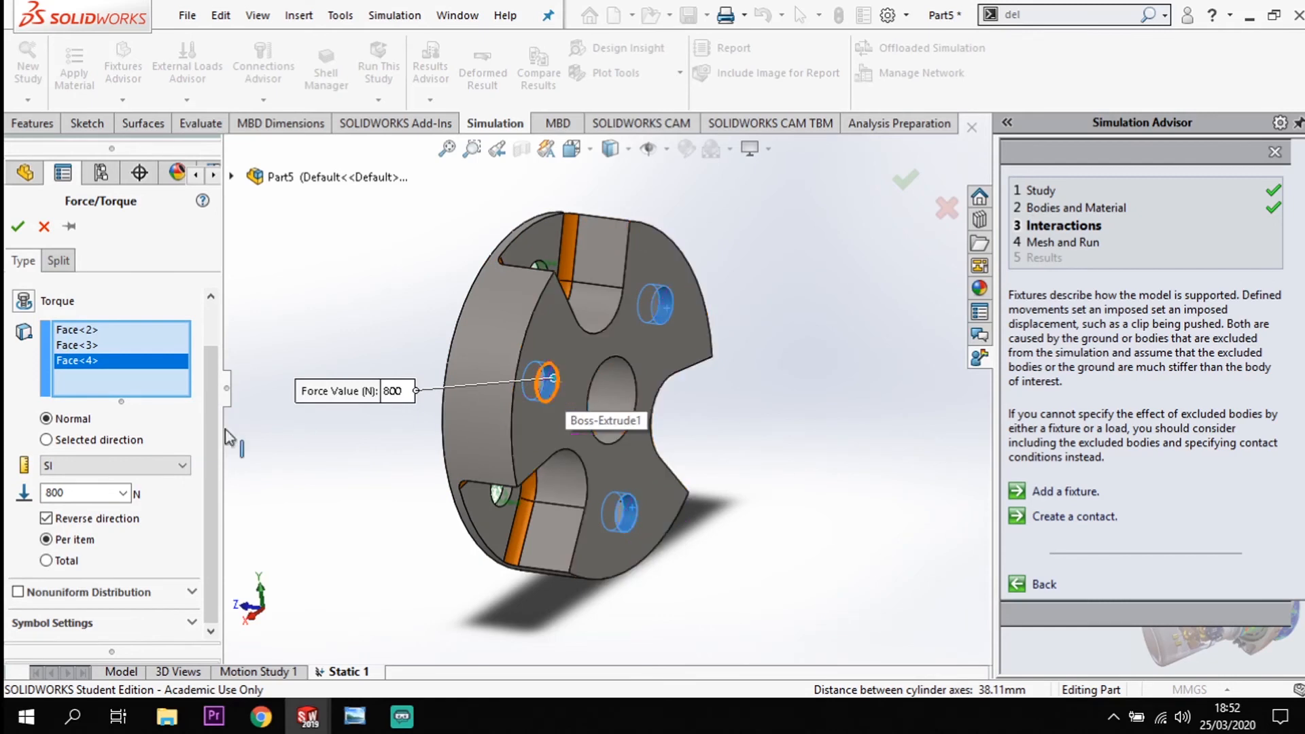
- Switch the force back to a selected direction and use the disc's notched flat face as the direction reference
left_click(47, 440)
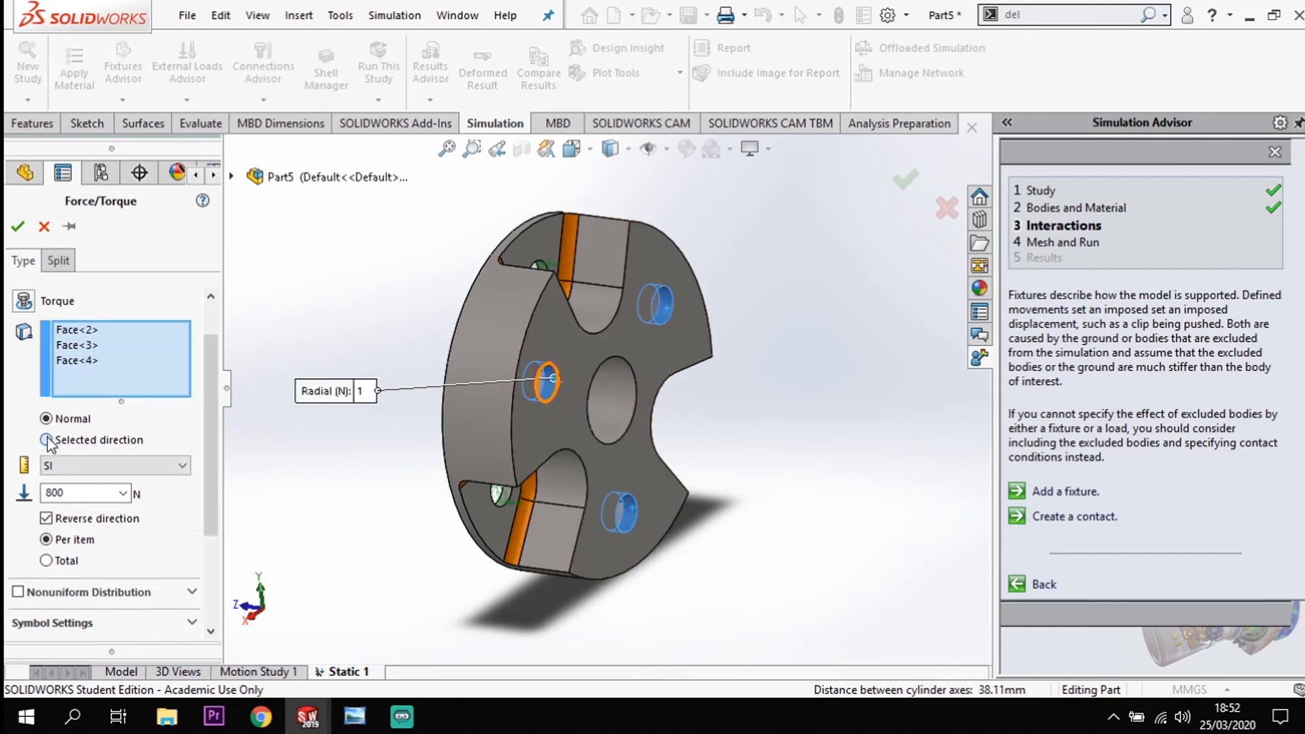
scroll(215, 472, "down", 3)
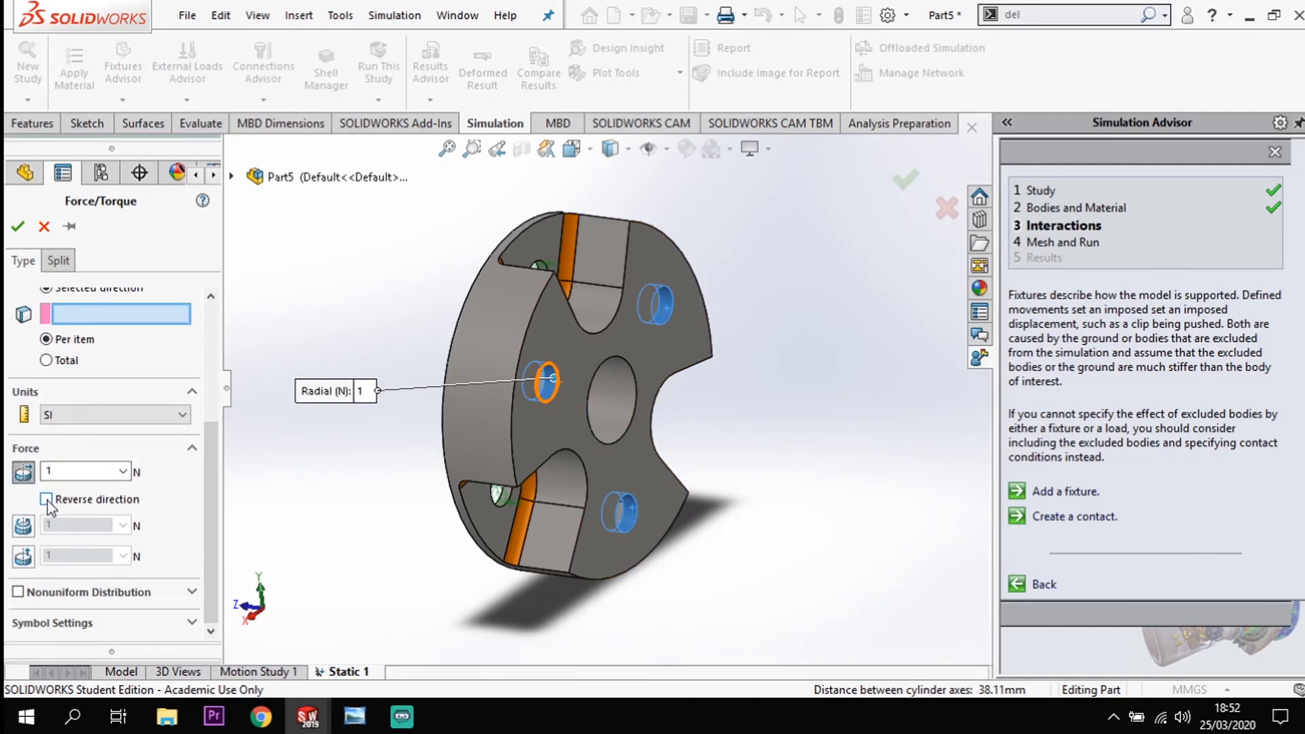
left_click_drag(218, 485, 212, 368)
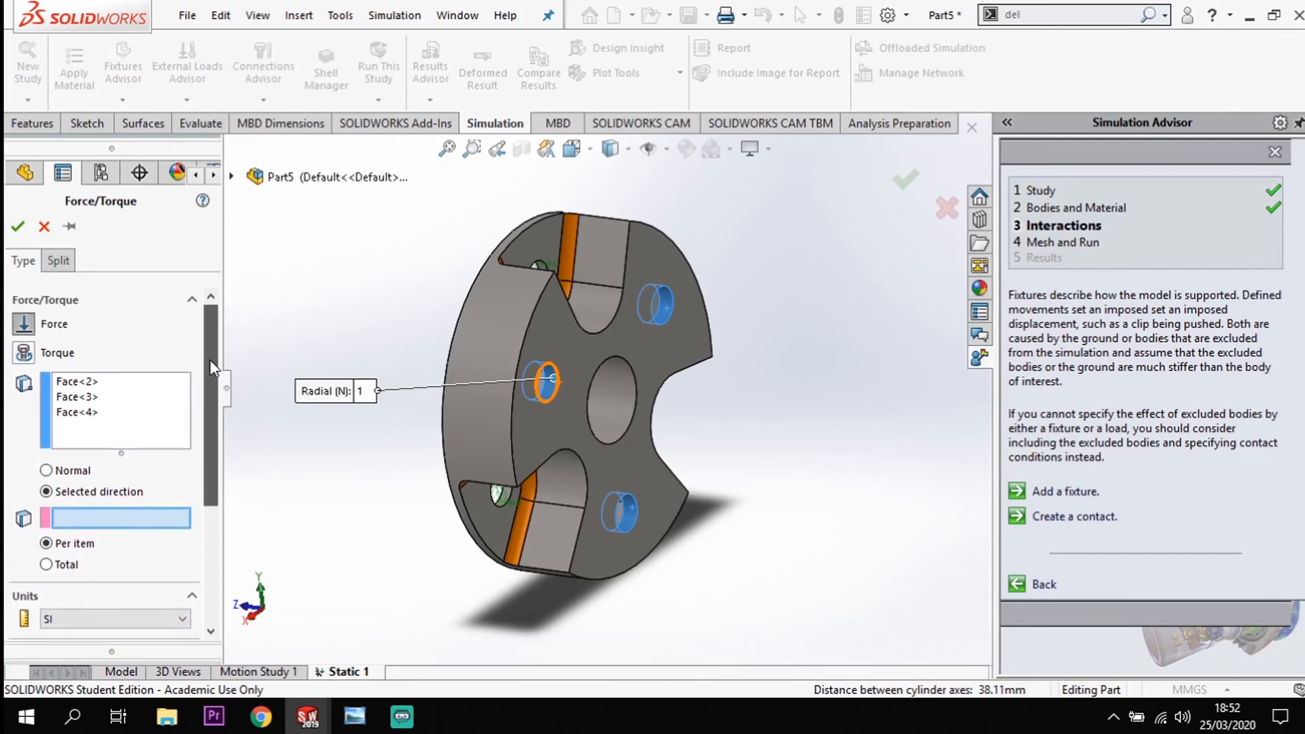
left_click(548, 390)
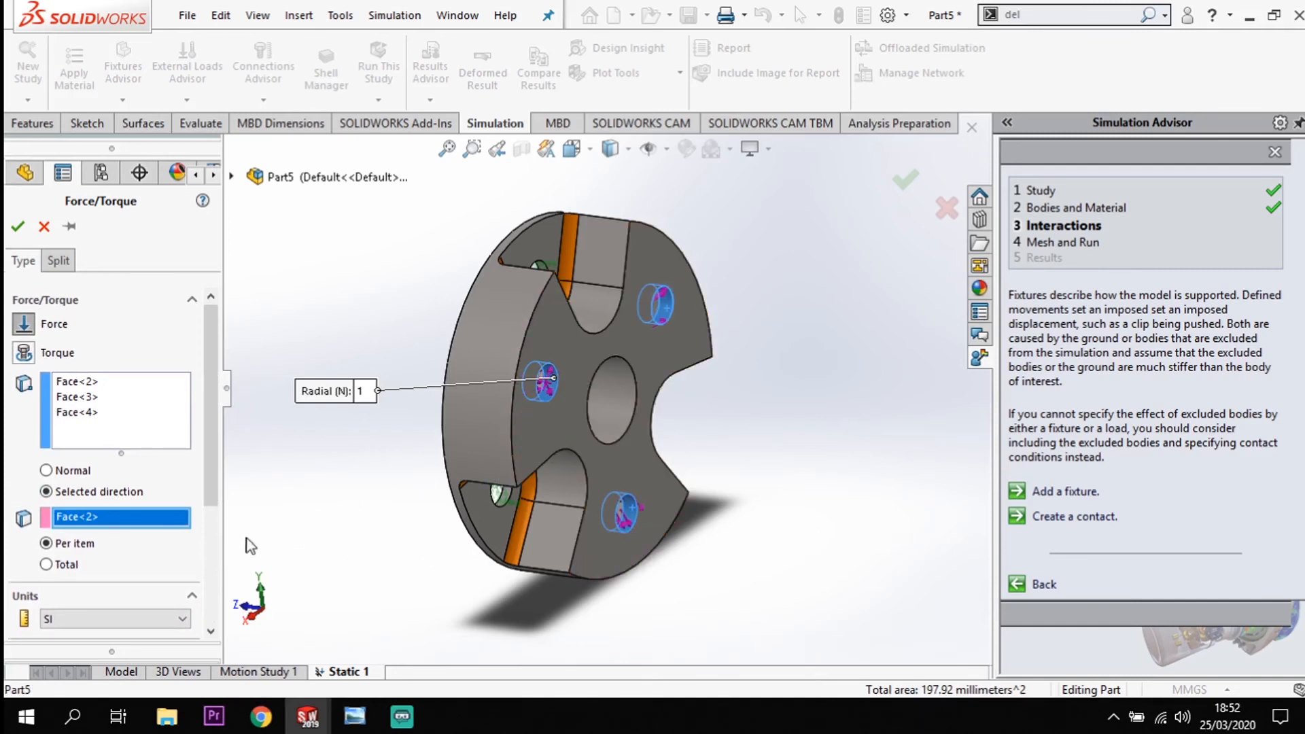
left_click_drag(216, 476, 221, 567)
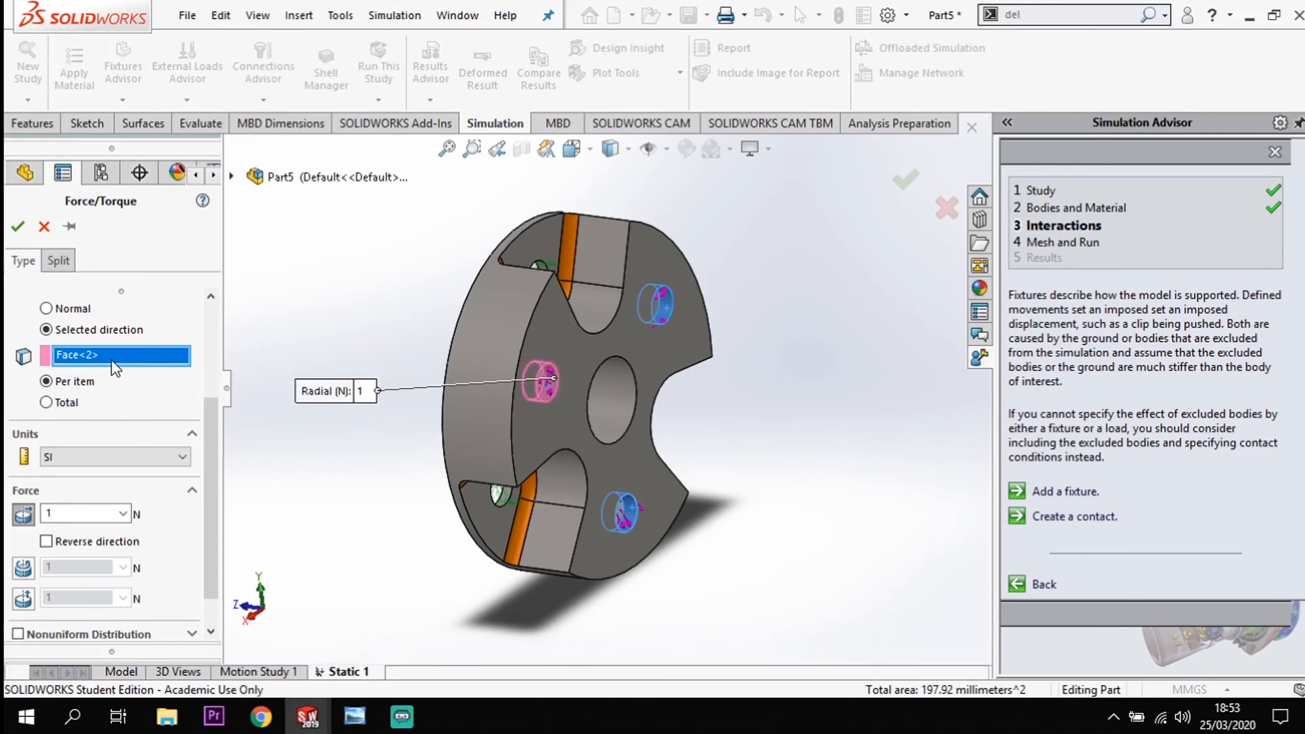
key("Delete")
left_click(576, 356)
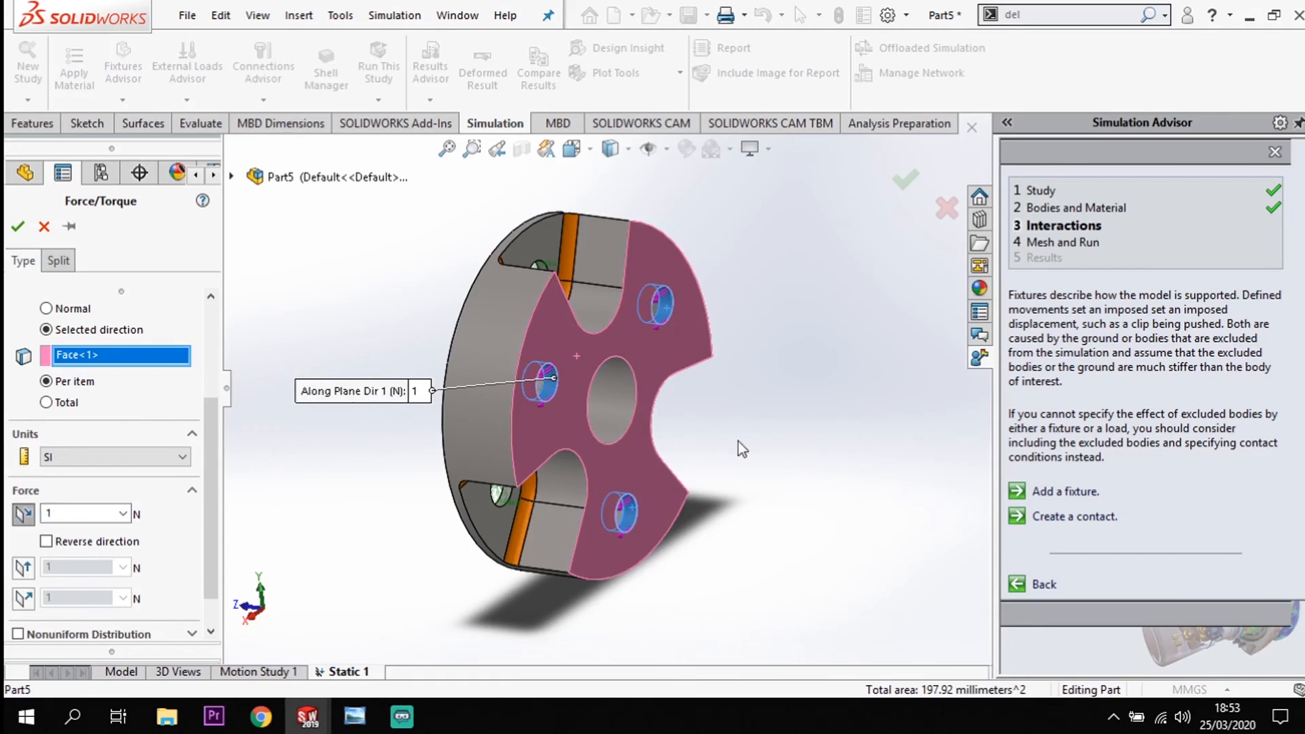
- Set the component normal to the reference plane to 800 N per item, disable the first in-plane component and accept the force
middle_click_drag(715, 552, 745, 533)
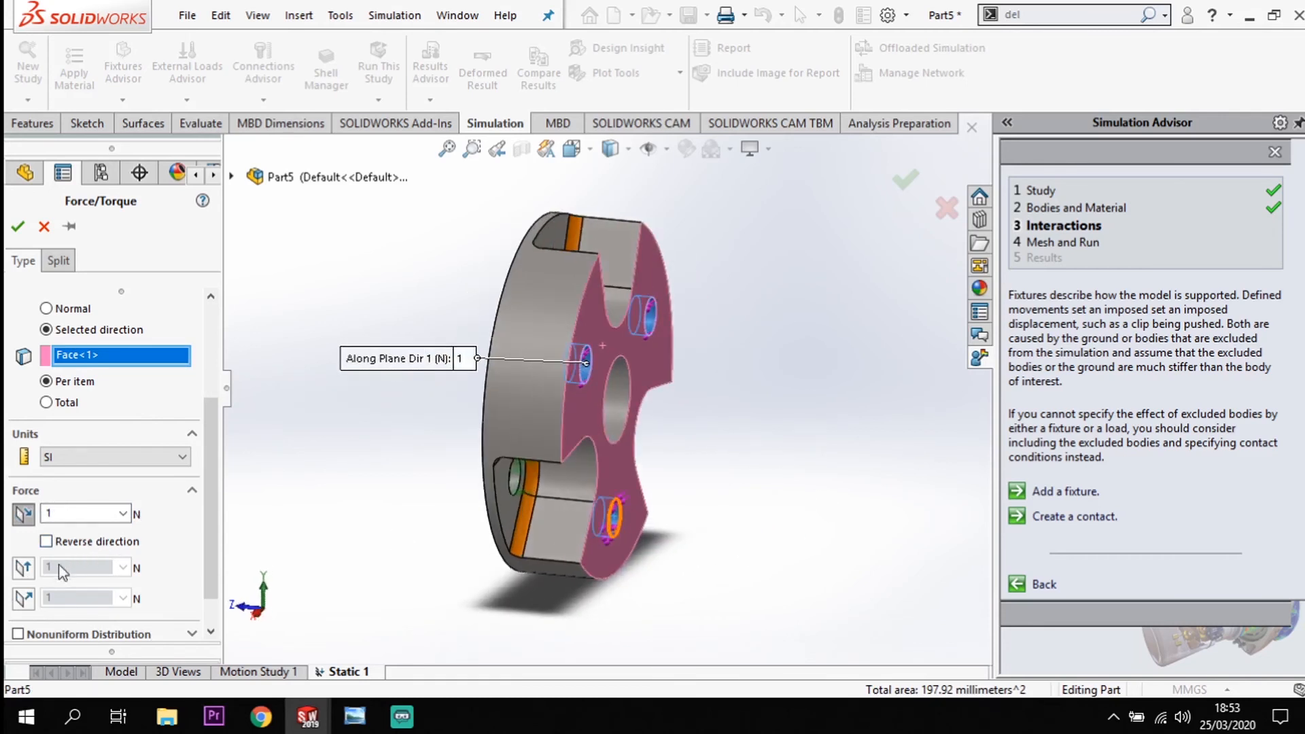
left_click(24, 598)
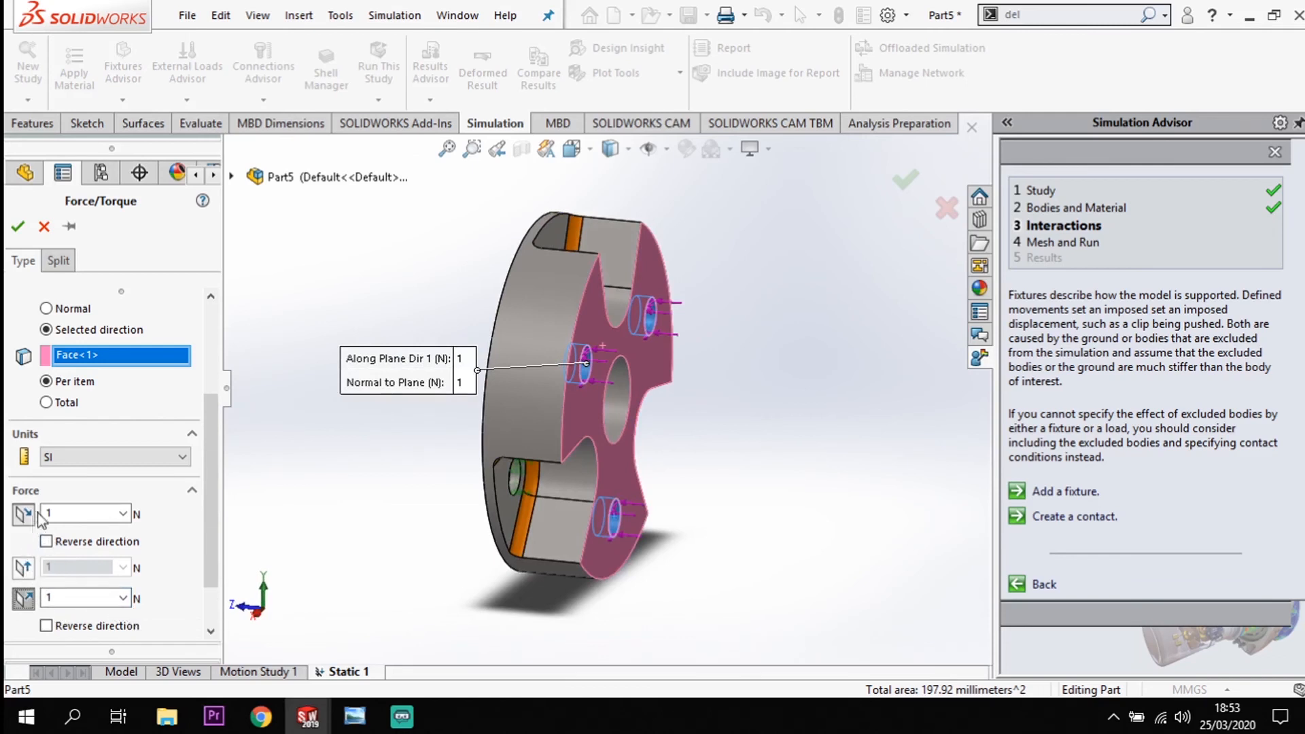
scroll(270, 478, "up", 1)
scroll(175, 498, "up", 3)
scroll(175, 497, "down", 4)
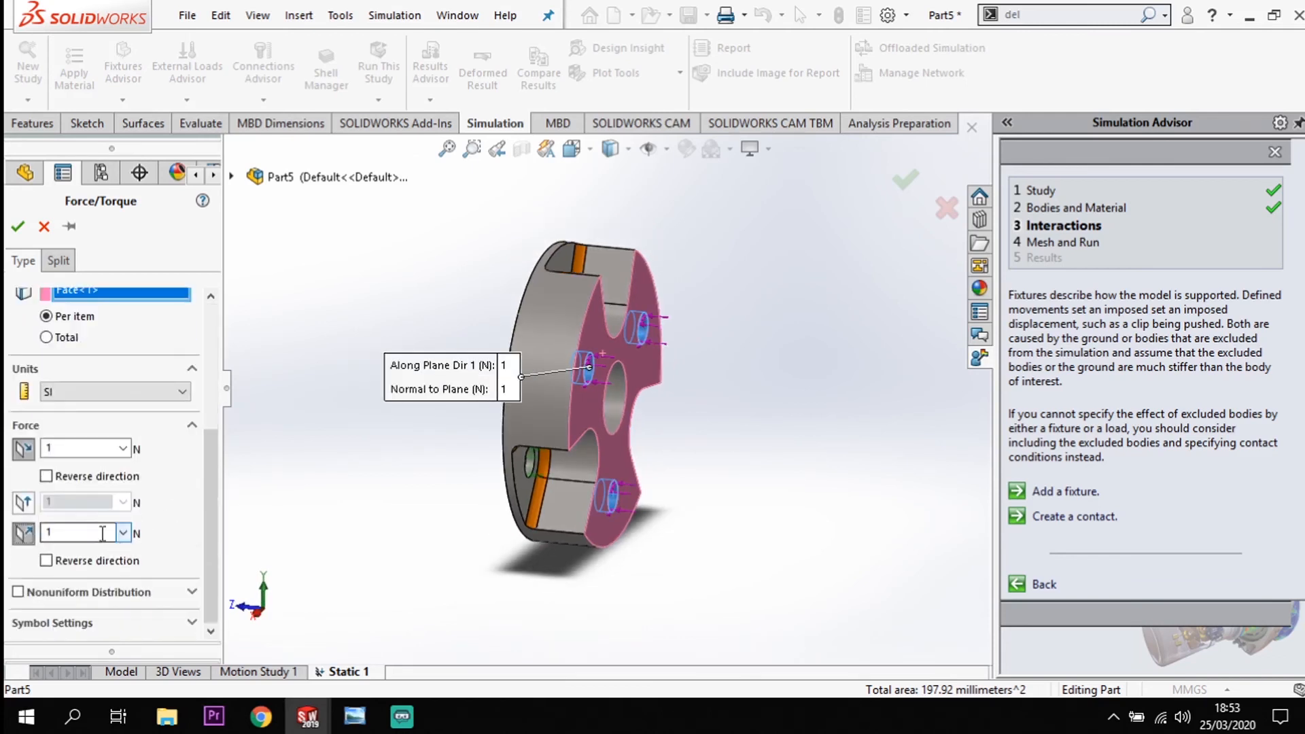
left_click(84, 540)
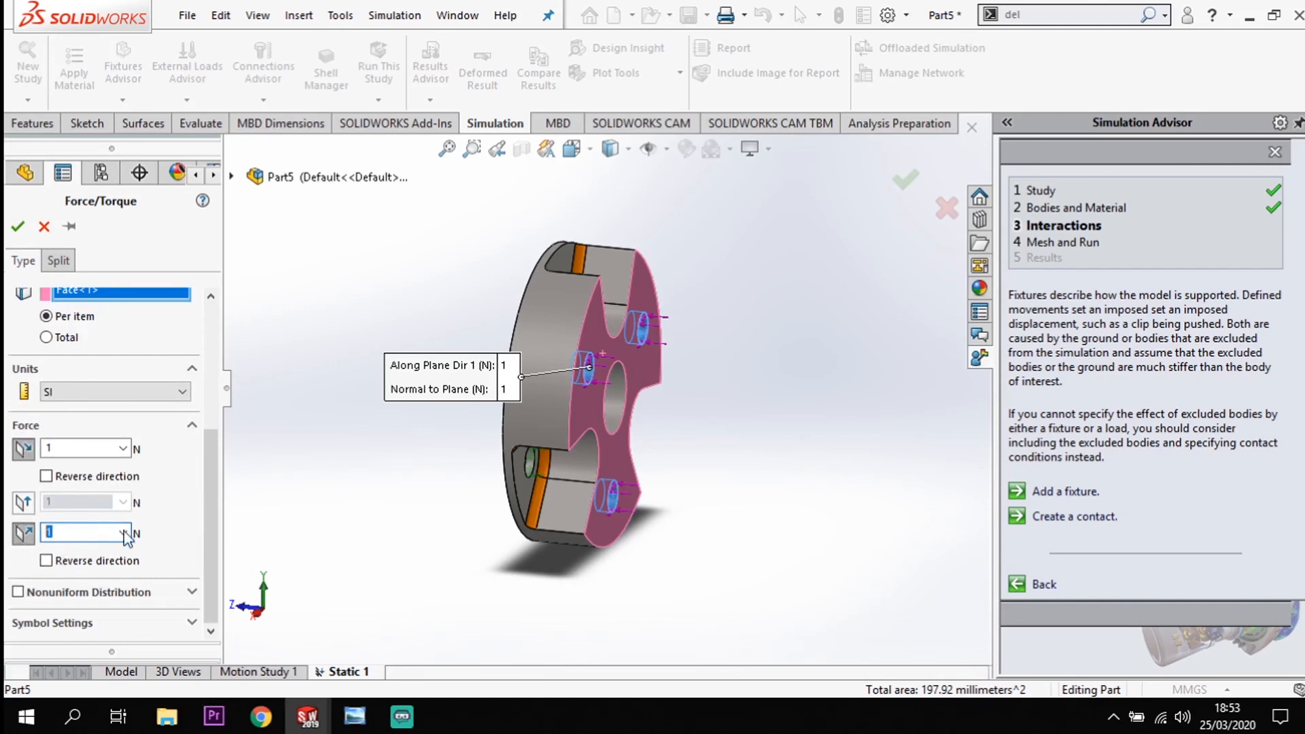
type("800")
key("Return")
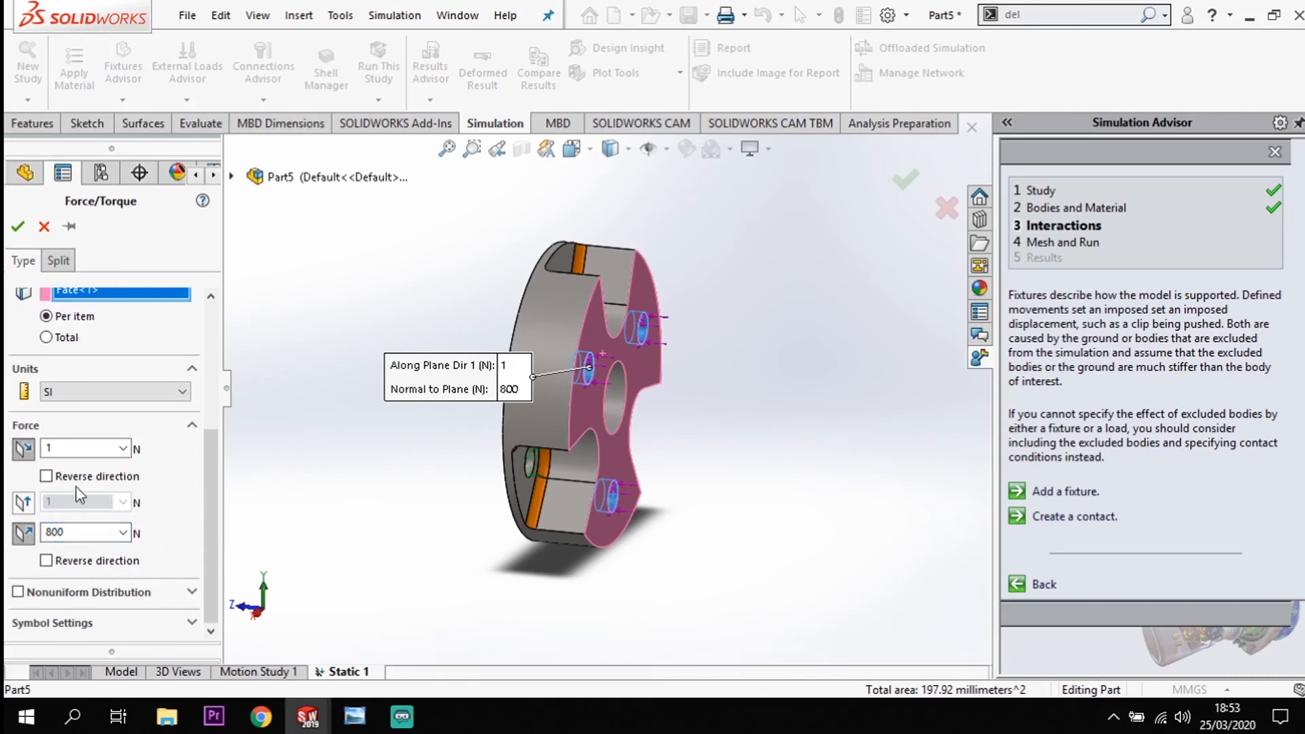
left_click(16, 452)
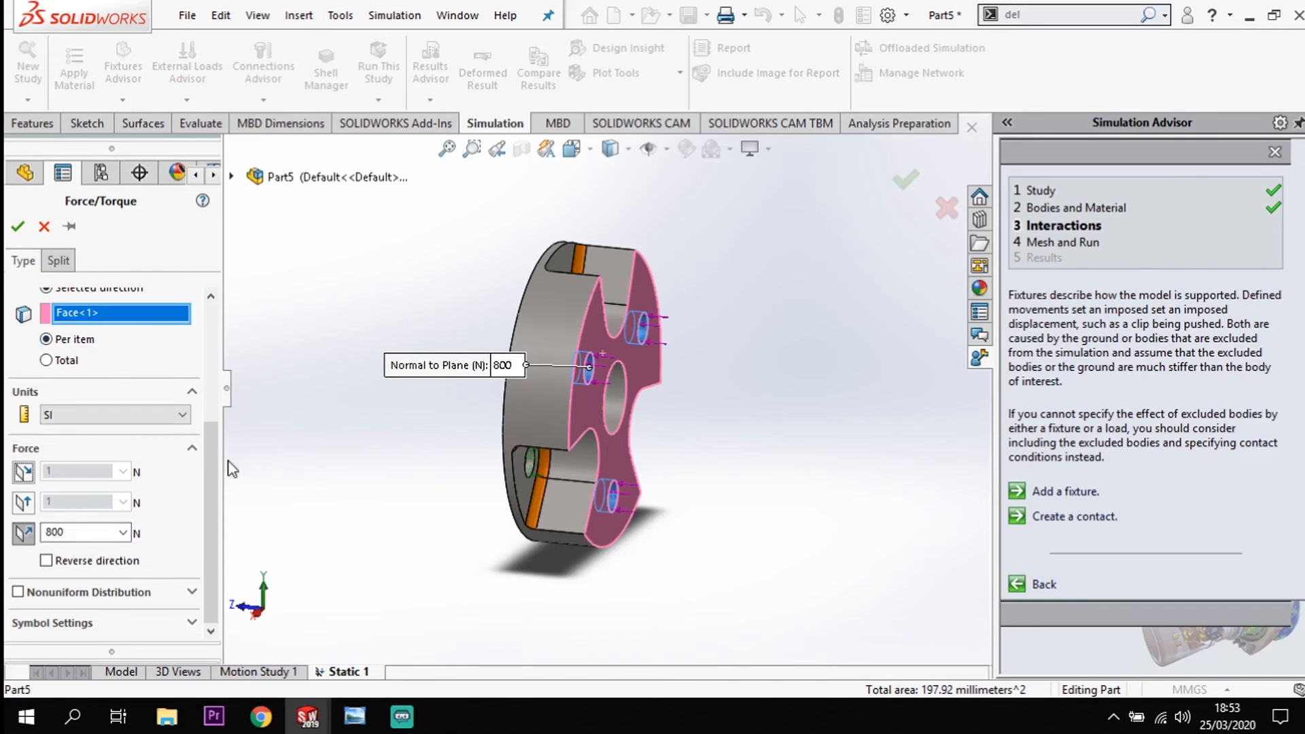
left_click_drag(212, 478, 219, 383)
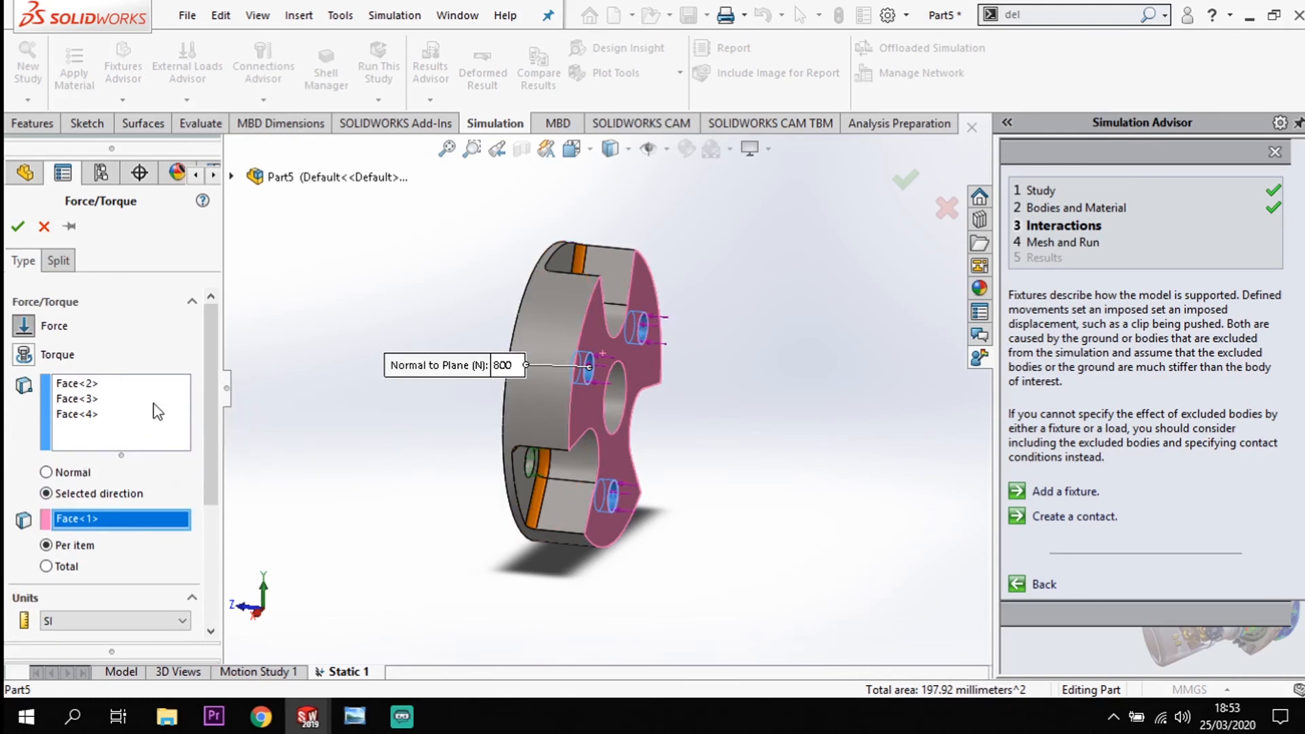
left_click(18, 226)
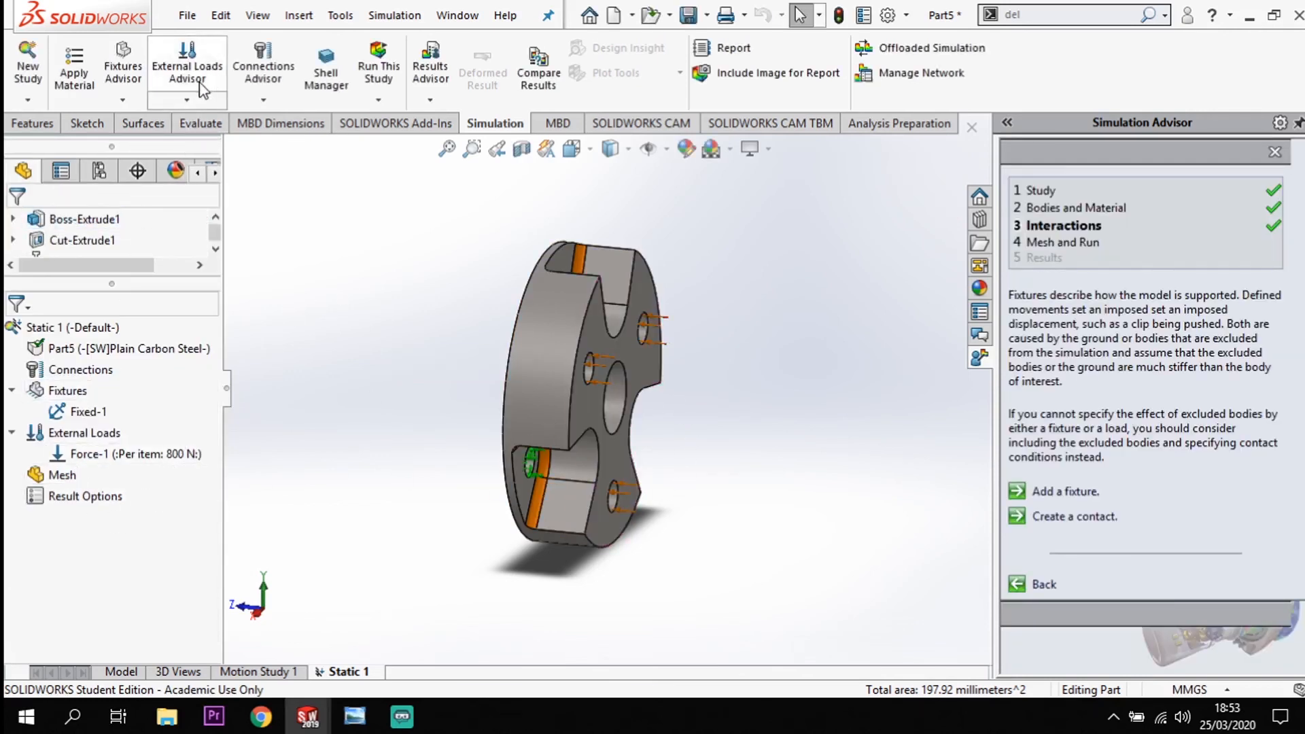
- Mesh the disc at the default density and run the static study
right_click(61, 479)
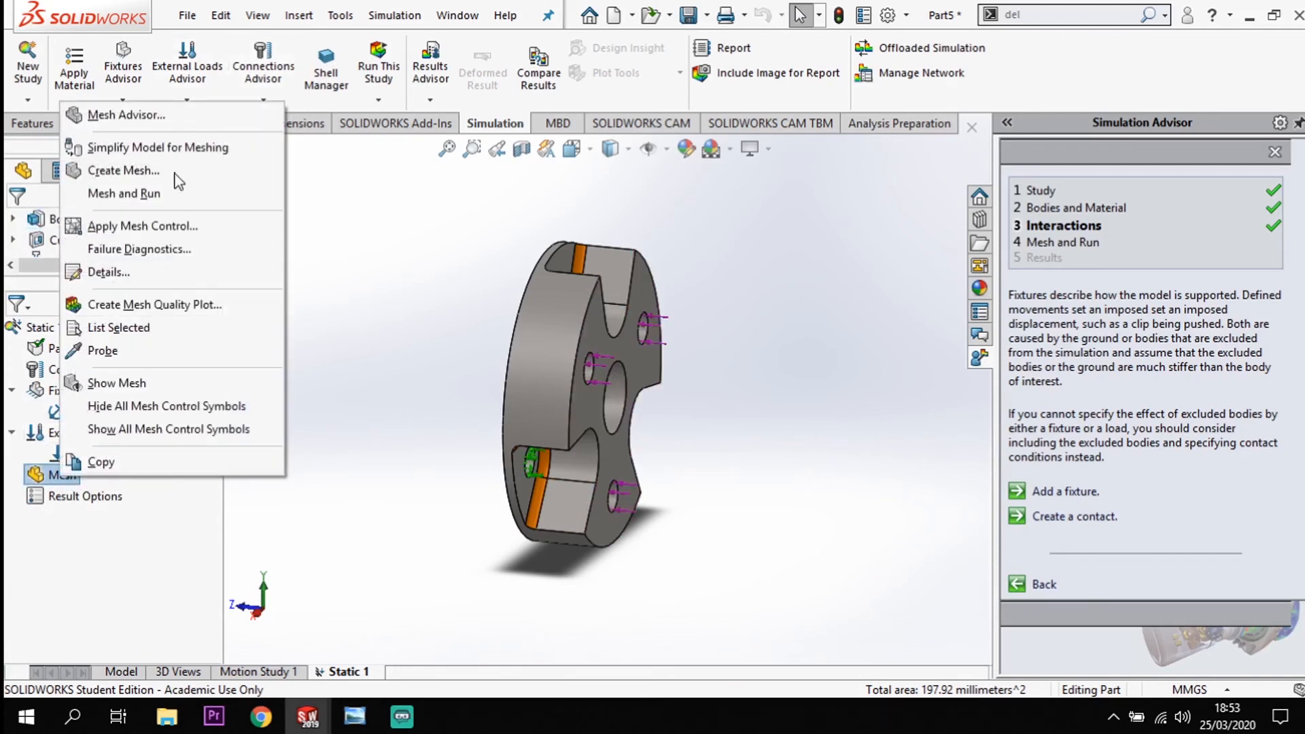
left_click(123, 170)
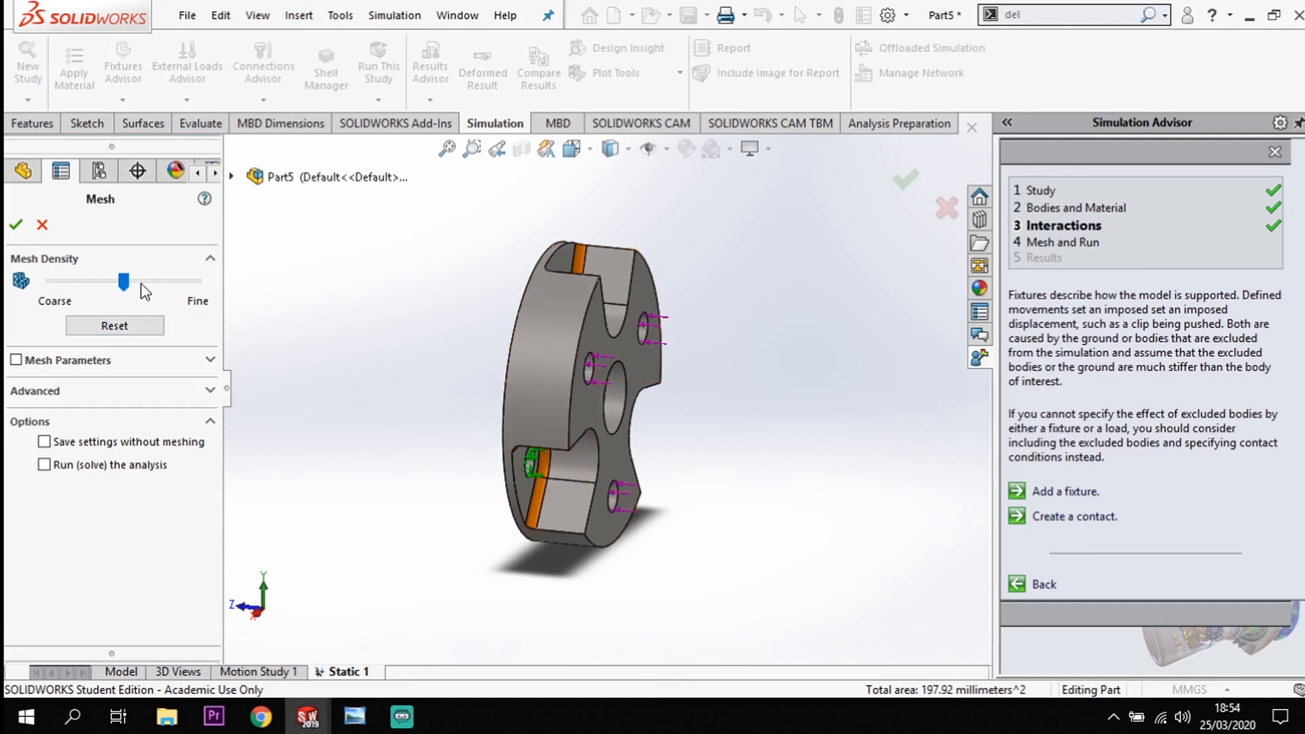
left_click(16, 224)
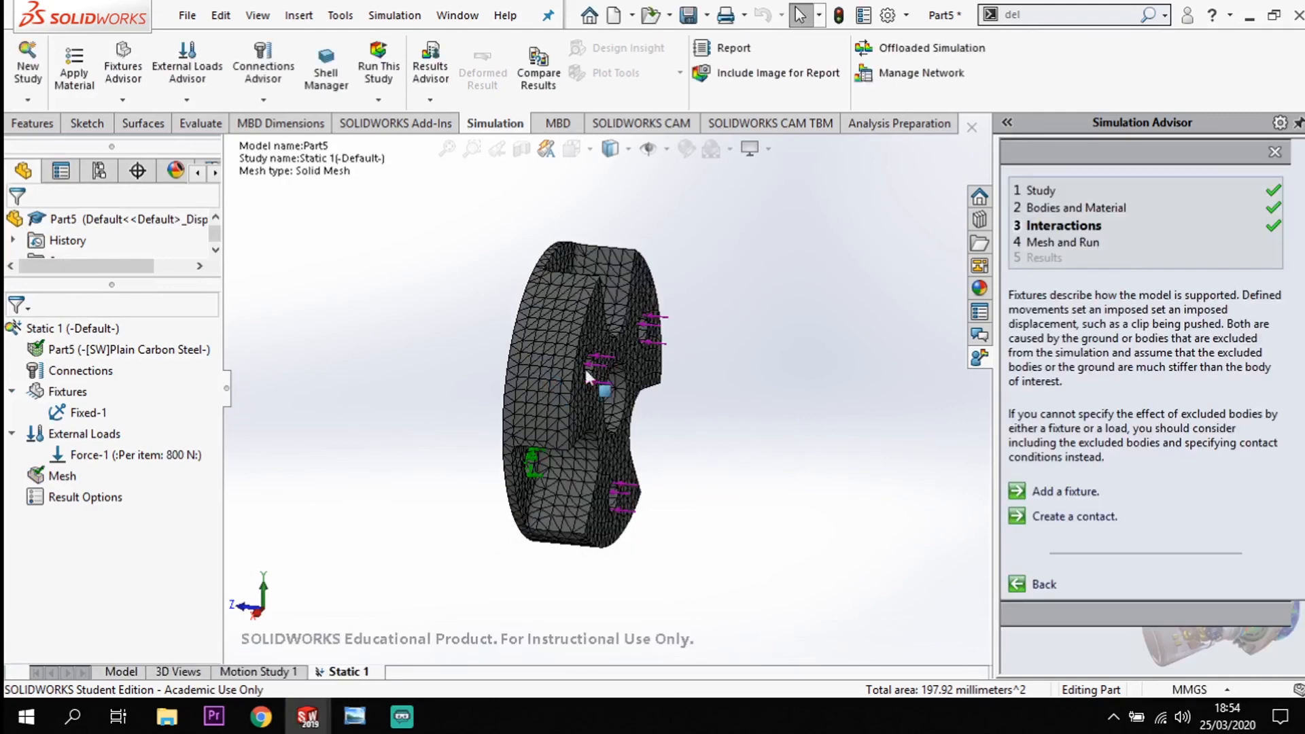
scroll(573, 361, "down", 3)
scroll(597, 390, "down", 3)
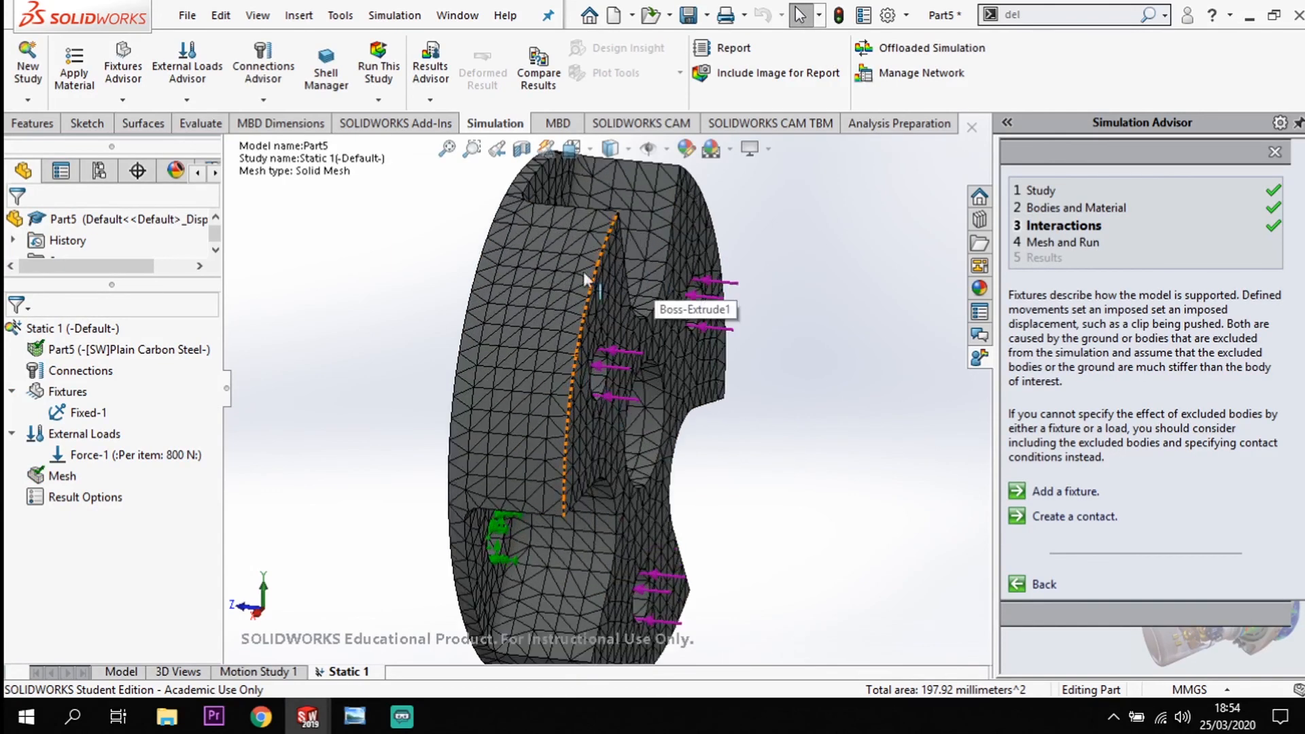
left_click(386, 82)
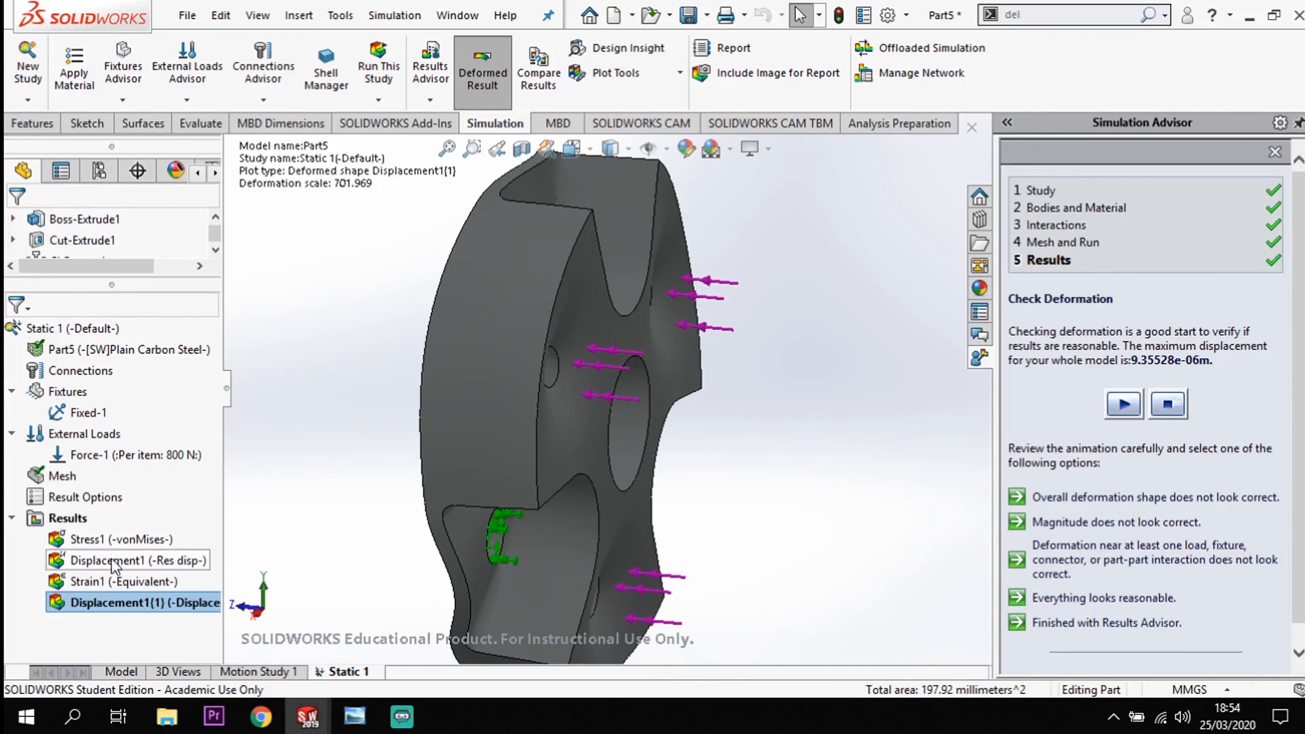
left_click(147, 605)
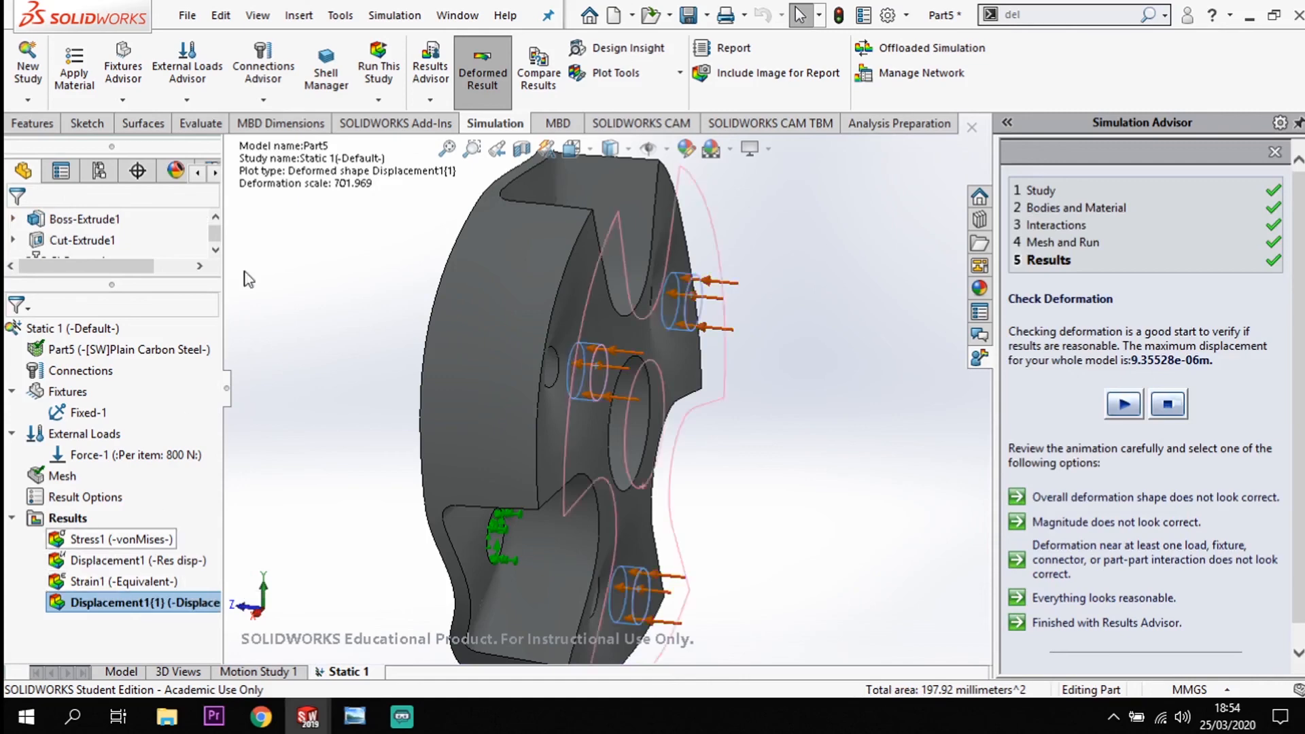
- Define a Factor of Safety plot for all bodies with the Automatic criterion and inspect it on the disc
right_click(87, 521)
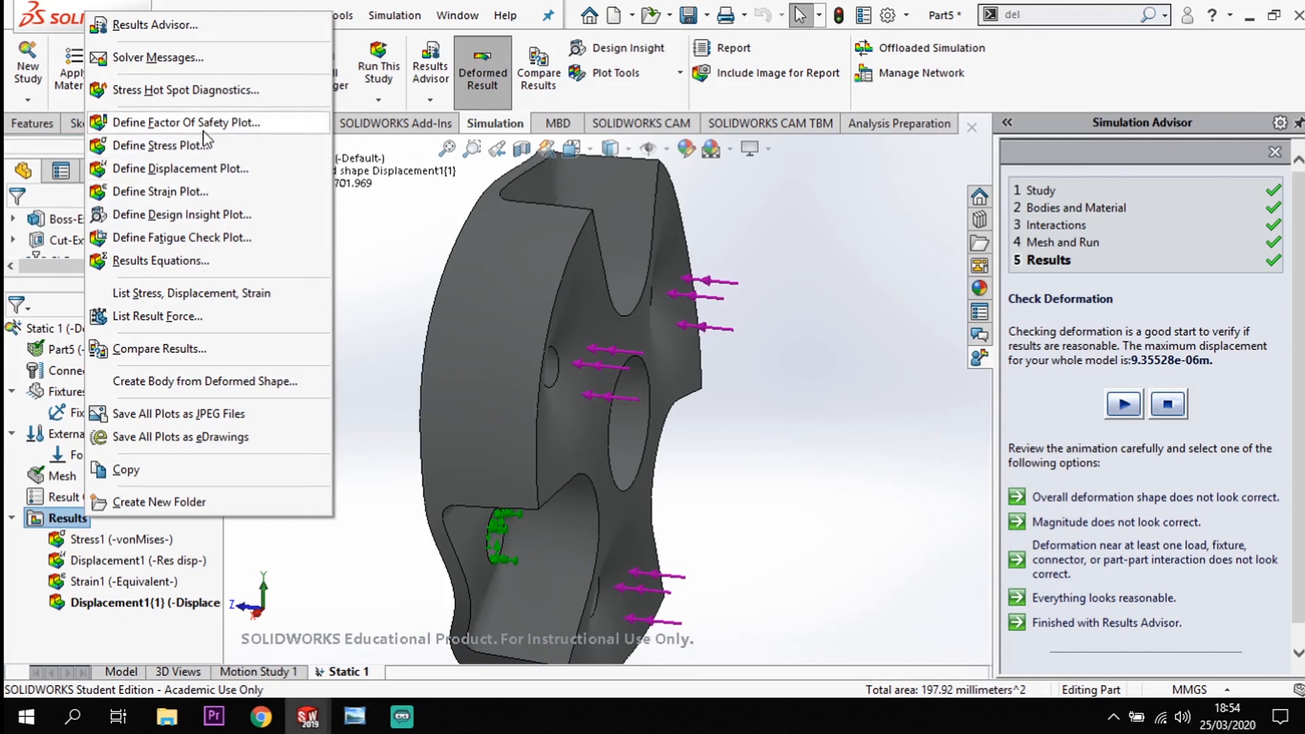
left_click(224, 127)
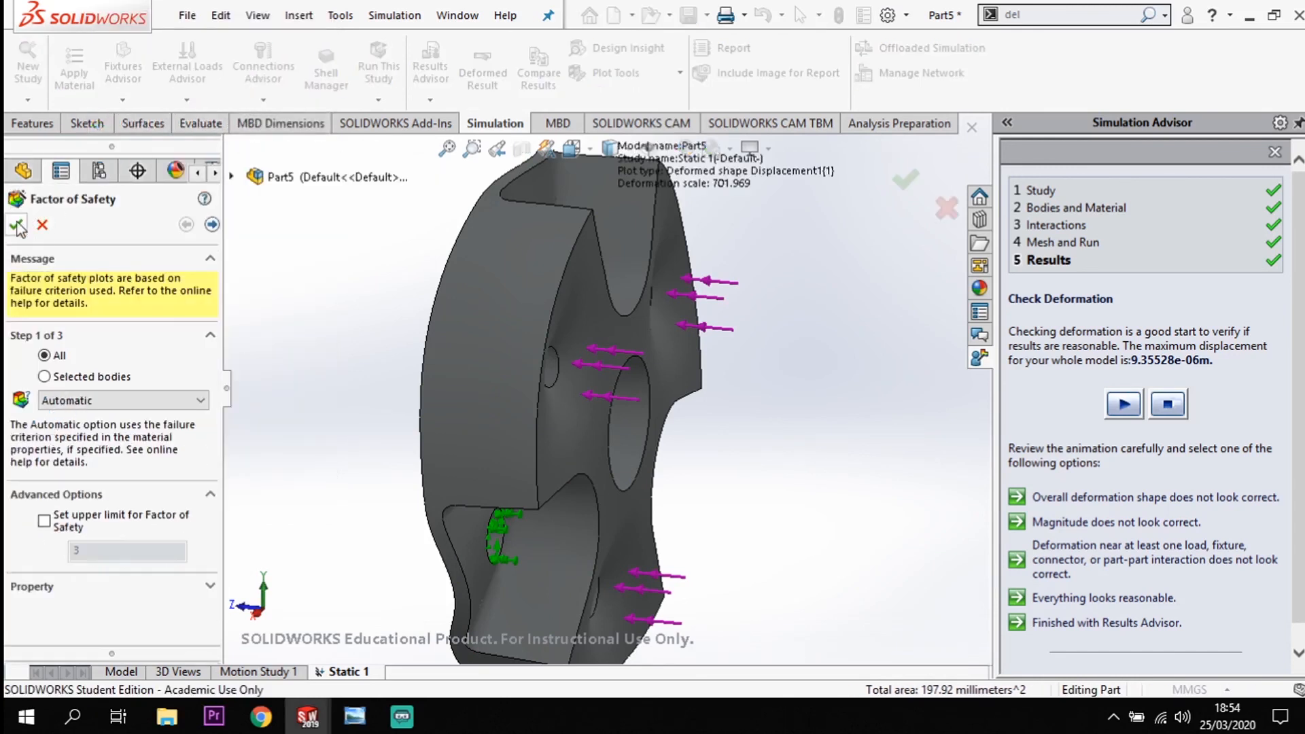
left_click(17, 224)
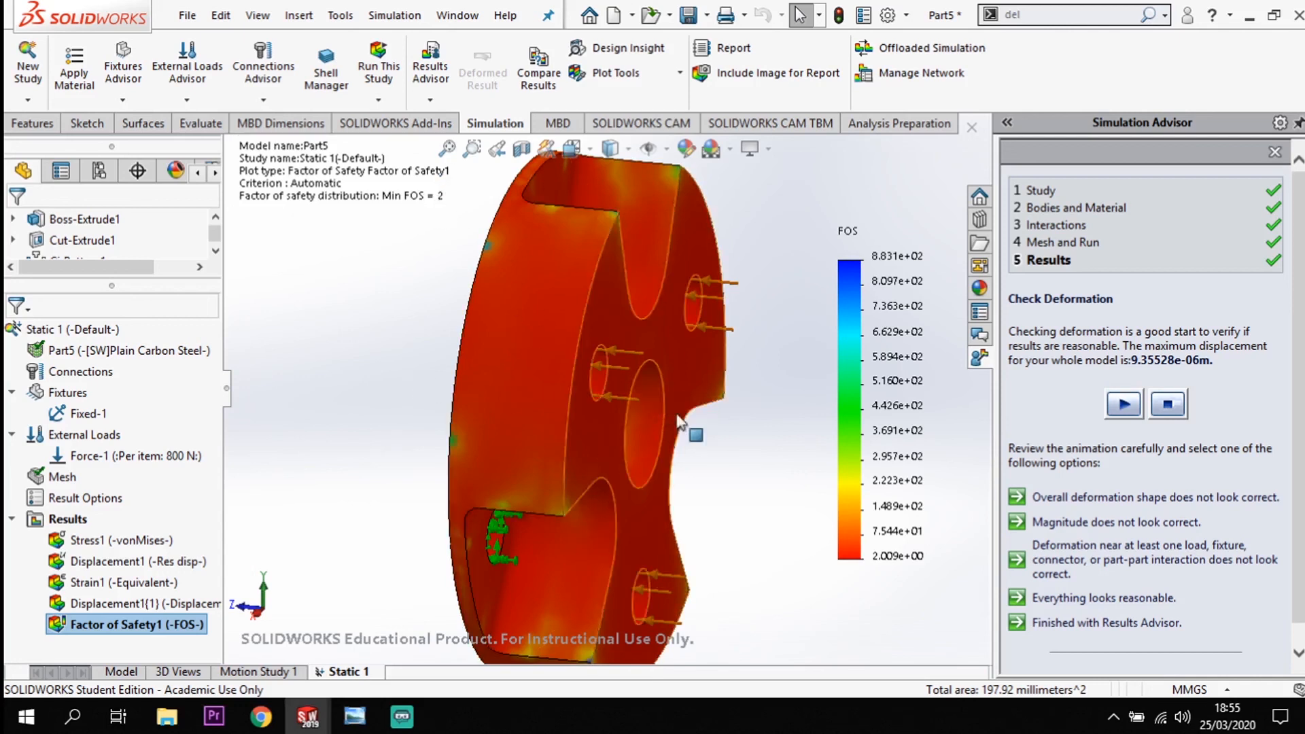
scroll(712, 450, "up", 1)
mouse_move(712, 450)
middle_mouse_down()
mouse_move(703, 466)
mouse_move(715, 446)
middle_mouse_up()
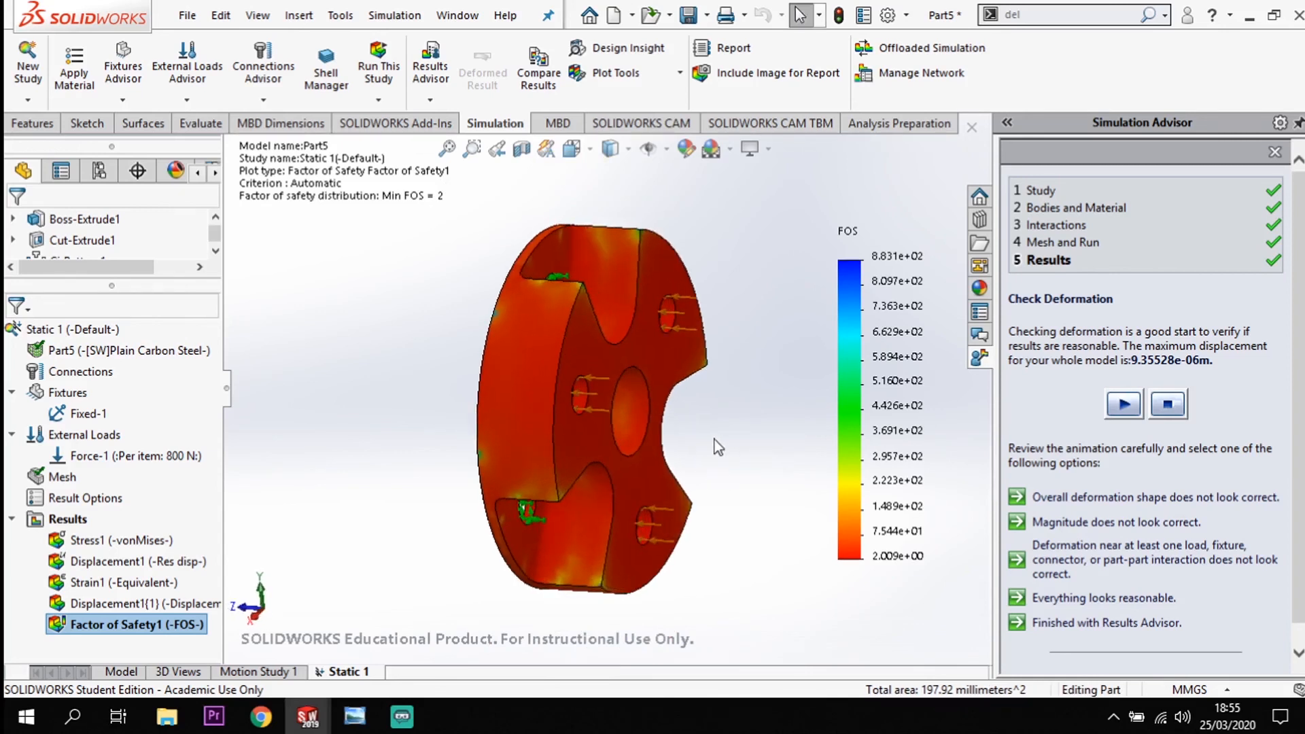